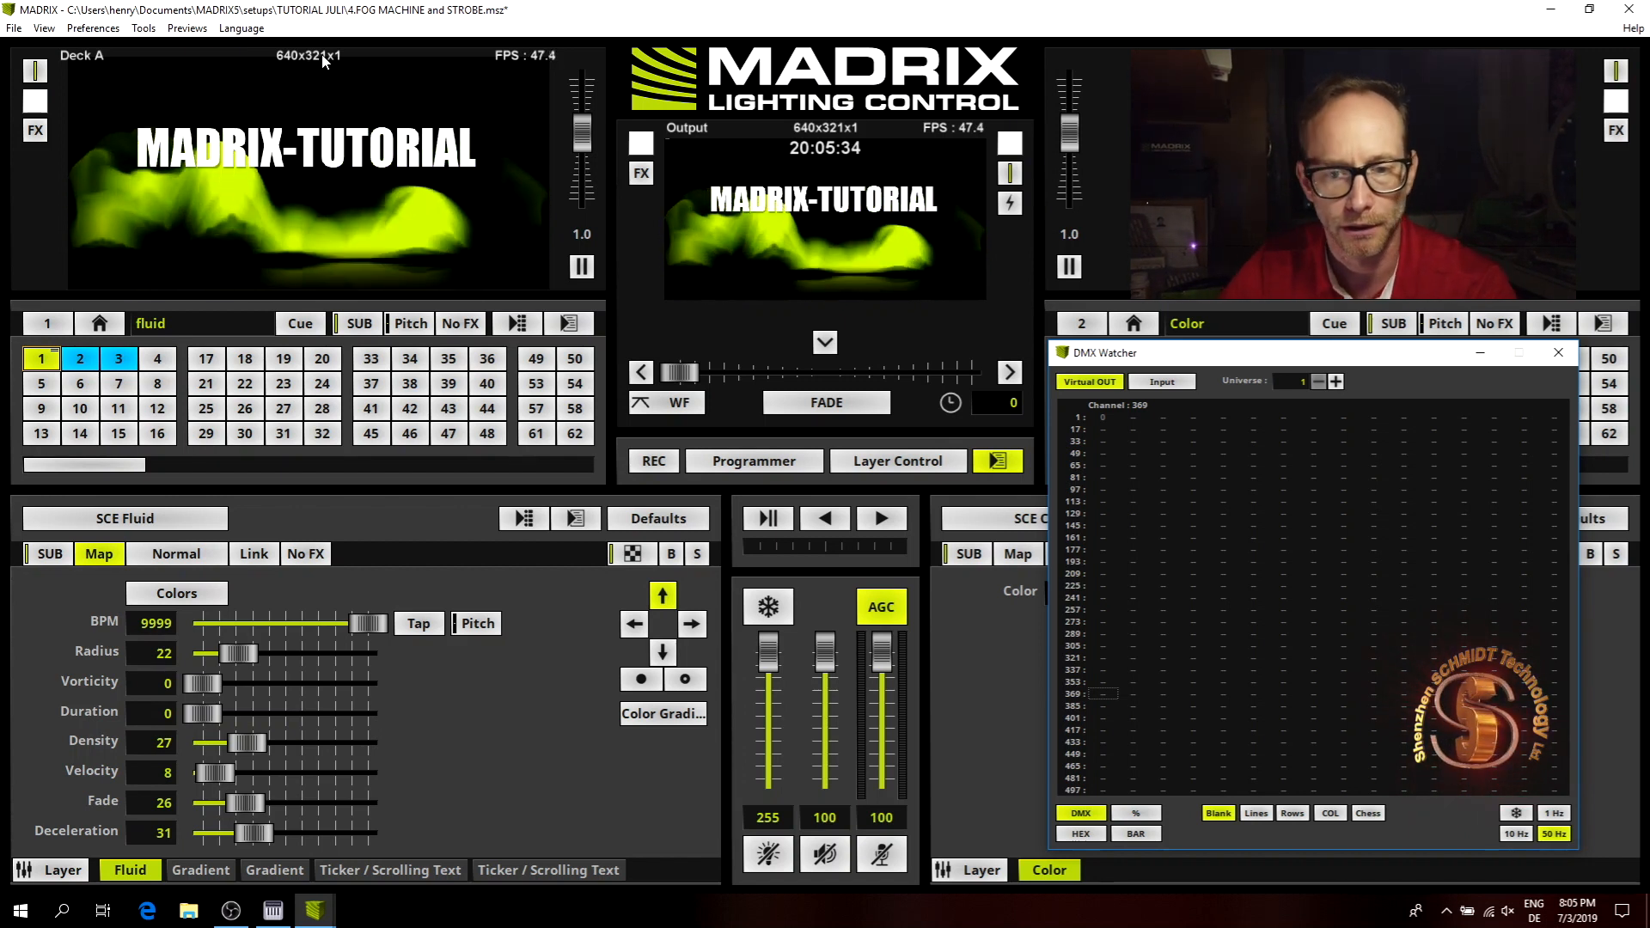
Examine in the Patch Editor how Light #0002 of the FOG machine group is placed in the voxel map.
left_click(94, 28)
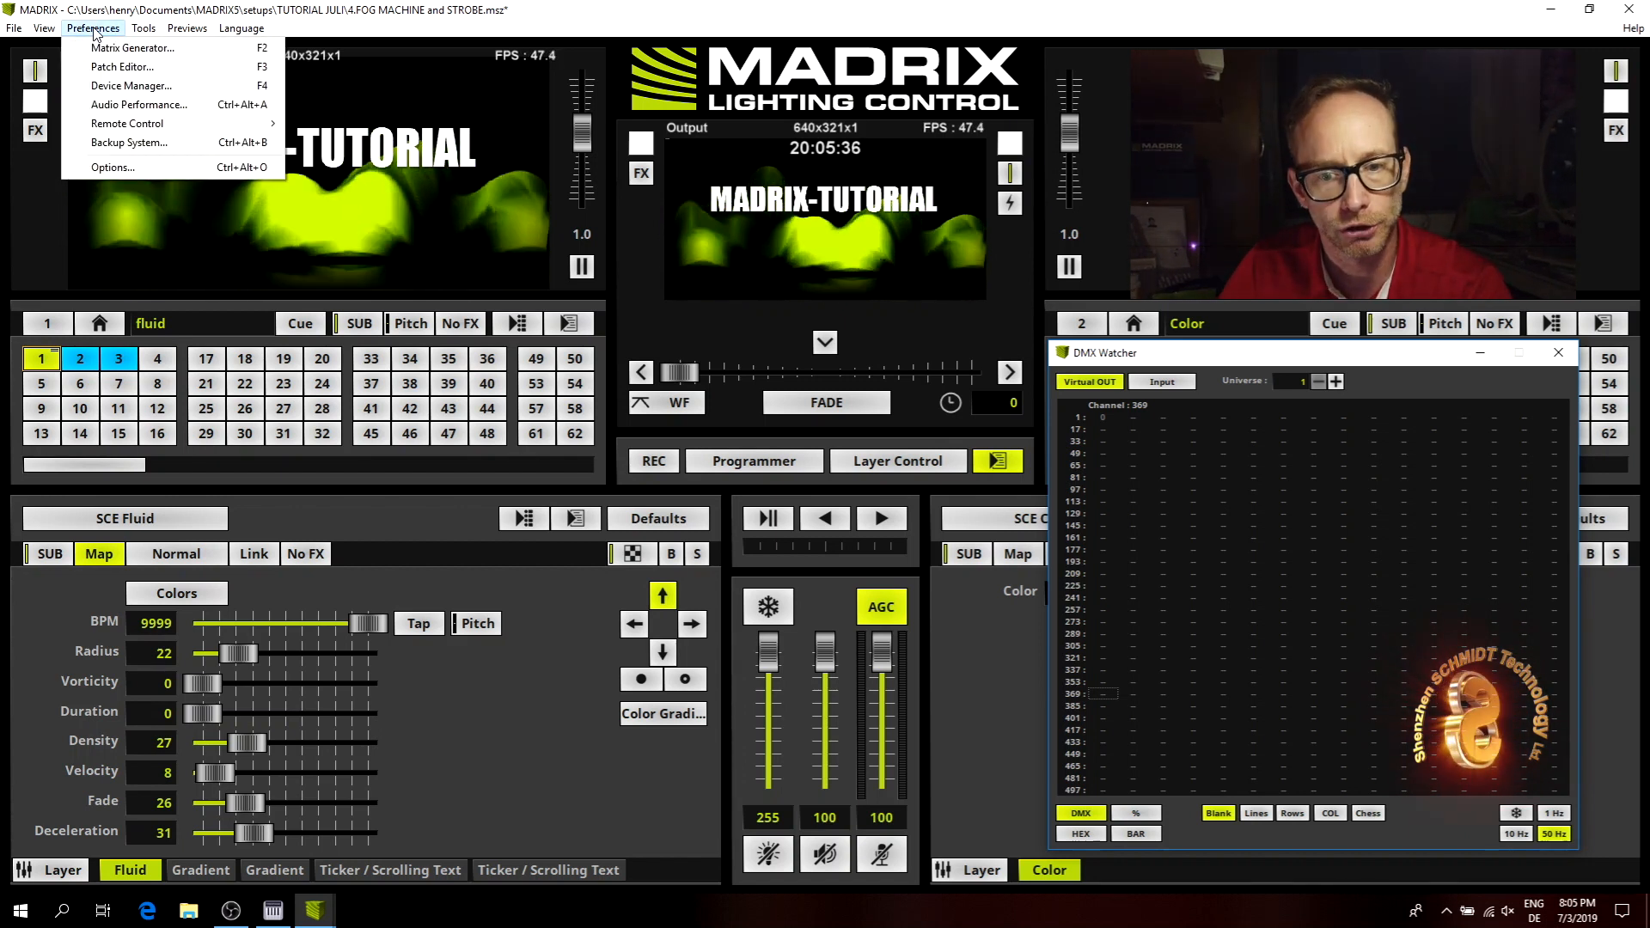
left_click(131, 67)
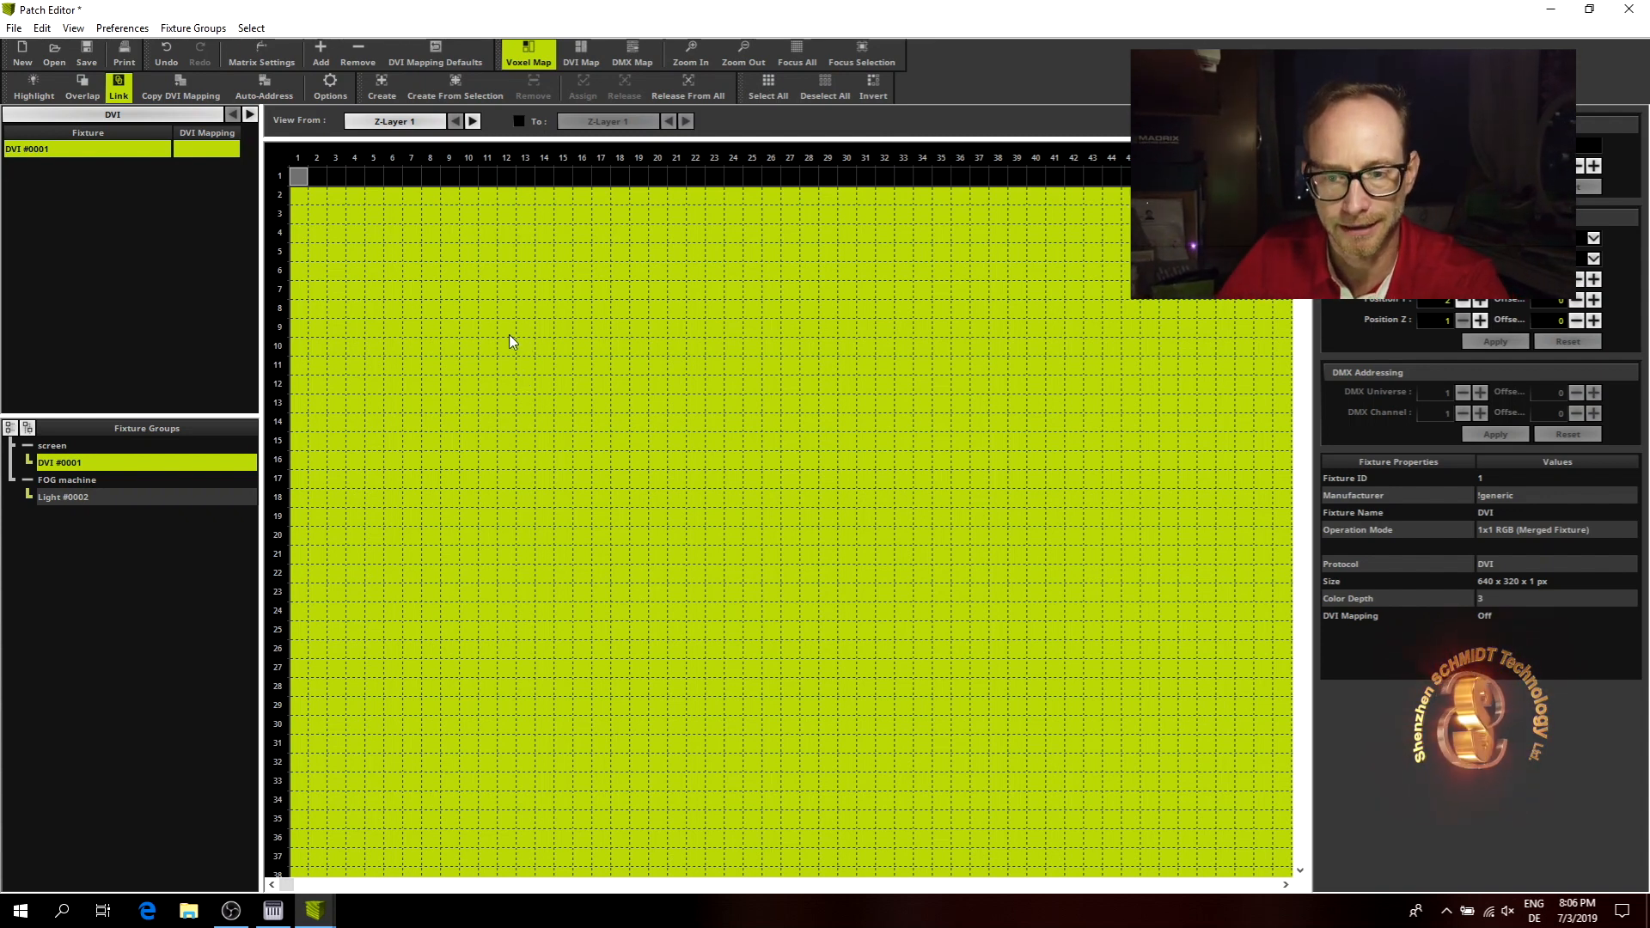
left_click(301, 177)
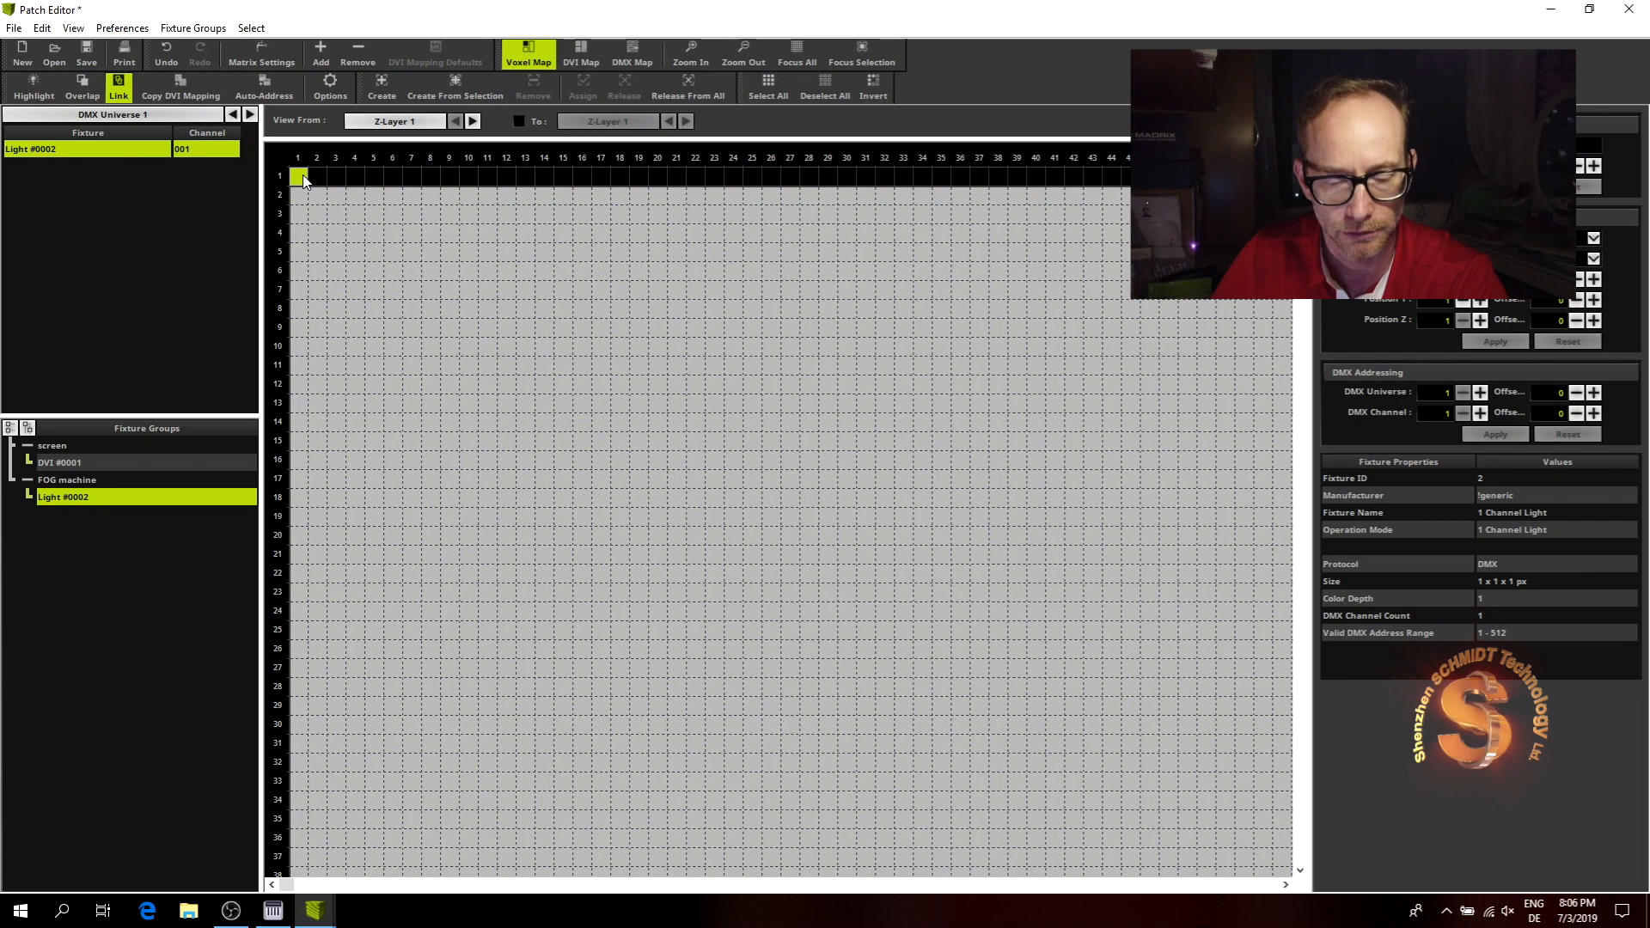
left_click(104, 499)
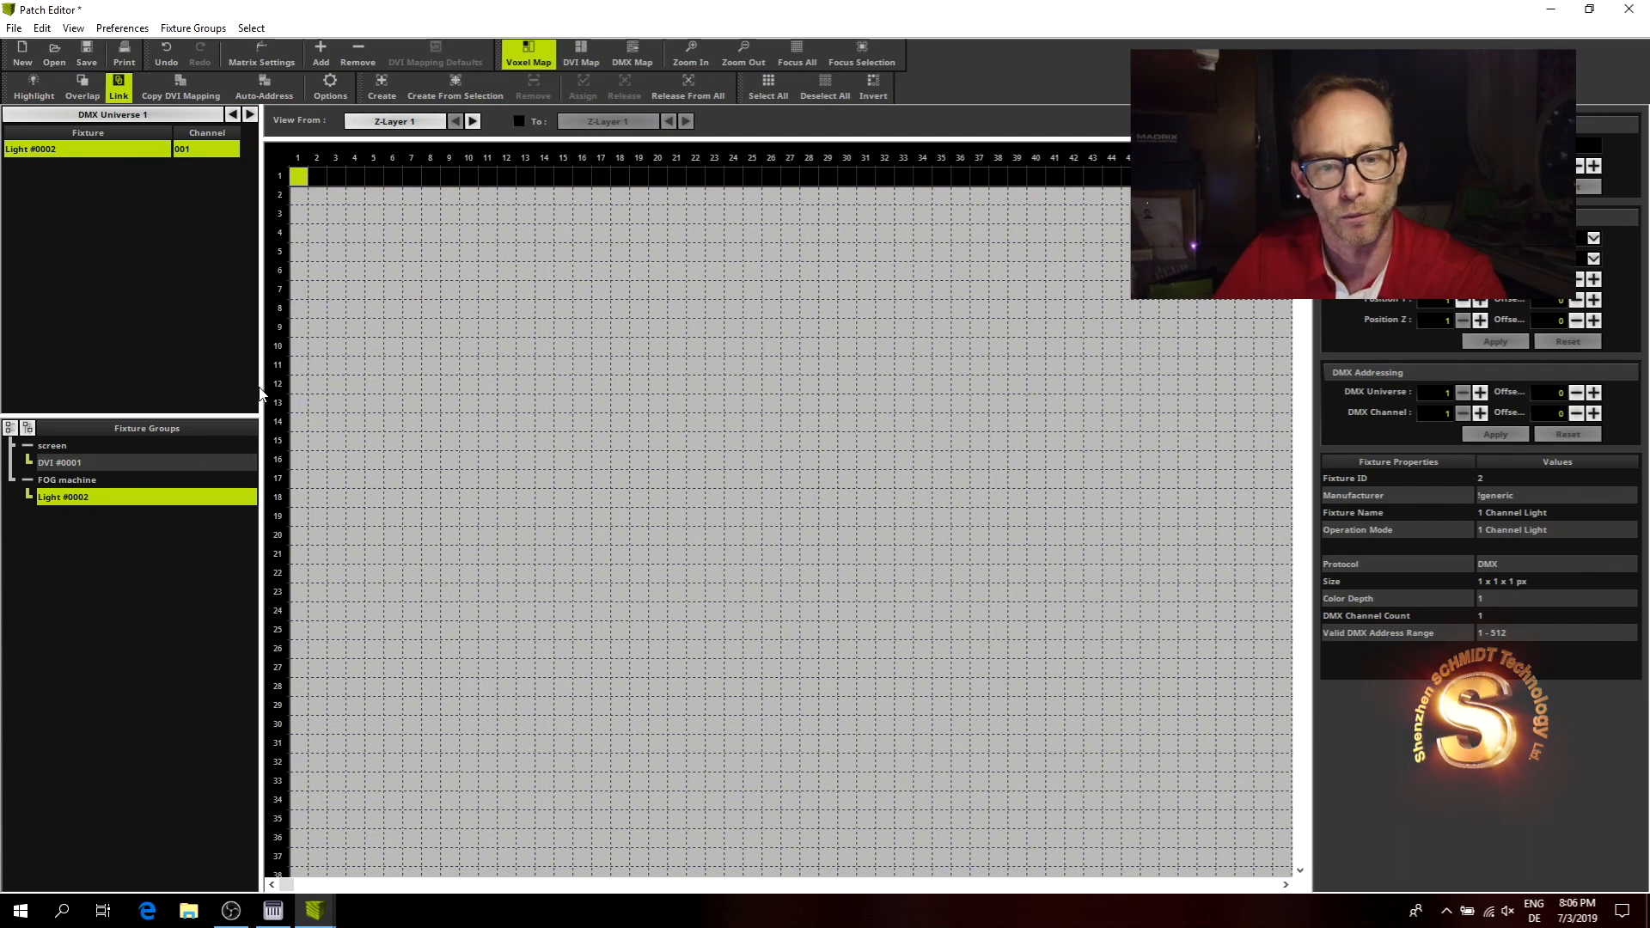
left_click(80, 482)
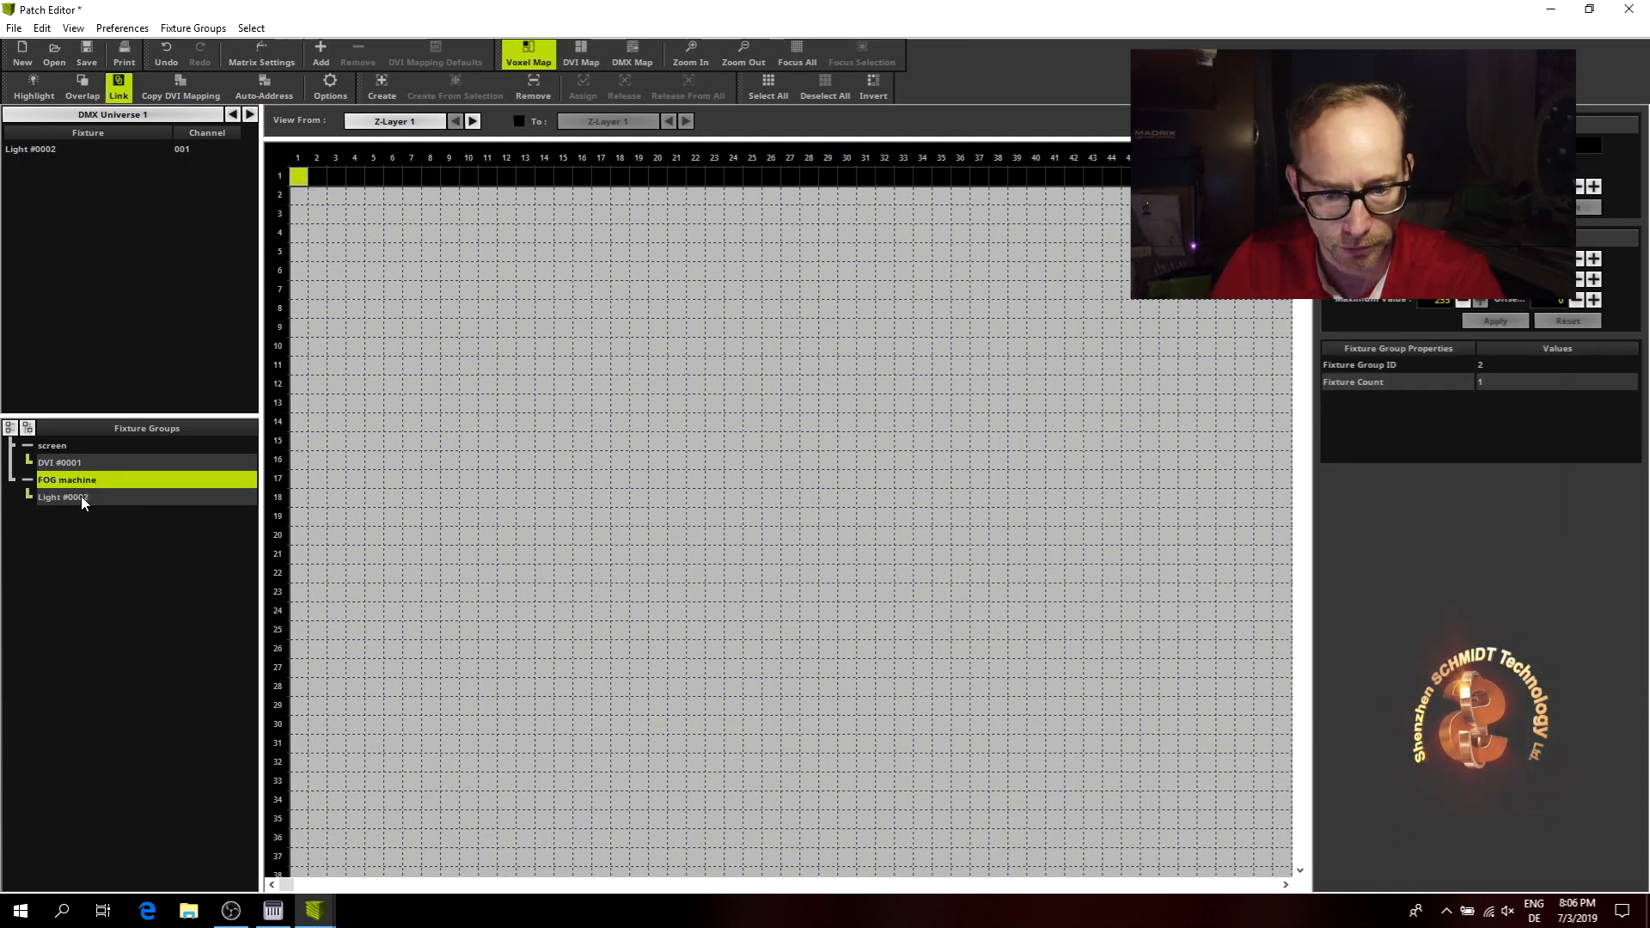
left_click(78, 500)
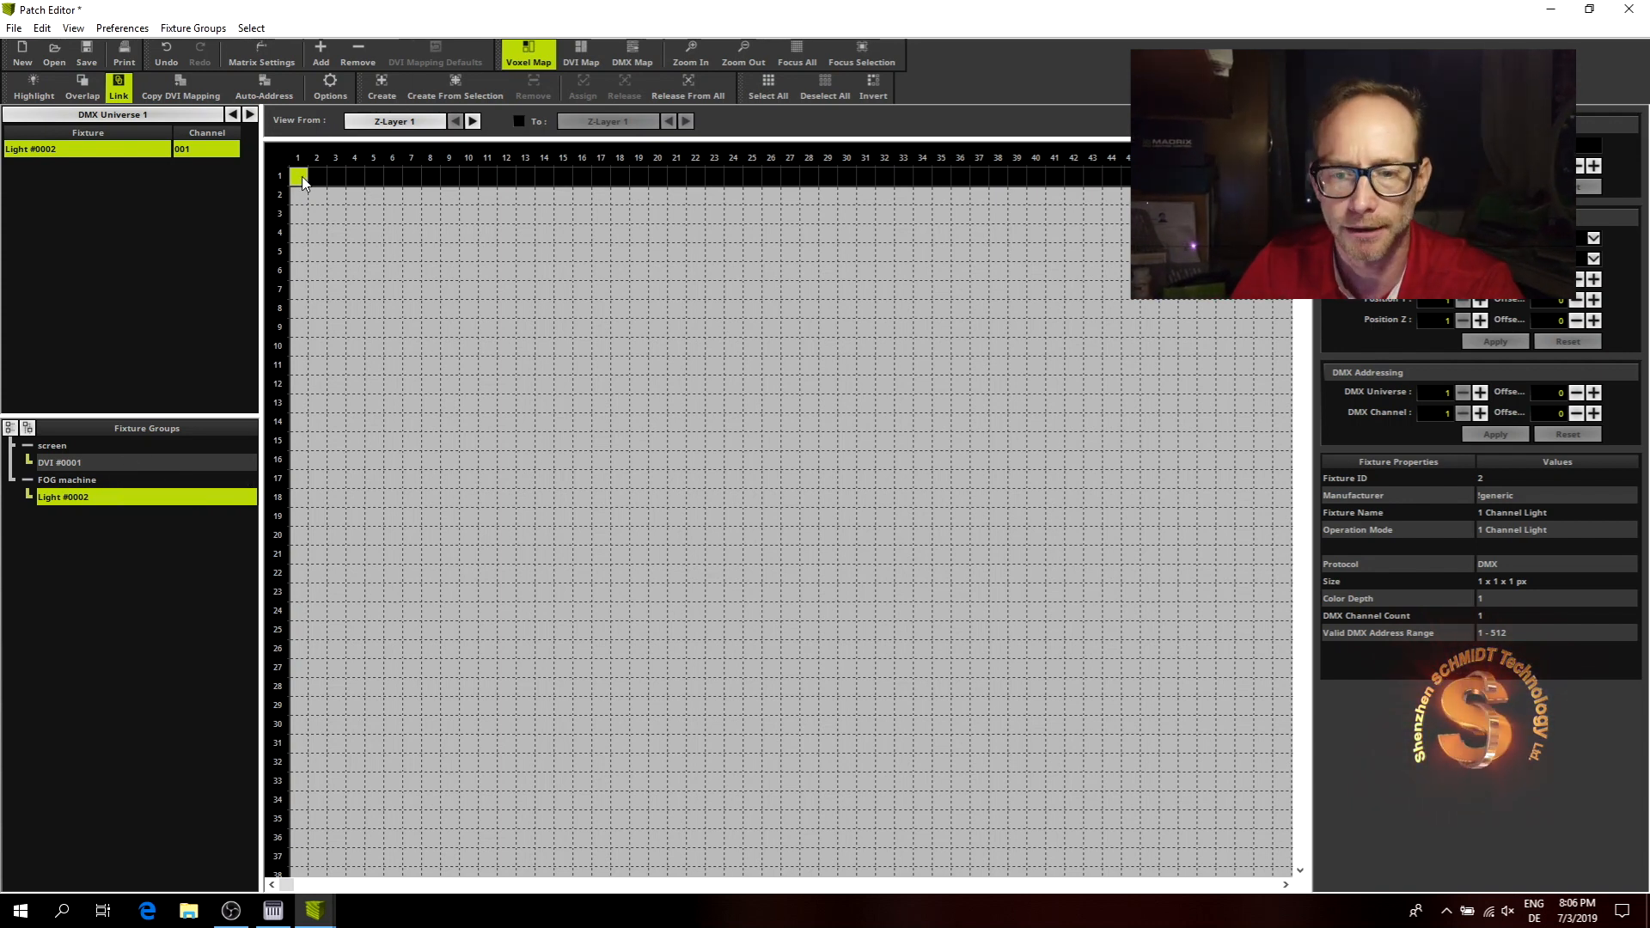
left_click(1642, 11)
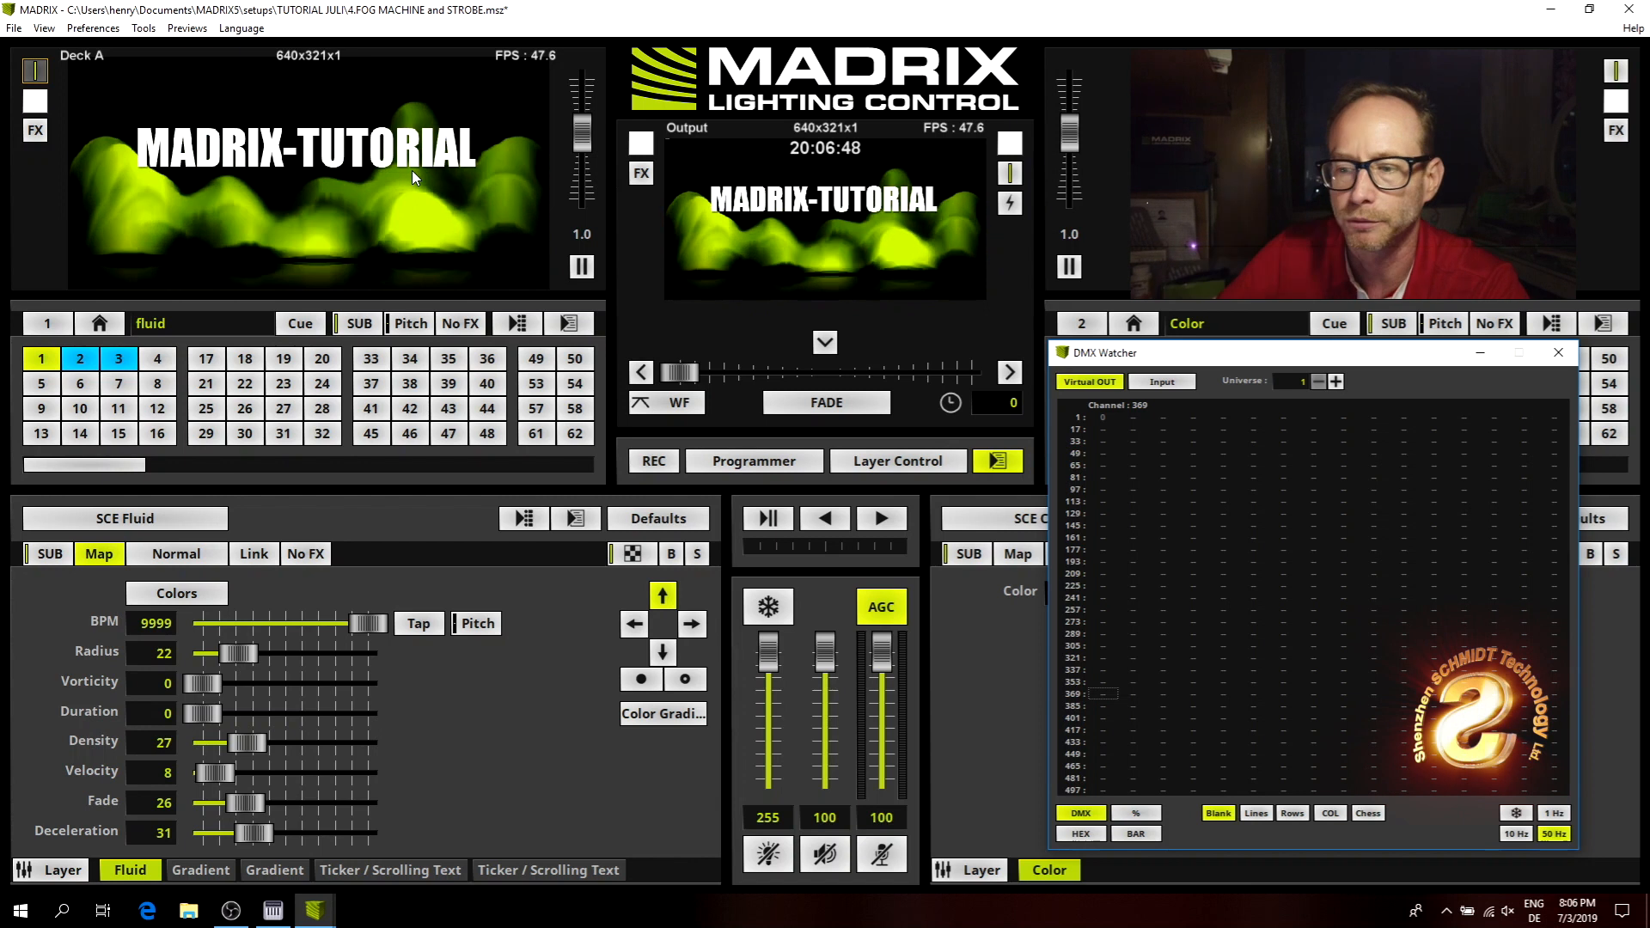
Switch to Group Control and run the FOG machine group's fader up and back down to 0.
left_click(904, 461)
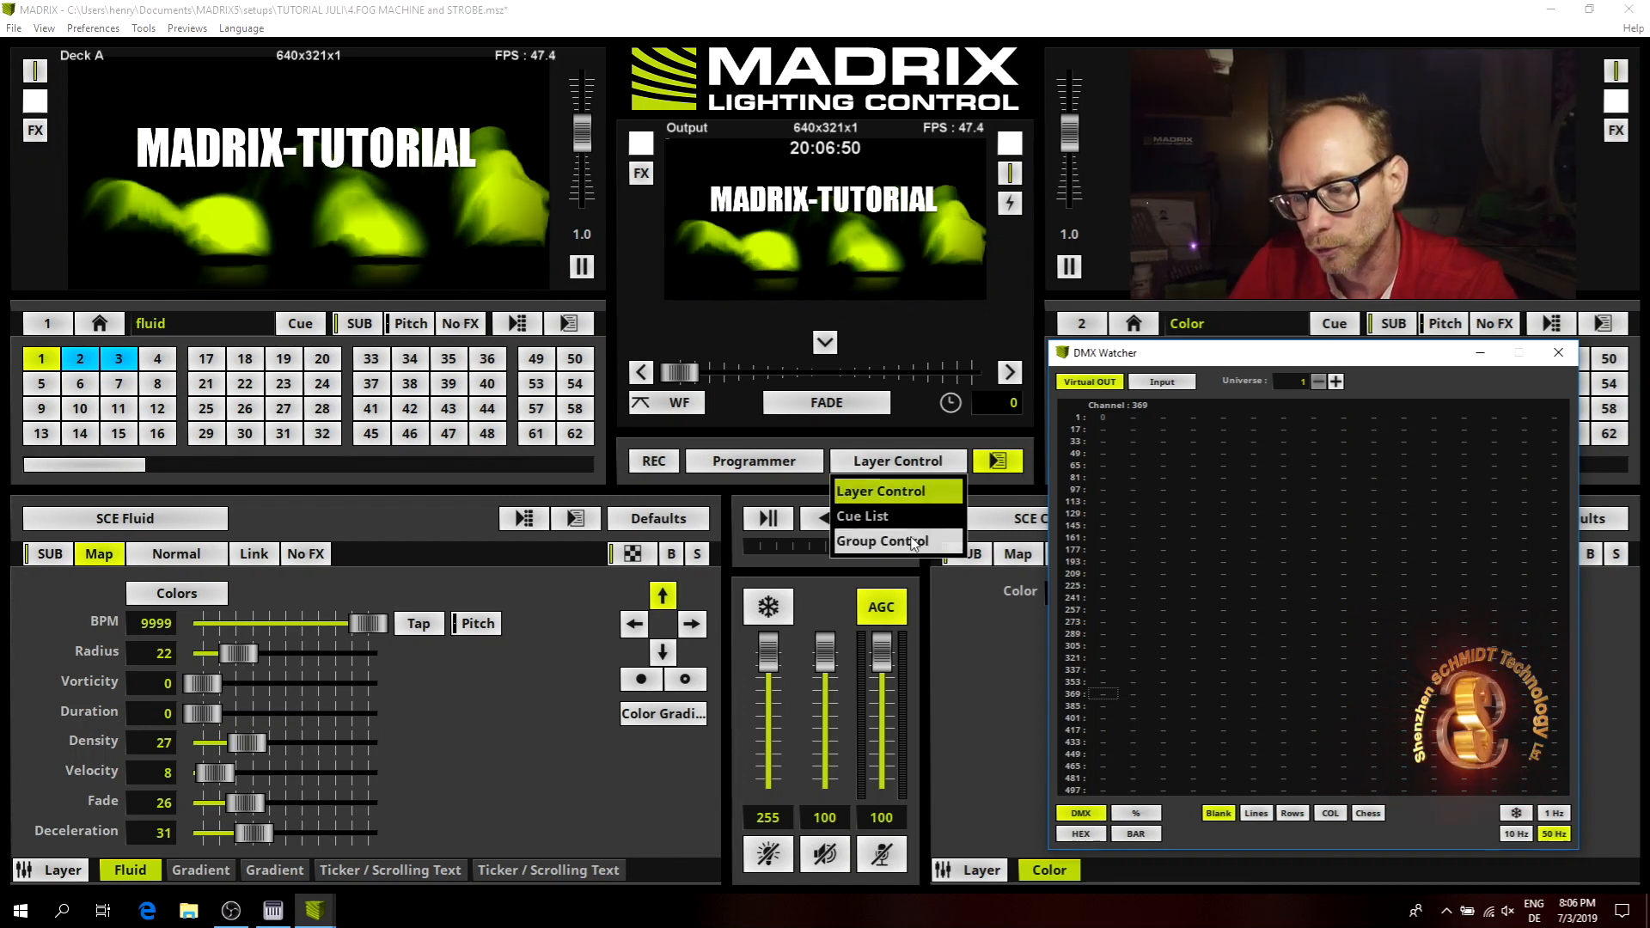
left_click(912, 541)
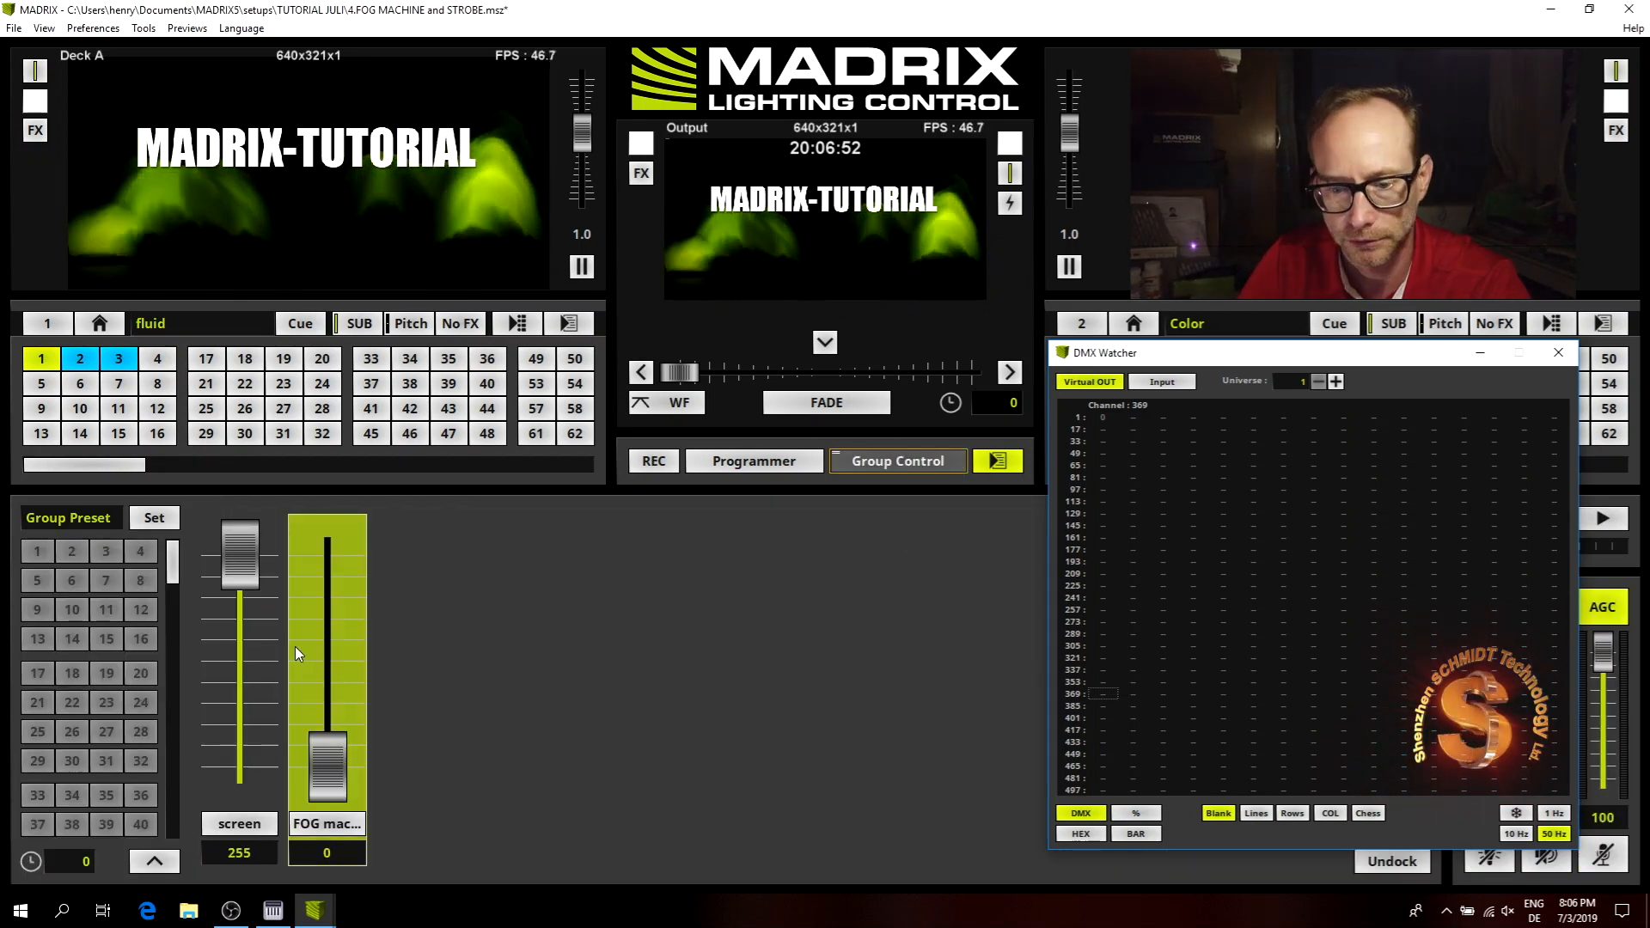
left_click_drag(329, 769, 389, 492)
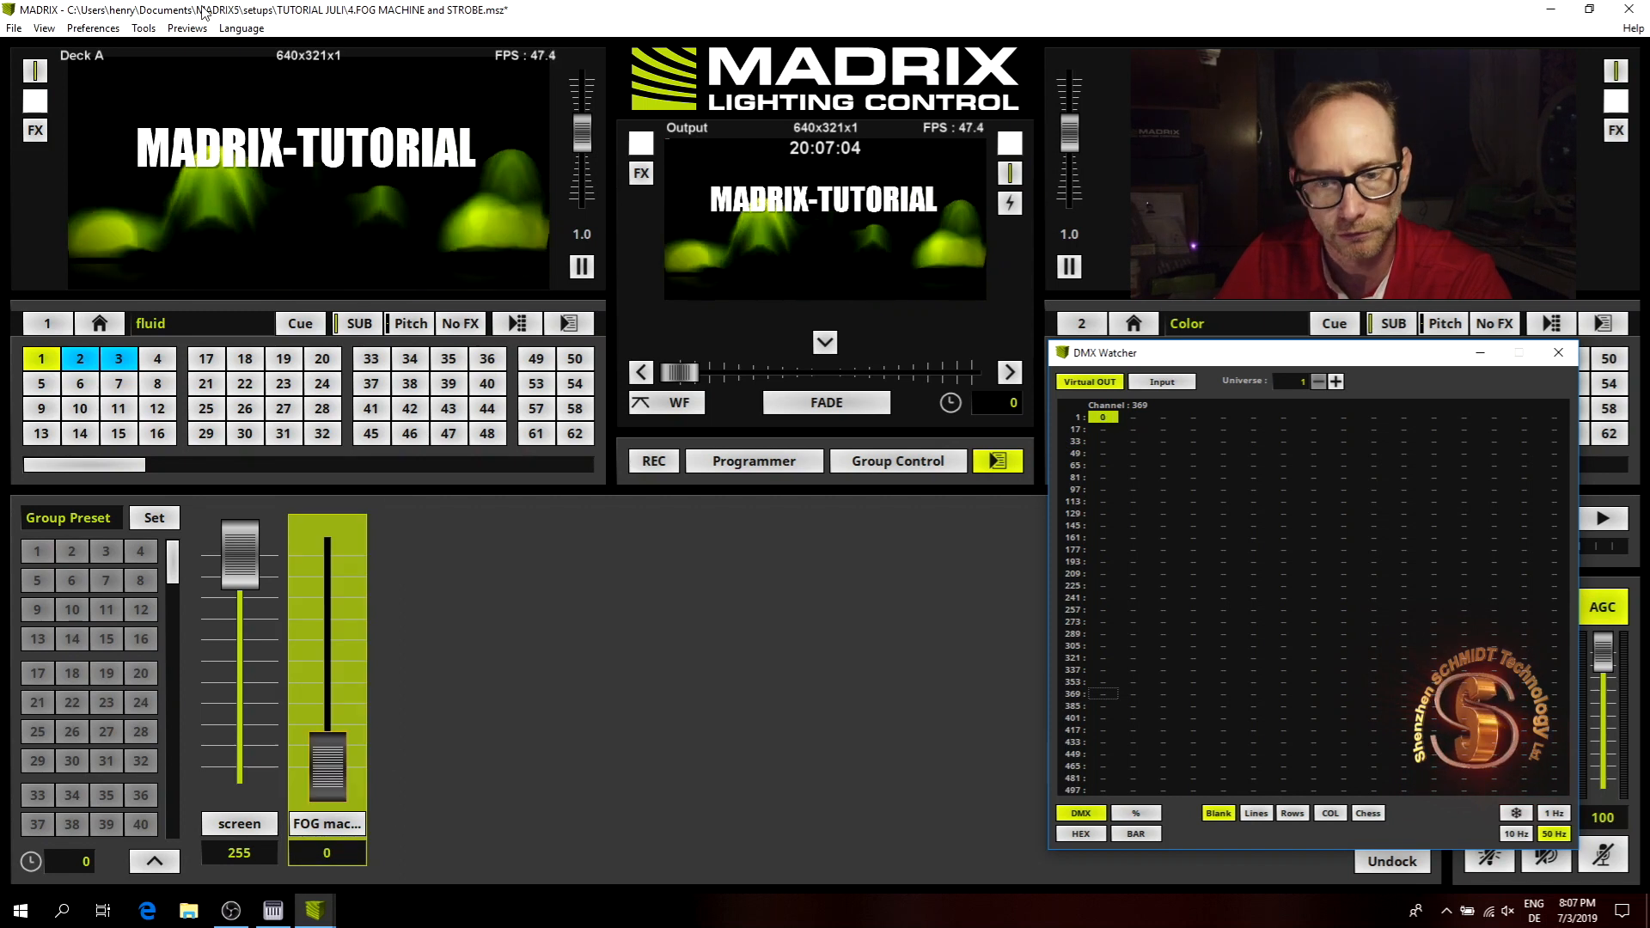
Recheck the FOG machine fixture group and its Light #0002 fixture in the Patch Editor.
left_click(92, 29)
left_click(124, 67)
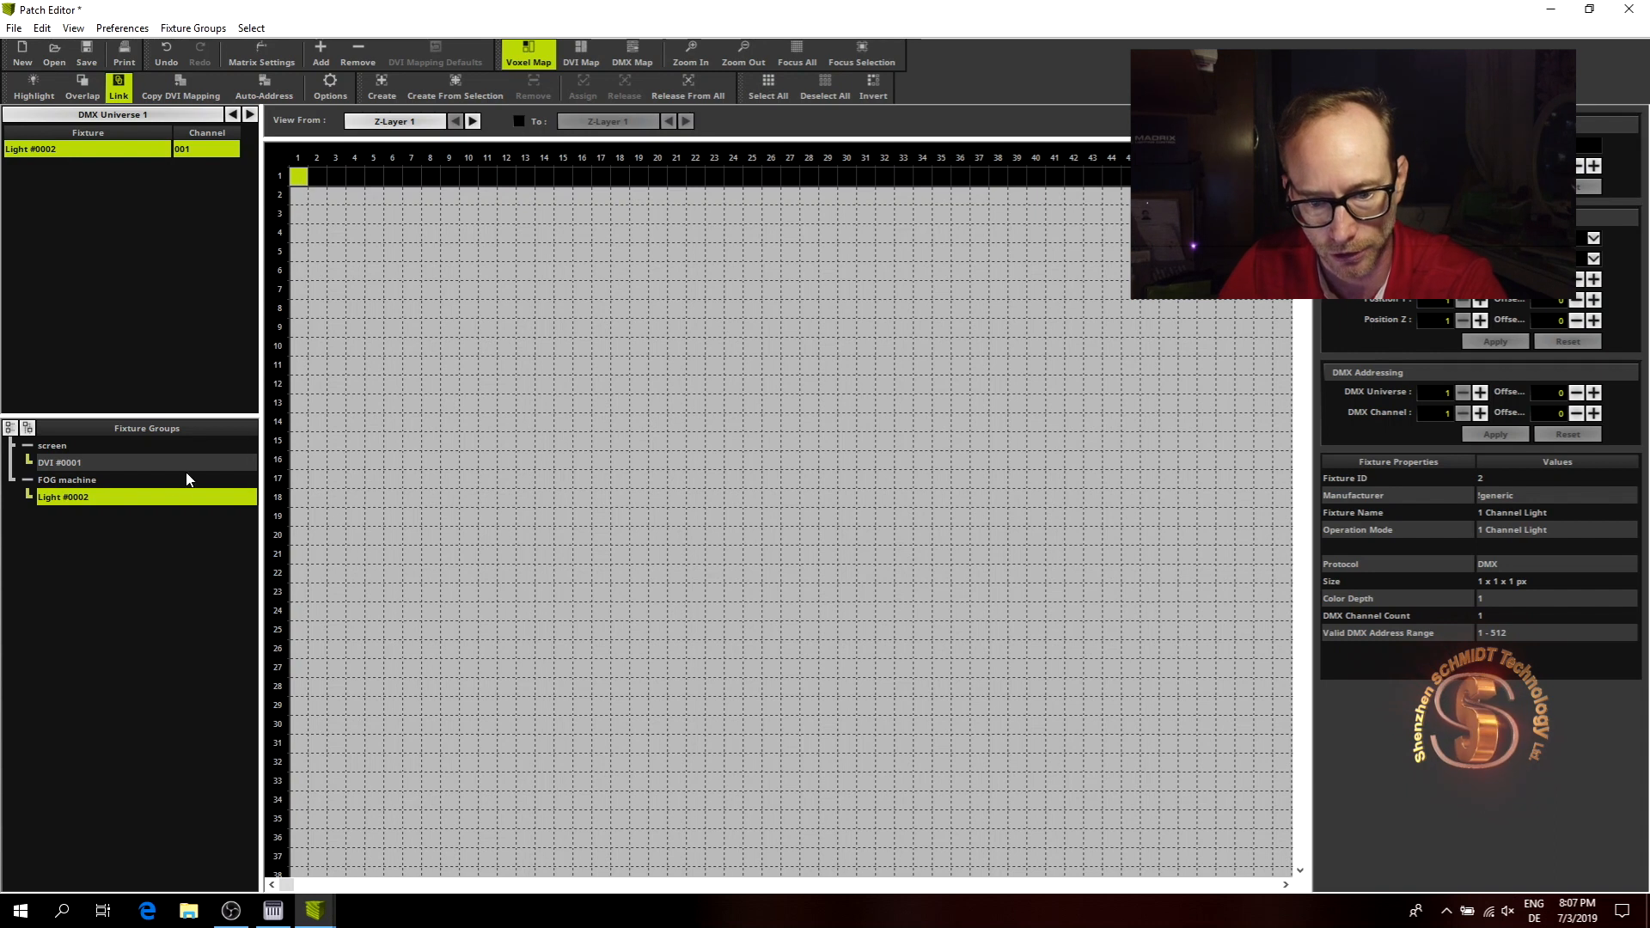
left_click(80, 483)
left_click(76, 481)
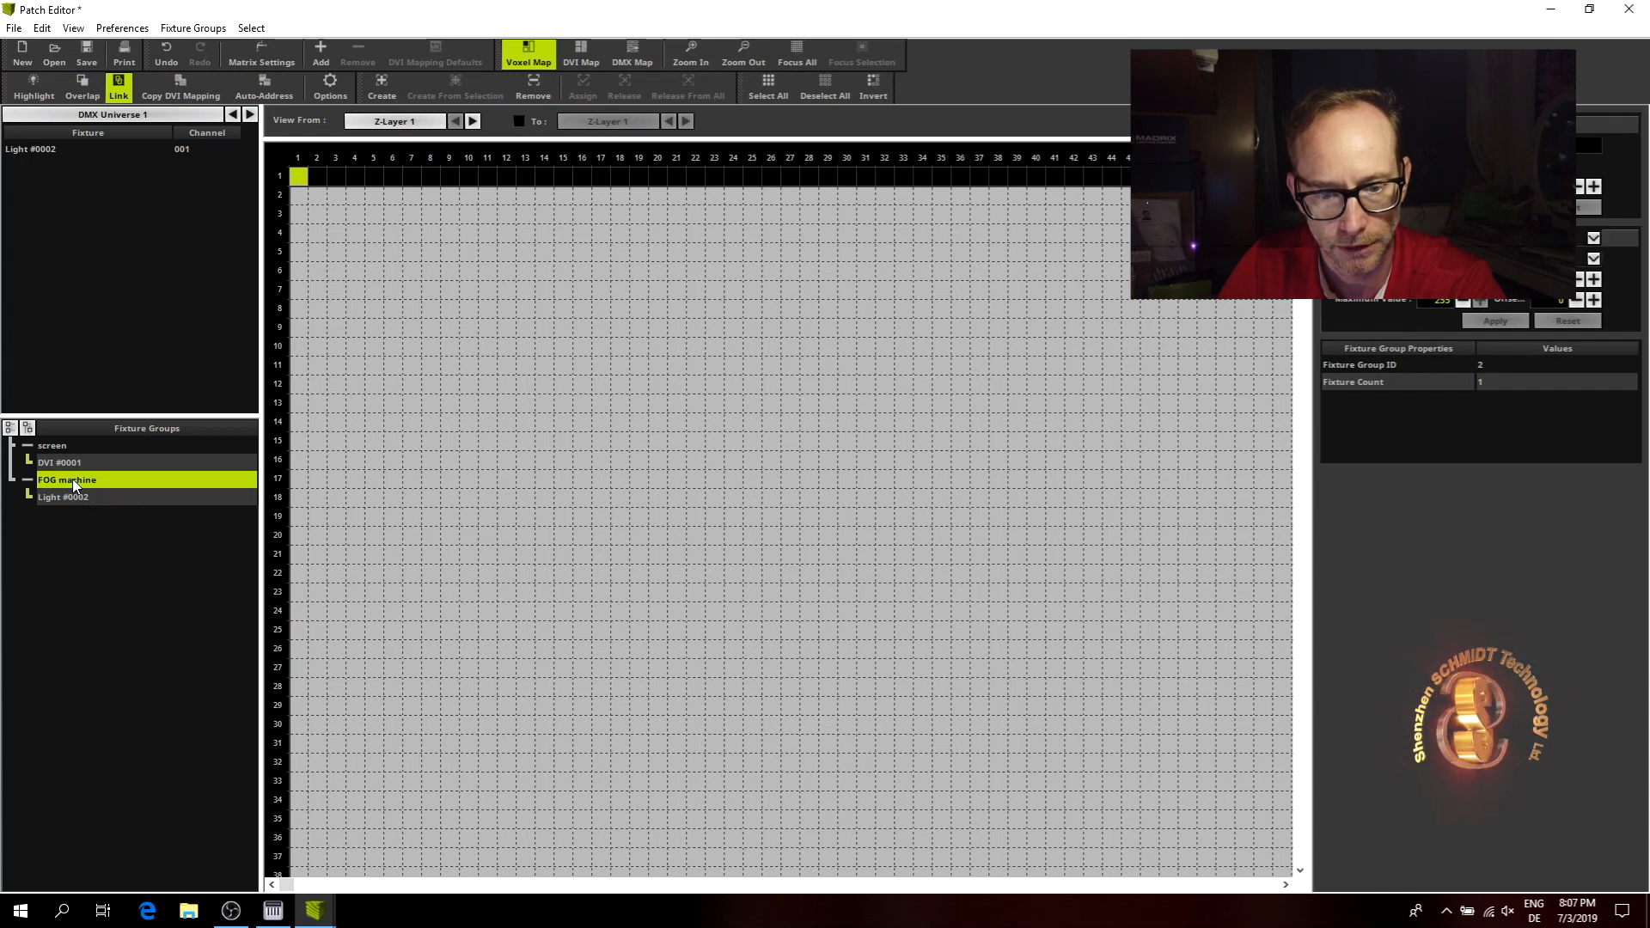
left_click(73, 495)
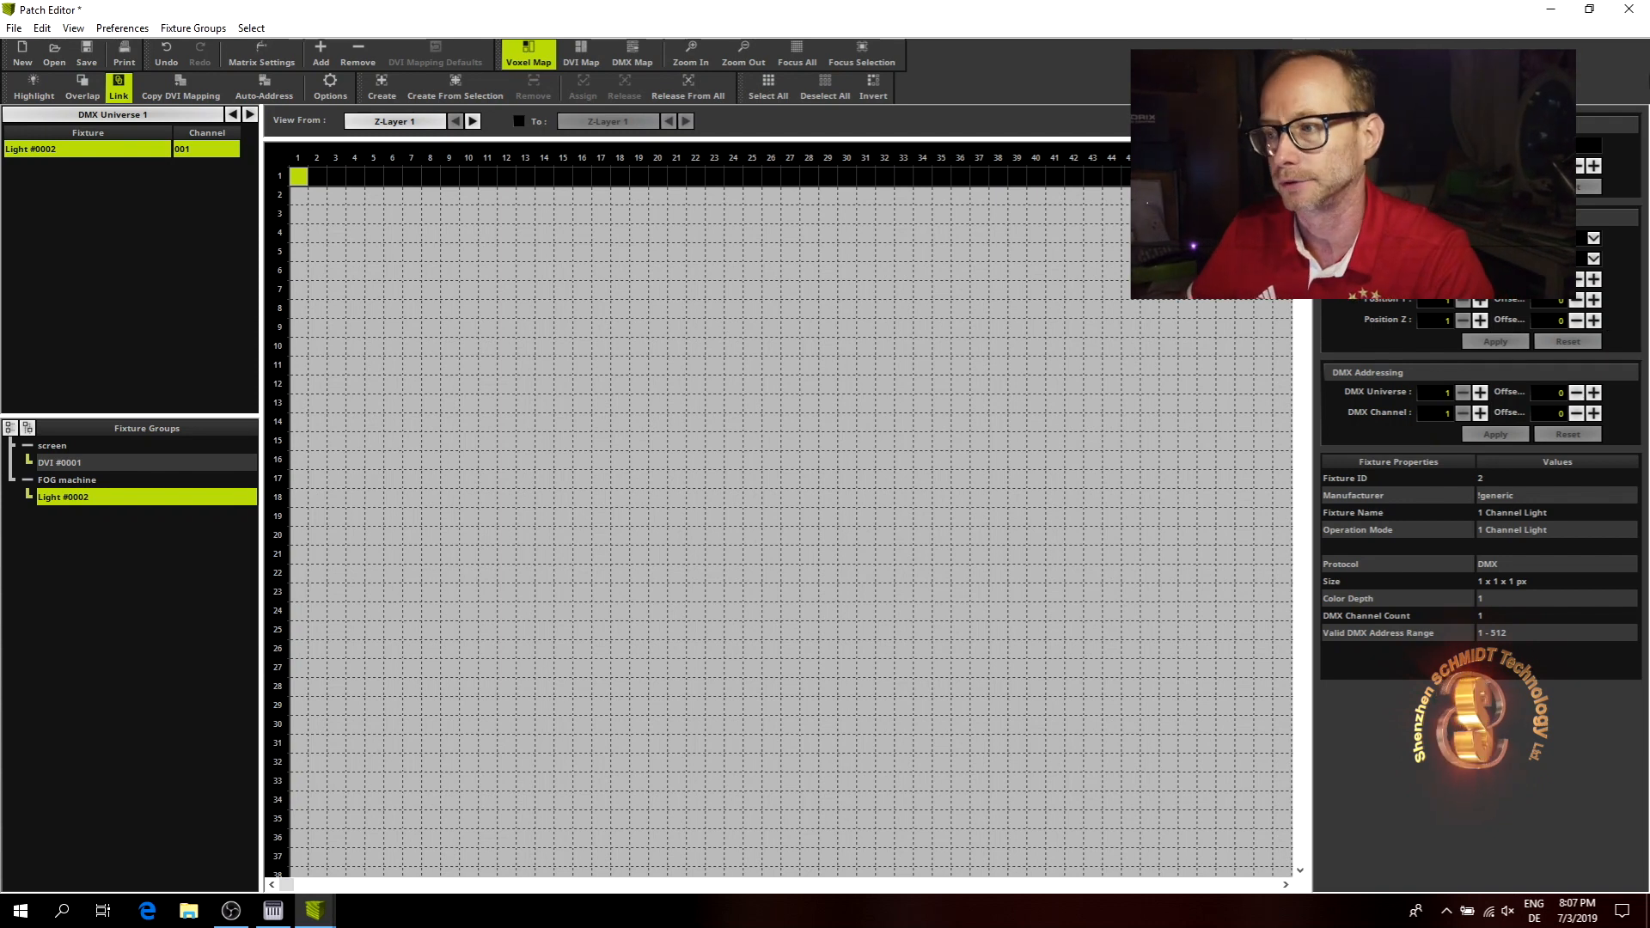
left_click(1630, 10)
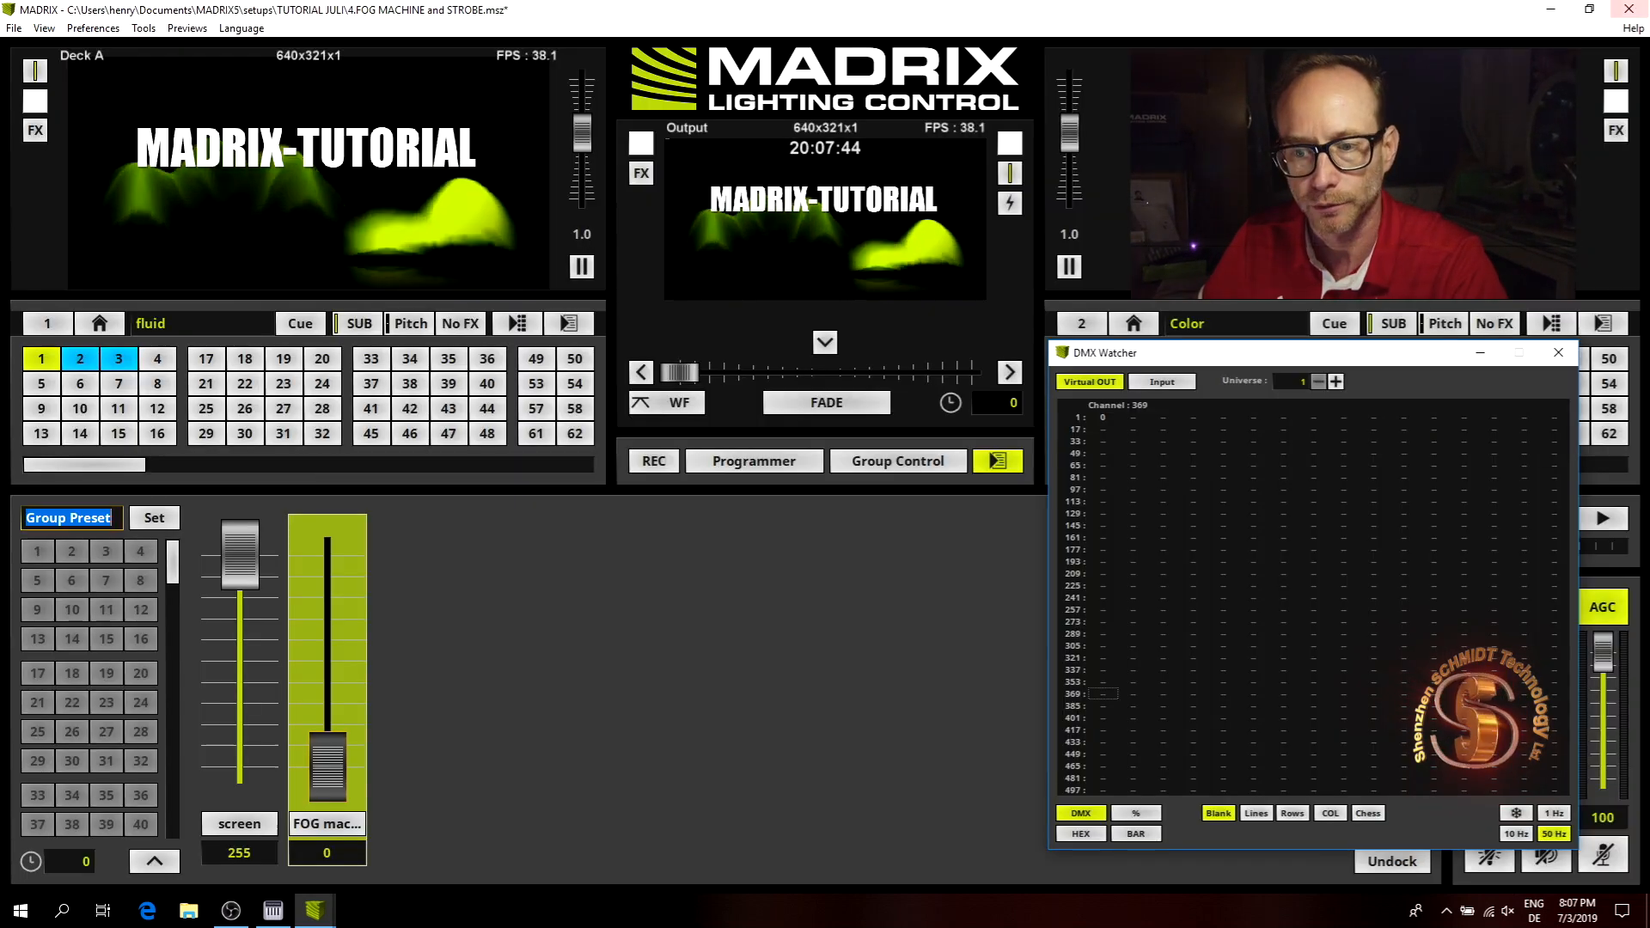
Load the empty storage place 13 on Deck A and raise the FOG machine group's fader to 255.
left_click_drag(346, 754, 397, 859)
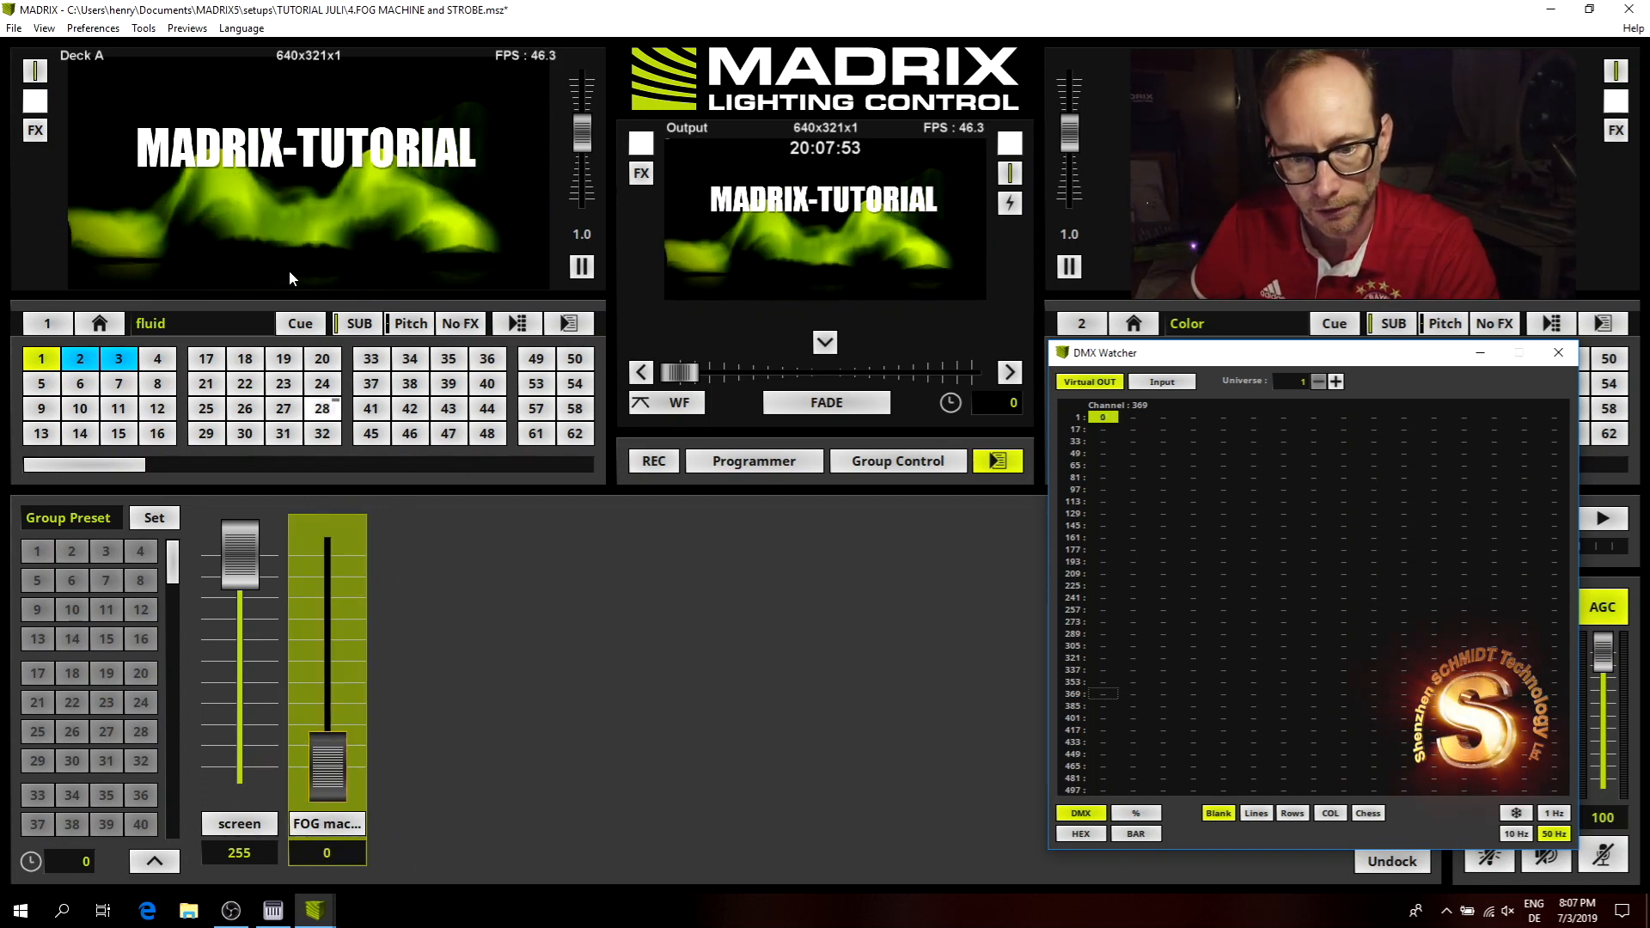
left_click(41, 434)
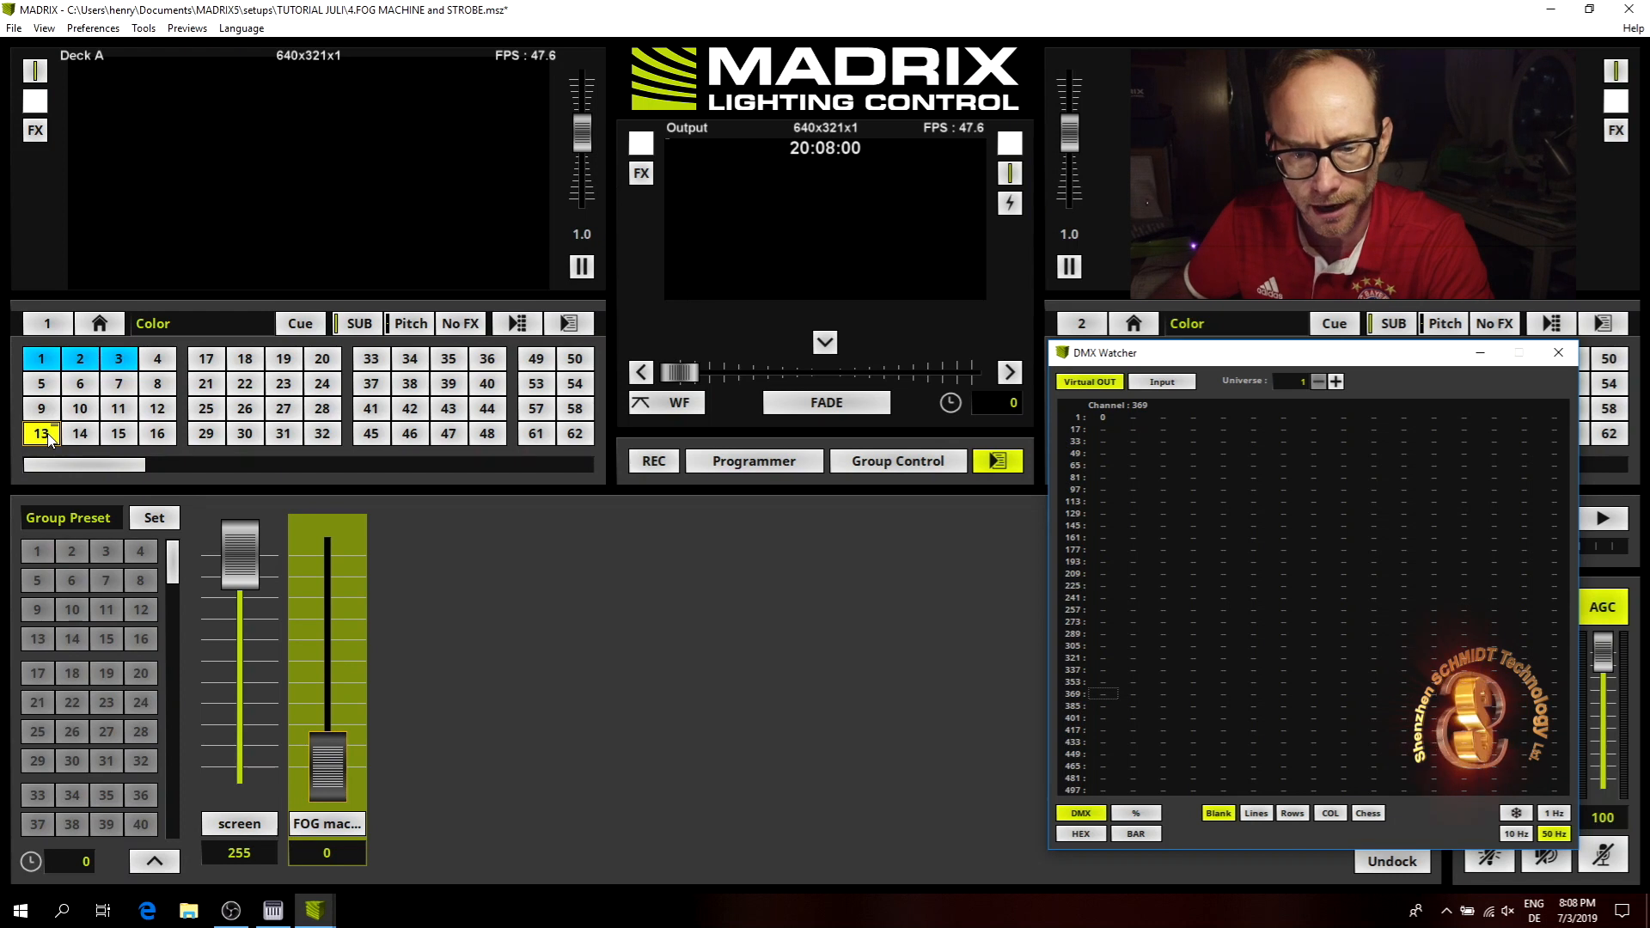
left_click_drag(327, 765, 330, 453)
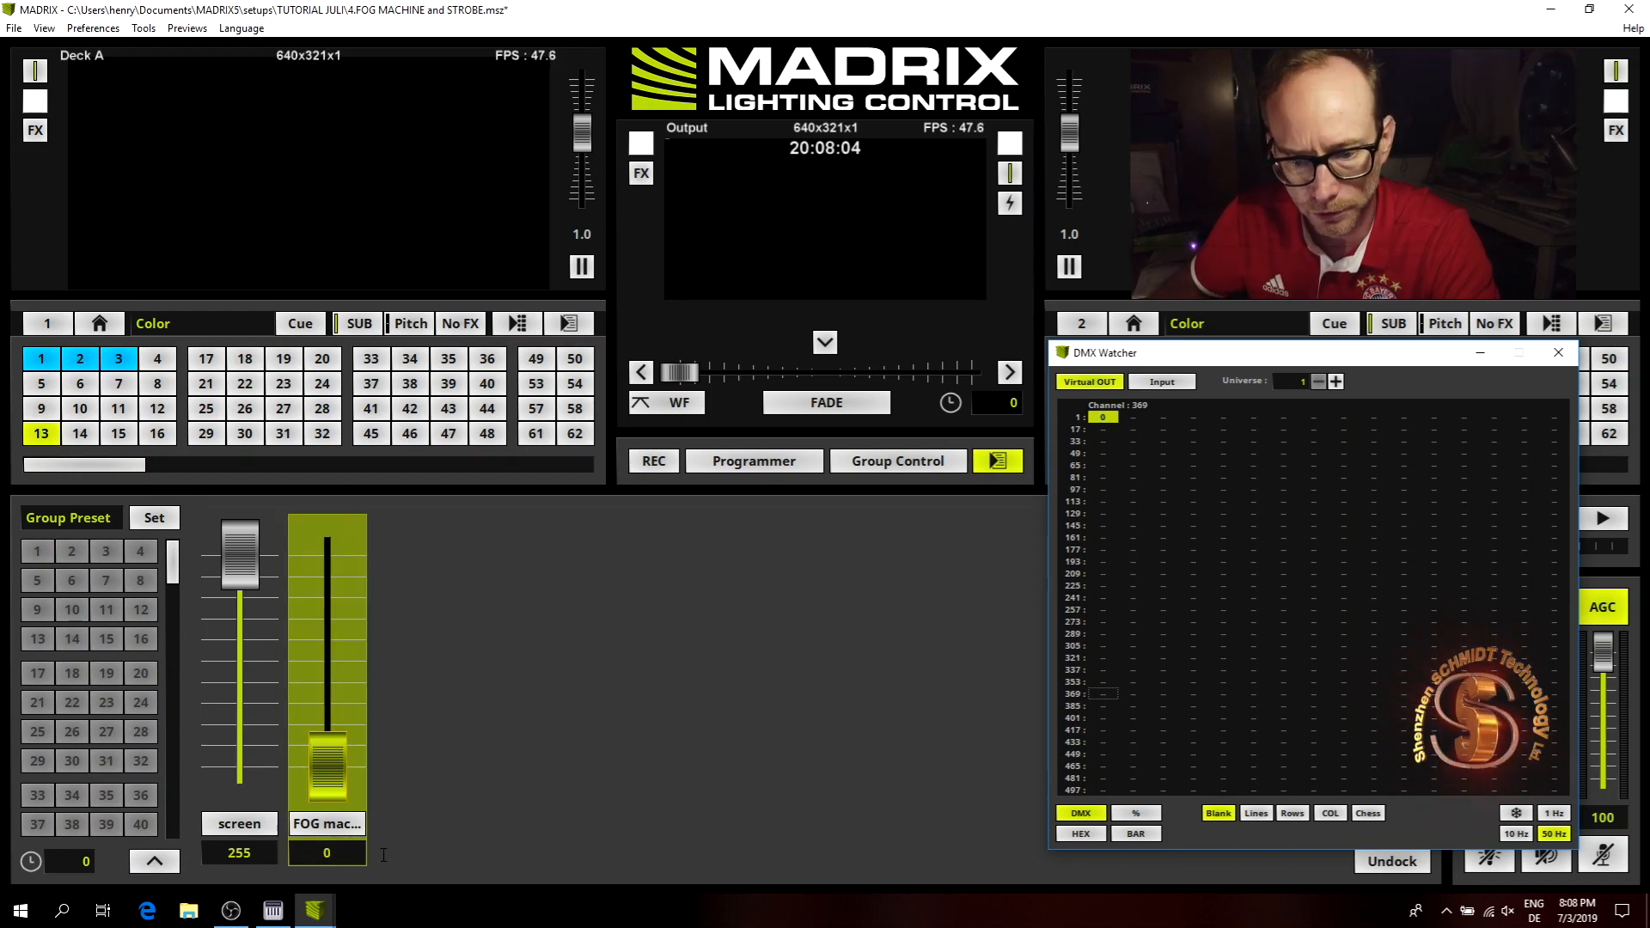
mouse_move(328, 555)
left_mouse_down()
mouse_move(328, 758)
mouse_move(328, 699)
mouse_move(411, 481)
mouse_move(331, 481)
mouse_move(336, 812)
mouse_move(313, 492)
mouse_move(329, 493)
mouse_move(347, 860)
mouse_move(333, 563)
left_mouse_up()
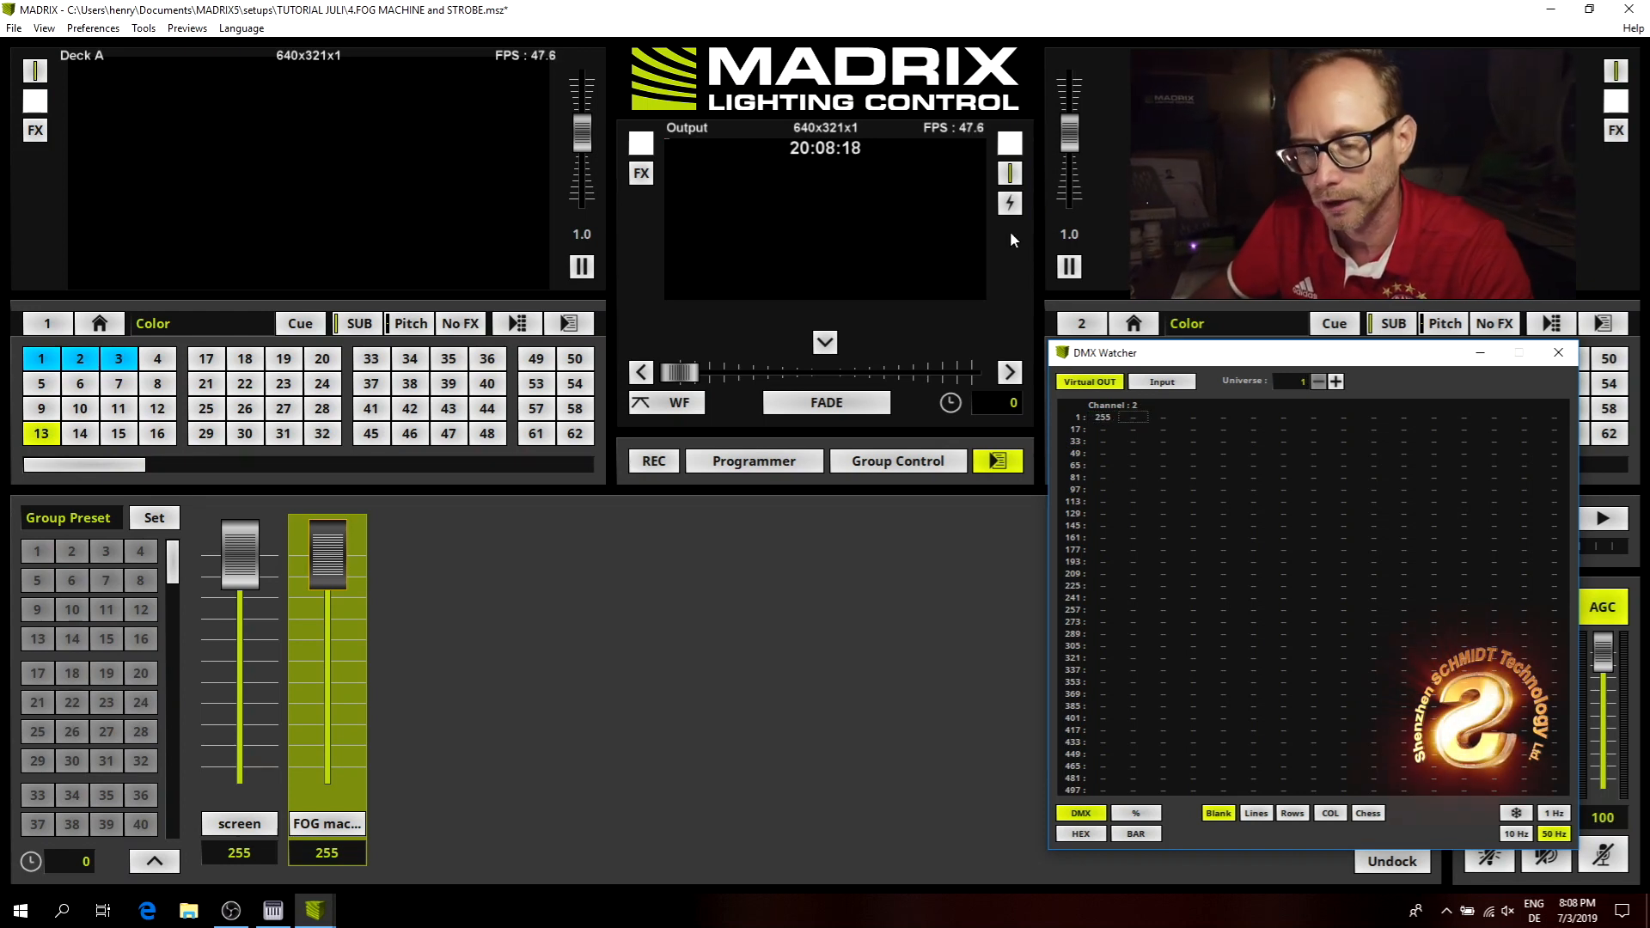
Test the FOG machine fader between 0 and 255 while checking the first pixel row enlarged in the output preview.
left_click_drag(736, 206, 866, 235)
scroll(799, 240, "up", 5)
scroll(792, 228, "up", 1)
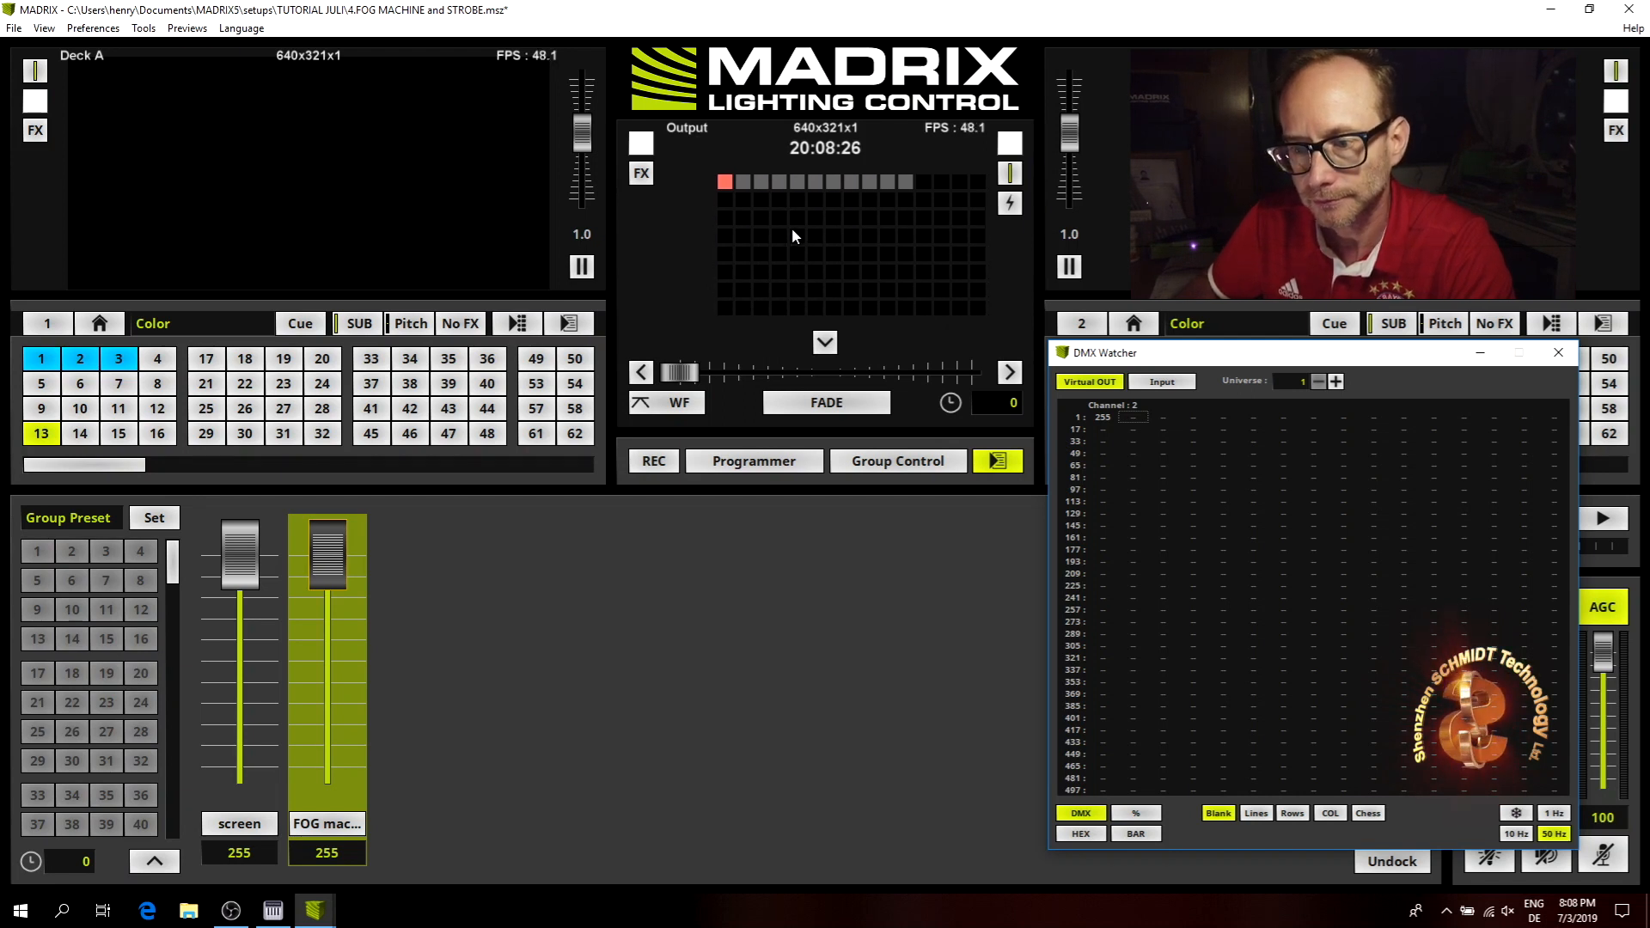
scroll(792, 228, "up", 2)
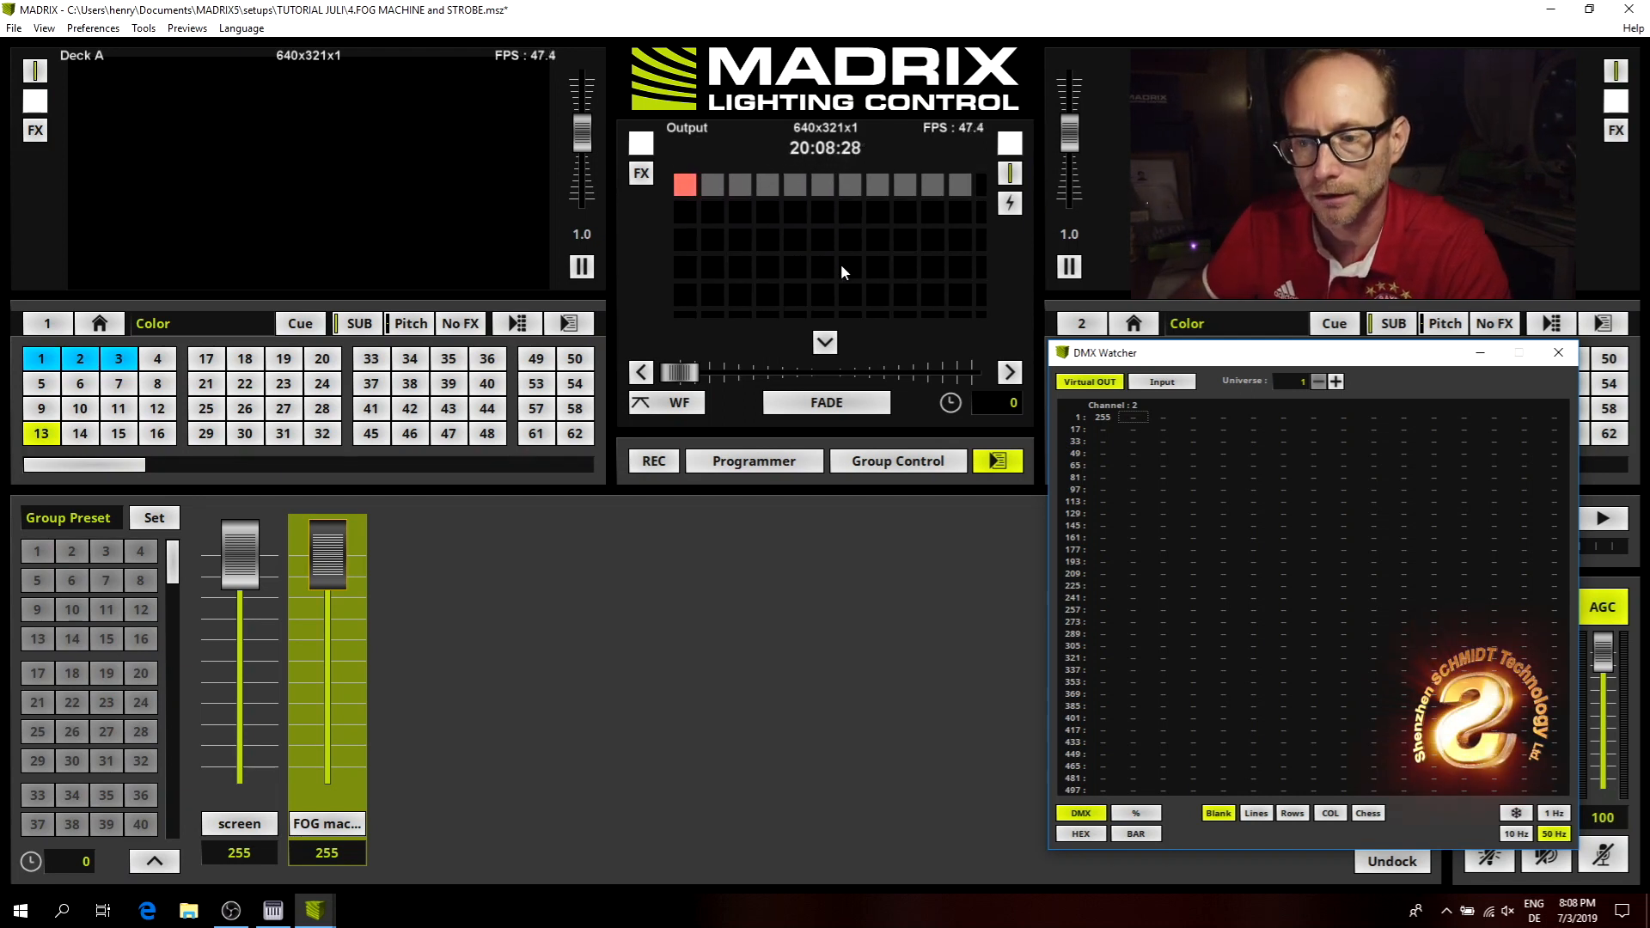
left_click_drag(328, 550, 318, 678)
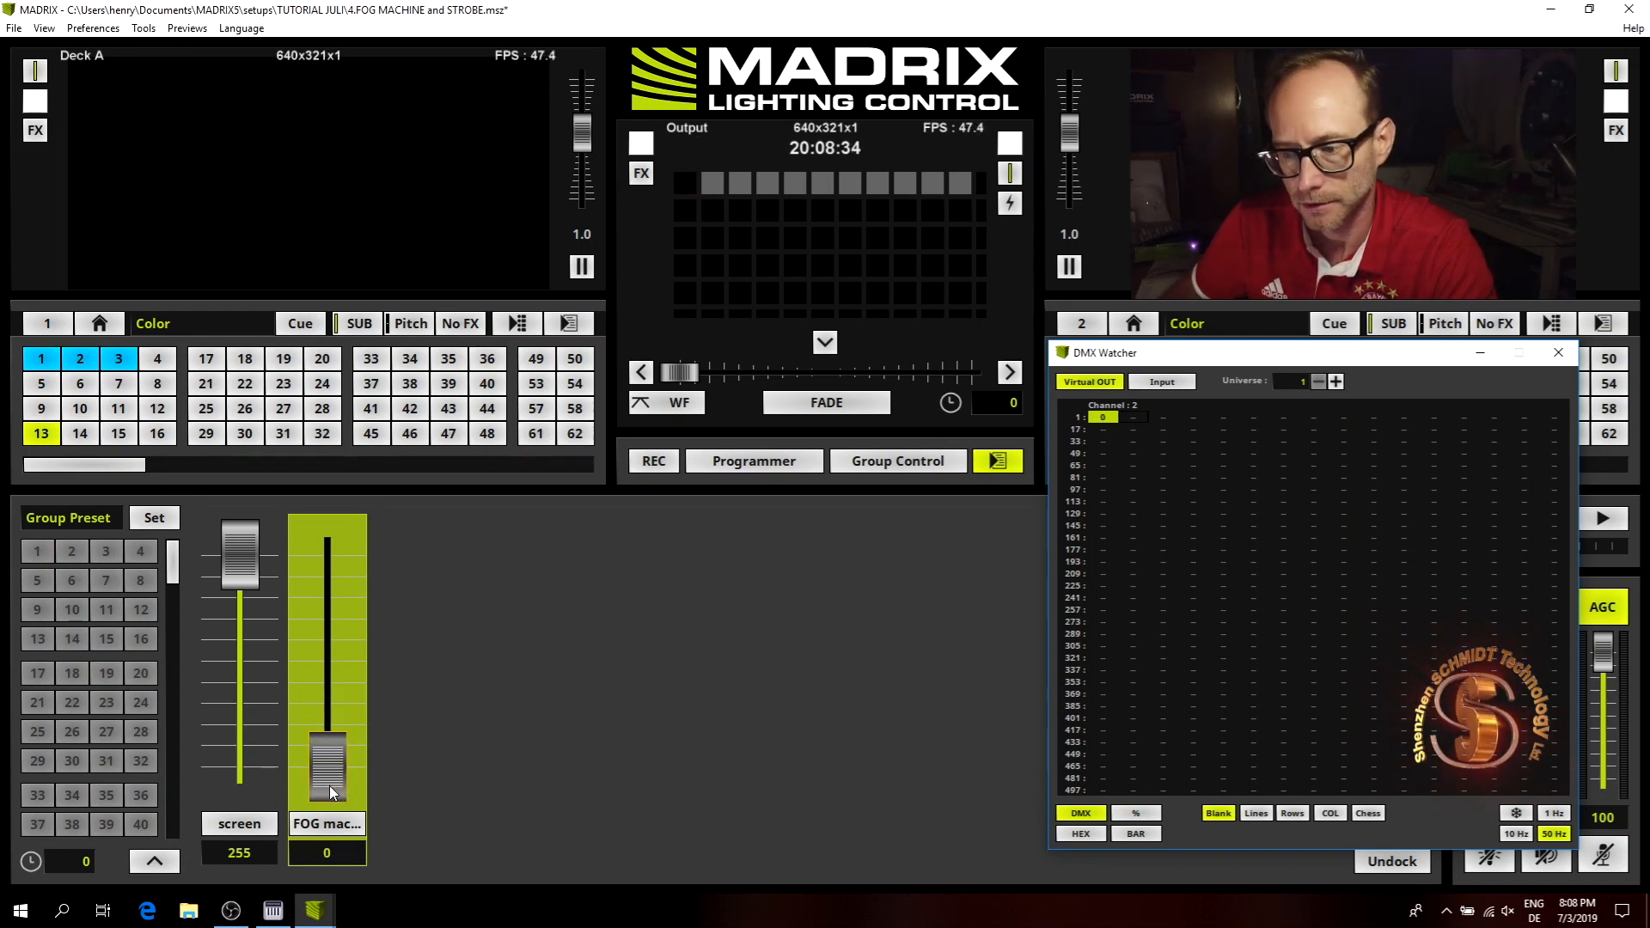
left_click_drag(328, 784, 346, 698)
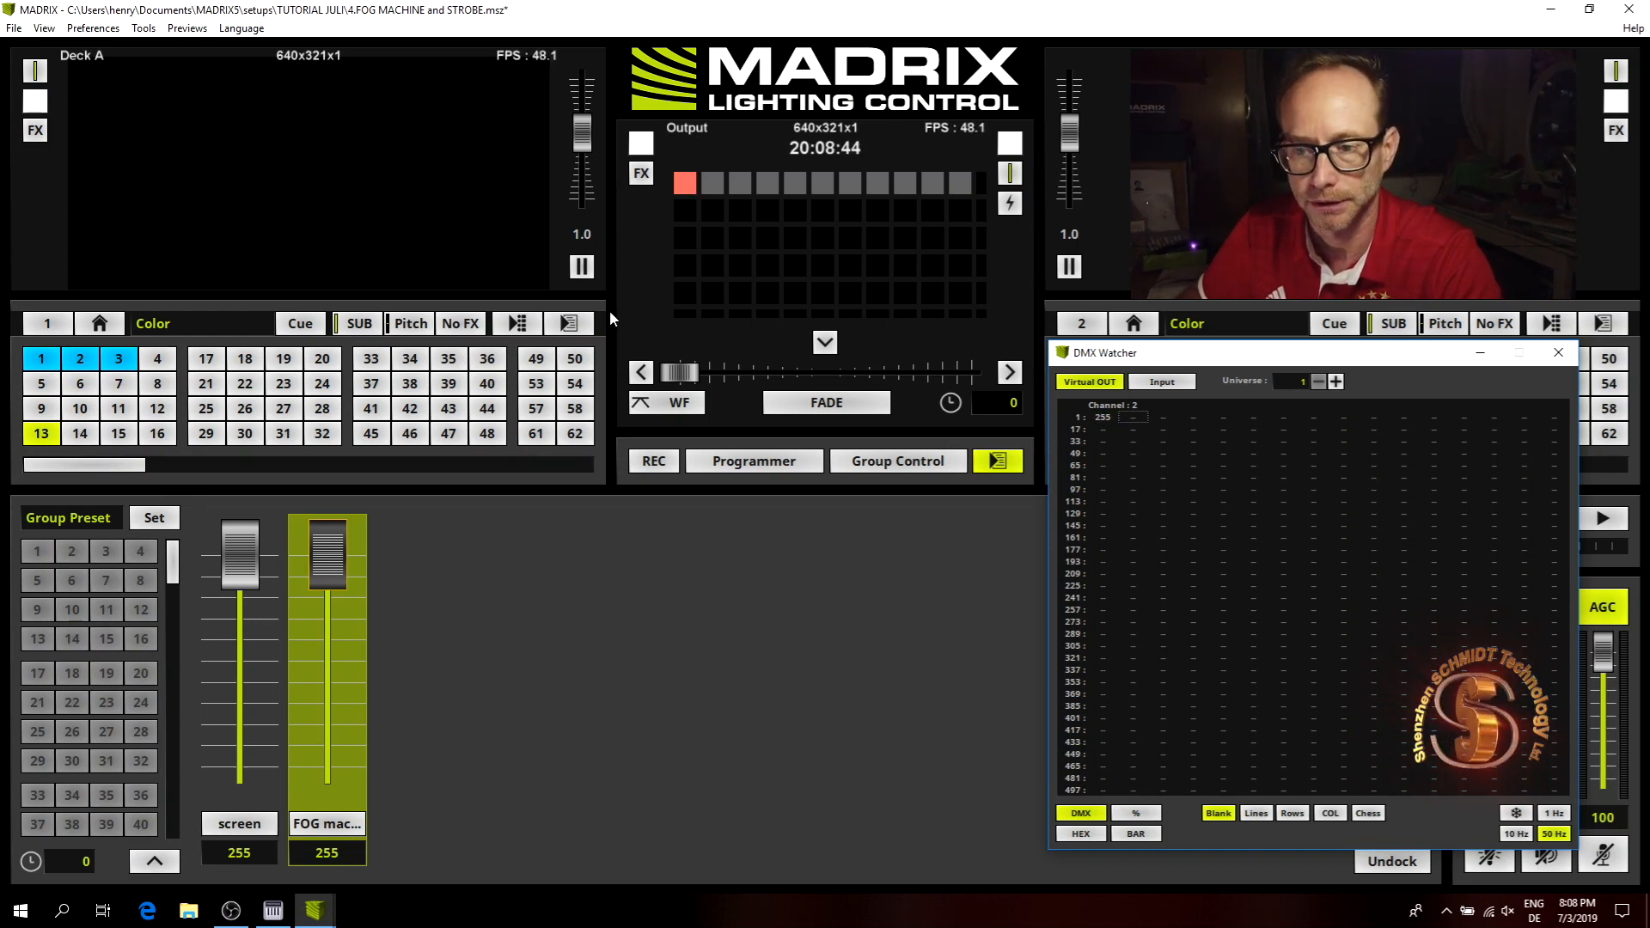
left_click_drag(328, 554, 334, 512)
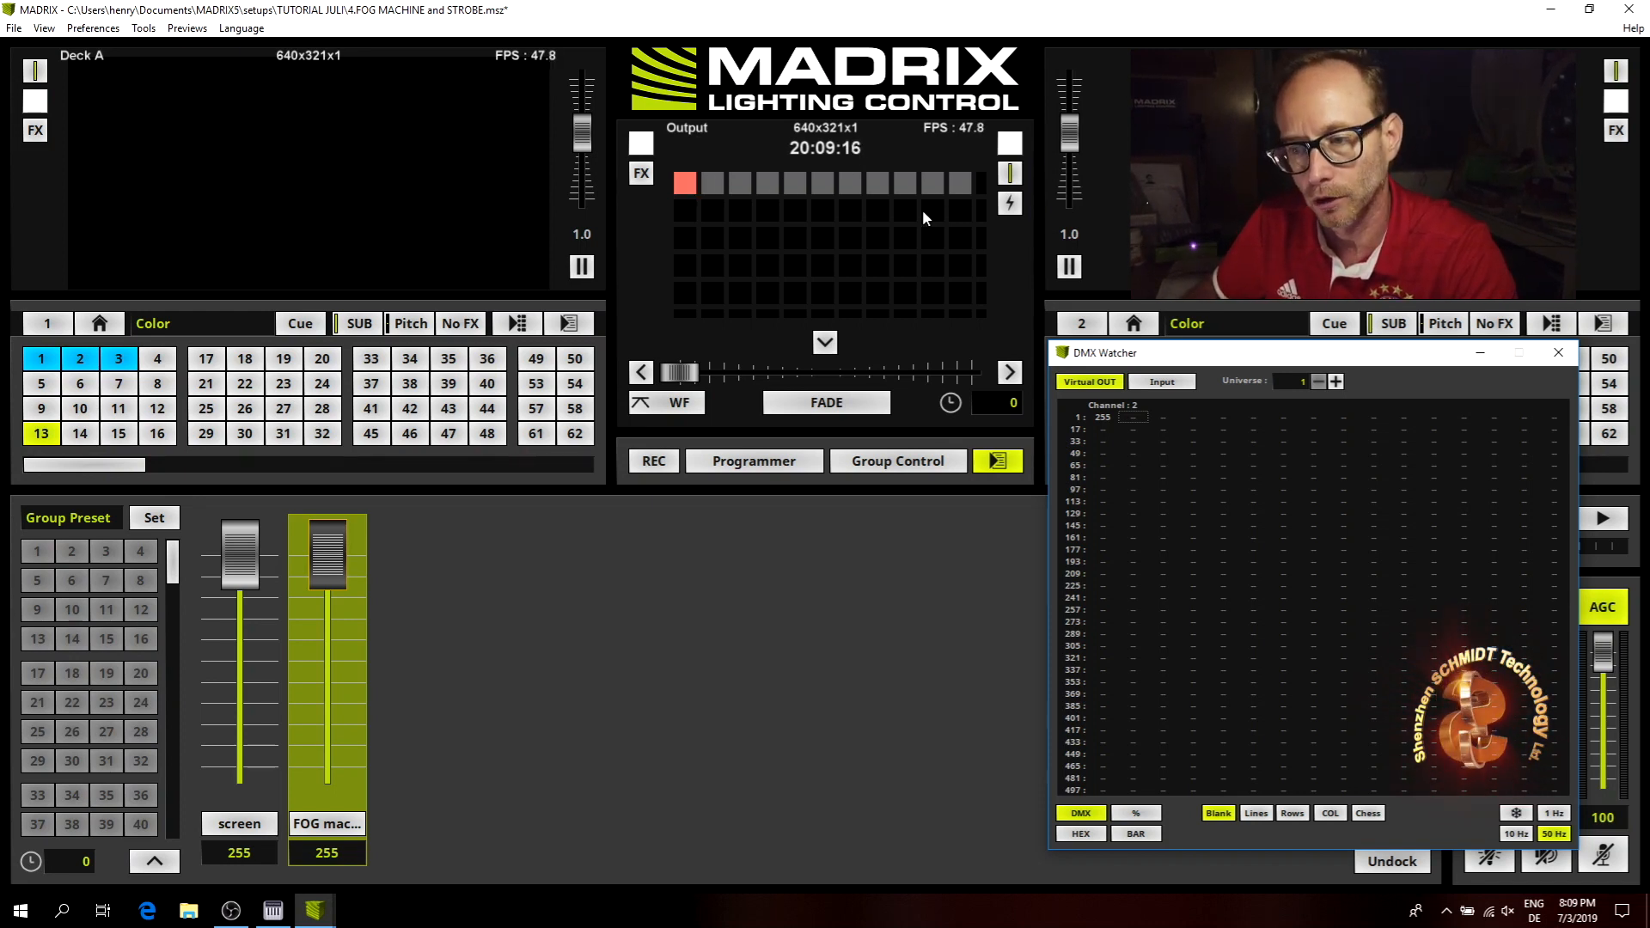
Turn off the global macro and test the FOG machine fader with storage place 14 selected on Deck A, leaving it at 255.
left_click(1012, 470)
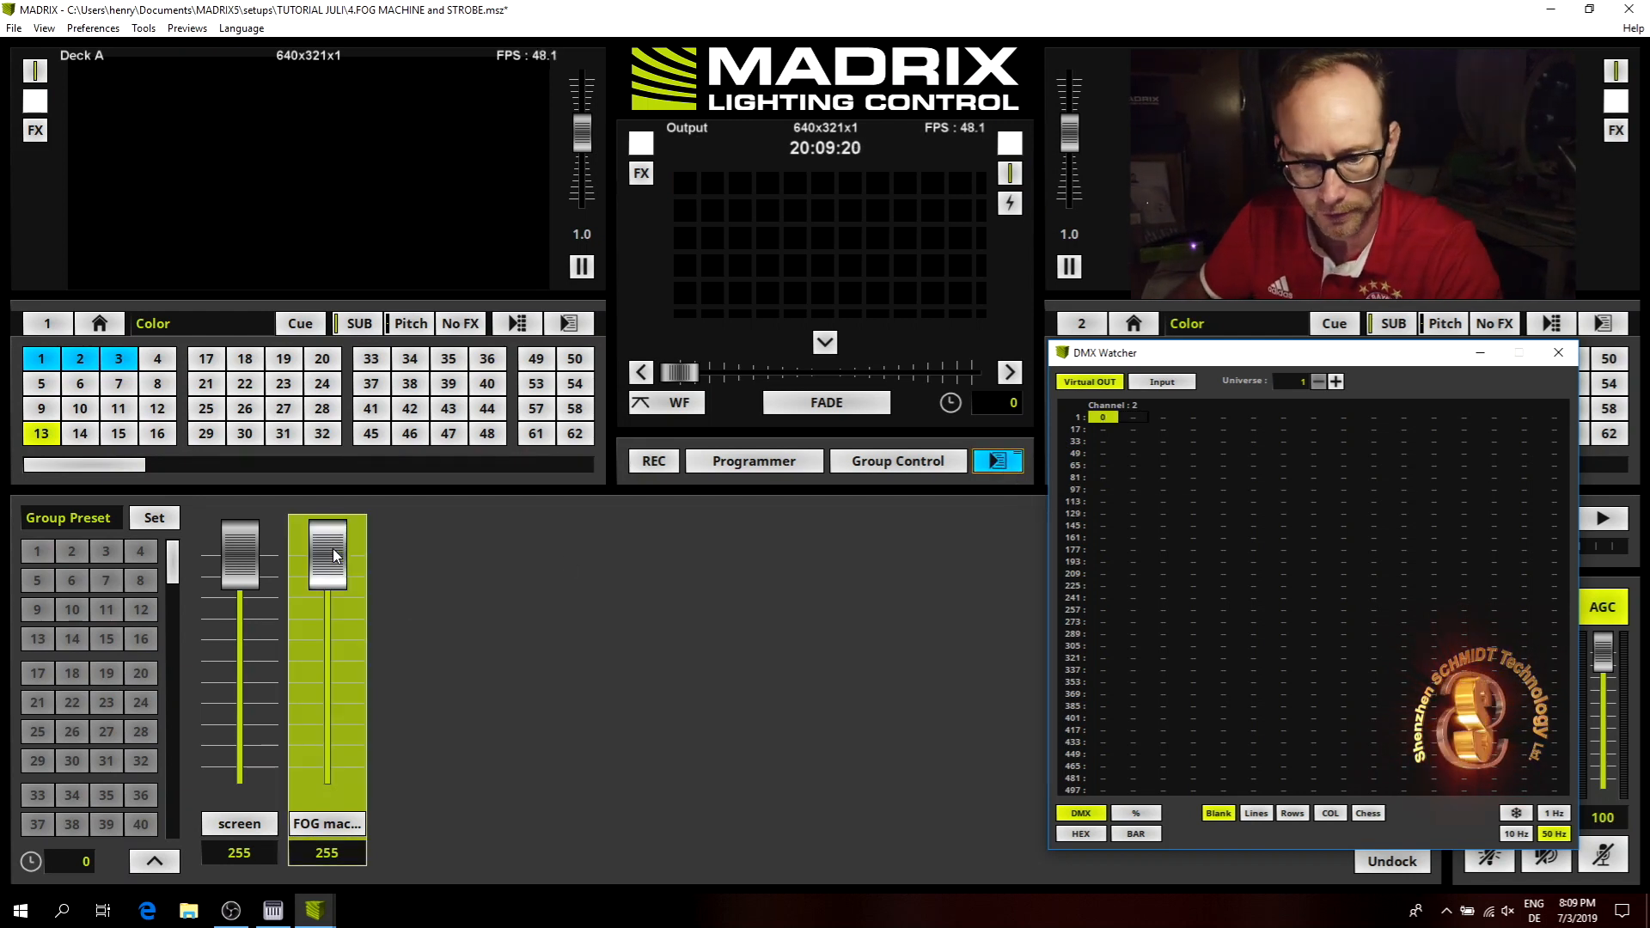
left_click(87, 438)
left_click_drag(348, 526, 342, 742)
left_click_drag(359, 527, 452, 506)
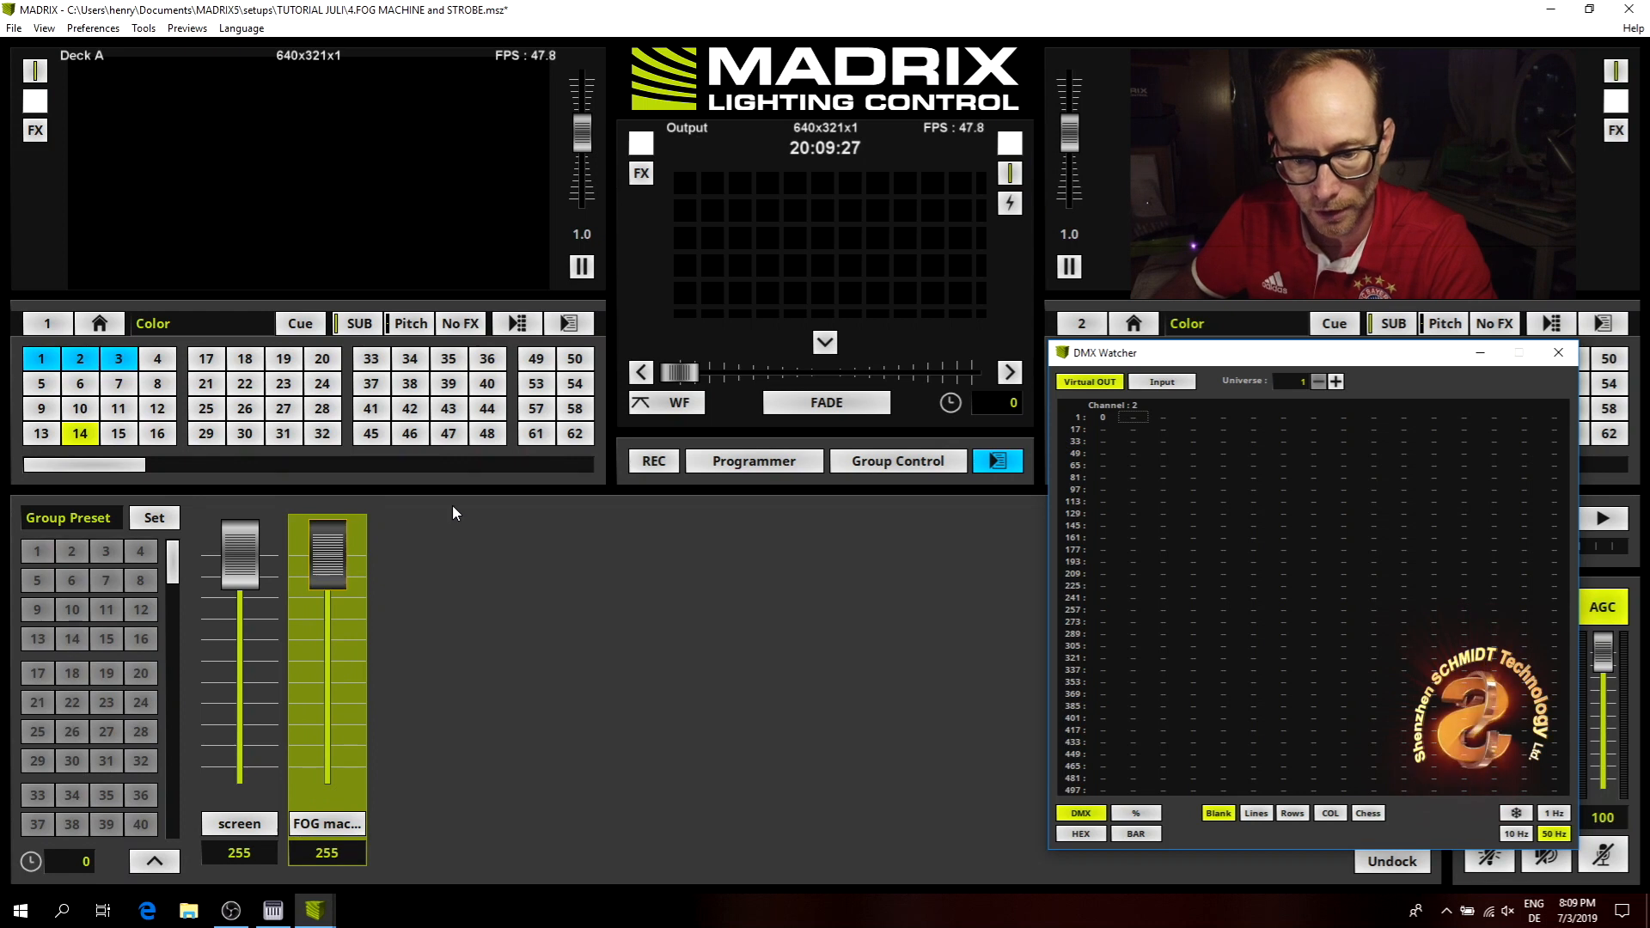
Edit the global macro's DrawPixelLine call to color RED with end X coordinate 1, and compile the script.
right_click(1007, 466)
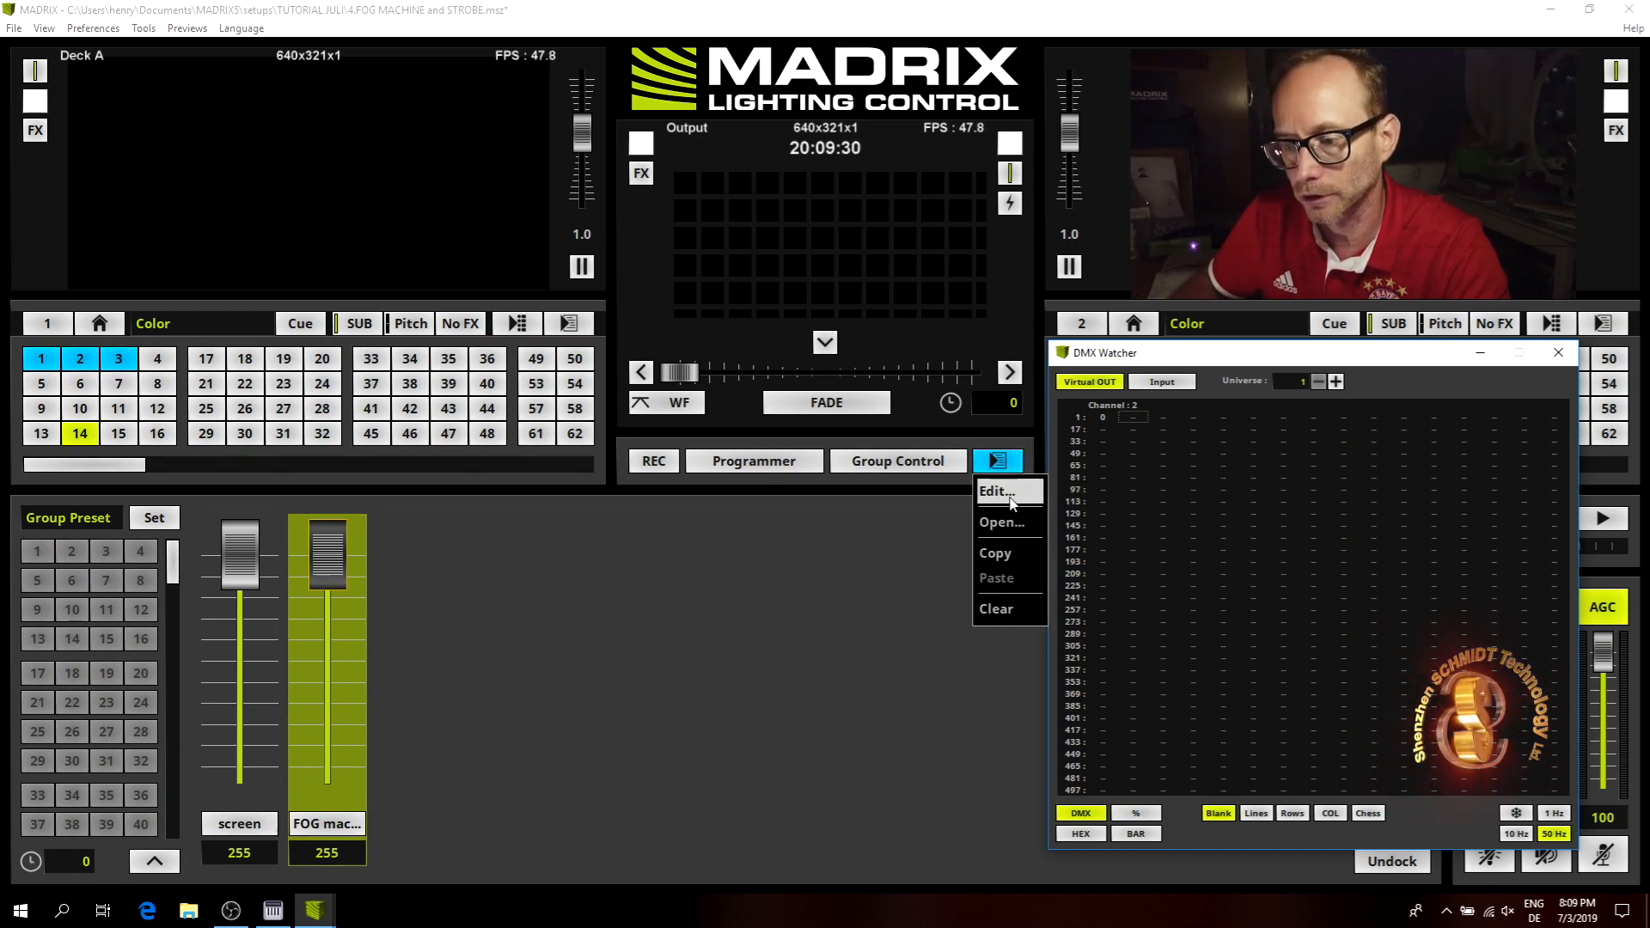
left_click(1005, 492)
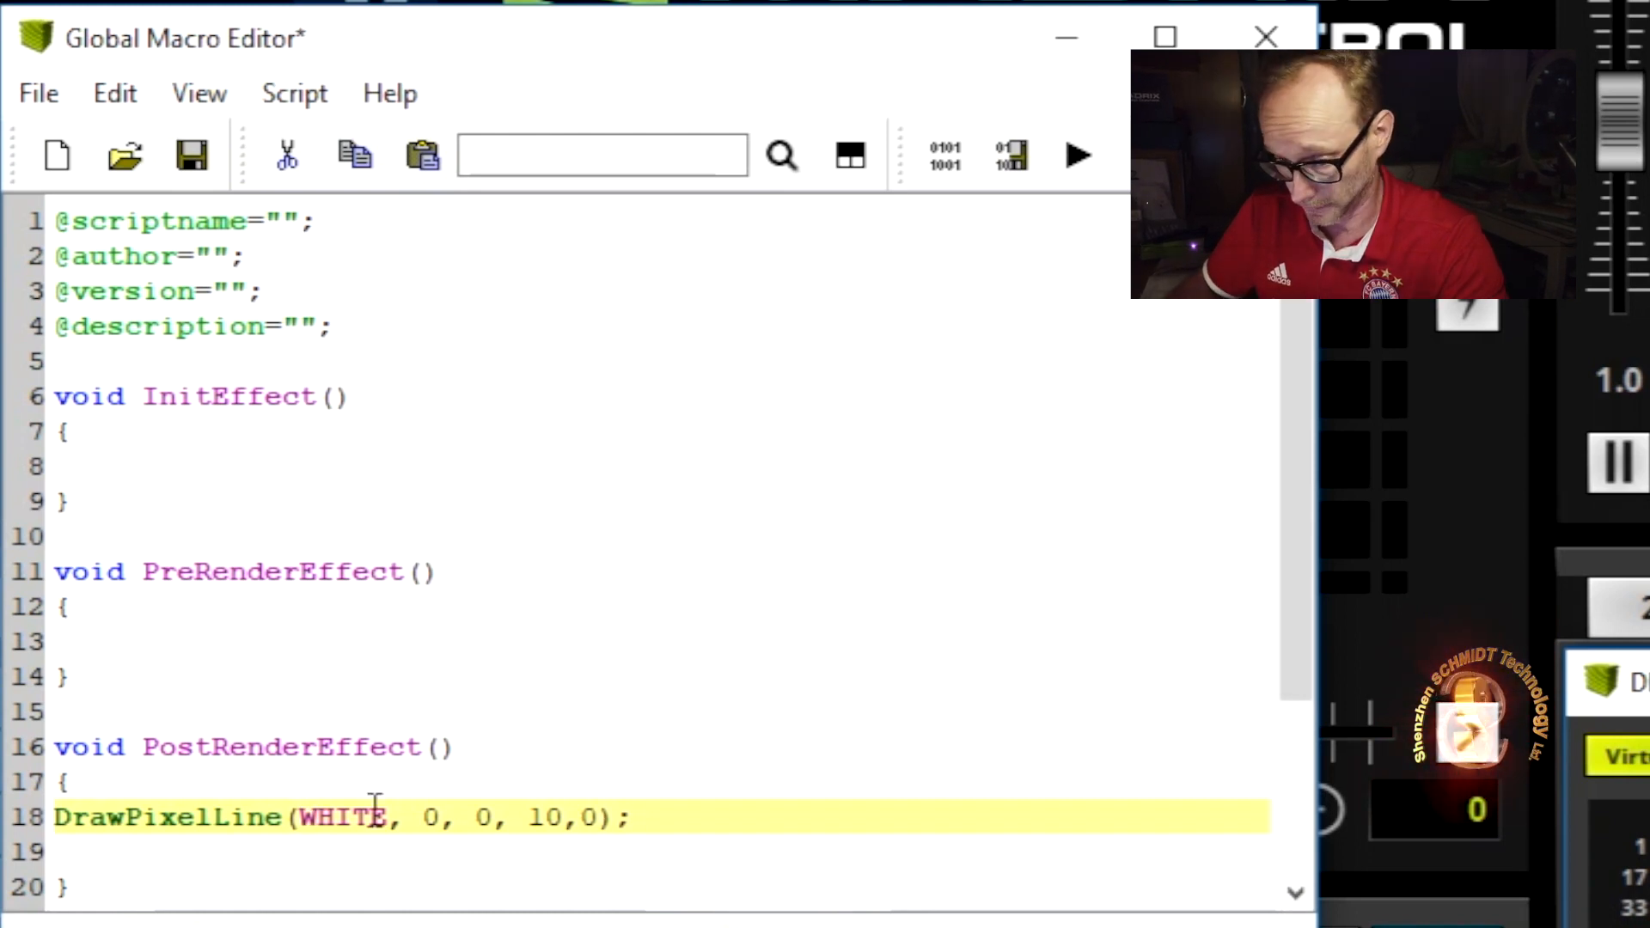
left_click_drag(375, 806, 327, 817)
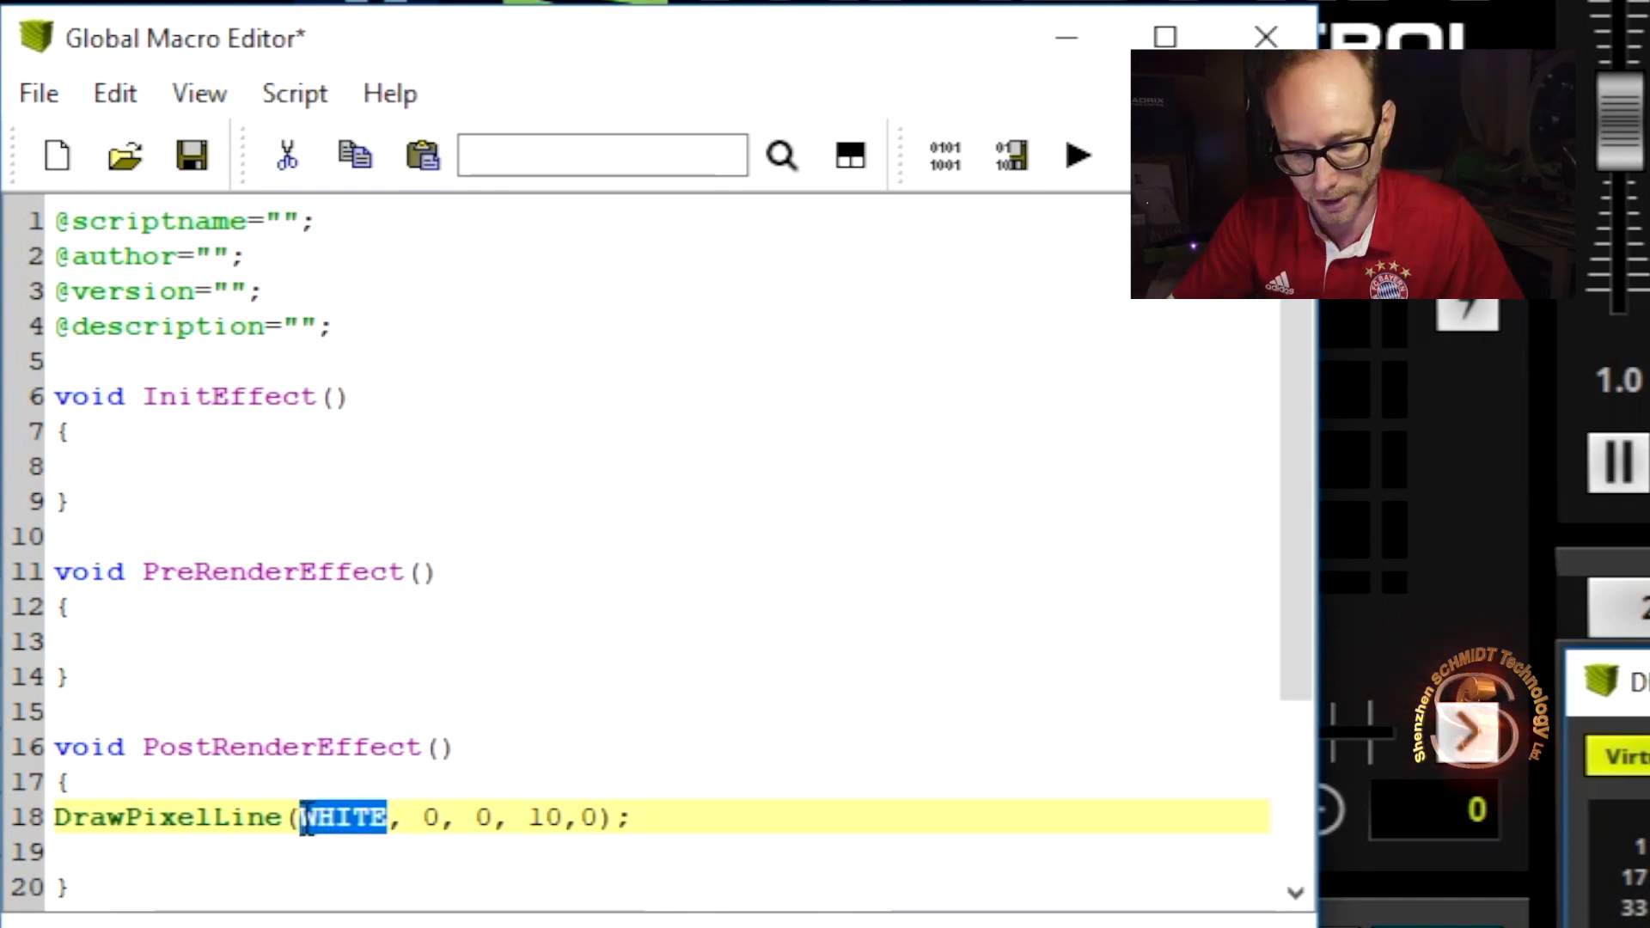
type("RED")
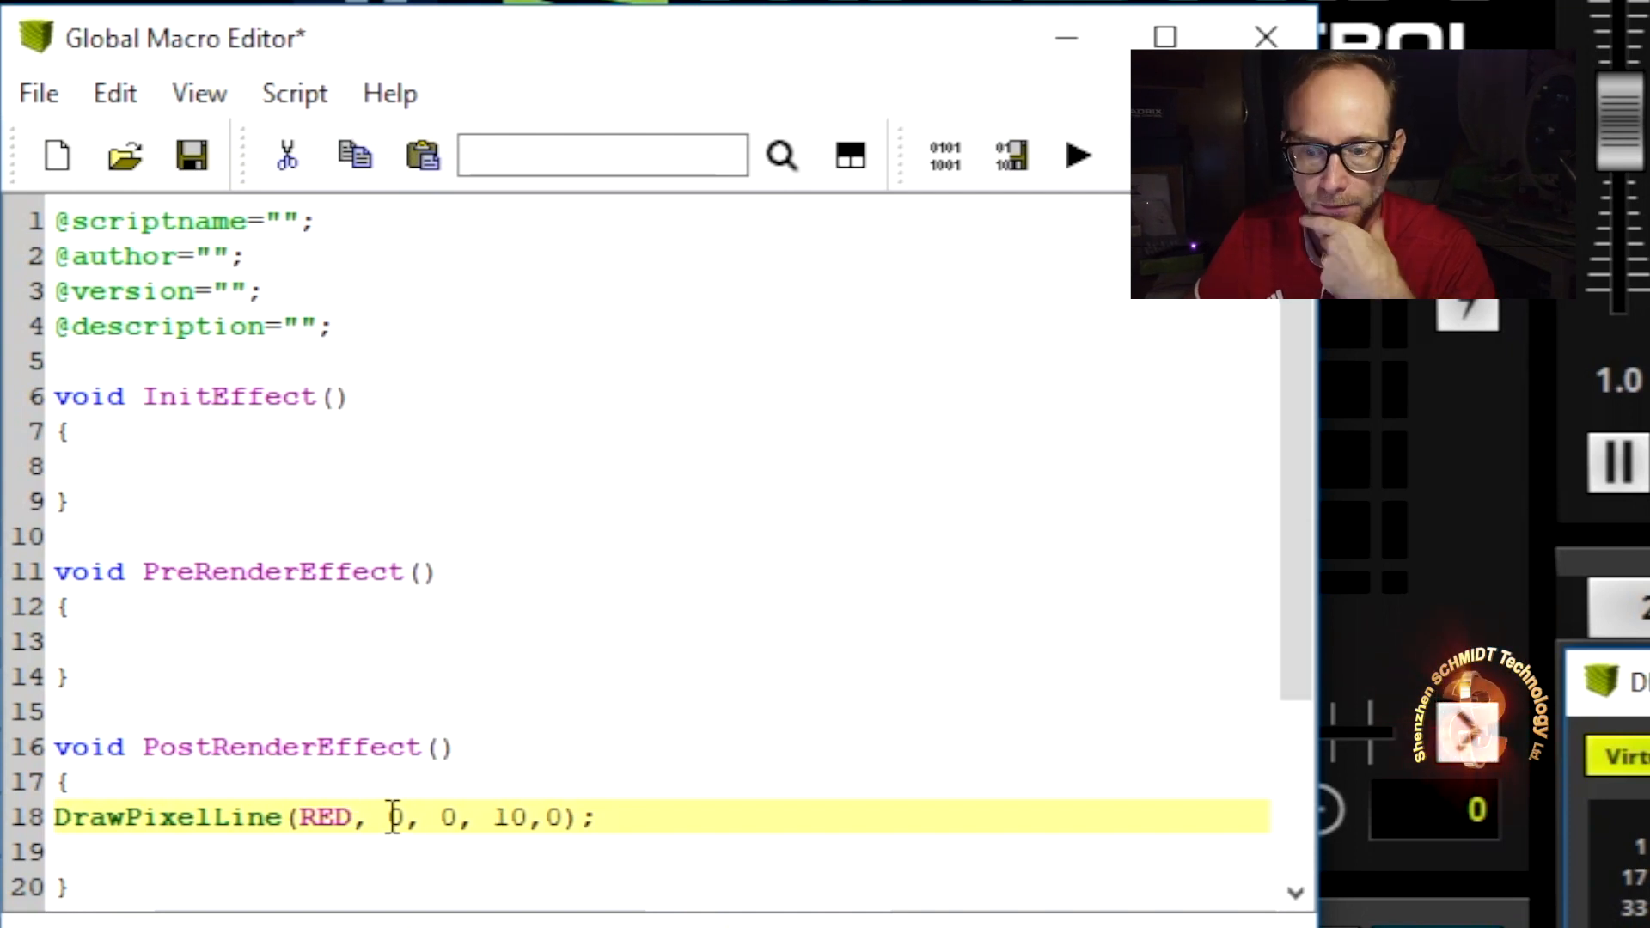
left_click_drag(497, 818, 530, 818)
type("1")
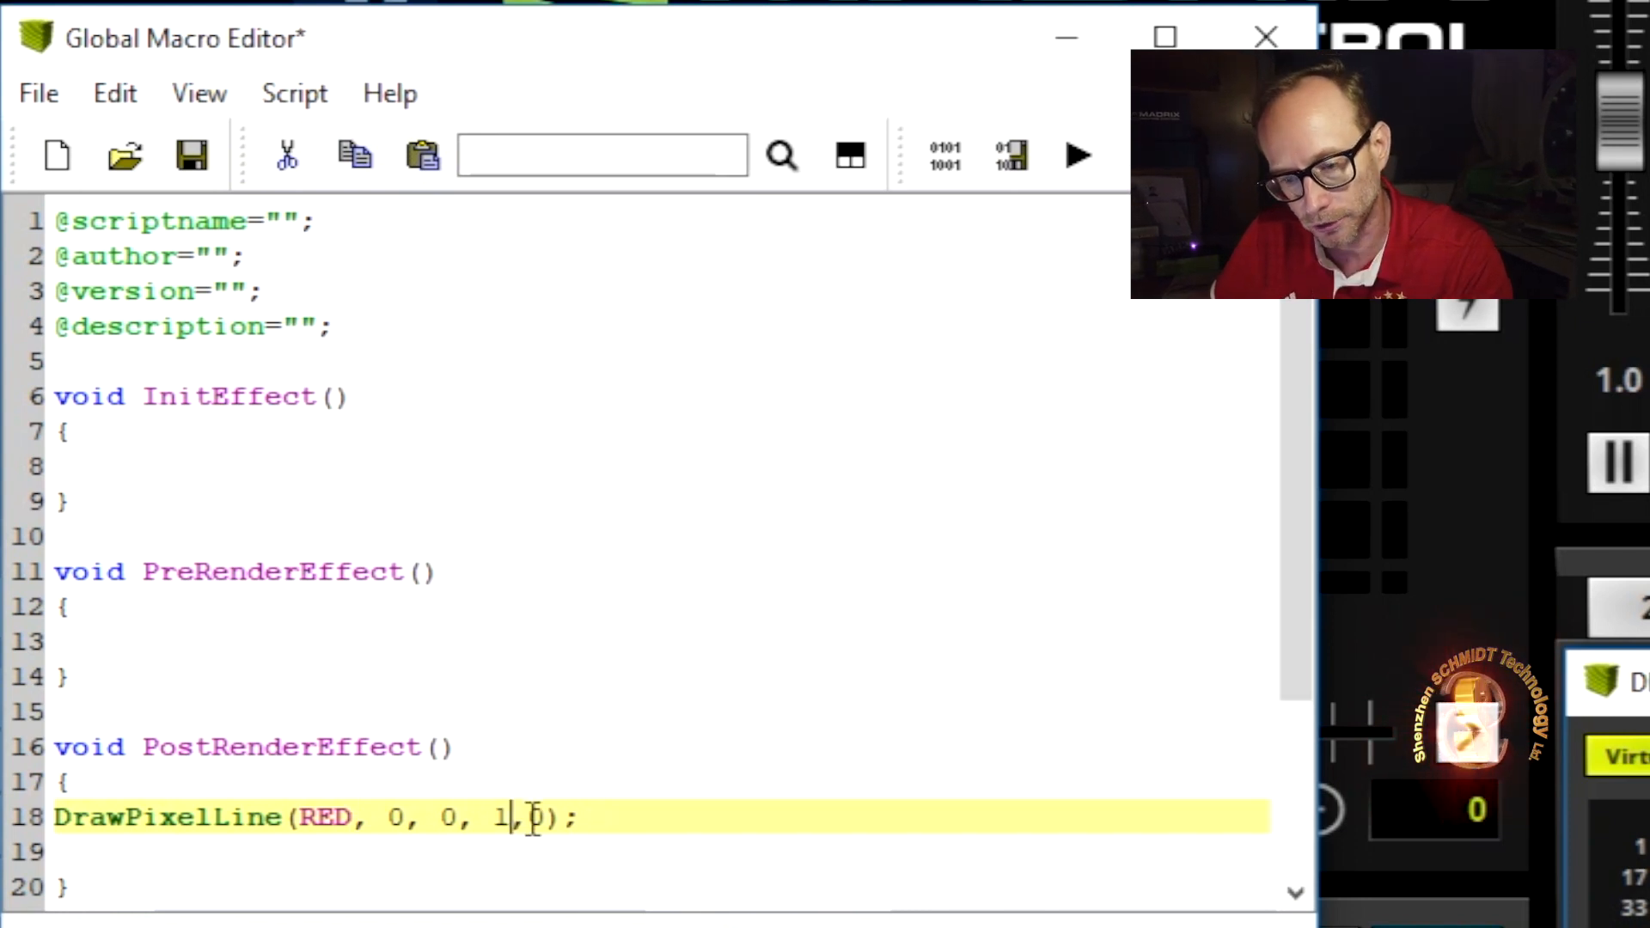
left_click(959, 154)
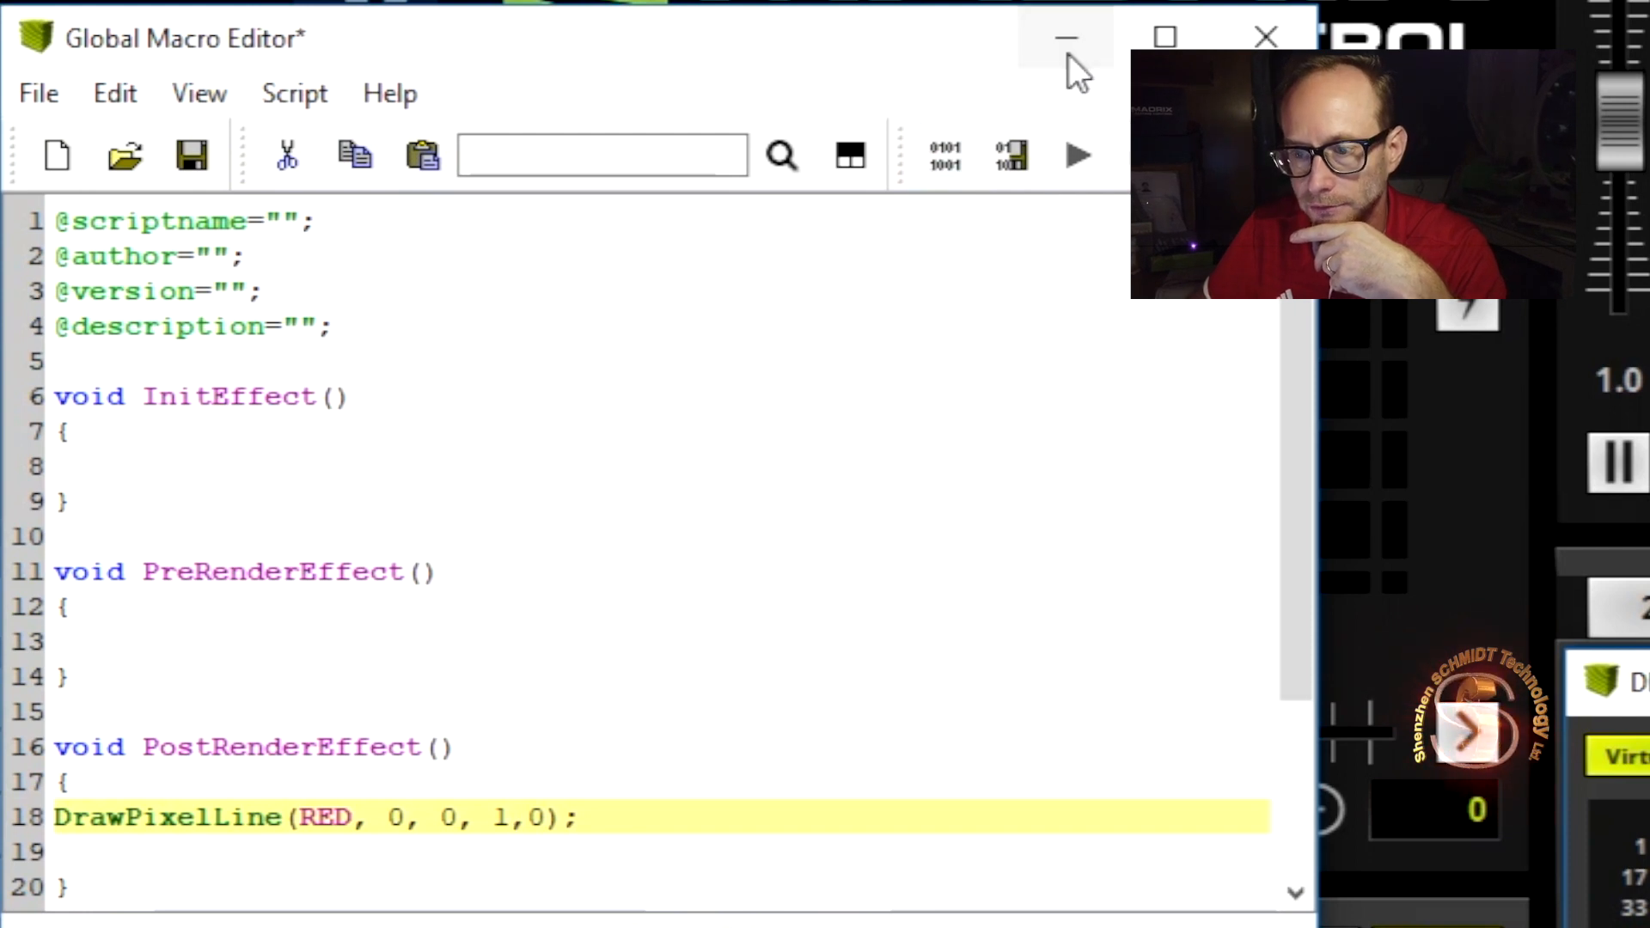
Leave the macro editor and bring the FOG machine group's fader up from 0 to 255 to test the red line.
left_click_drag(891, 61, 1237, 670)
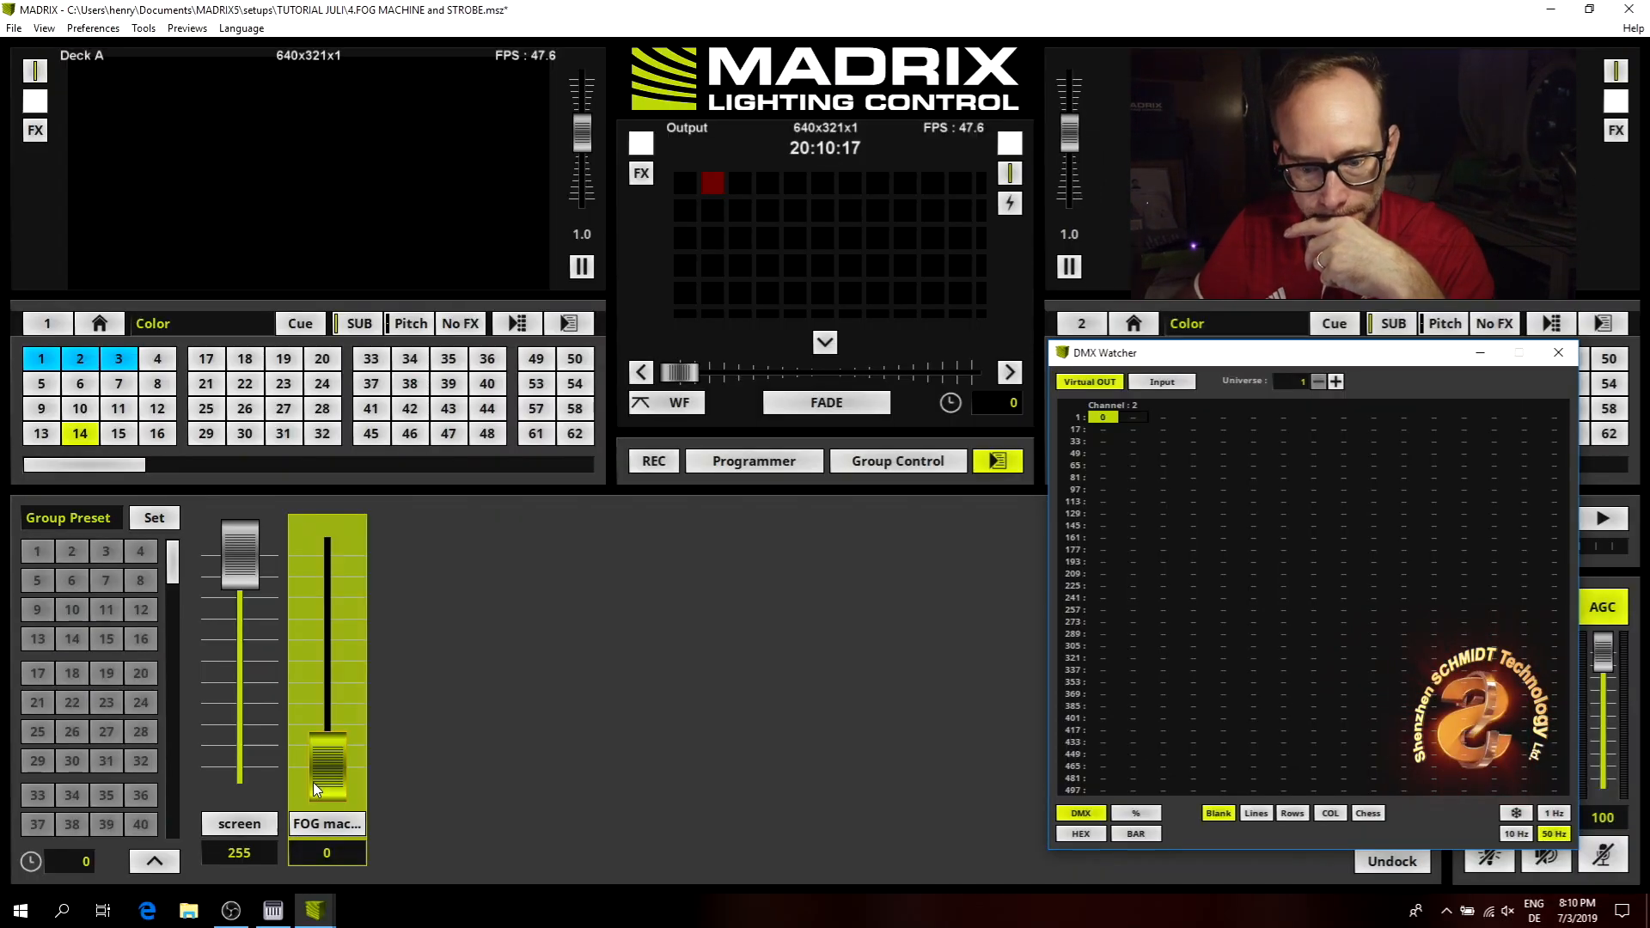
left_click_drag(313, 782, 314, 550)
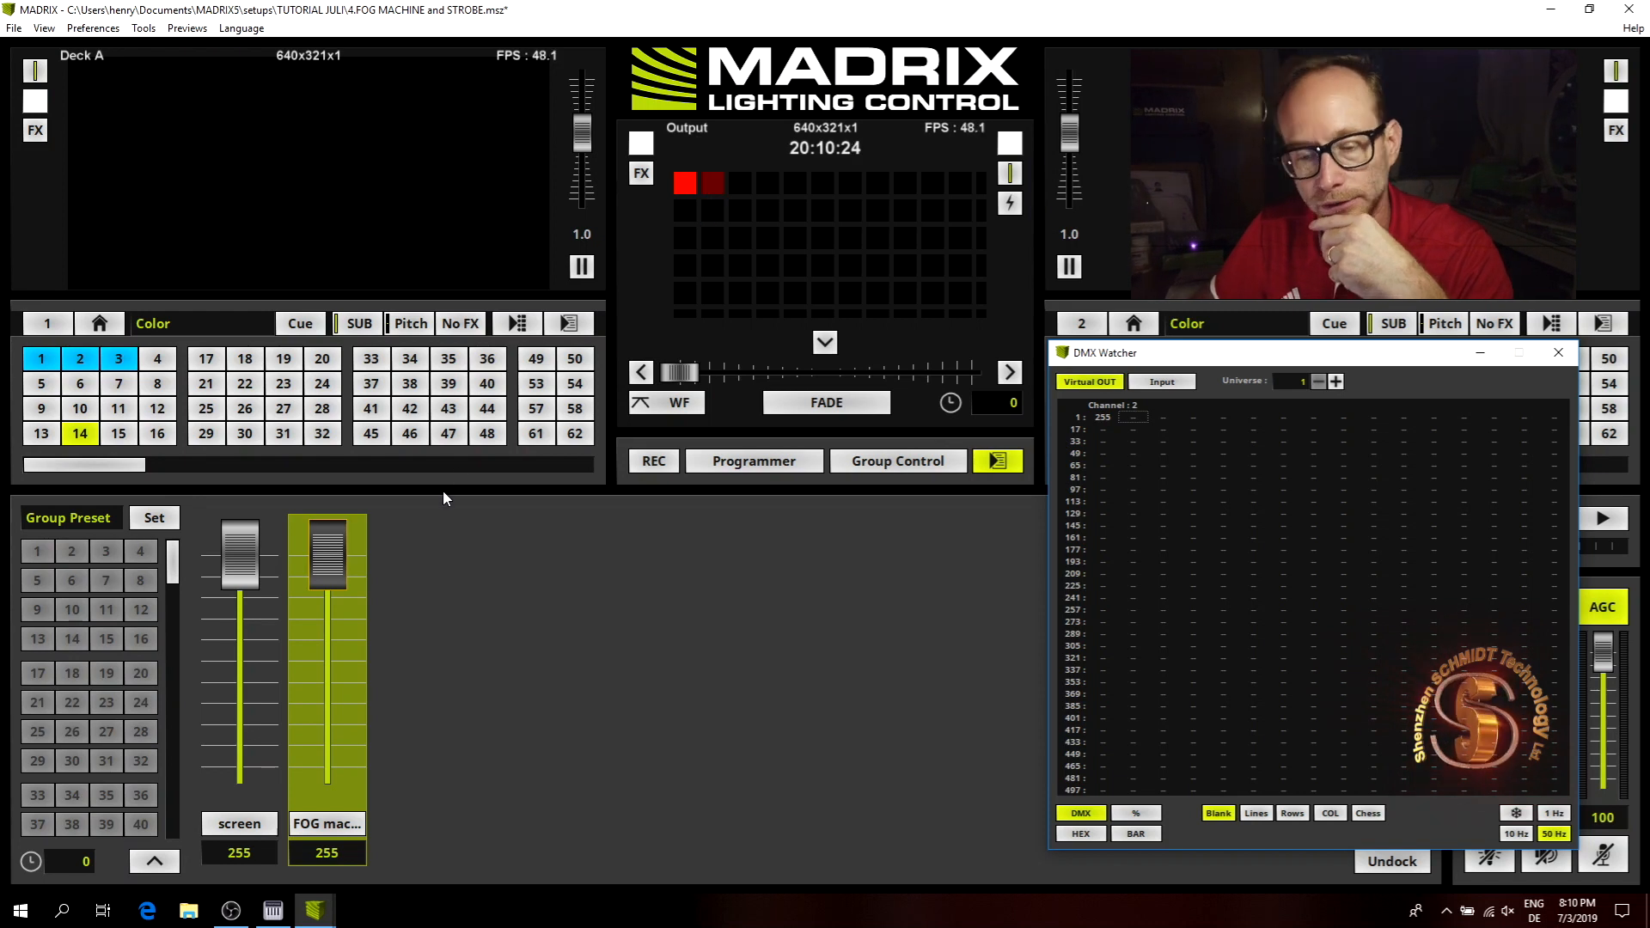
Set the end X coordinate of the global macro's DrawPixelLine call to 0, compile it, and check the FOG machine fader at 255.
left_click(997, 460)
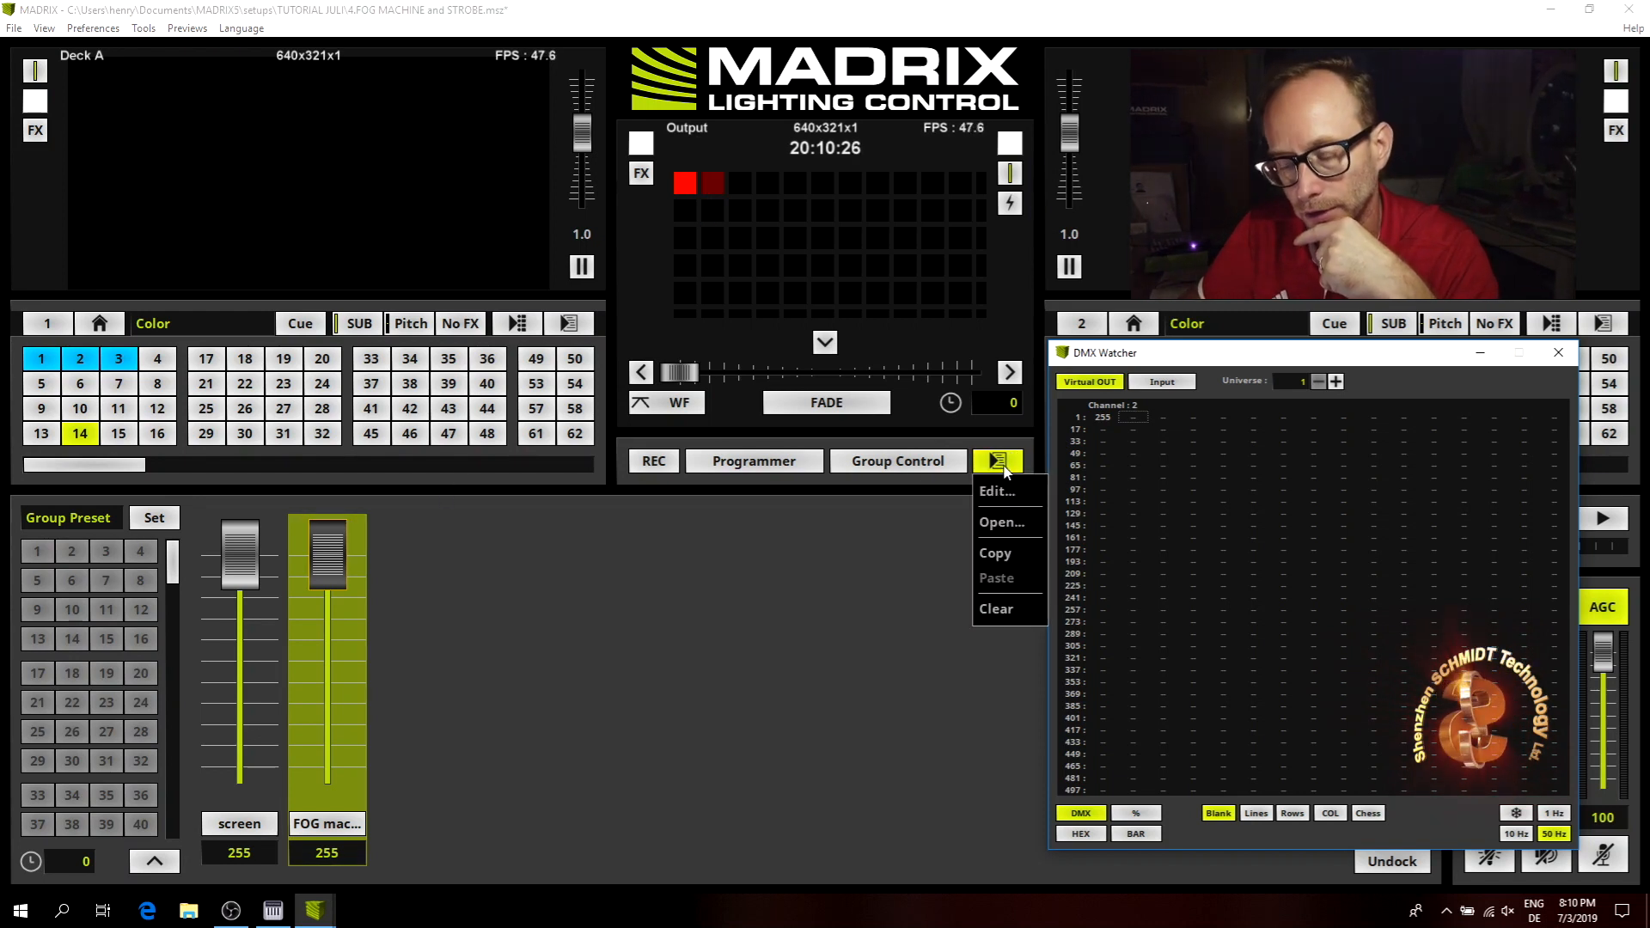
left_click(1007, 489)
double_click(764, 641)
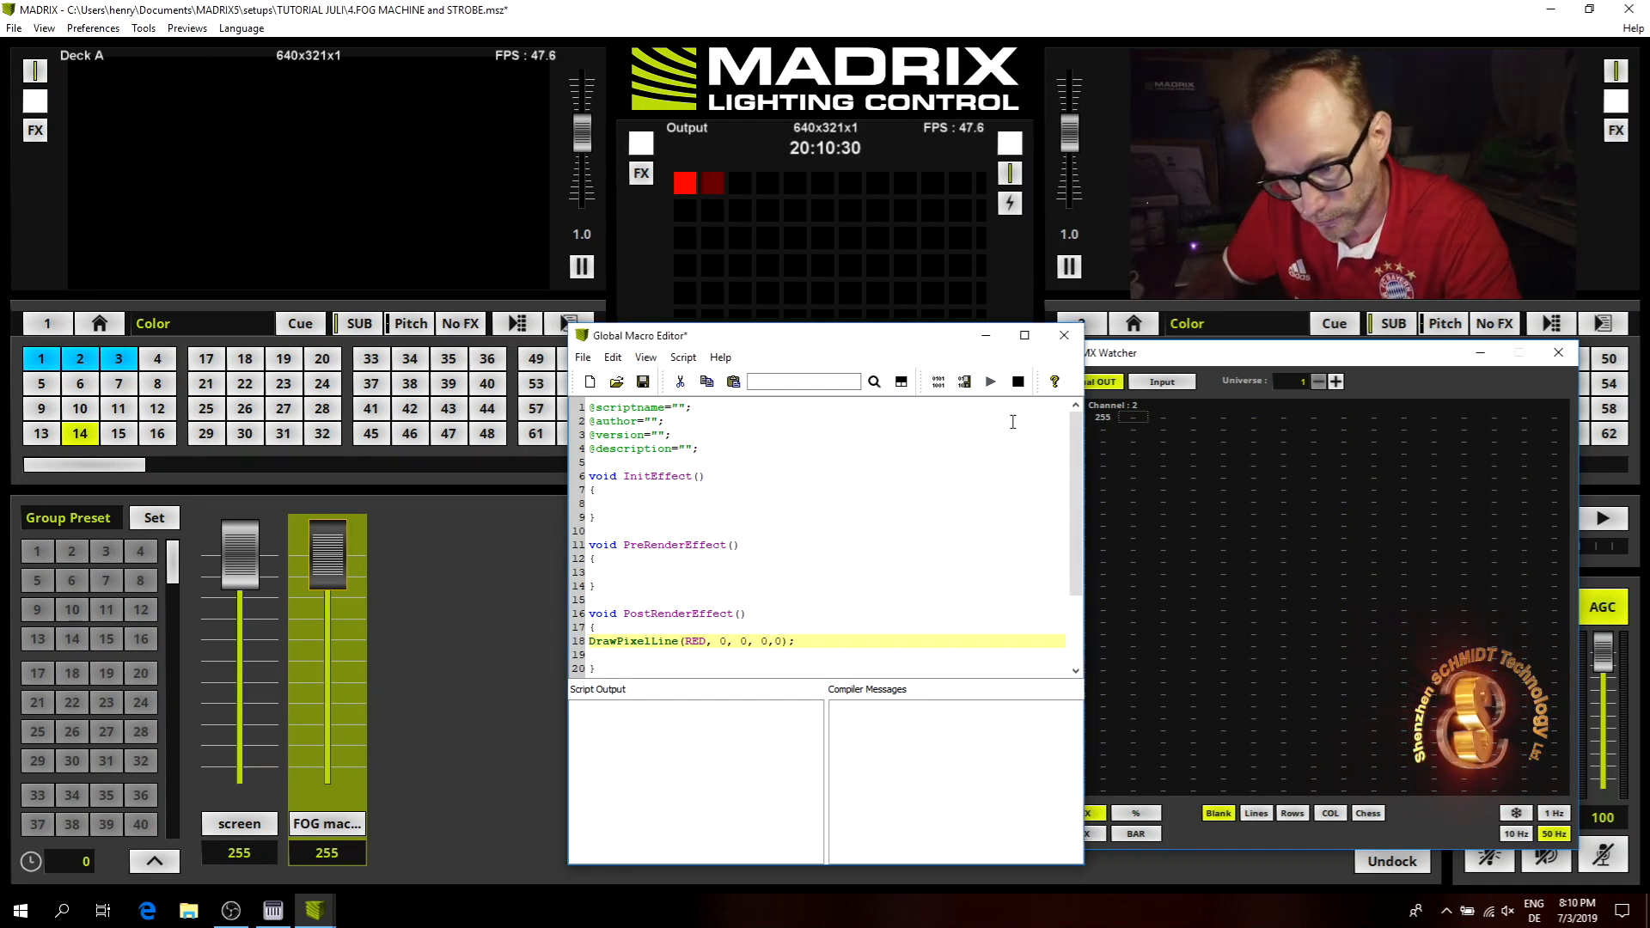
left_click(1064, 336)
mouse_move(342, 564)
left_mouse_down()
mouse_move(331, 711)
mouse_move(358, 550)
left_mouse_up()
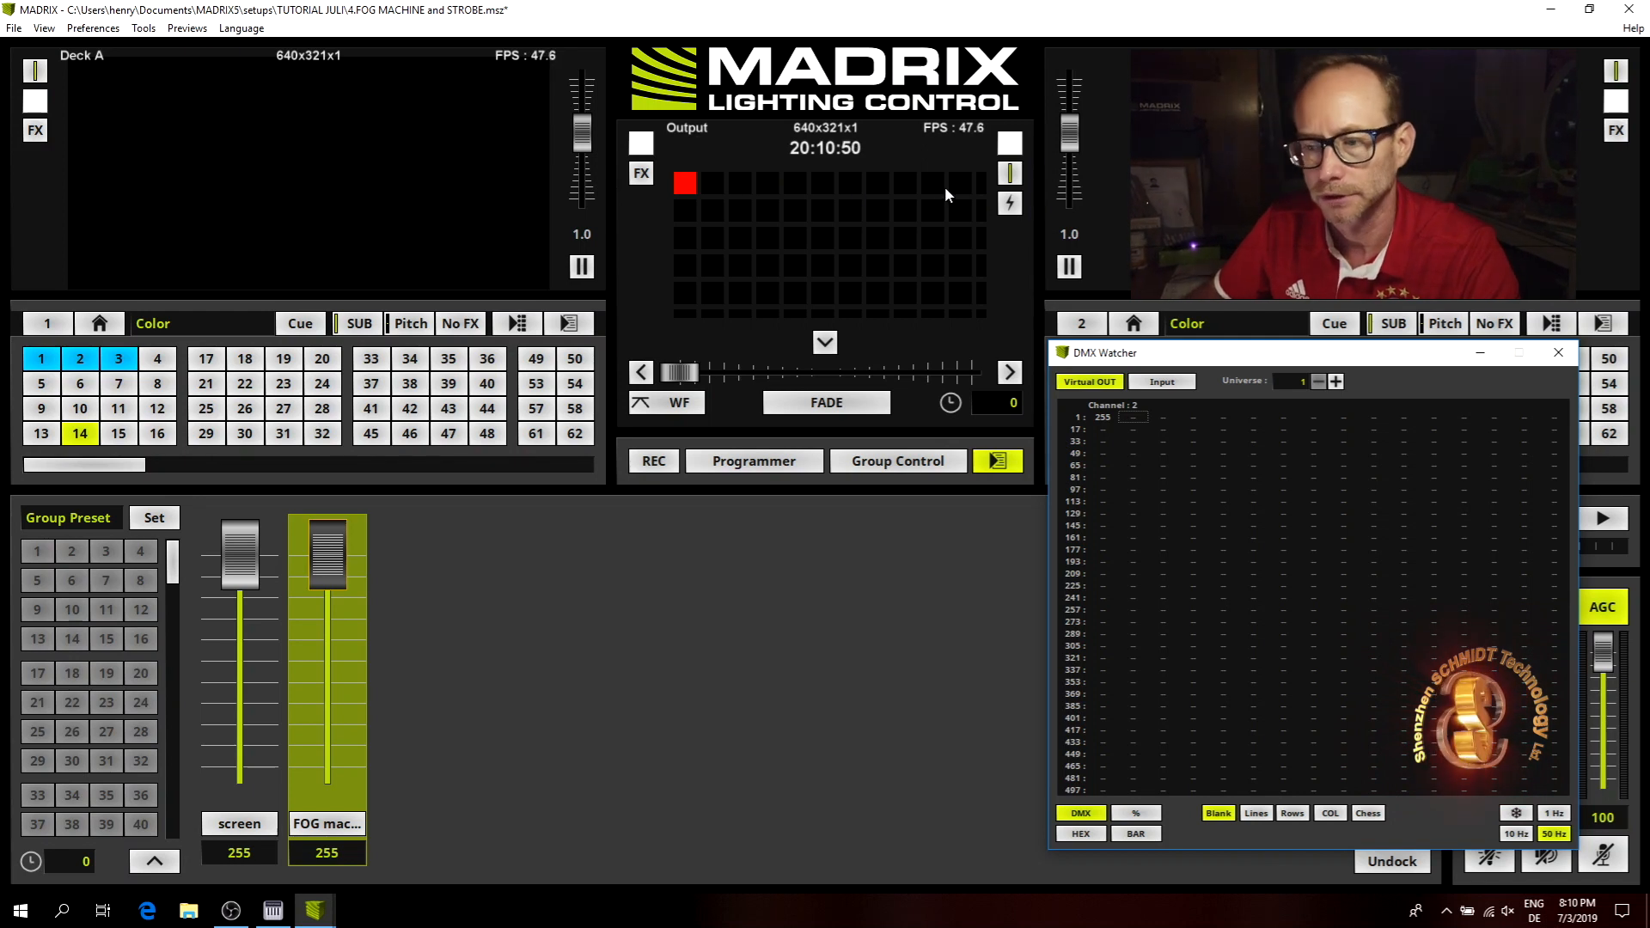
Set the end X coordinate of the global macro's DrawPixelLine call to 10, compile the script, and leave the macro editor.
left_click(1013, 464)
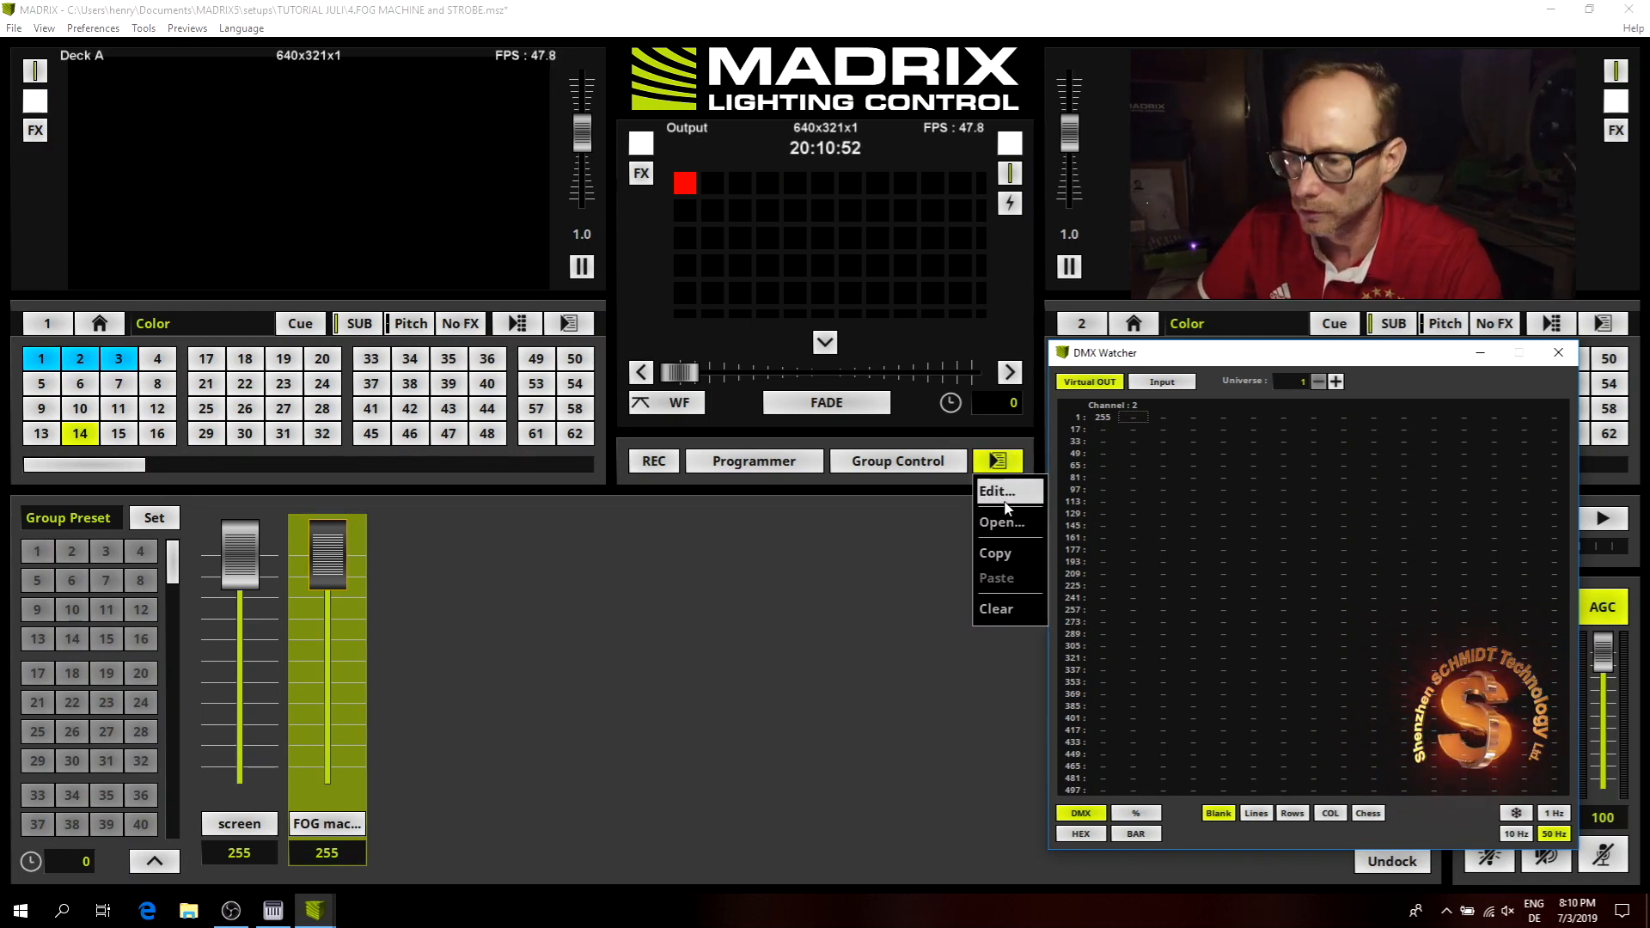
left_click(997, 492)
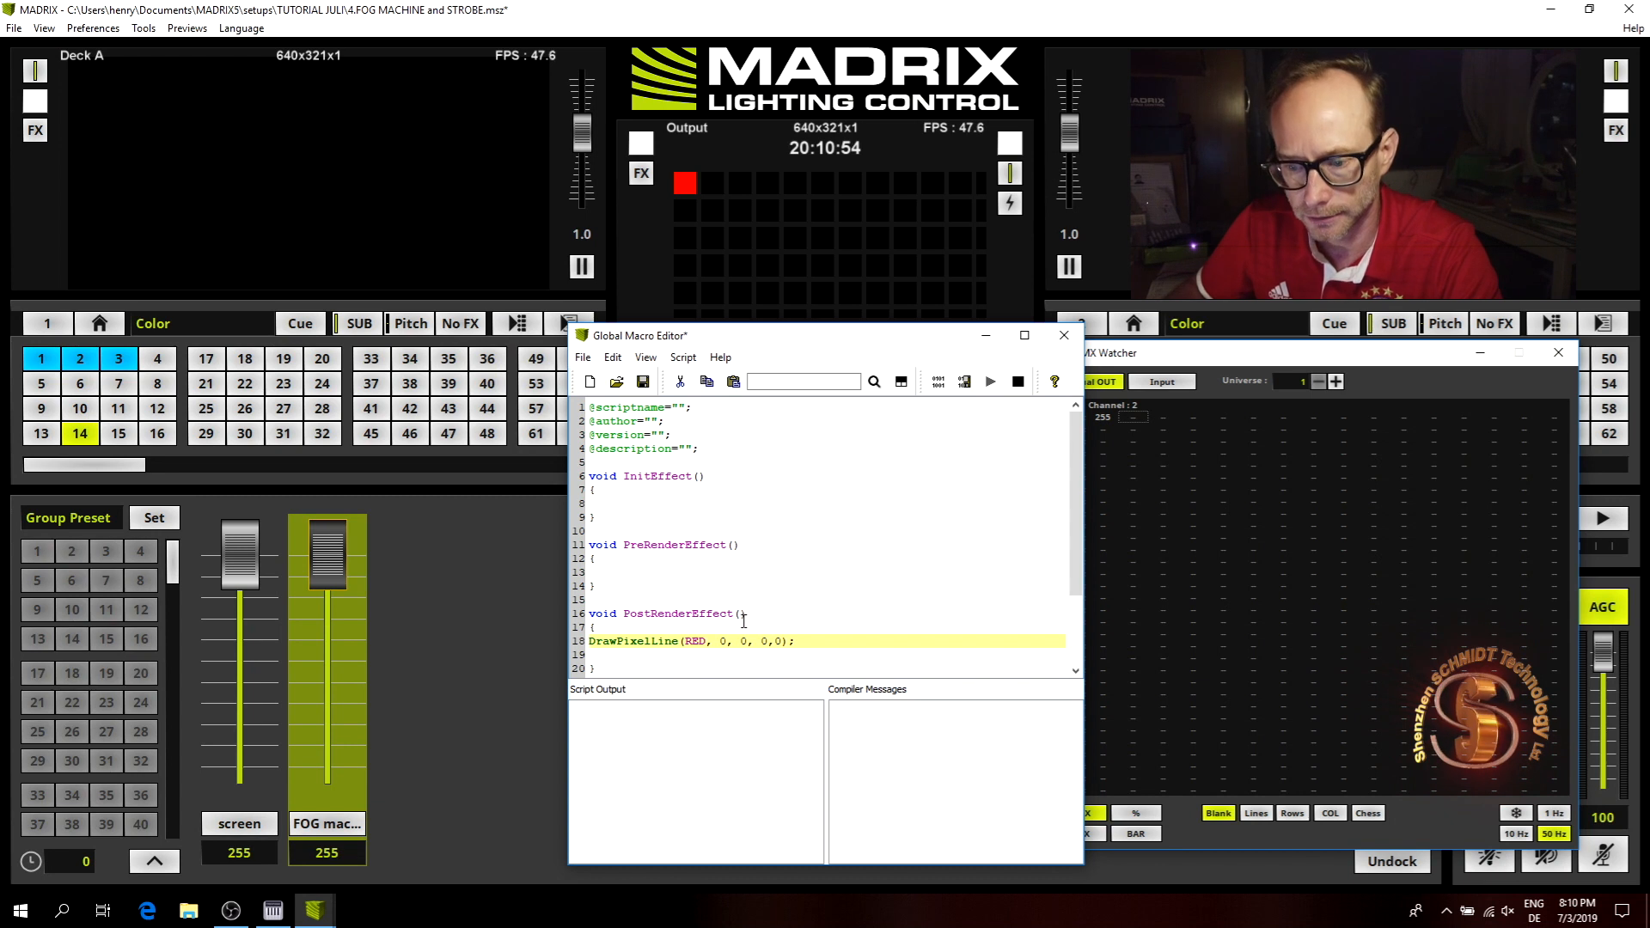
double_click(761, 641)
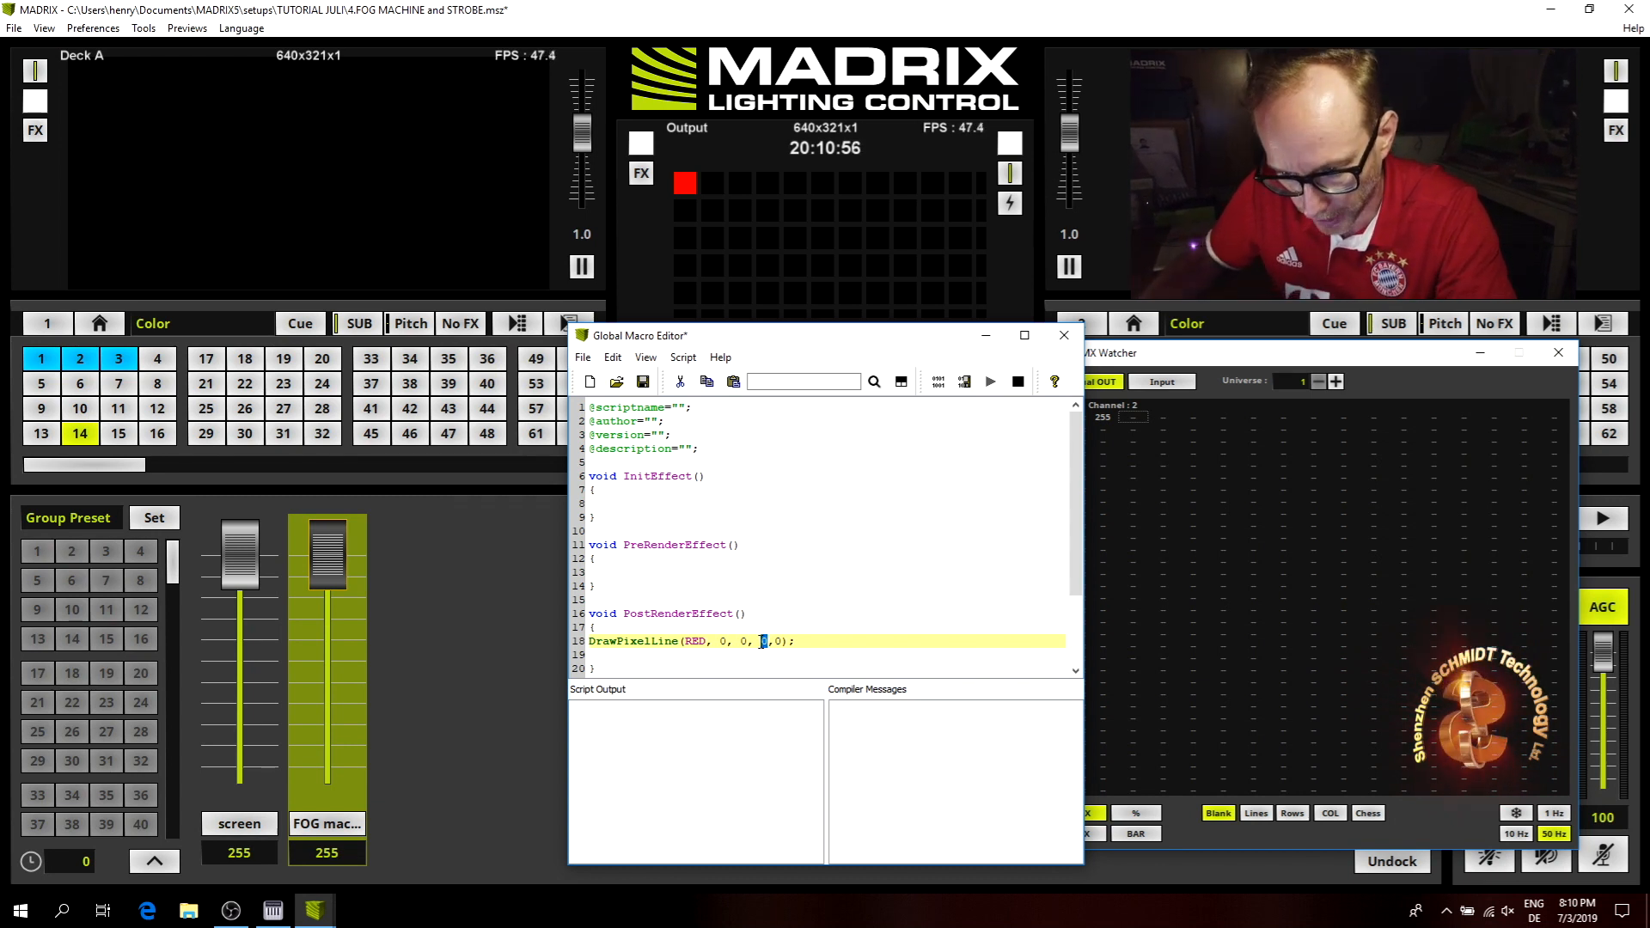
type("1")
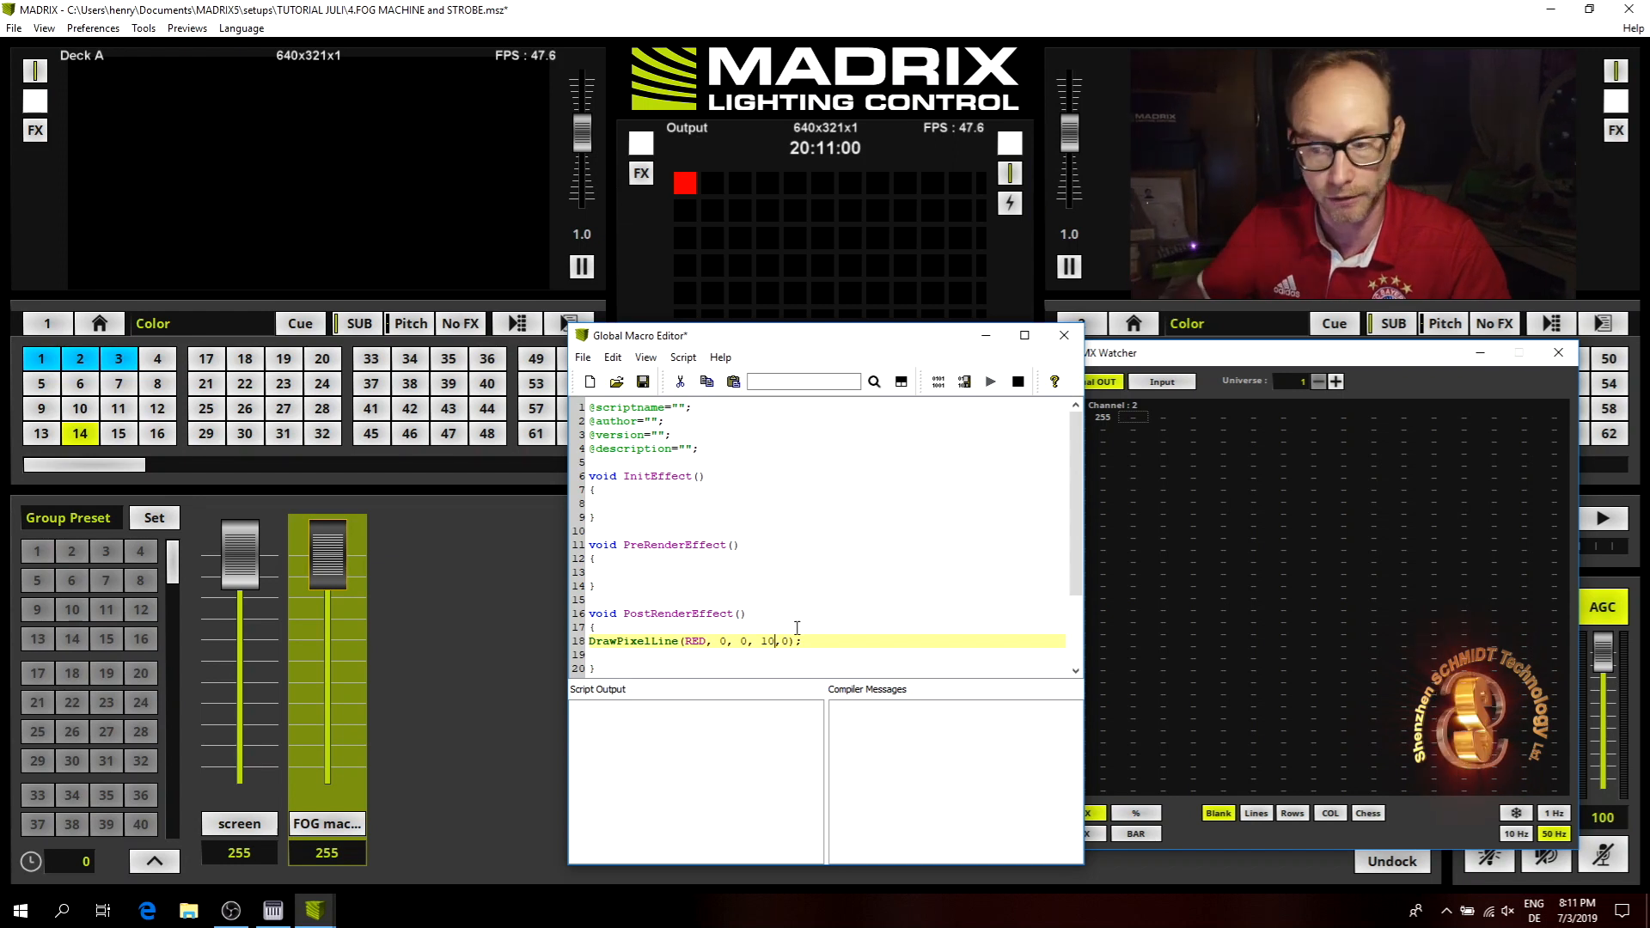
left_click(939, 384)
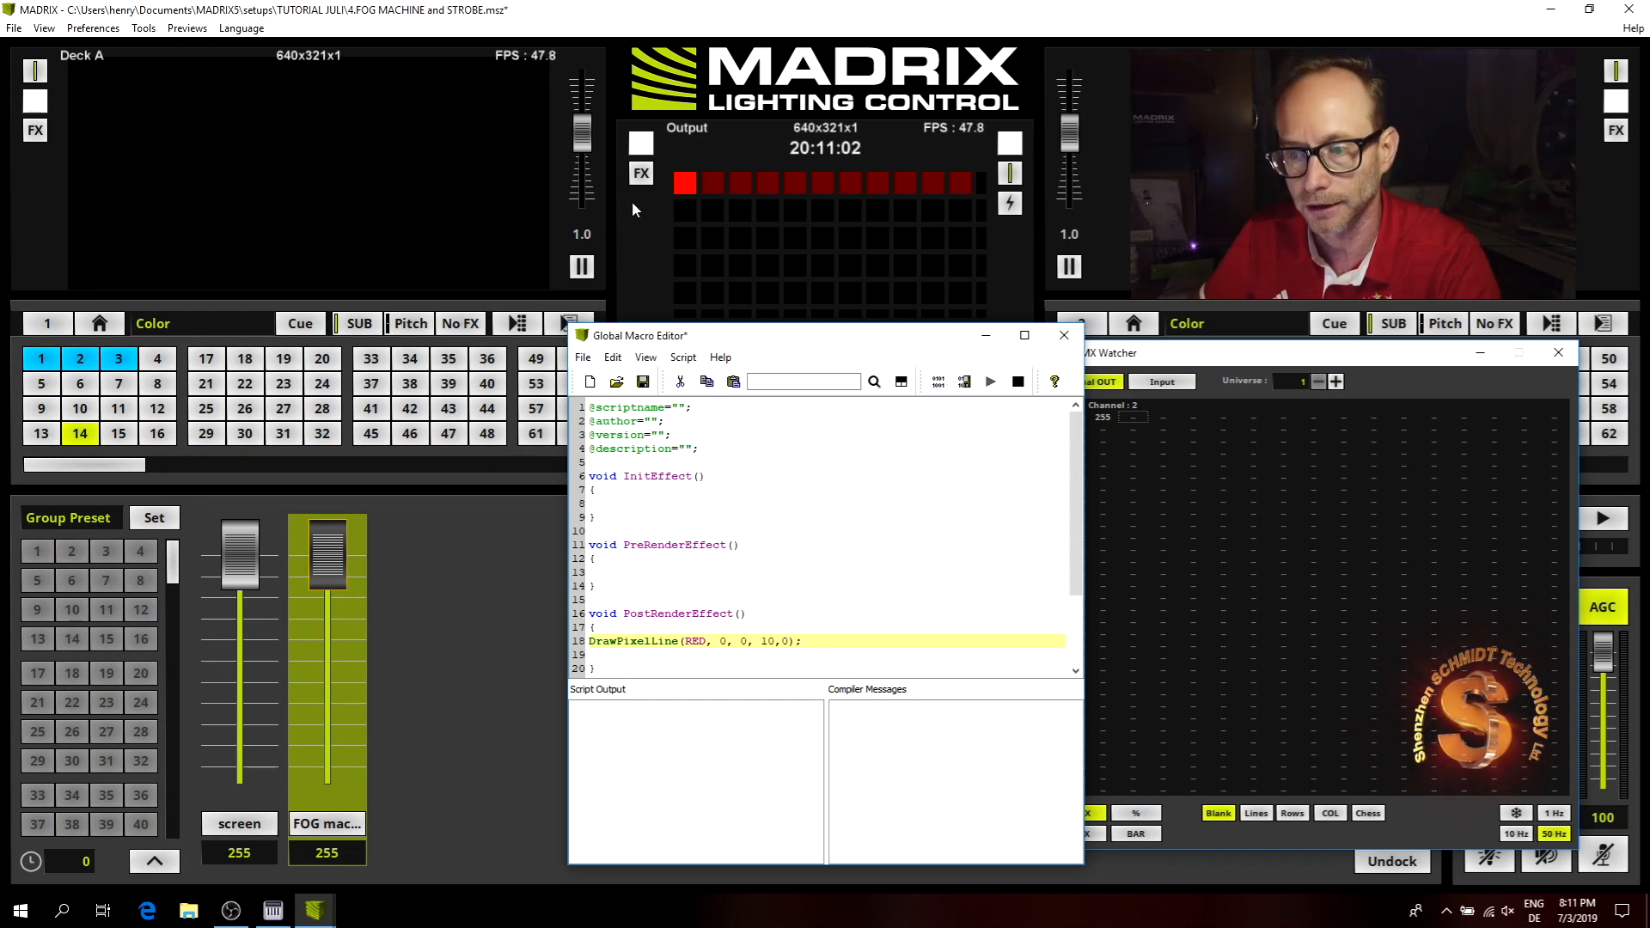
left_click(1070, 343)
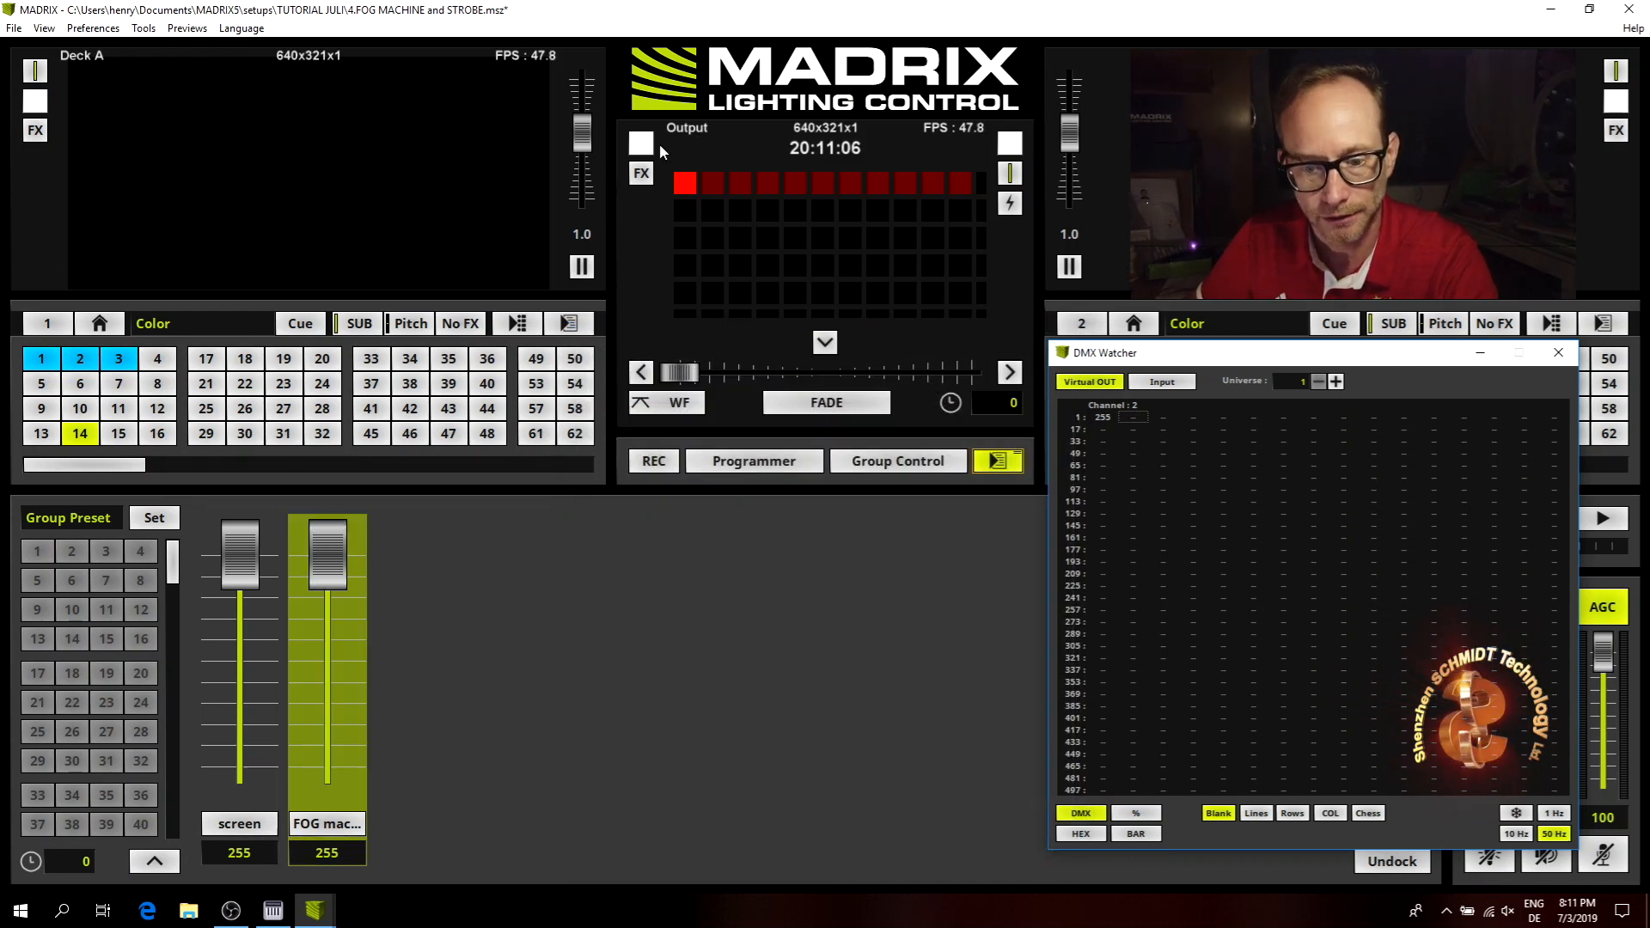
Lower the FOG machine group's fader to 0 while checking the first pixel row in the output preview.
left_click_drag(695, 184, 736, 204)
scroll(735, 204, "down", 1)
scroll(735, 204, "up", 2)
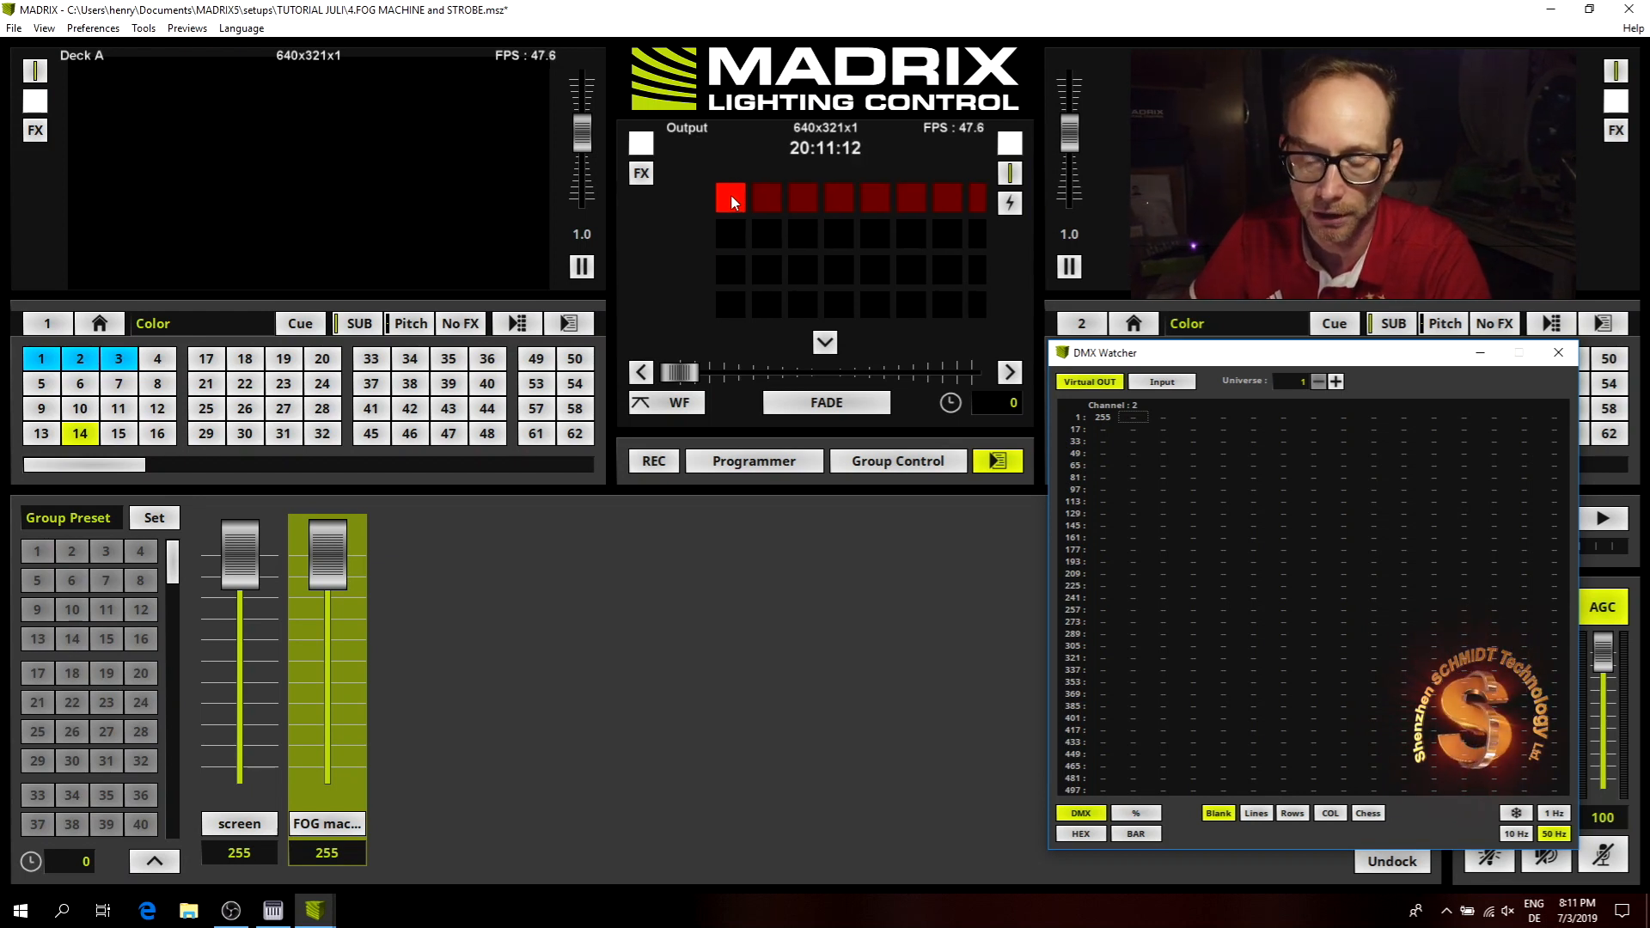
left_click_drag(734, 190, 704, 184)
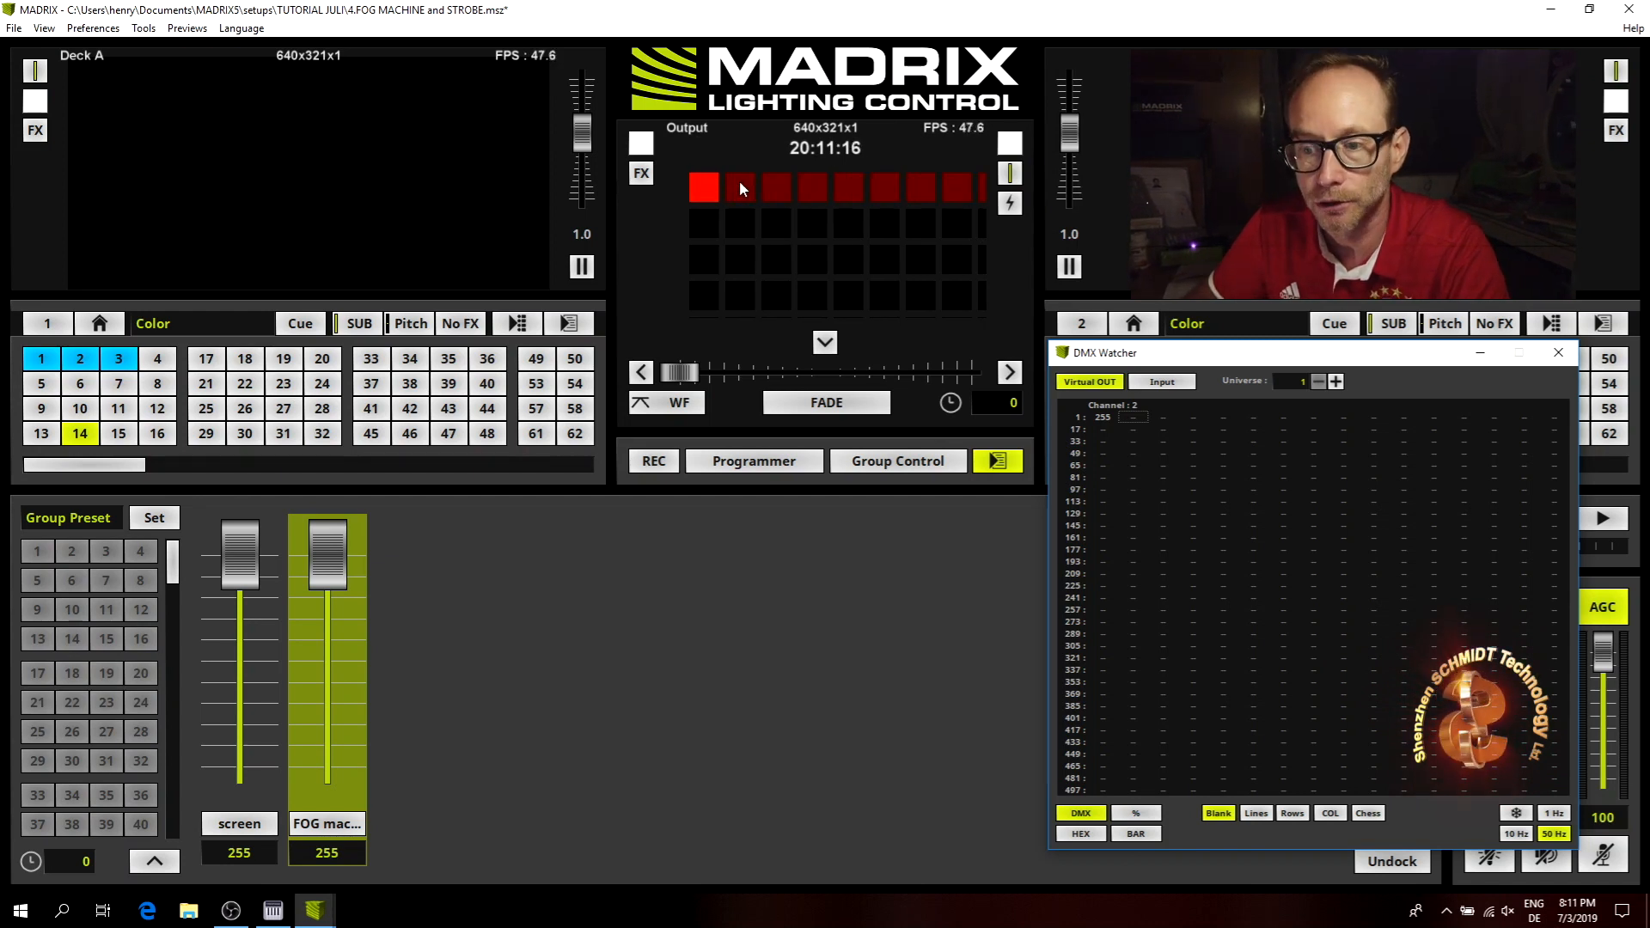
left_click_drag(324, 557, 306, 795)
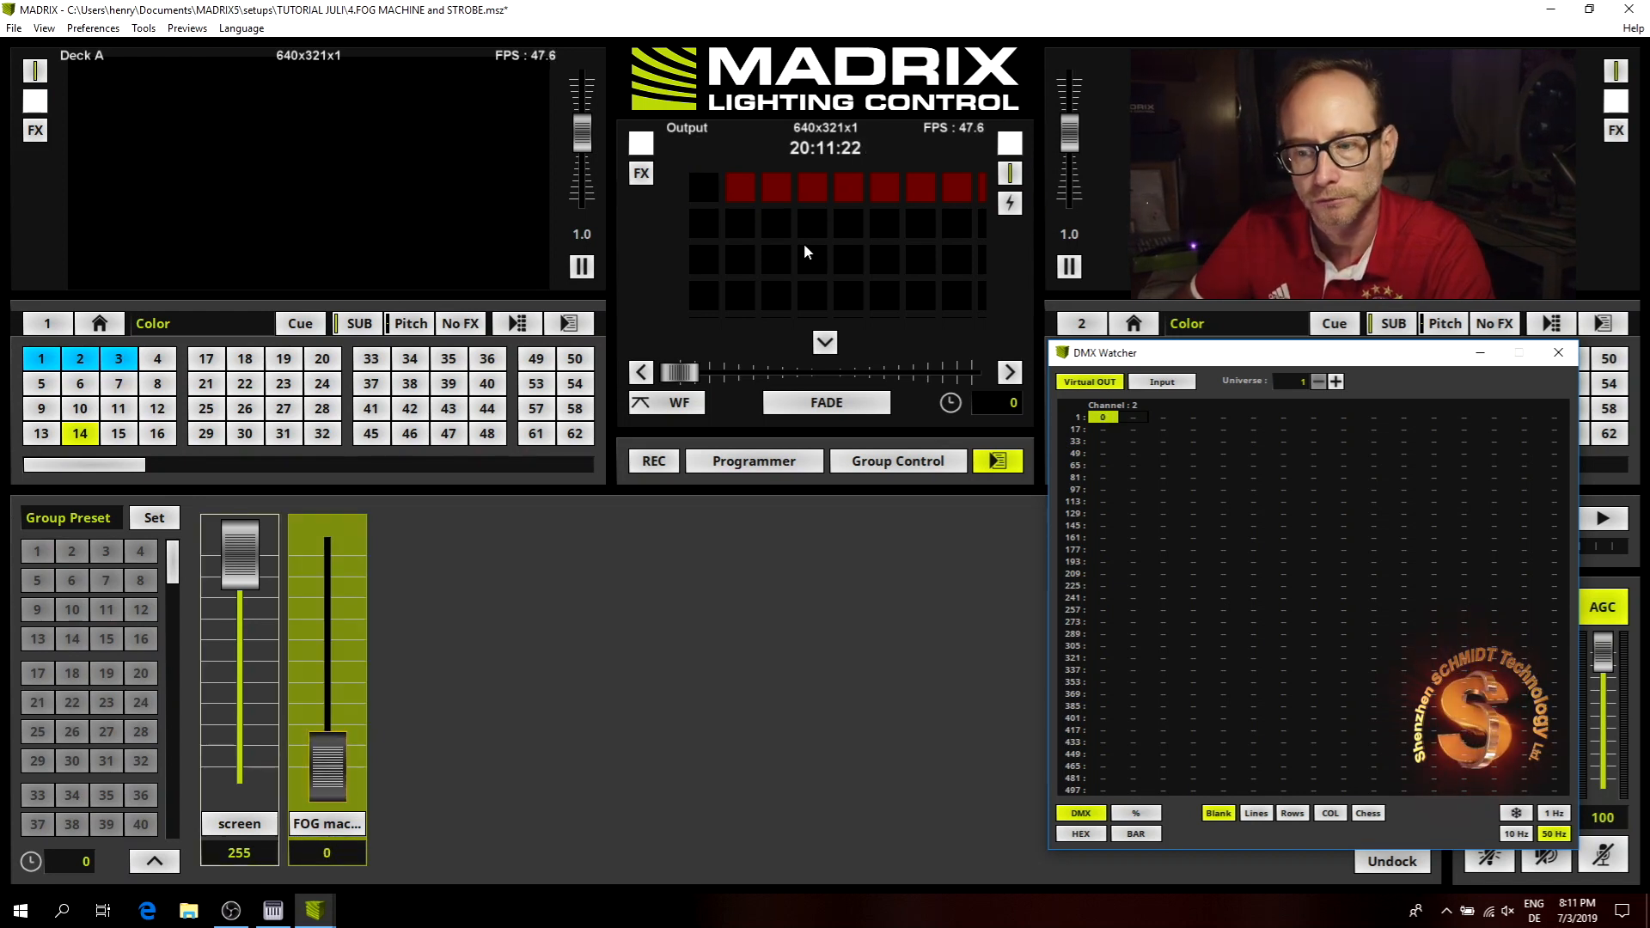
scroll(791, 258, "down", 5)
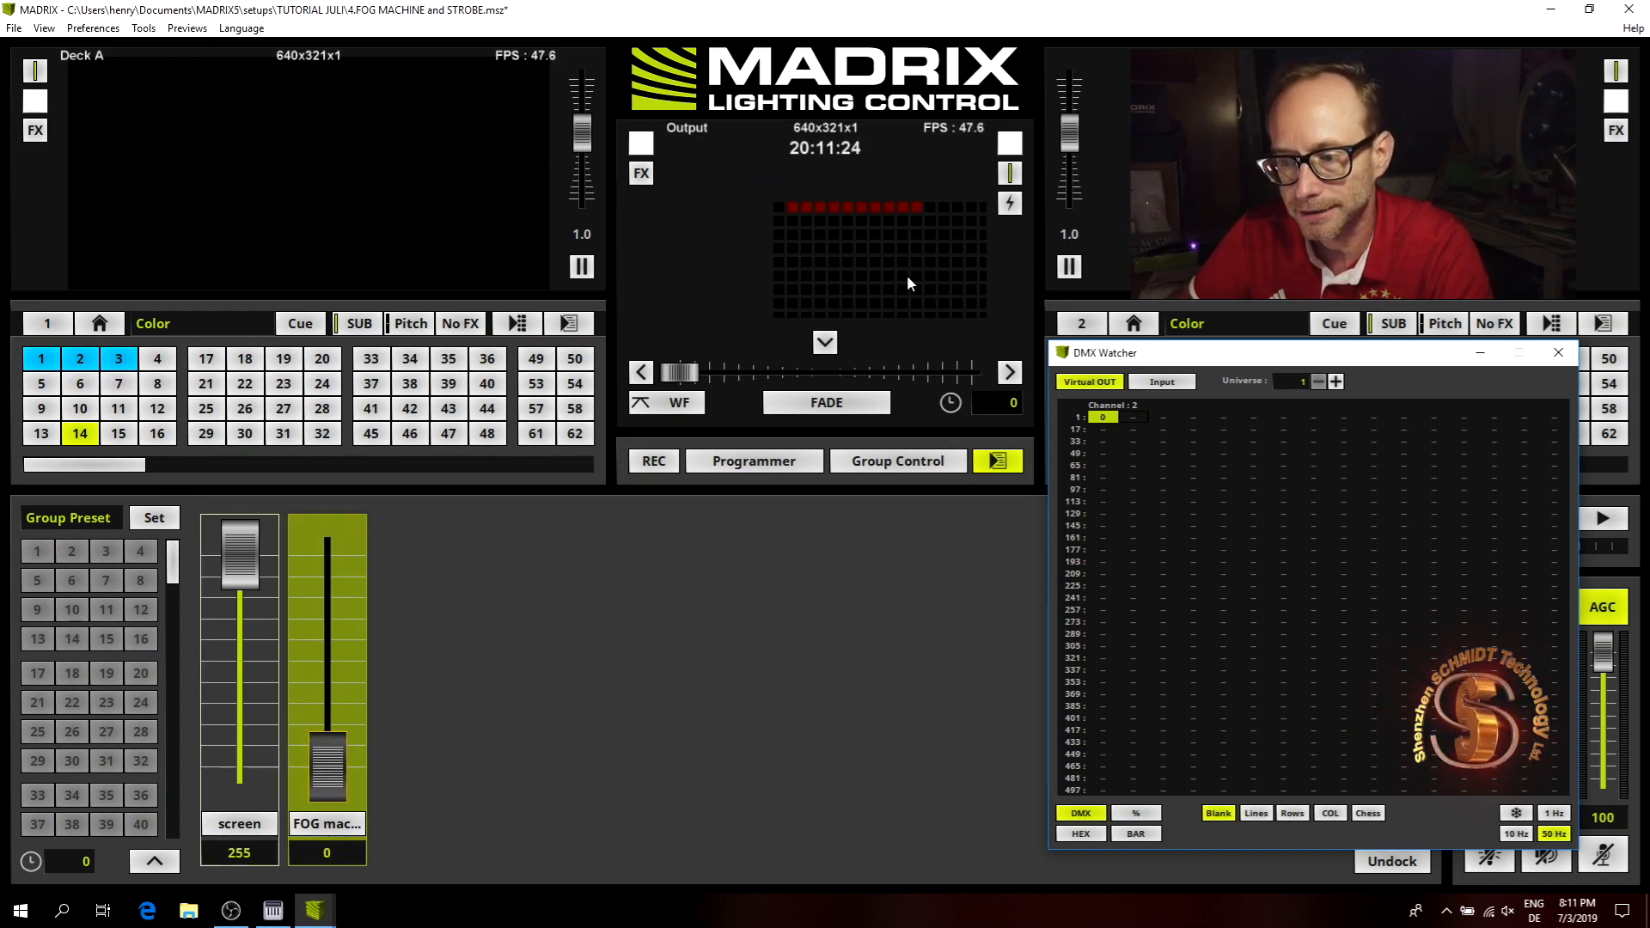
scroll(910, 277, "down", 3)
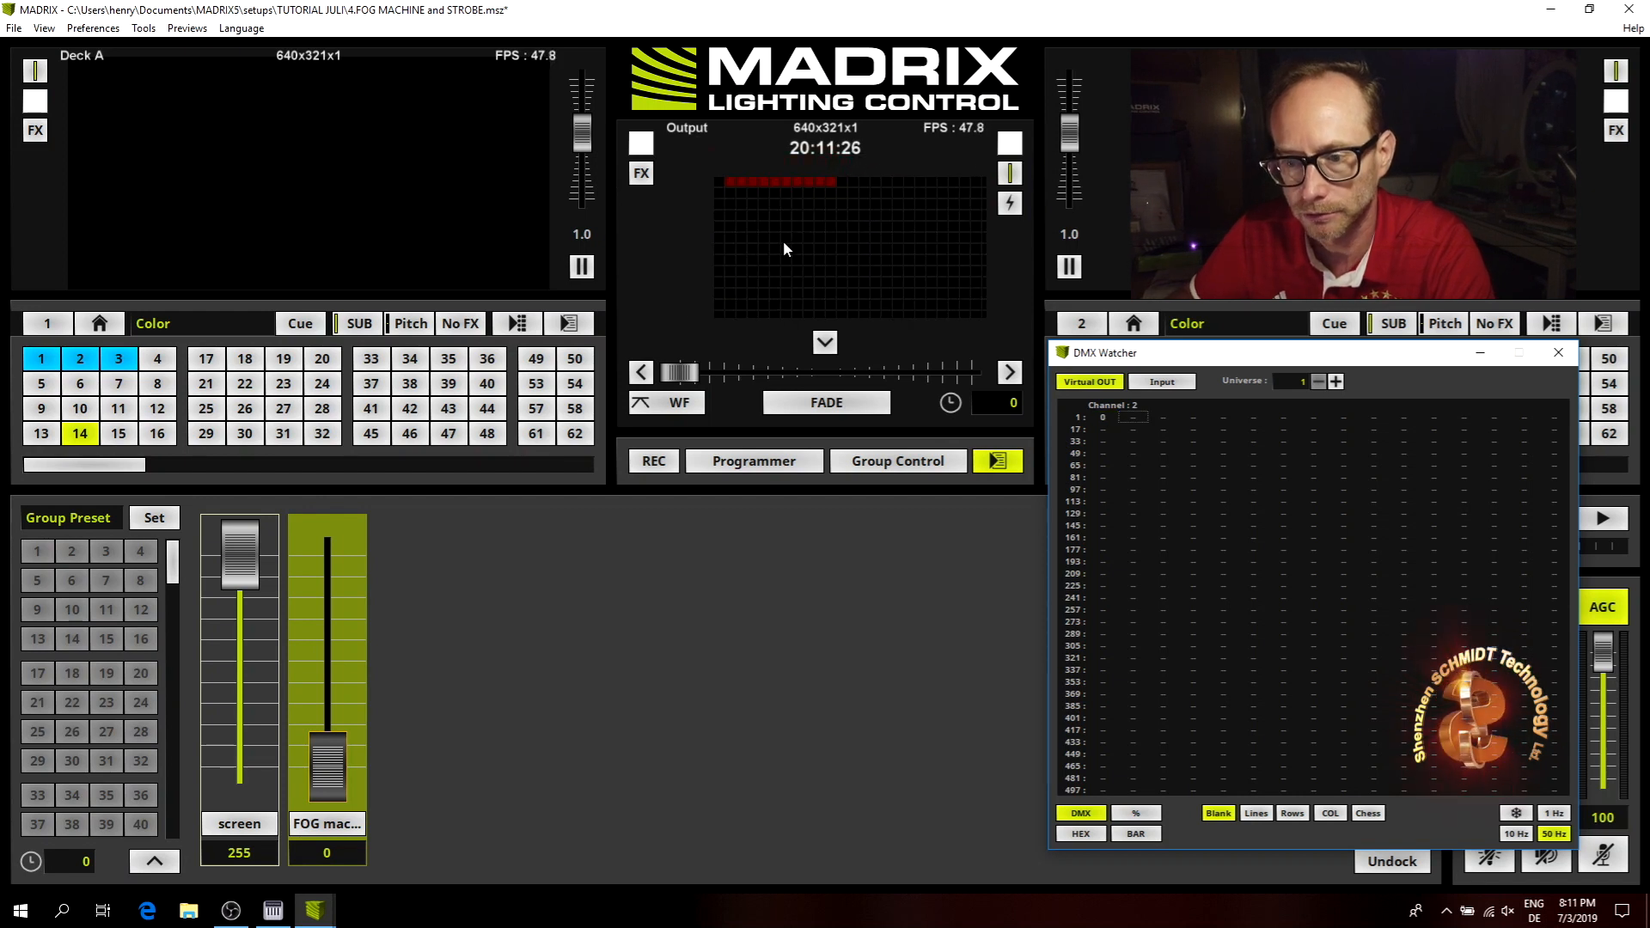
scroll(825, 236, "down", 1)
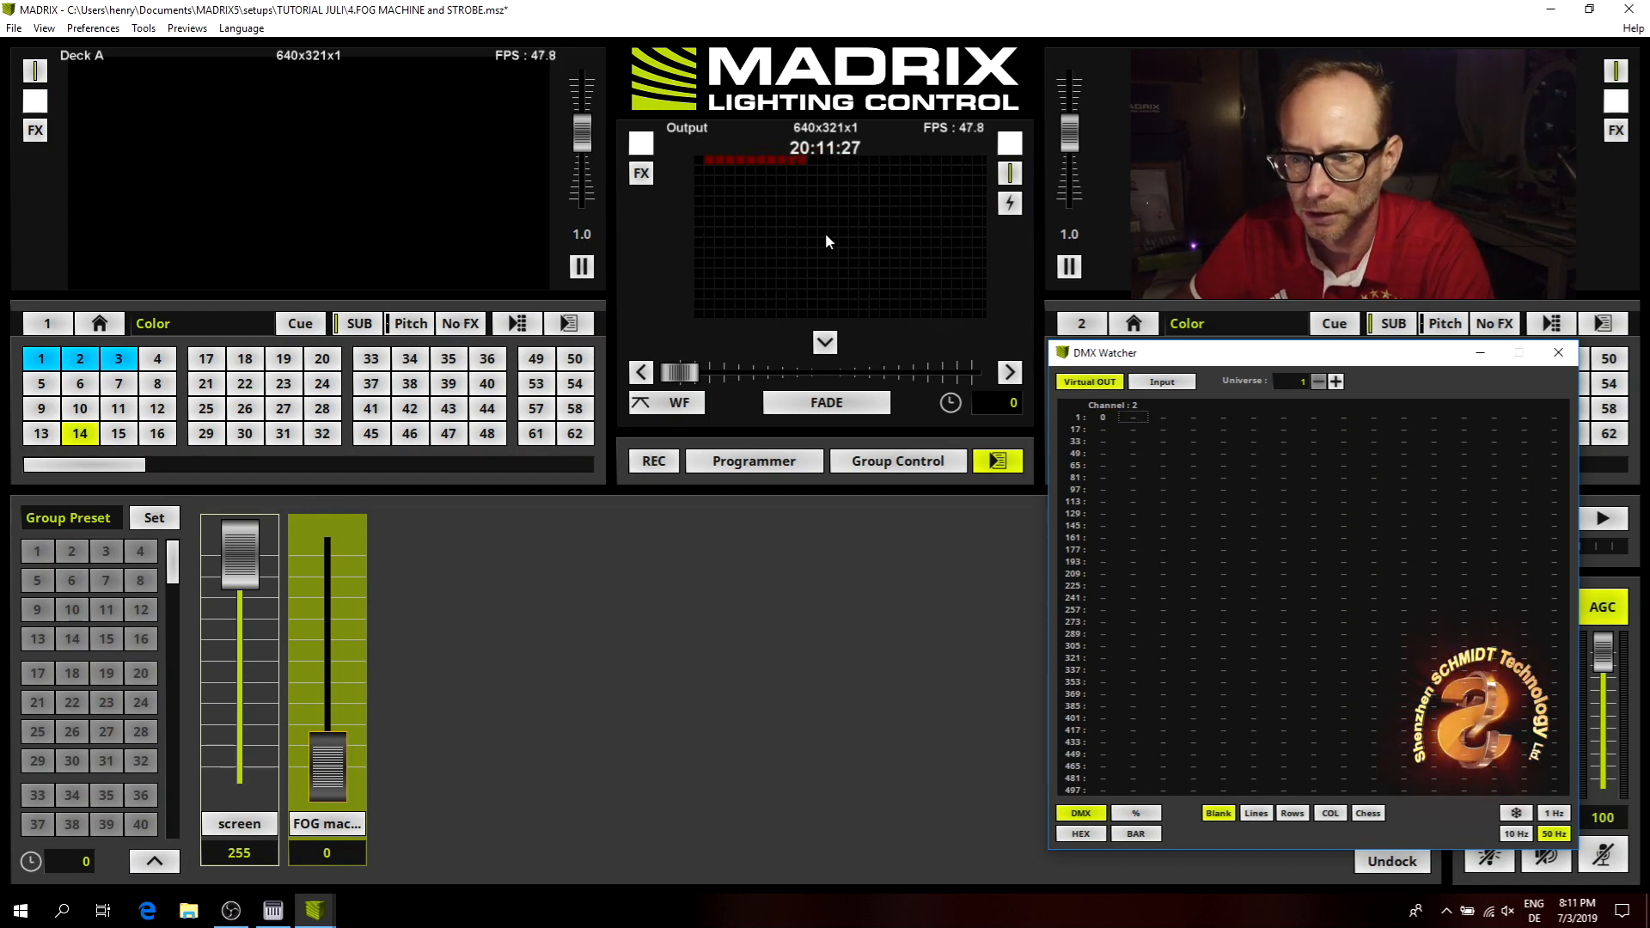
Show Layer Control instead of Group Control and try storage places 2 and 3 on Deck A, ending on place 3.
left_click(95, 359)
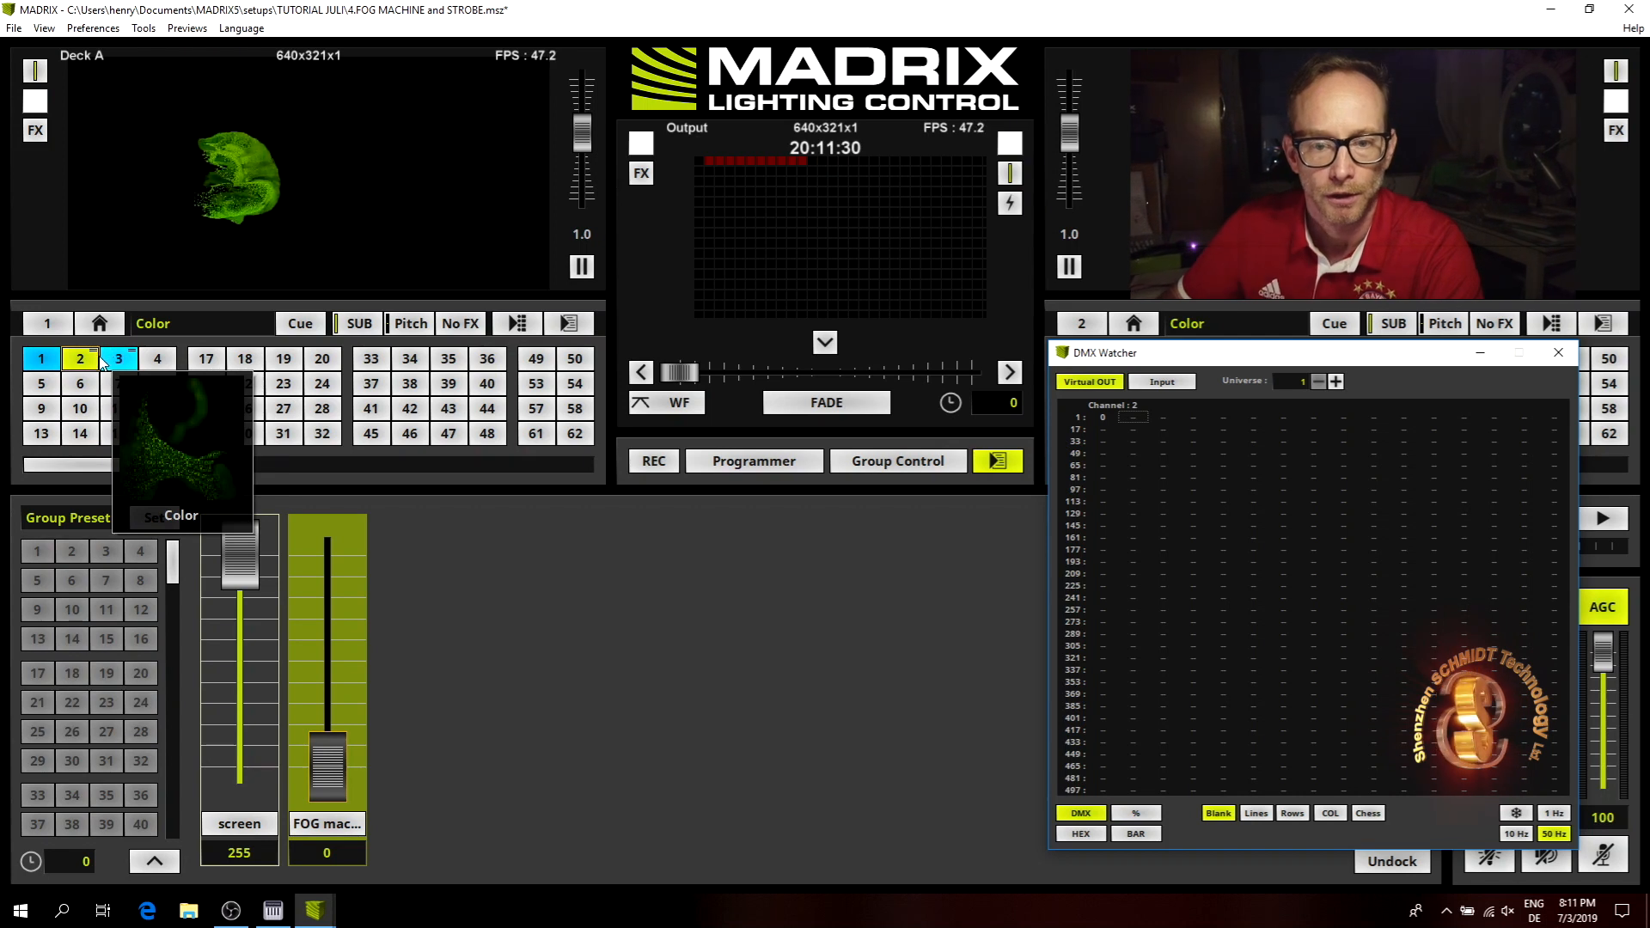
left_click(898, 462)
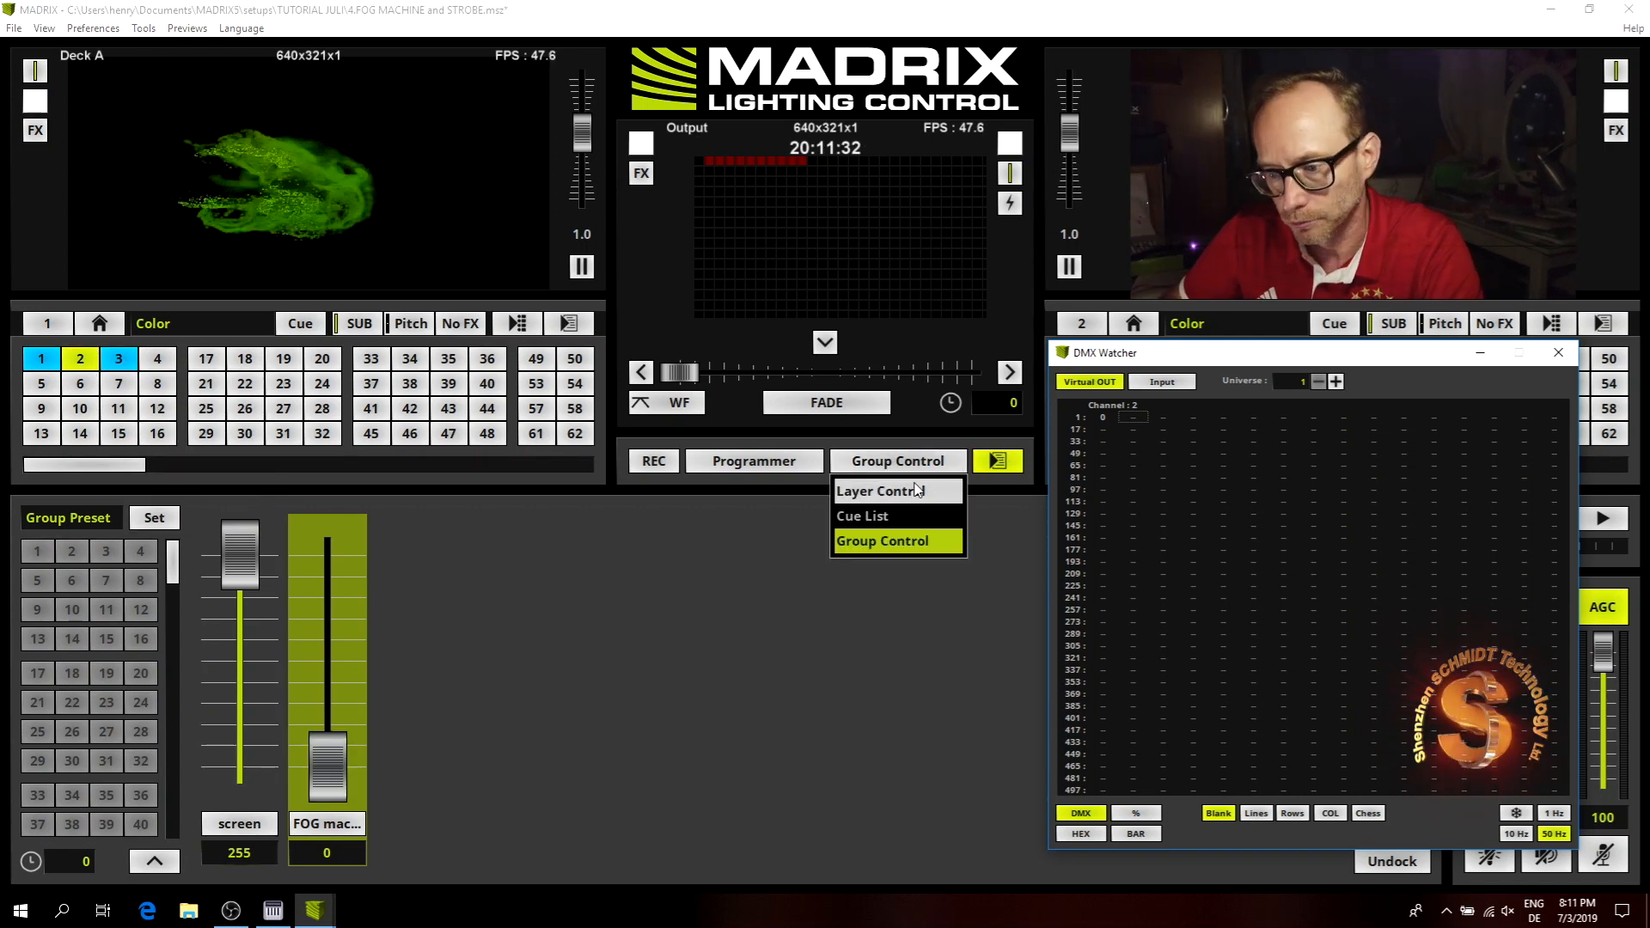
left_click(902, 495)
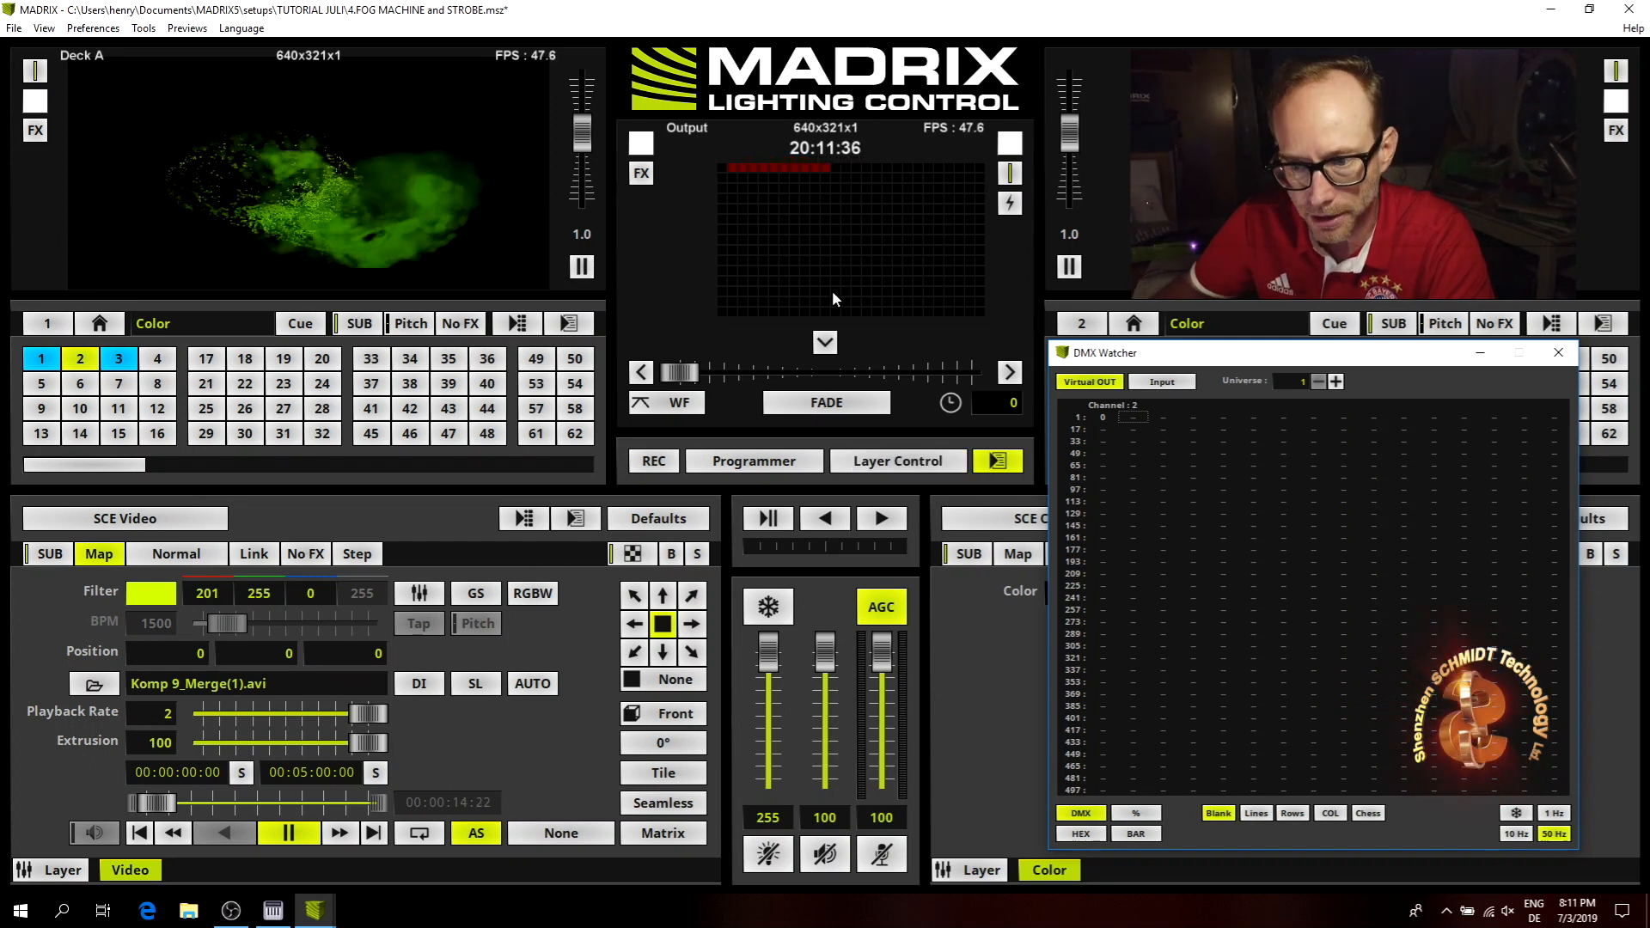
left_click(118, 358)
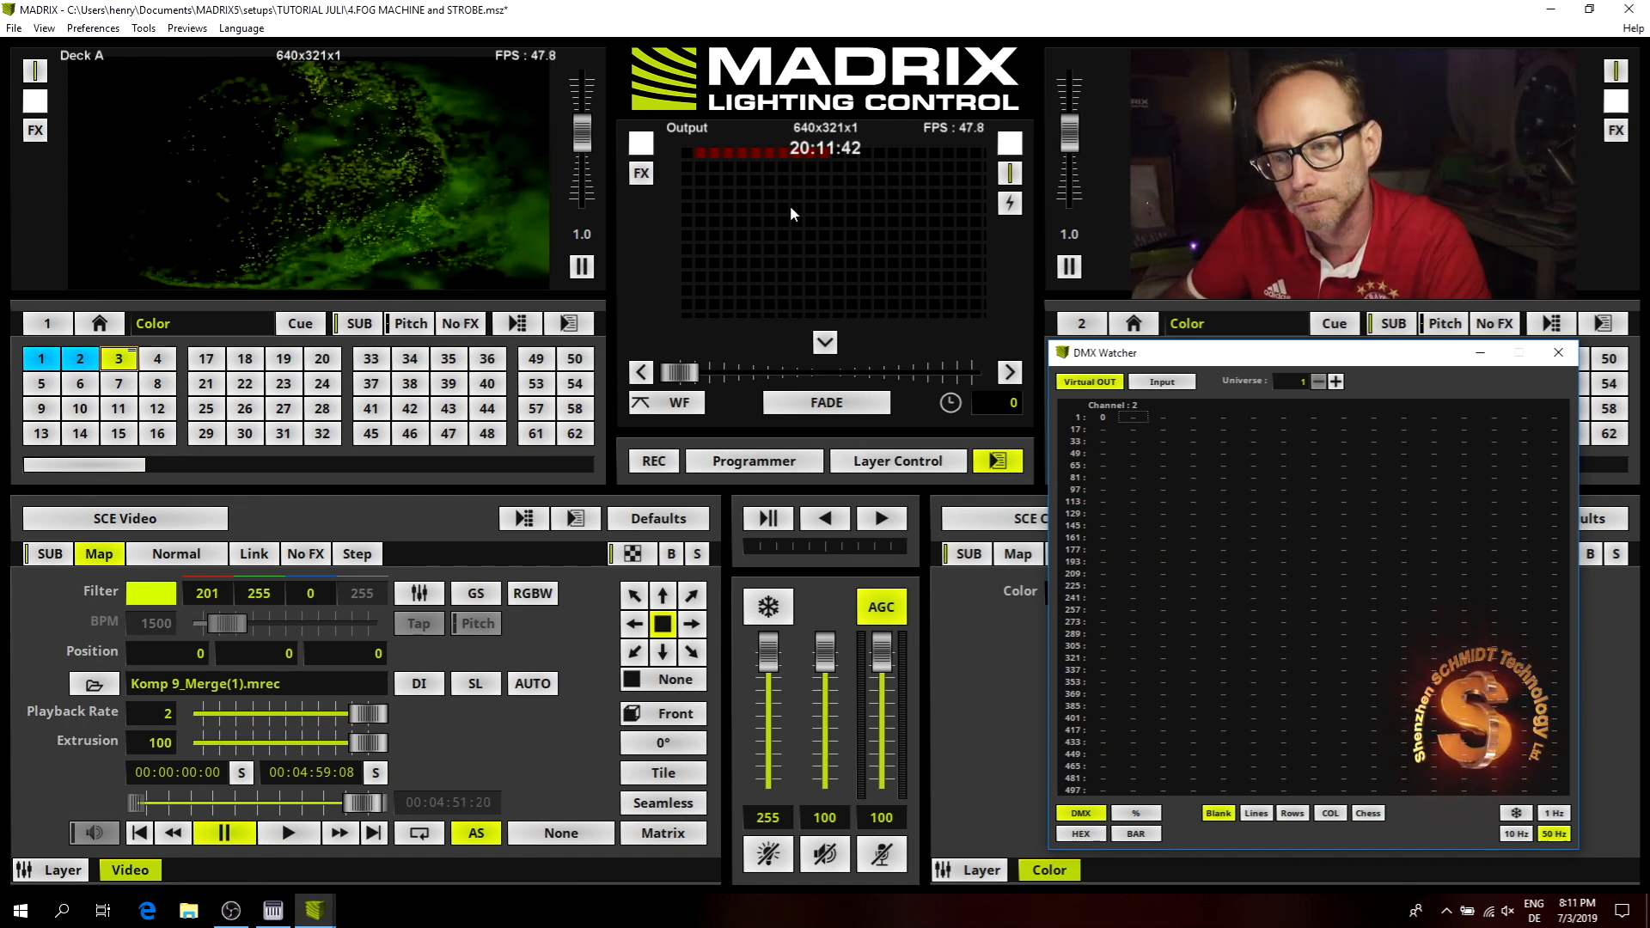
Open the MIDI remote control settings in the Device Manager and select the LoopBe Internal MIDI input device.
left_click(93, 28)
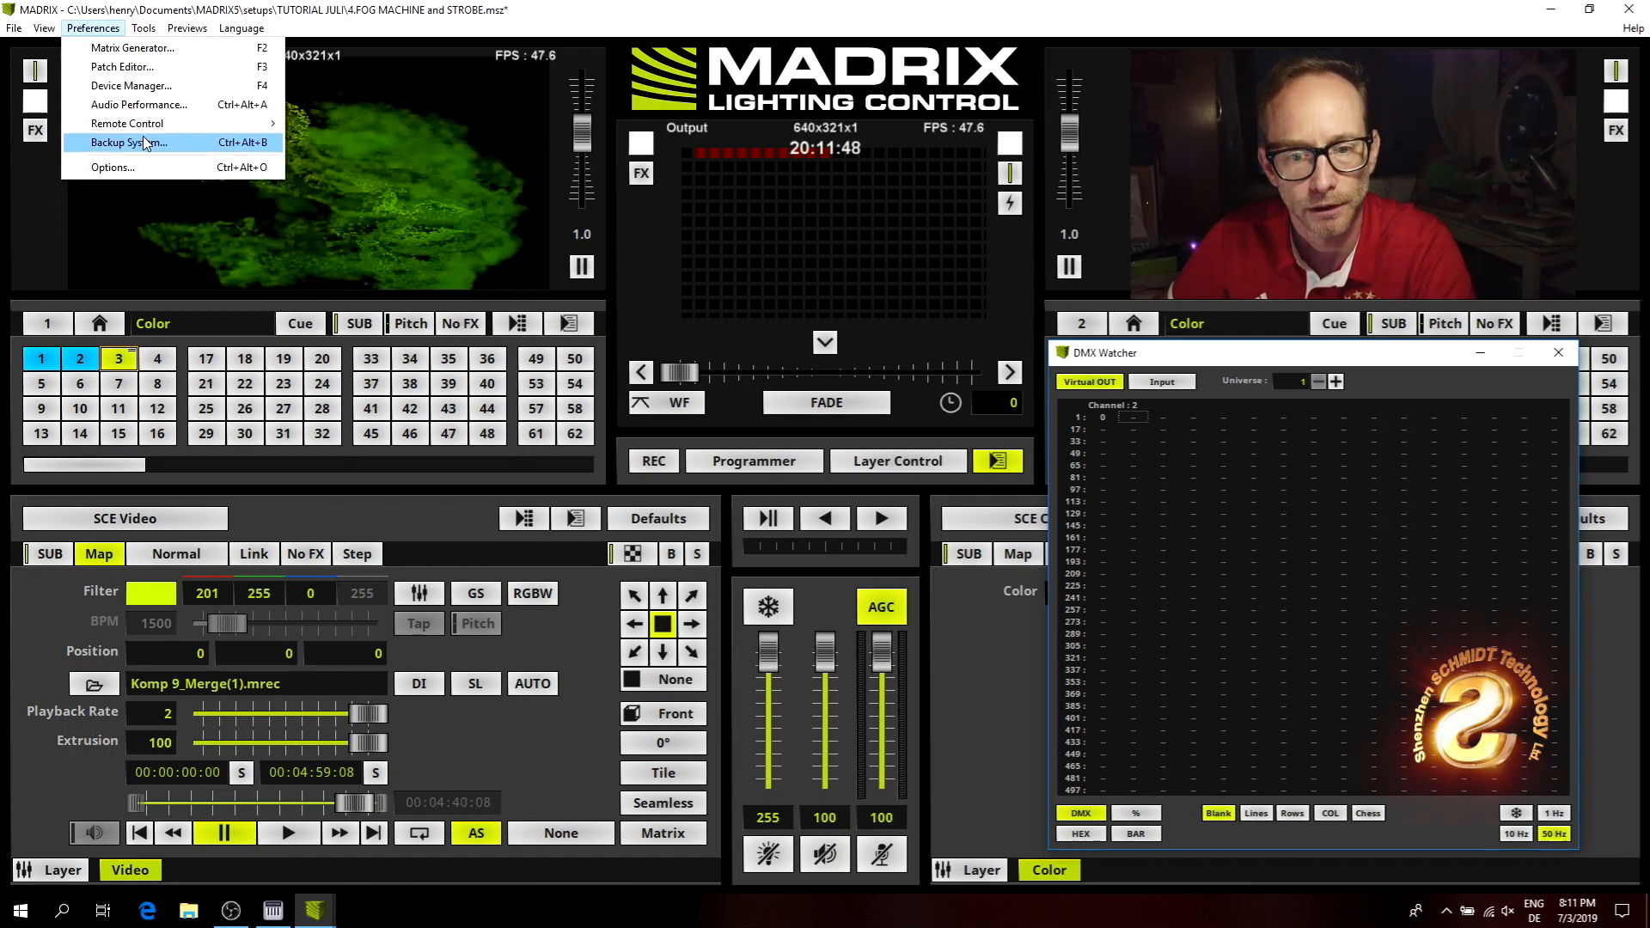
mouse_move(144, 127)
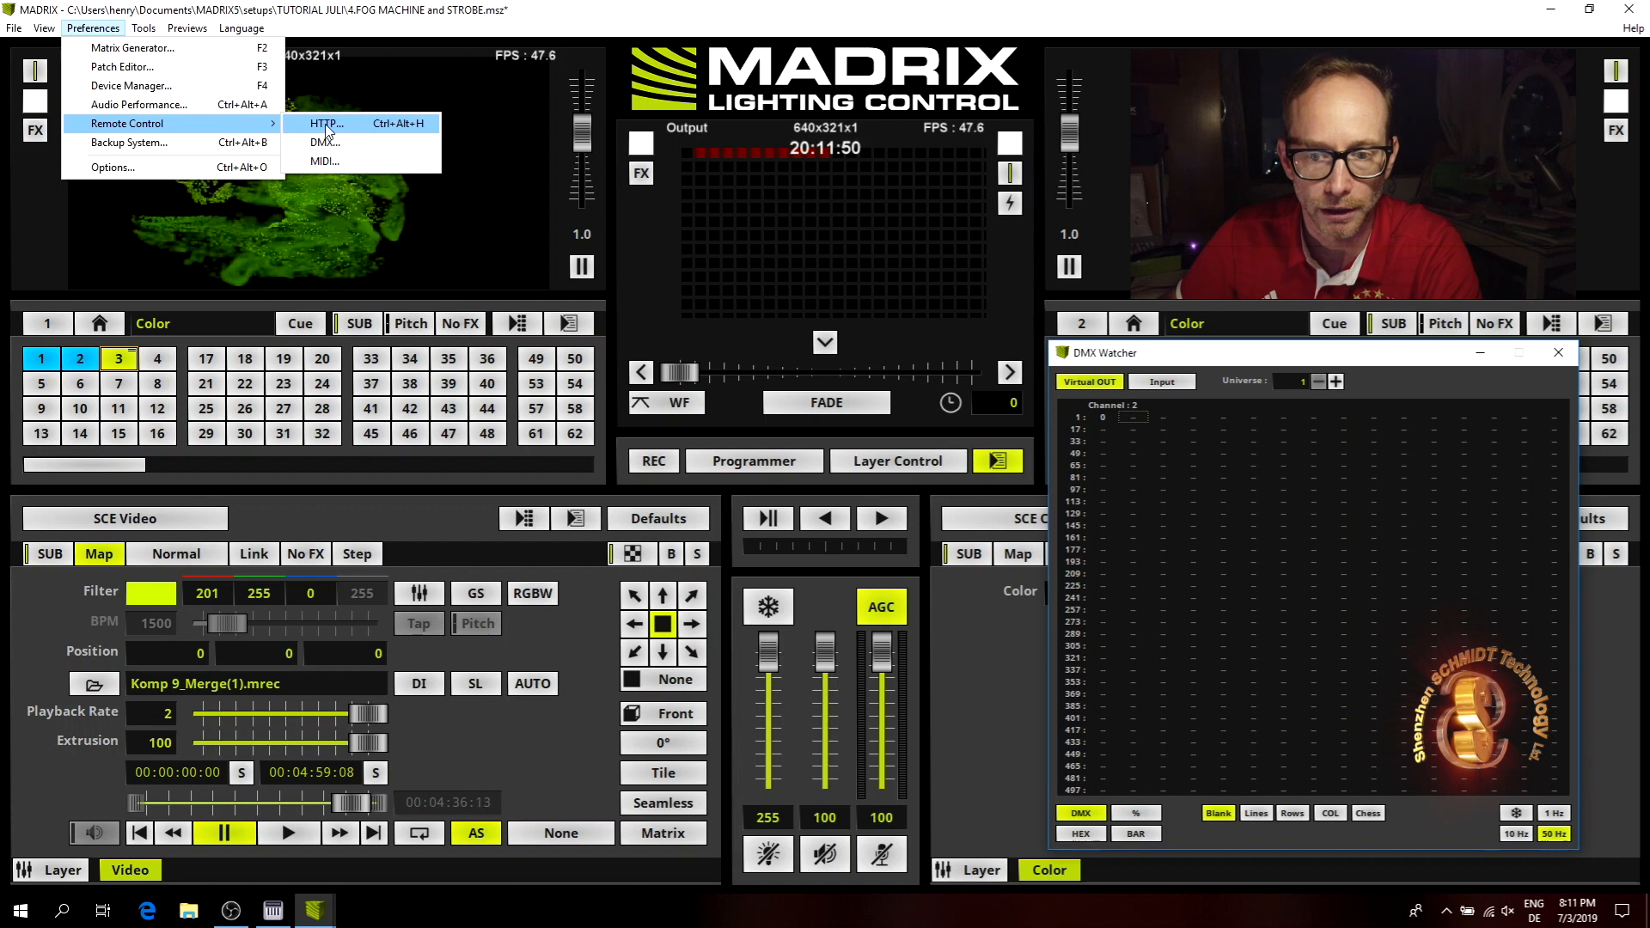
left_click(354, 163)
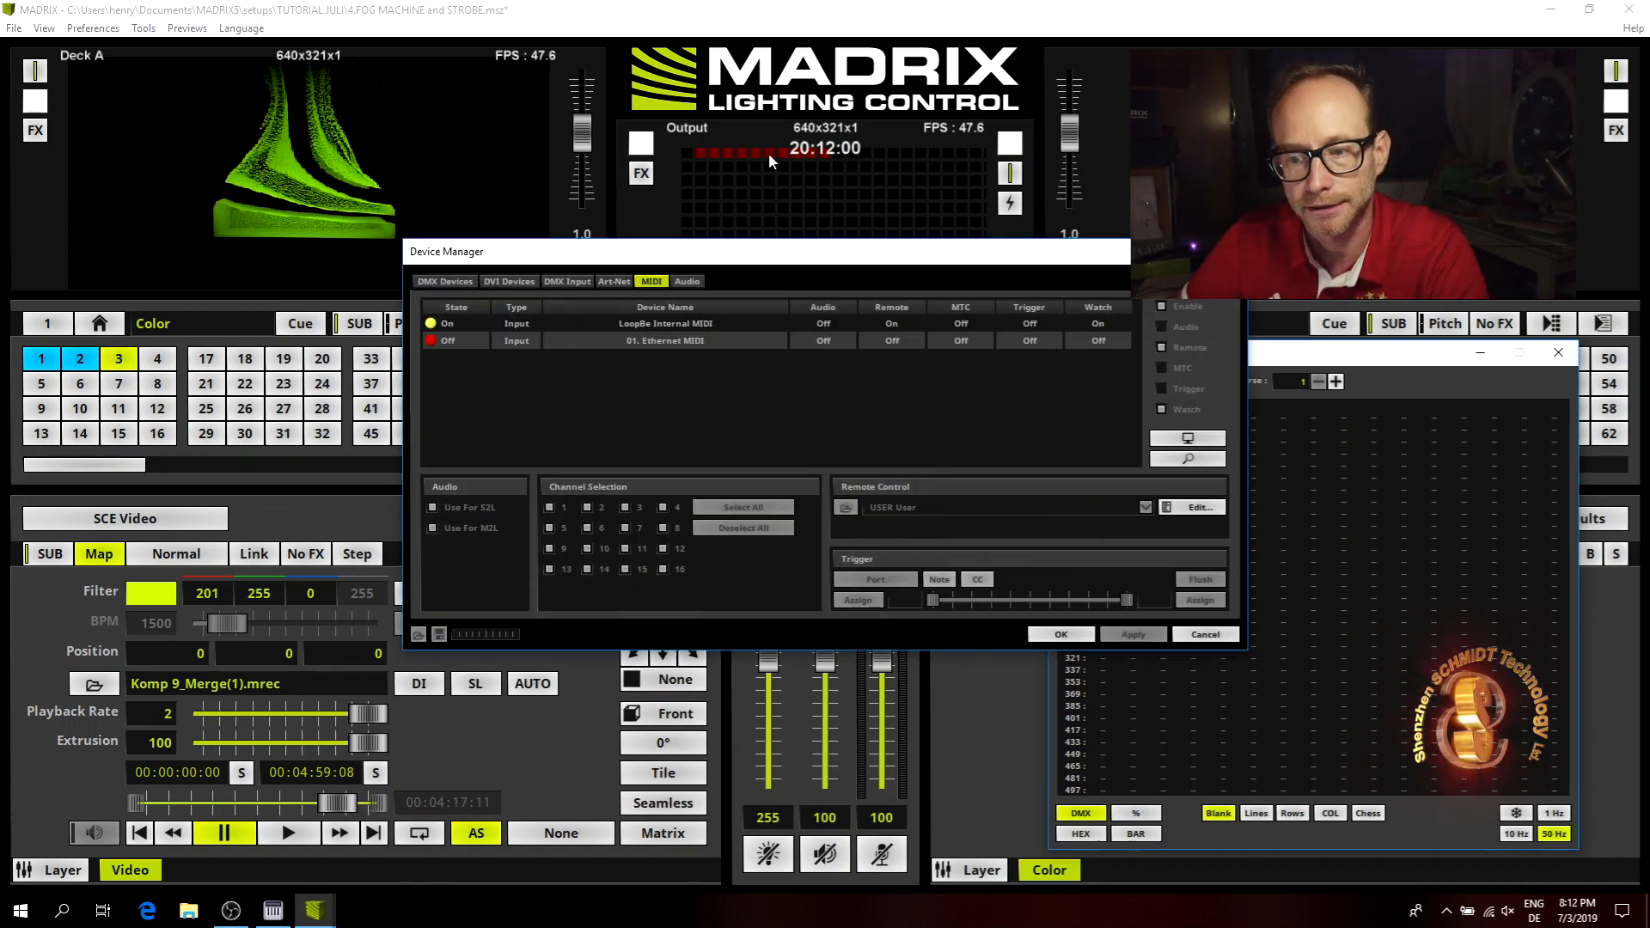
left_click(477, 323)
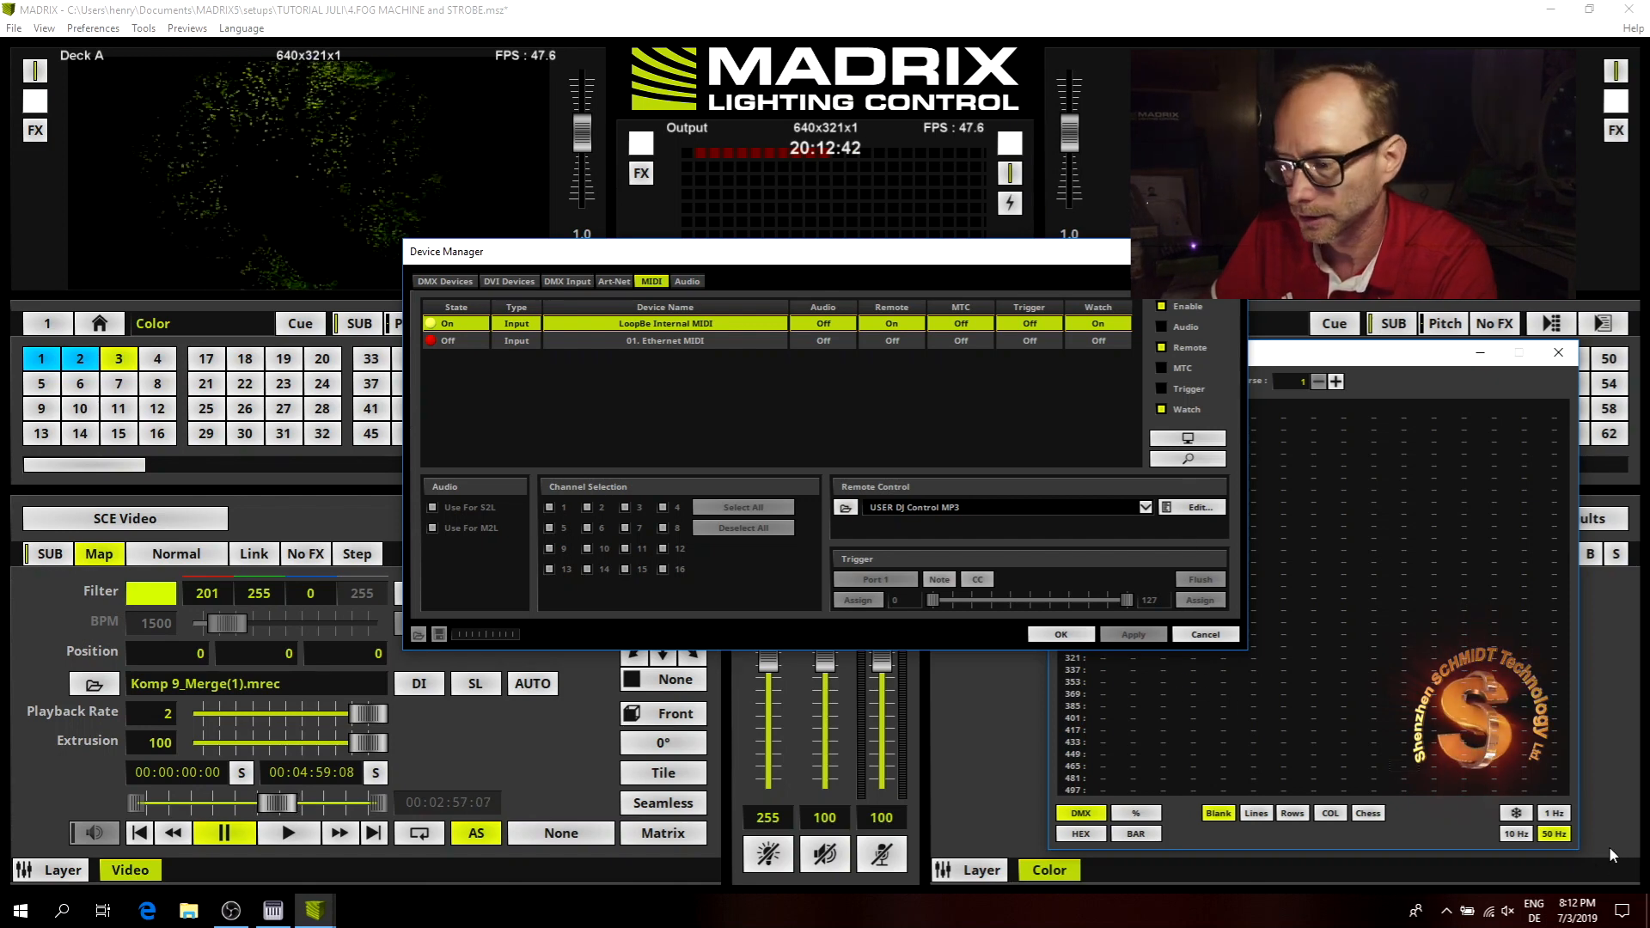
Search Google in Edge for loopbe1, view the nerds.de LoopBe1 and Download pages, and return to MADRIX.
left_click(1447, 911)
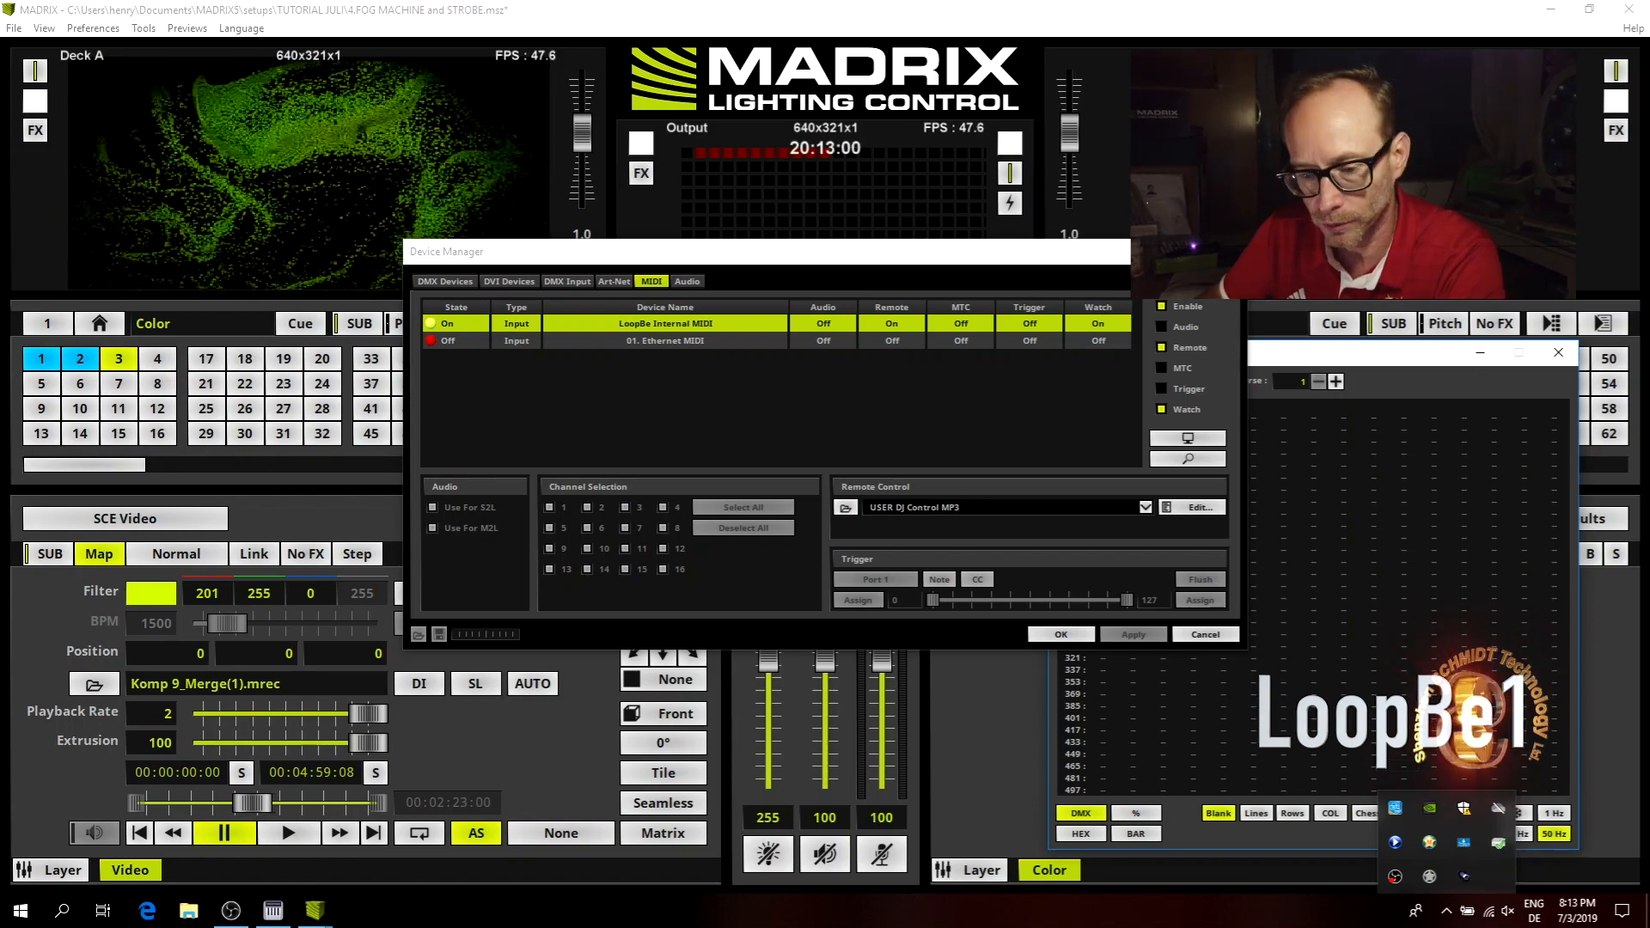
left_click(147, 910)
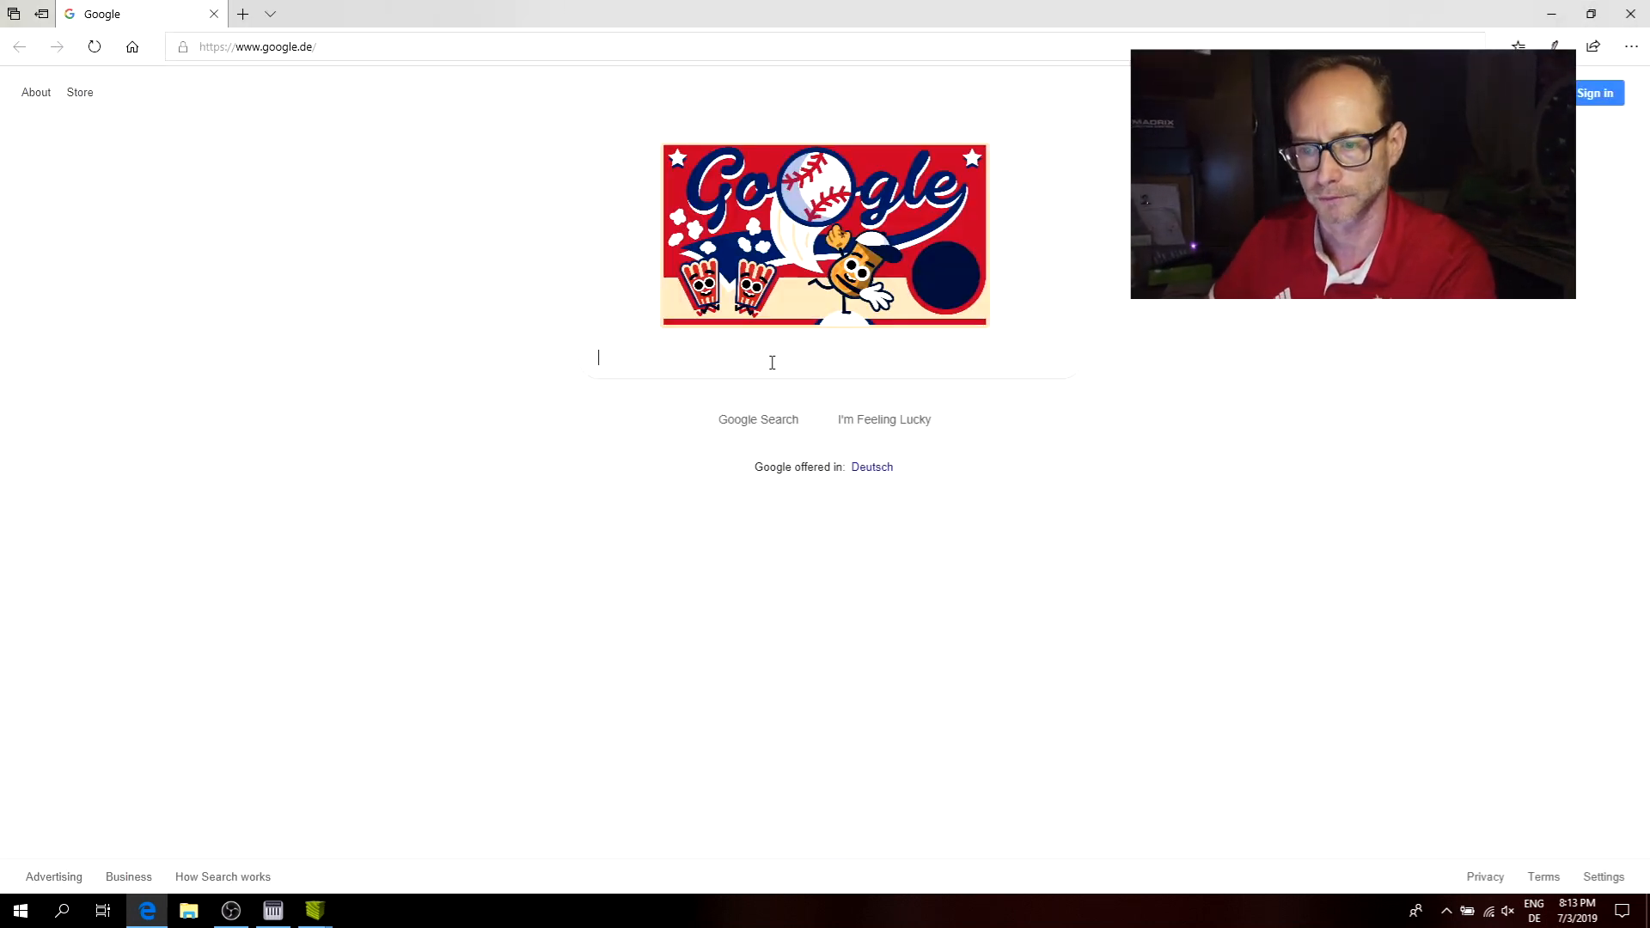
type("LOOP")
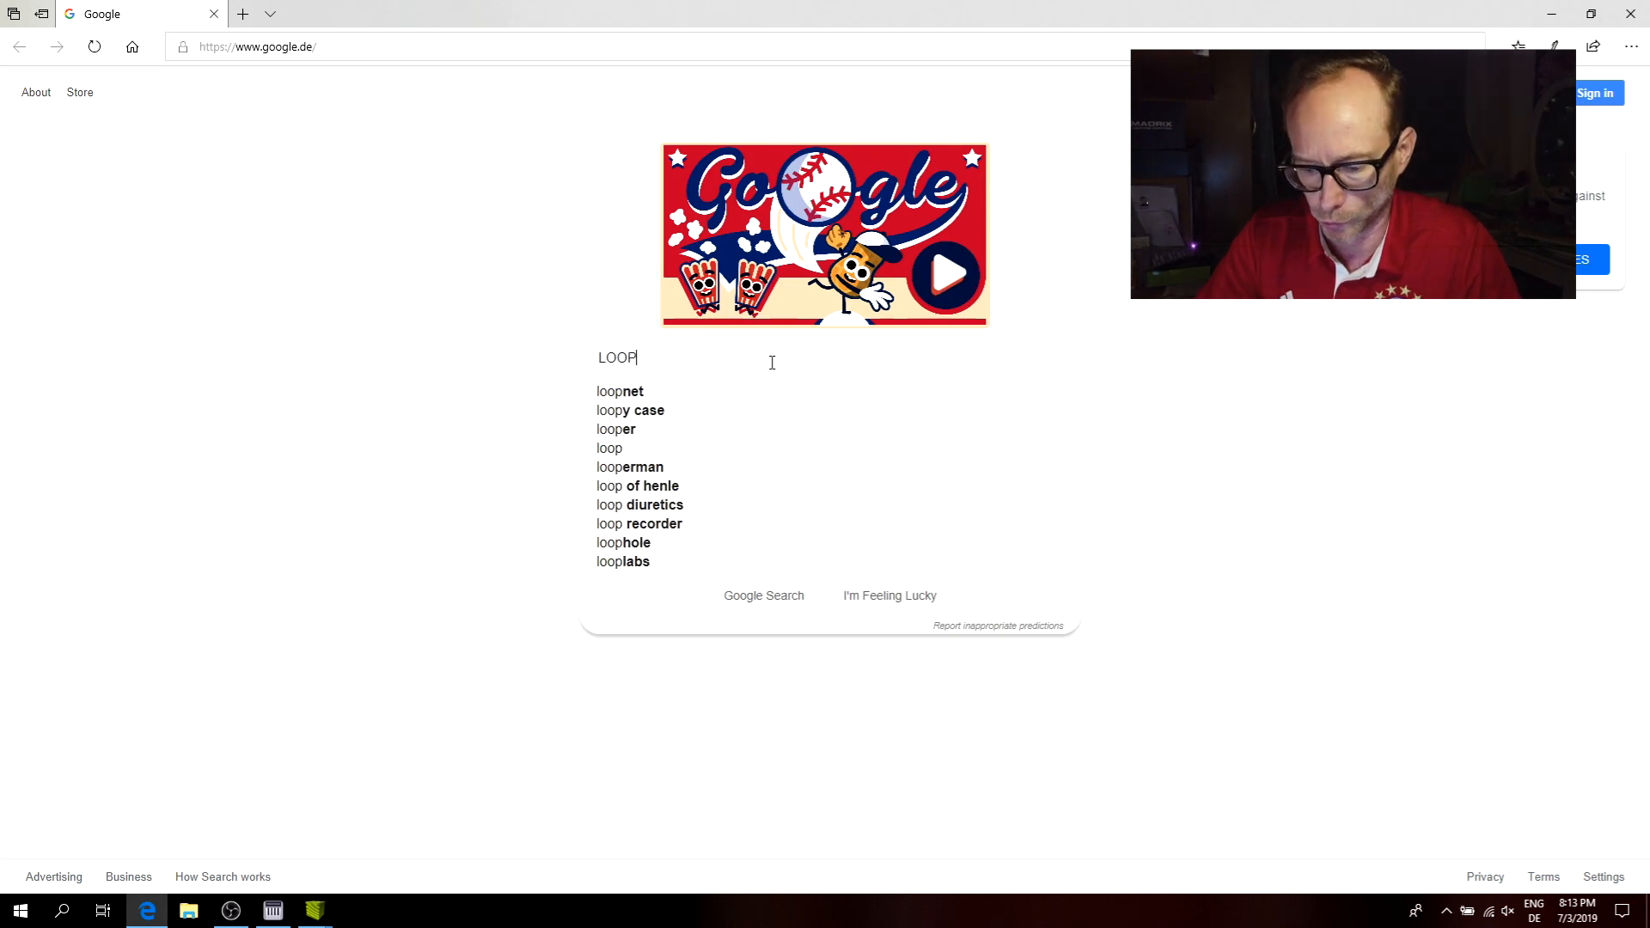
type("BE")
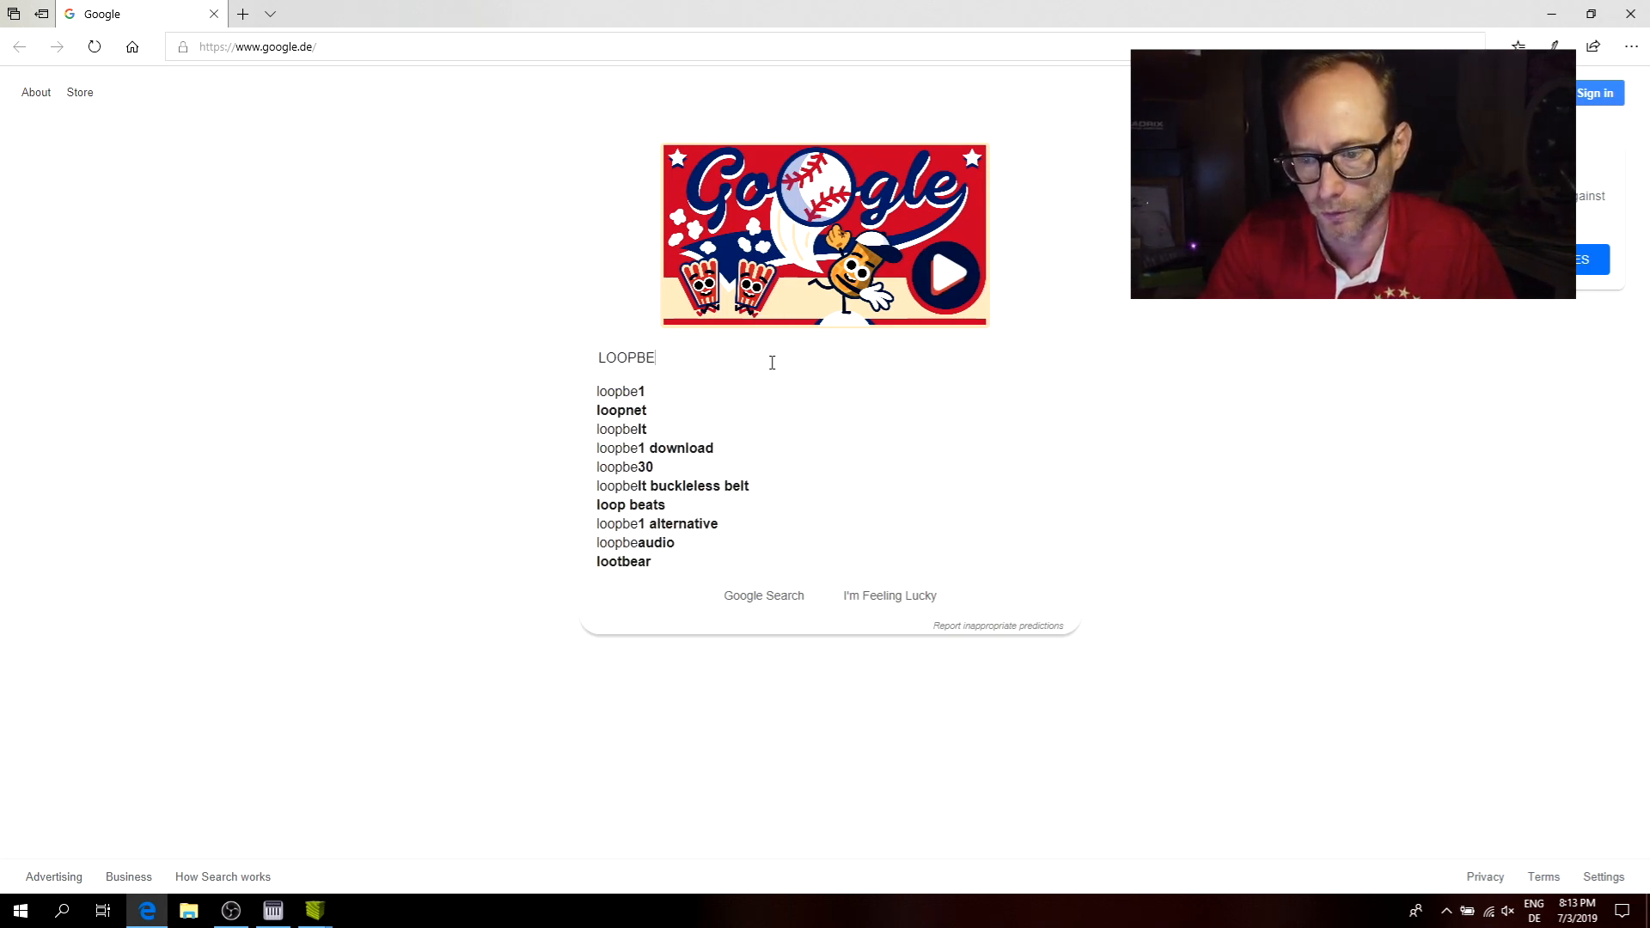
left_click(622, 392)
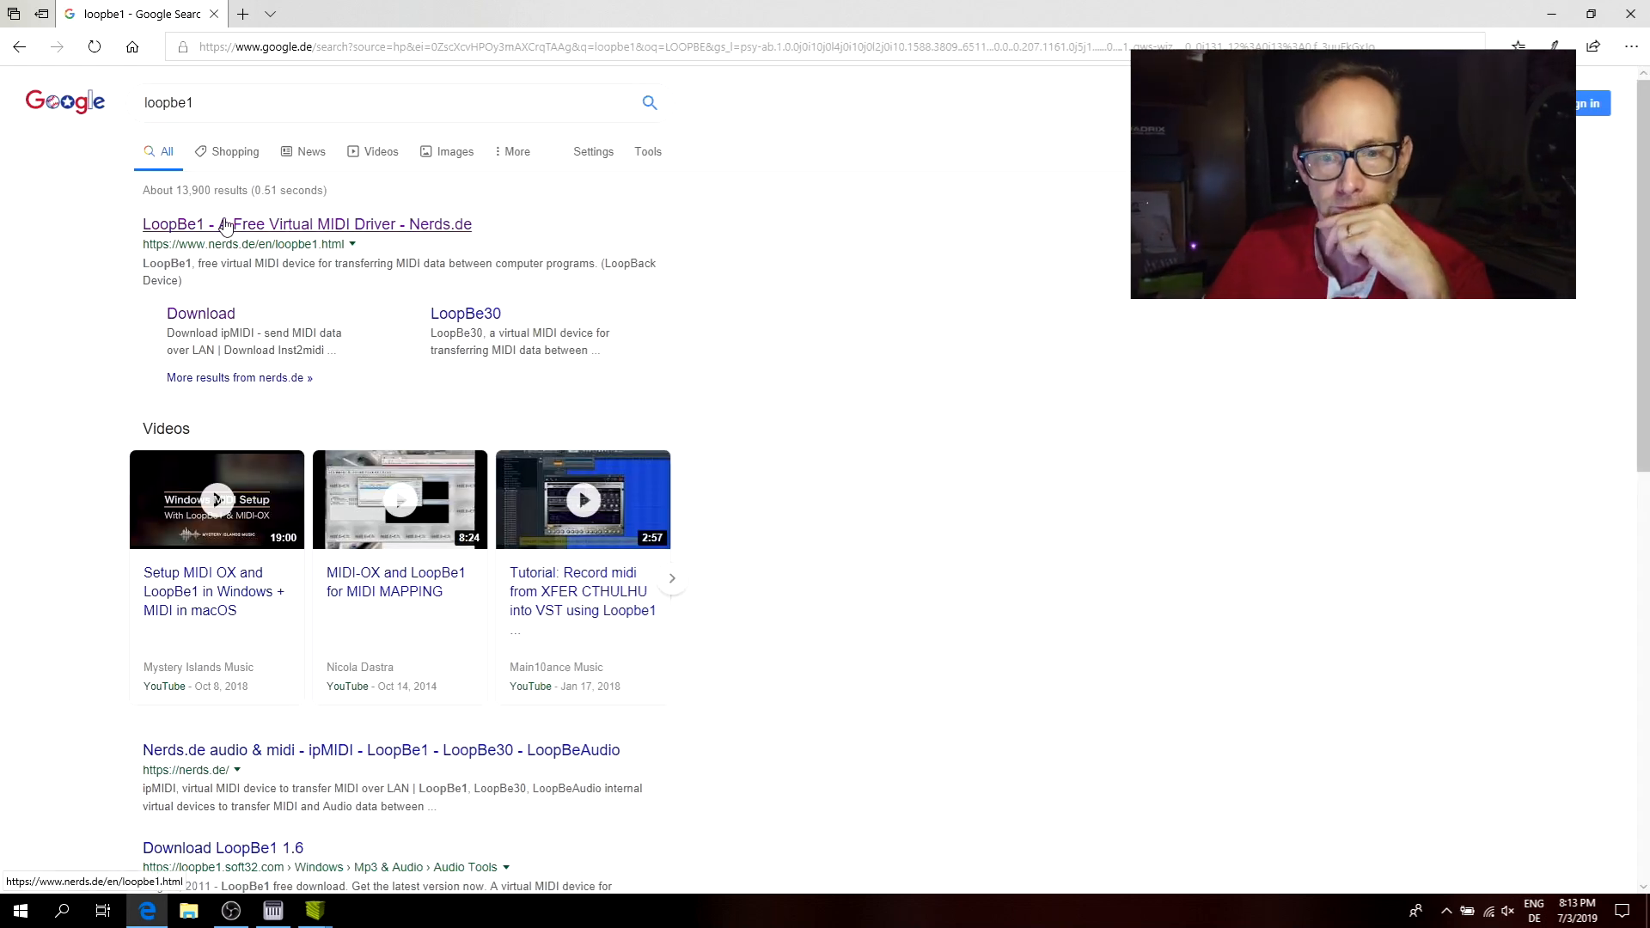
left_click(225, 226)
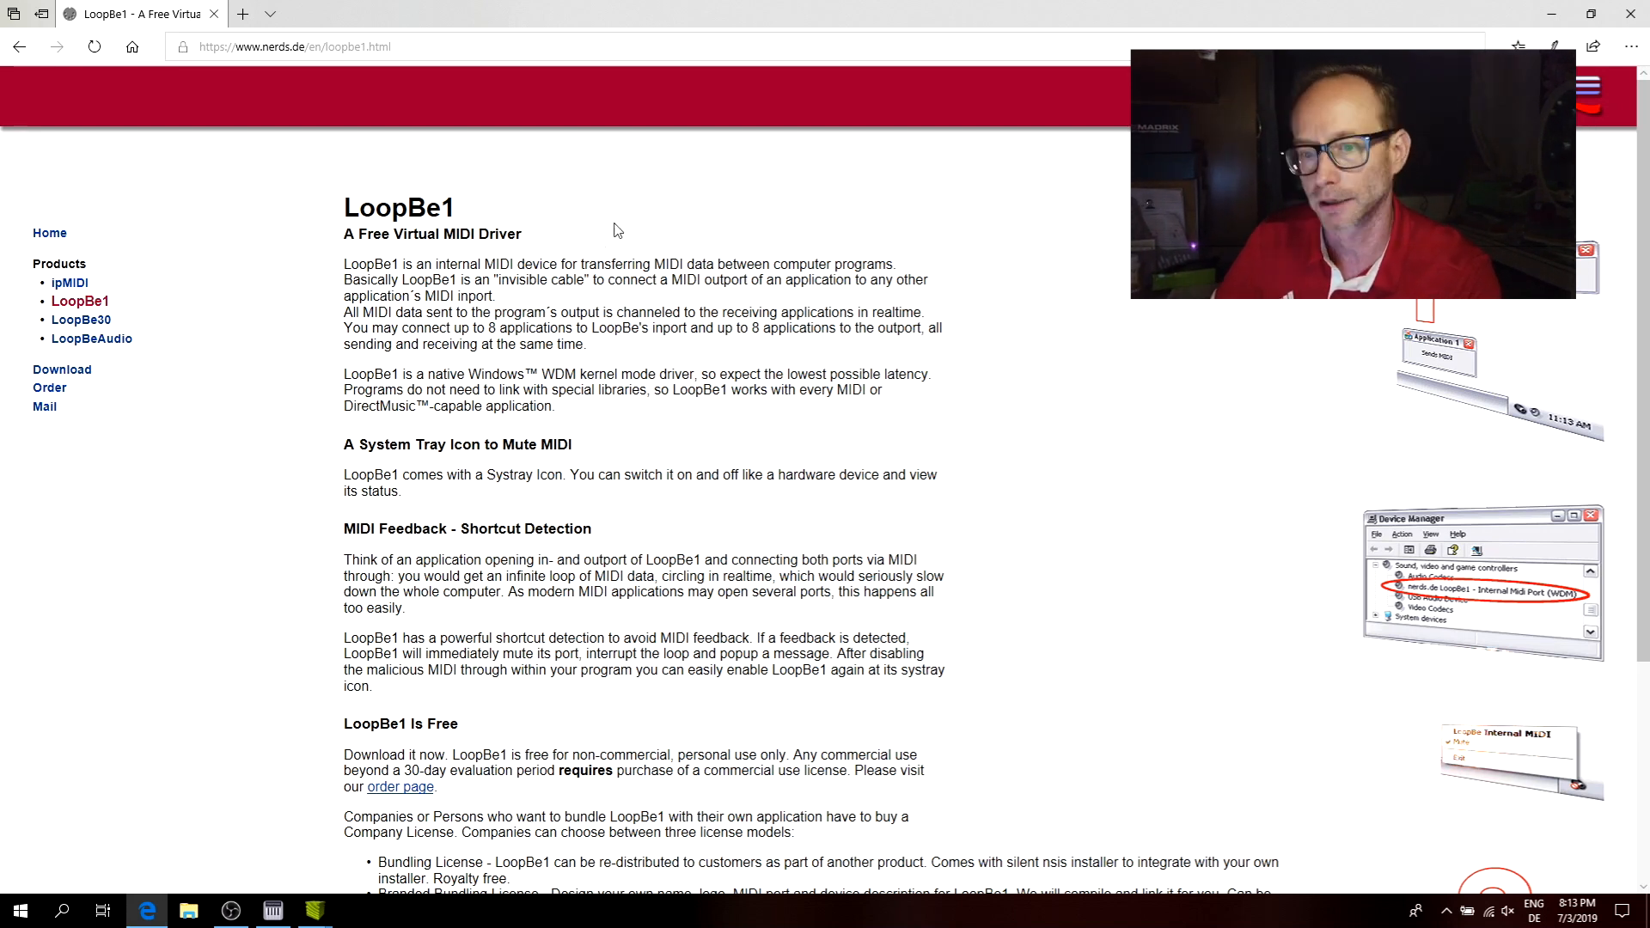
left_click(82, 374)
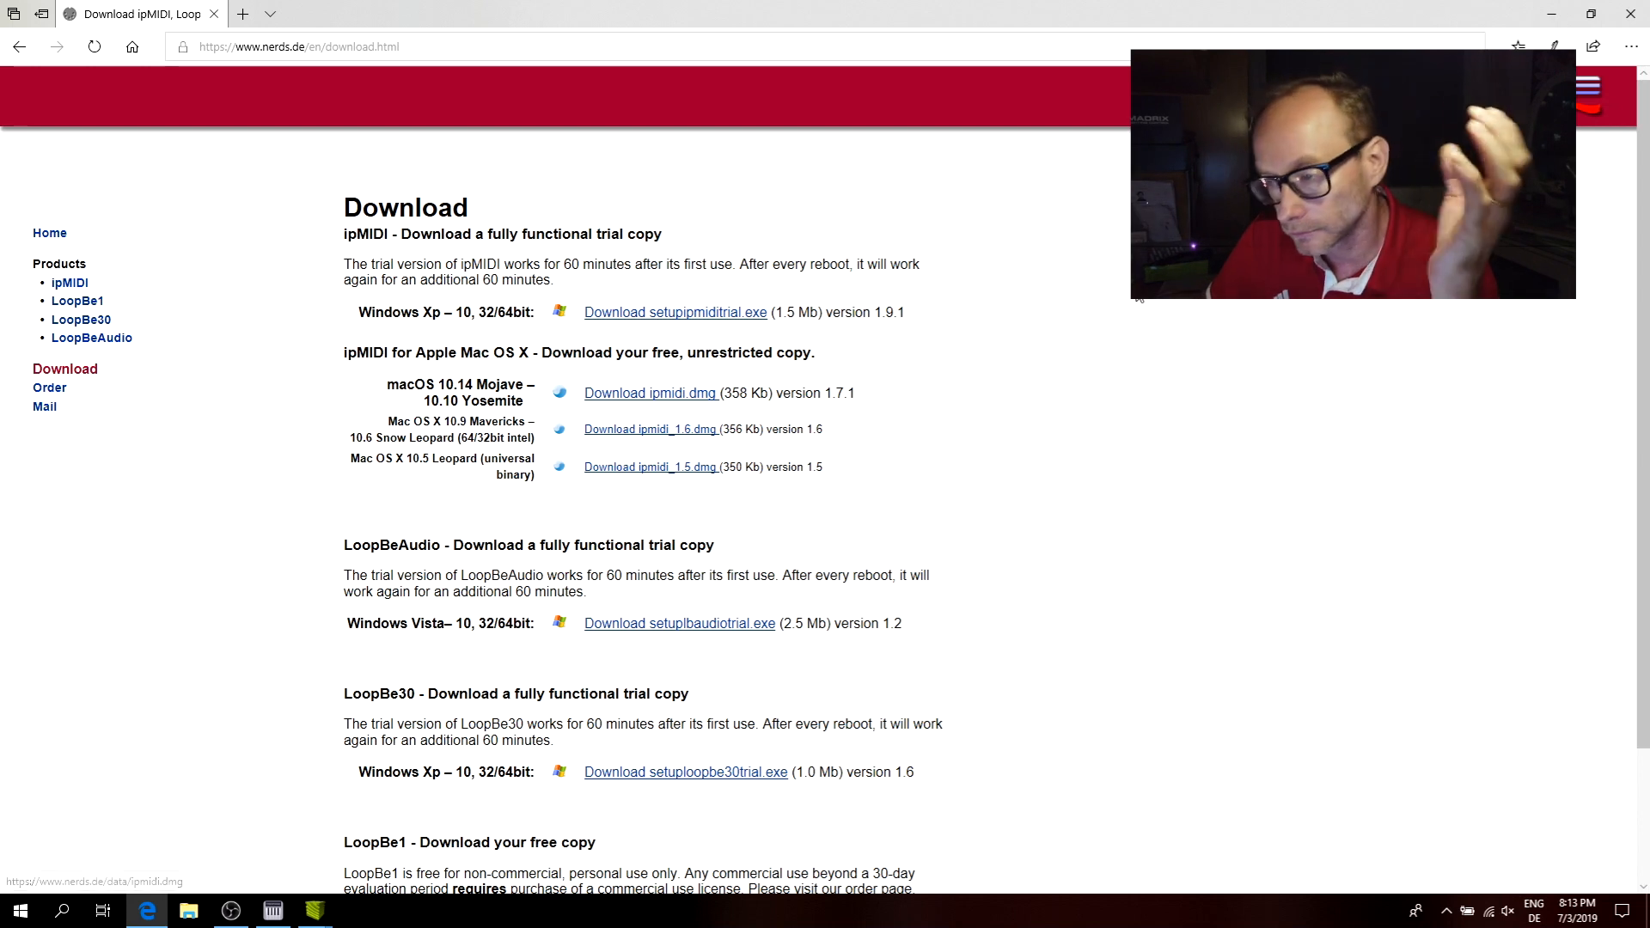
left_click(1634, 17)
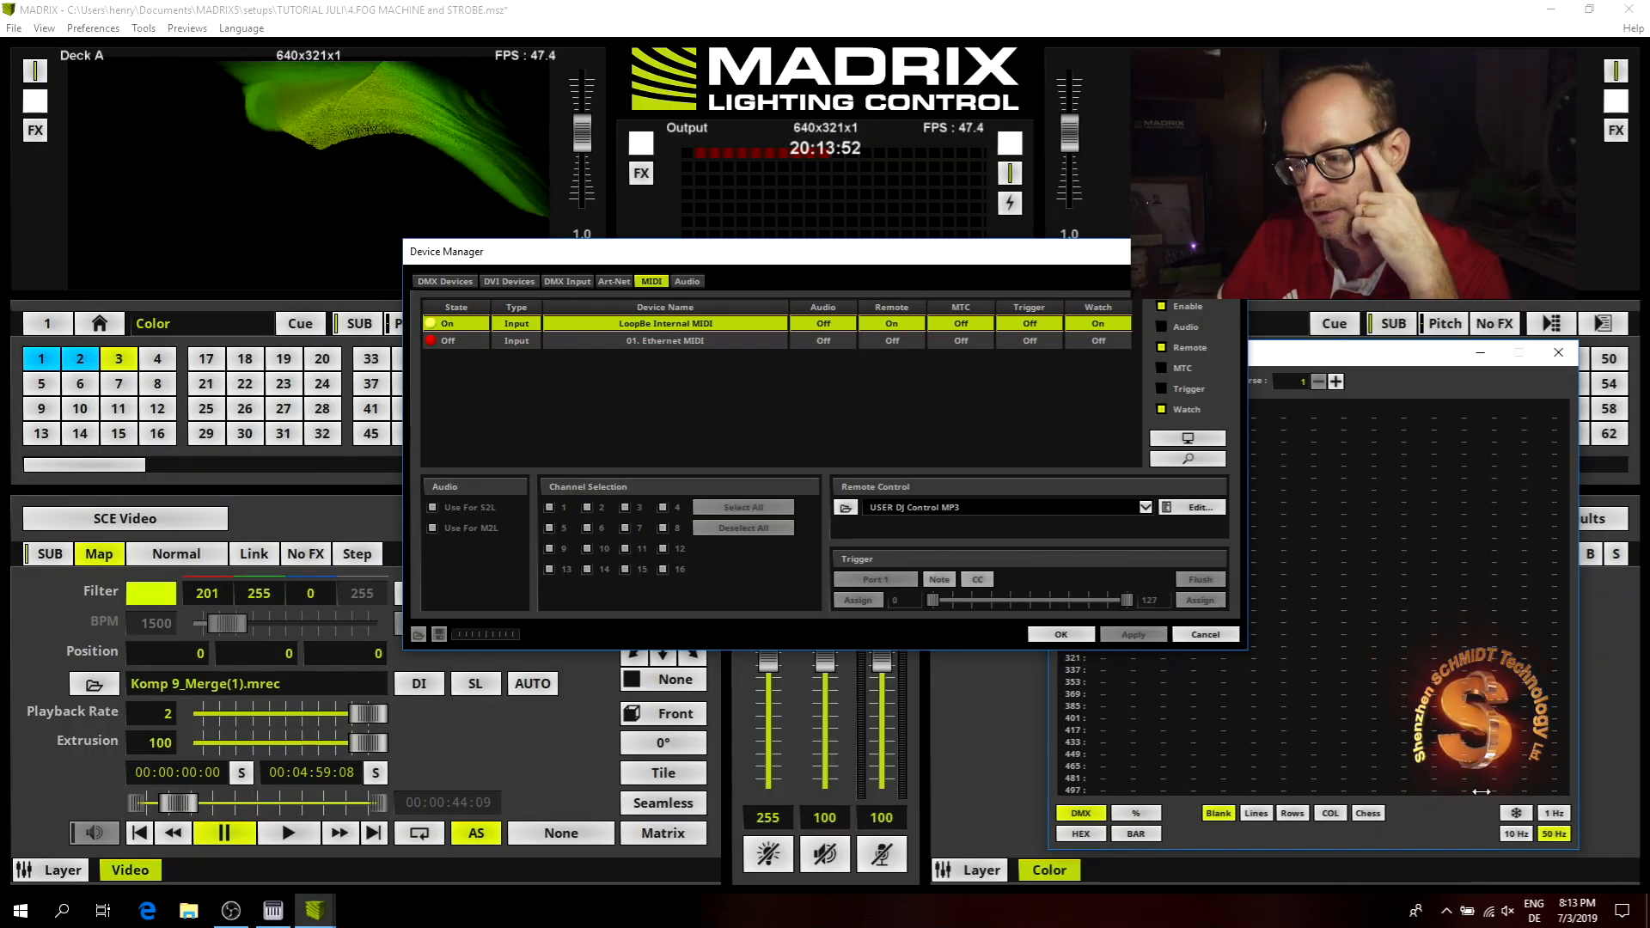
Open the LoopBe1 internal MIDI port's settings from the system tray and switch Mute on and back off.
left_click(1447, 913)
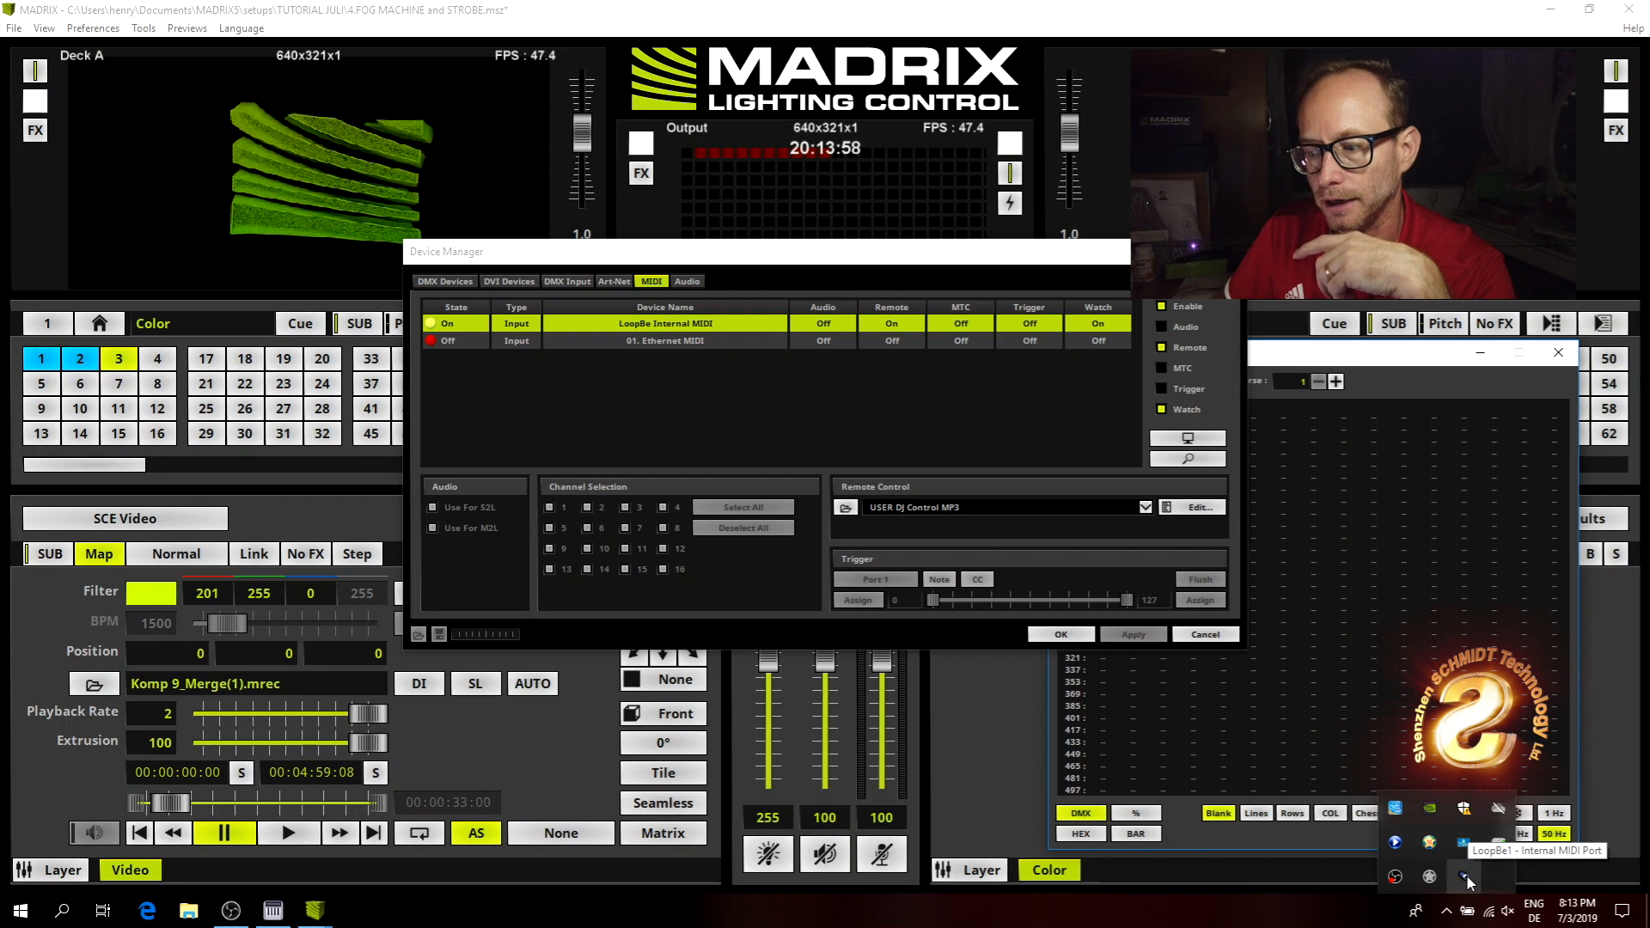
right_click(1467, 874)
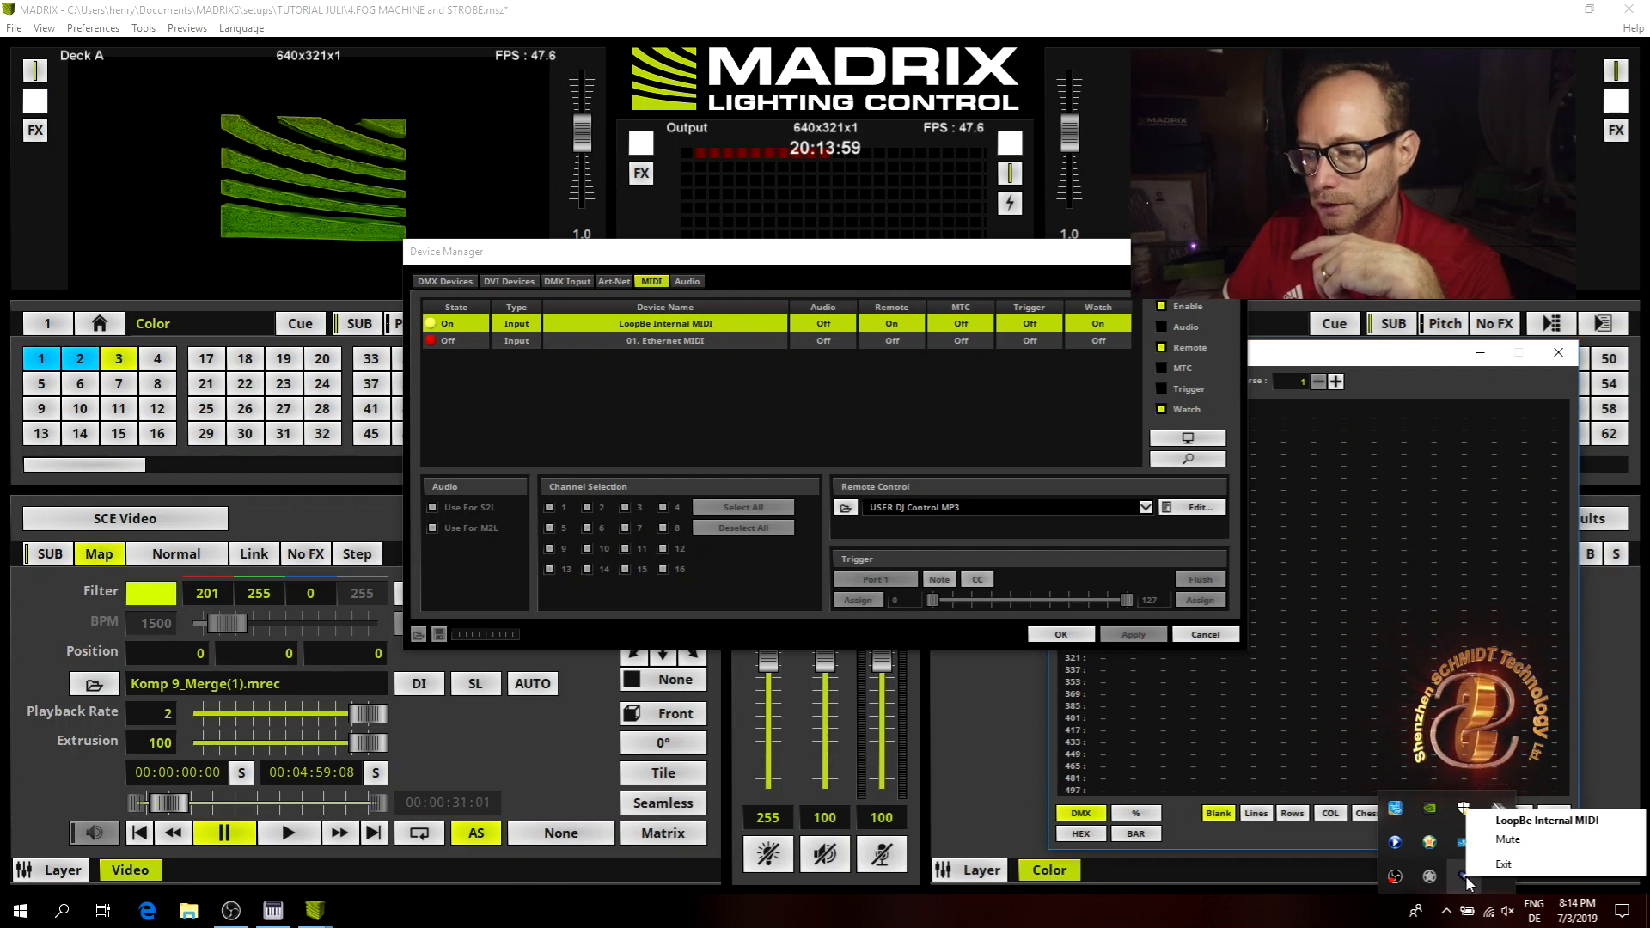
left_click(1547, 820)
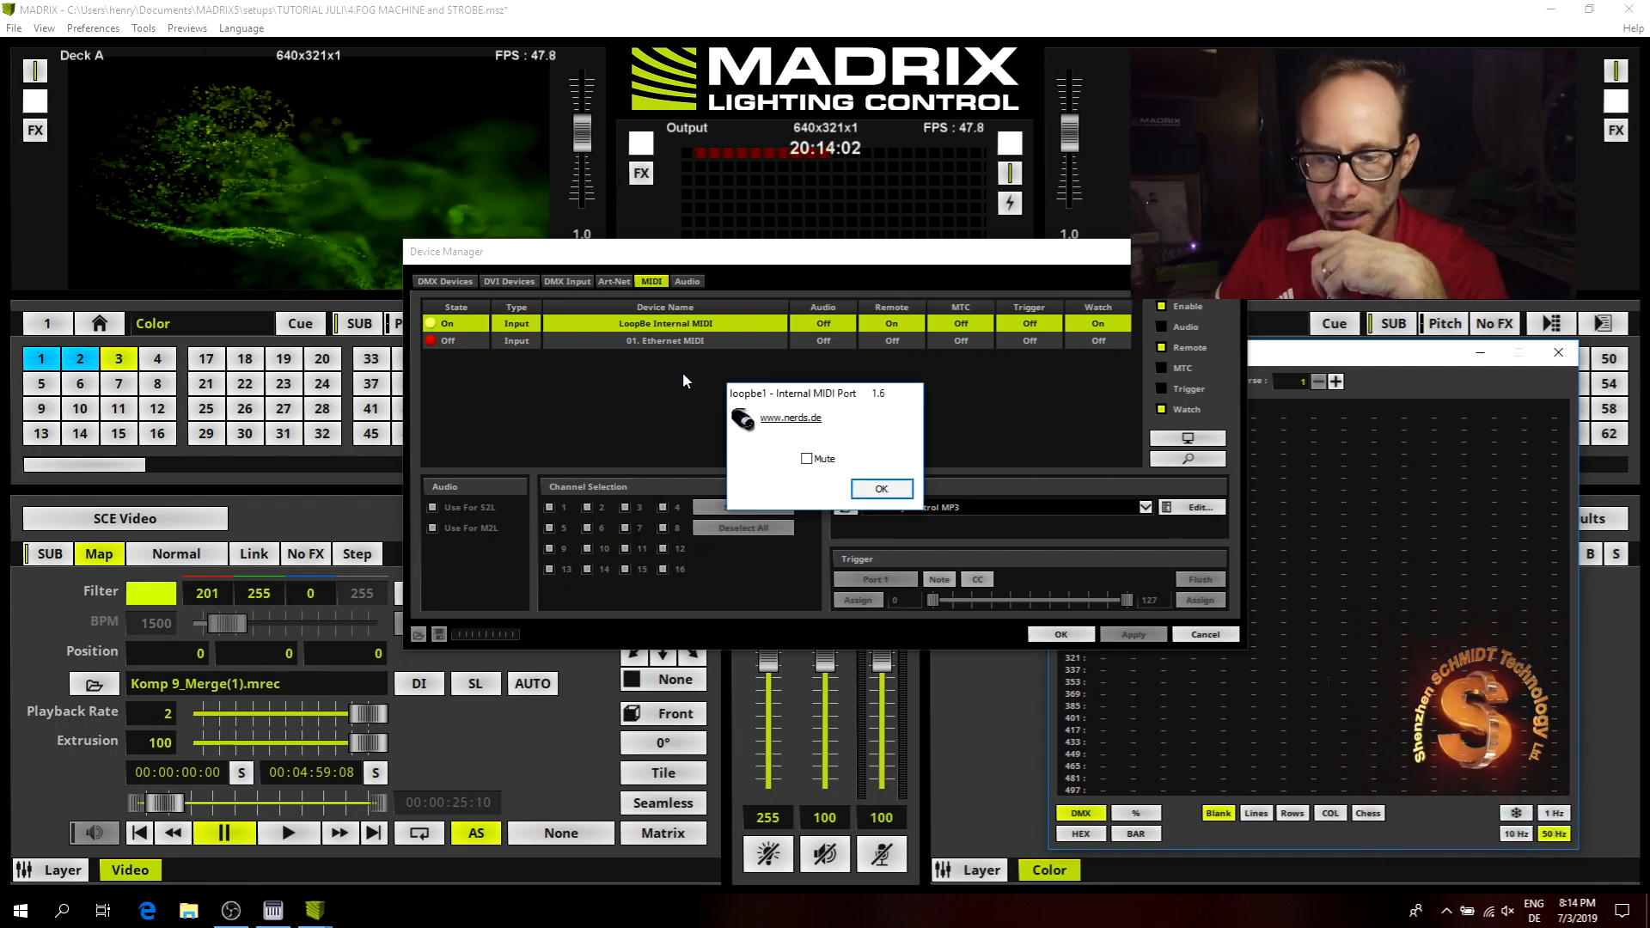
left_click(806, 459)
left_click(806, 459)
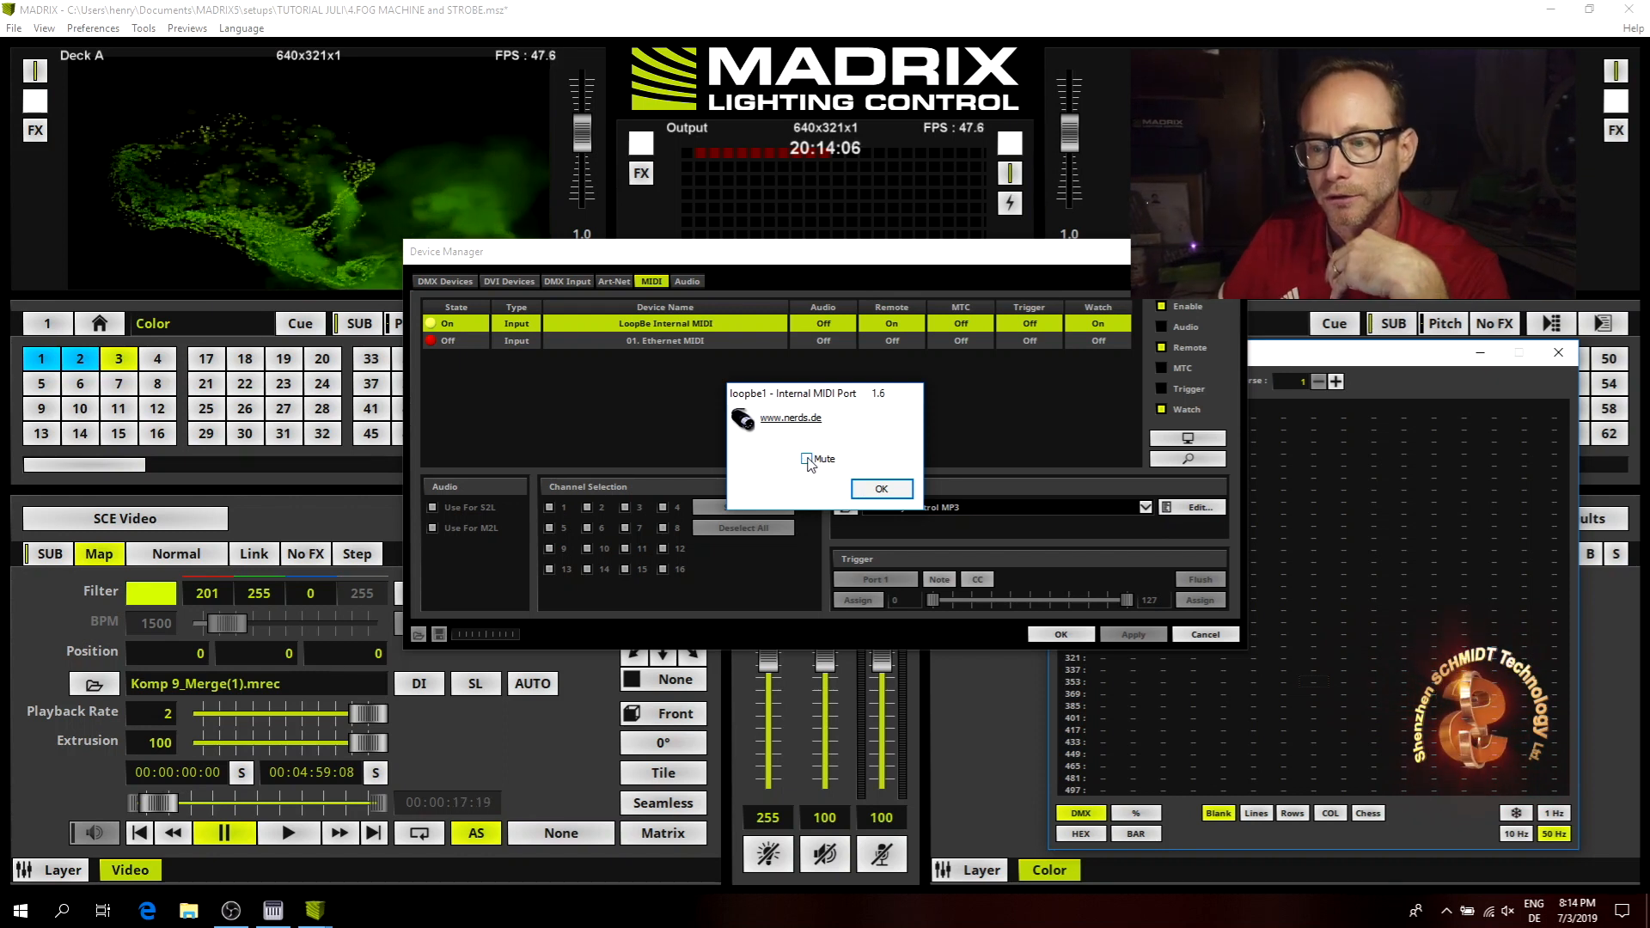
Close the LoopBe1 settings, switch to Wispow Freepiano 2, make its window fully opaque with transparency 255, and reposition it over the Device Manager.
left_click(877, 487)
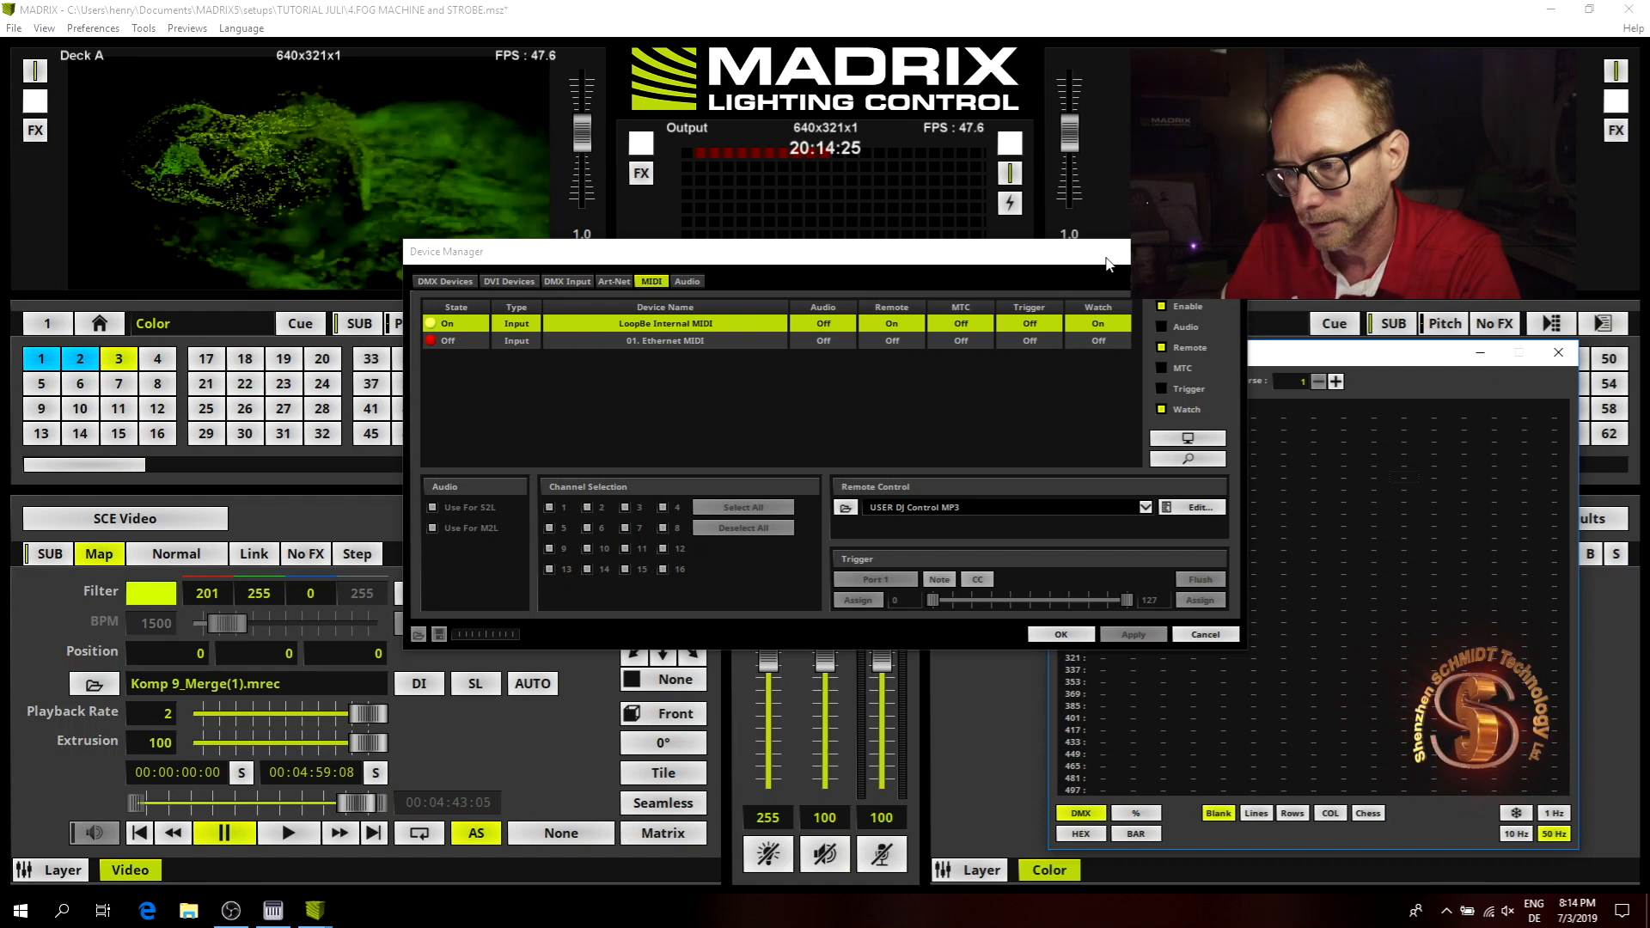
left_click_drag(1106, 258, 1111, 214)
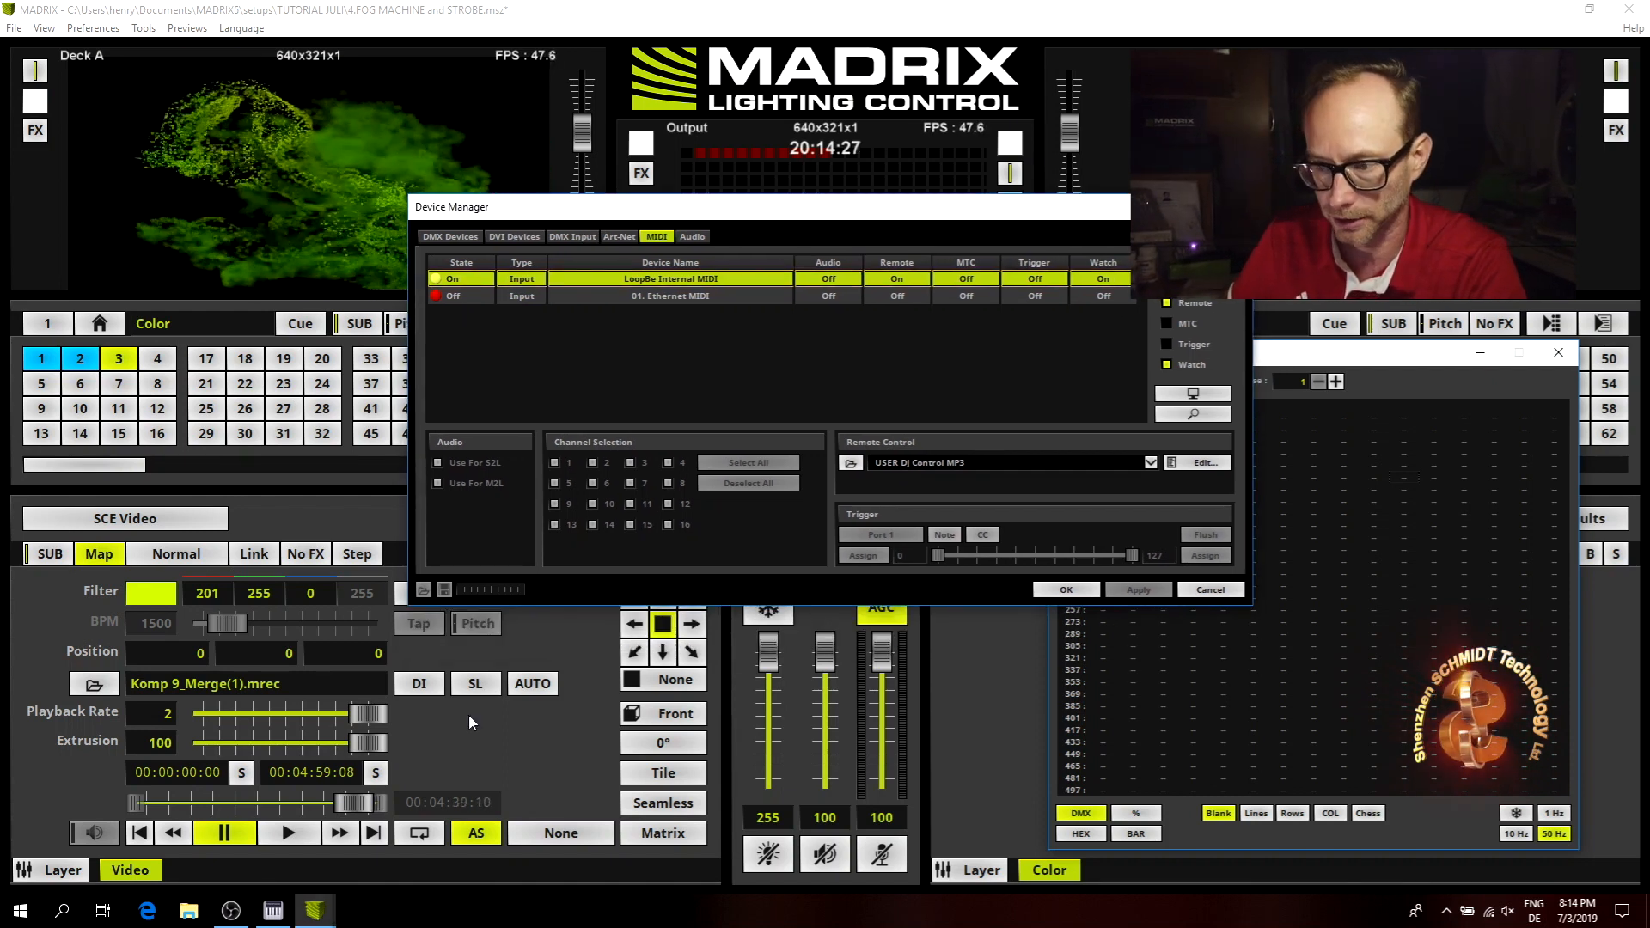
left_click(274, 913)
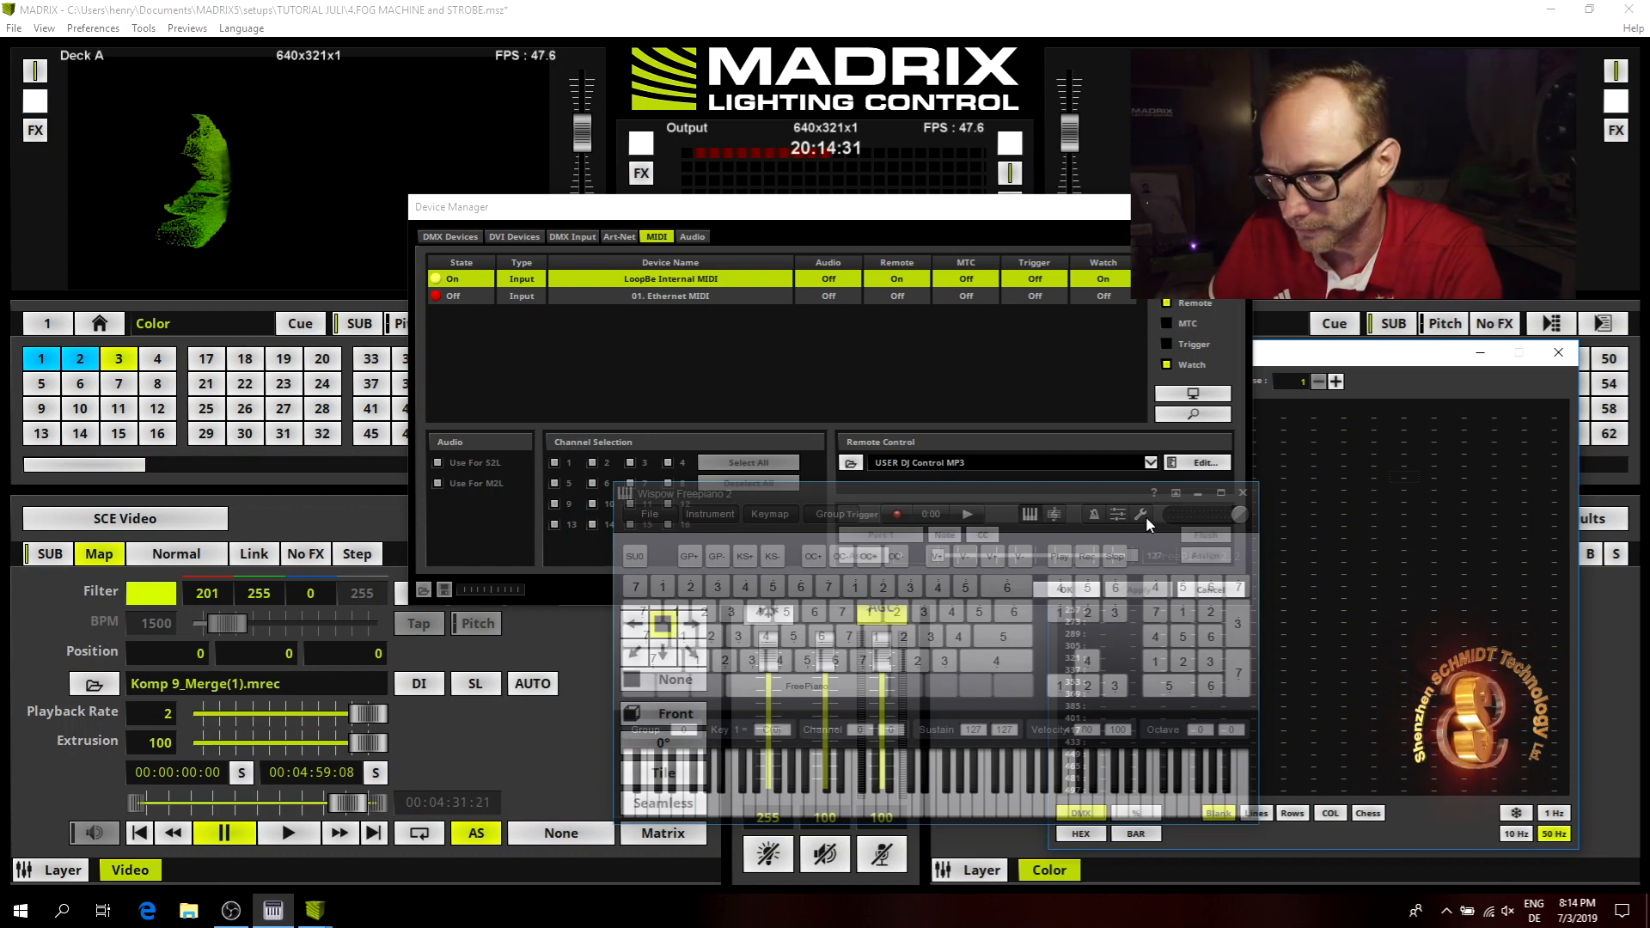
left_click(1116, 513)
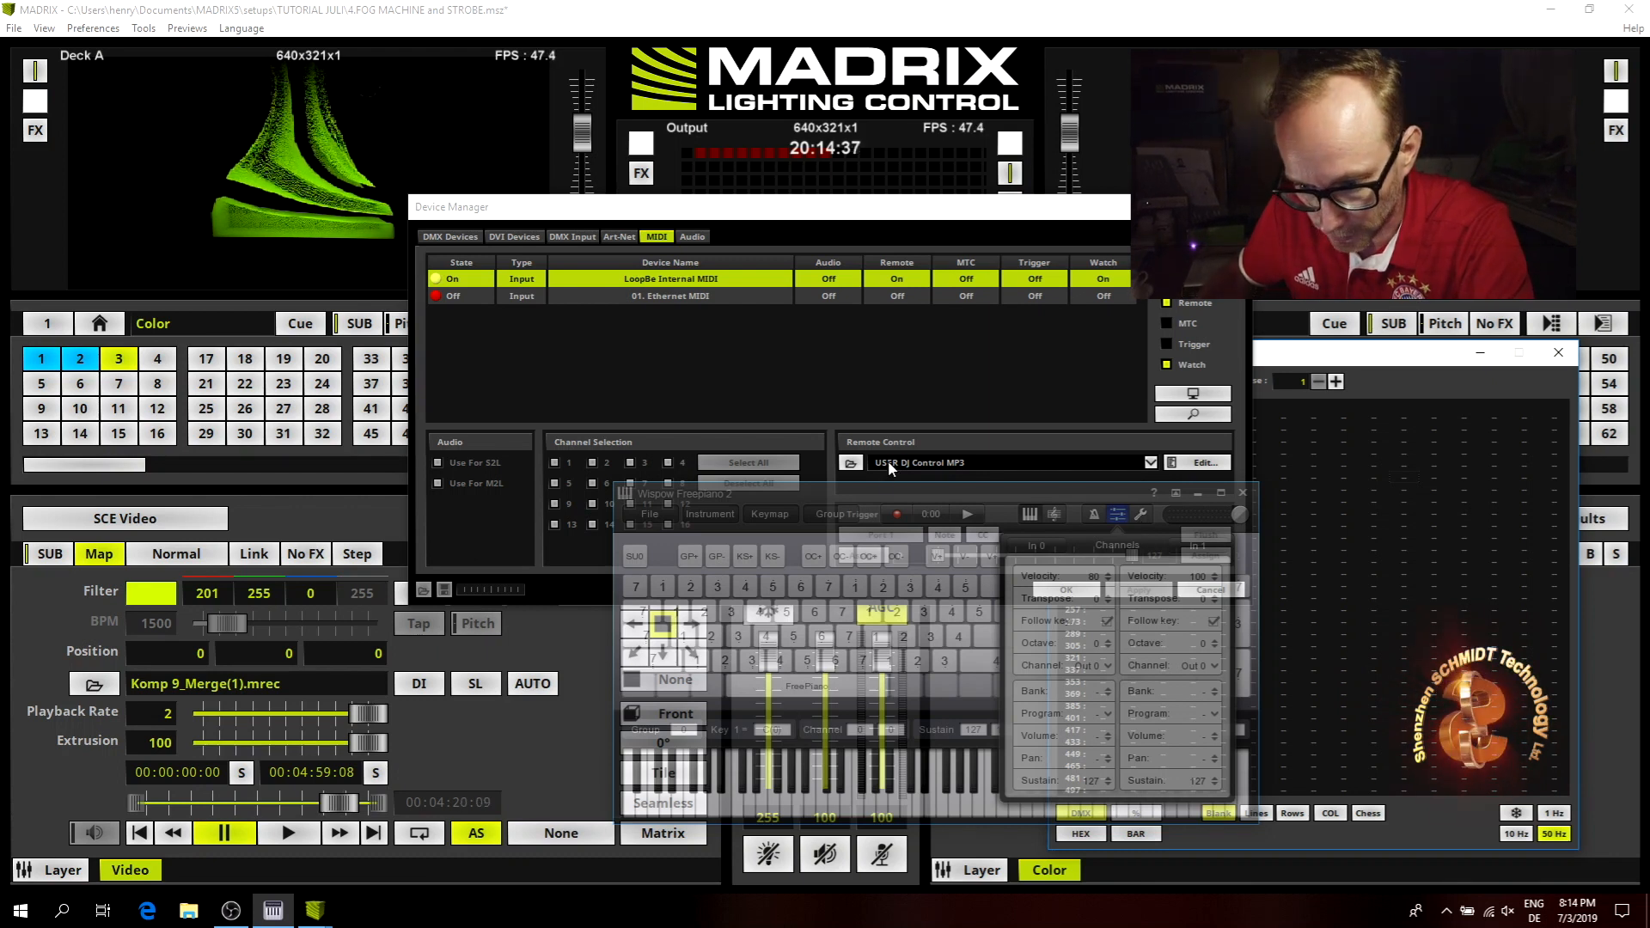
left_click_drag(885, 495, 798, 324)
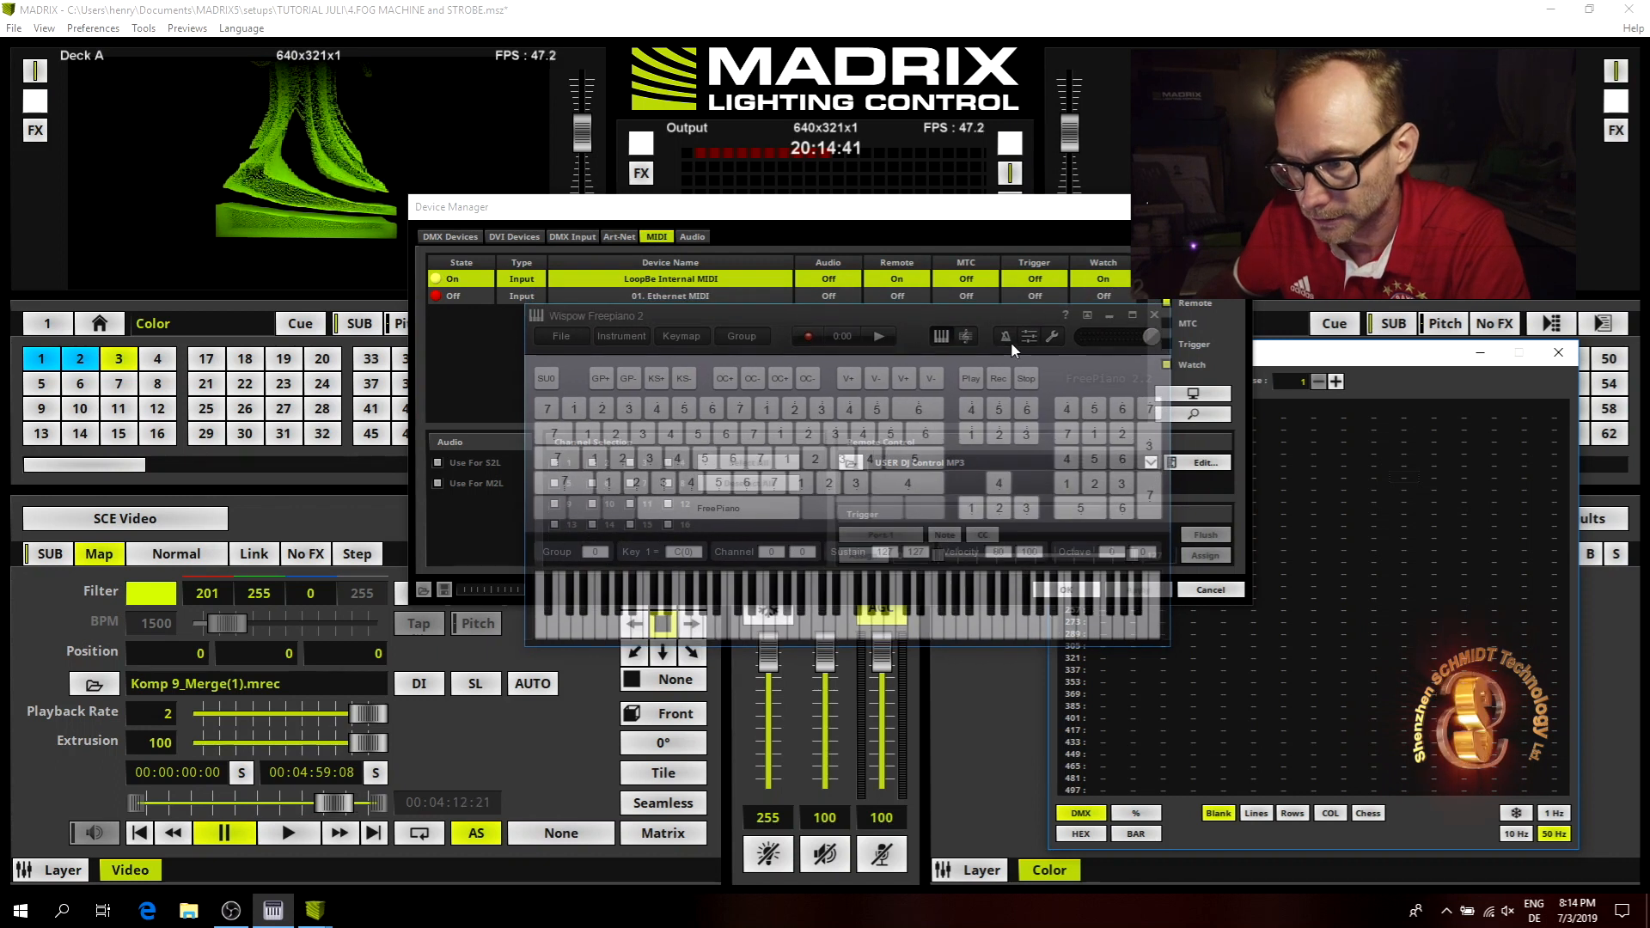
left_click(1027, 336)
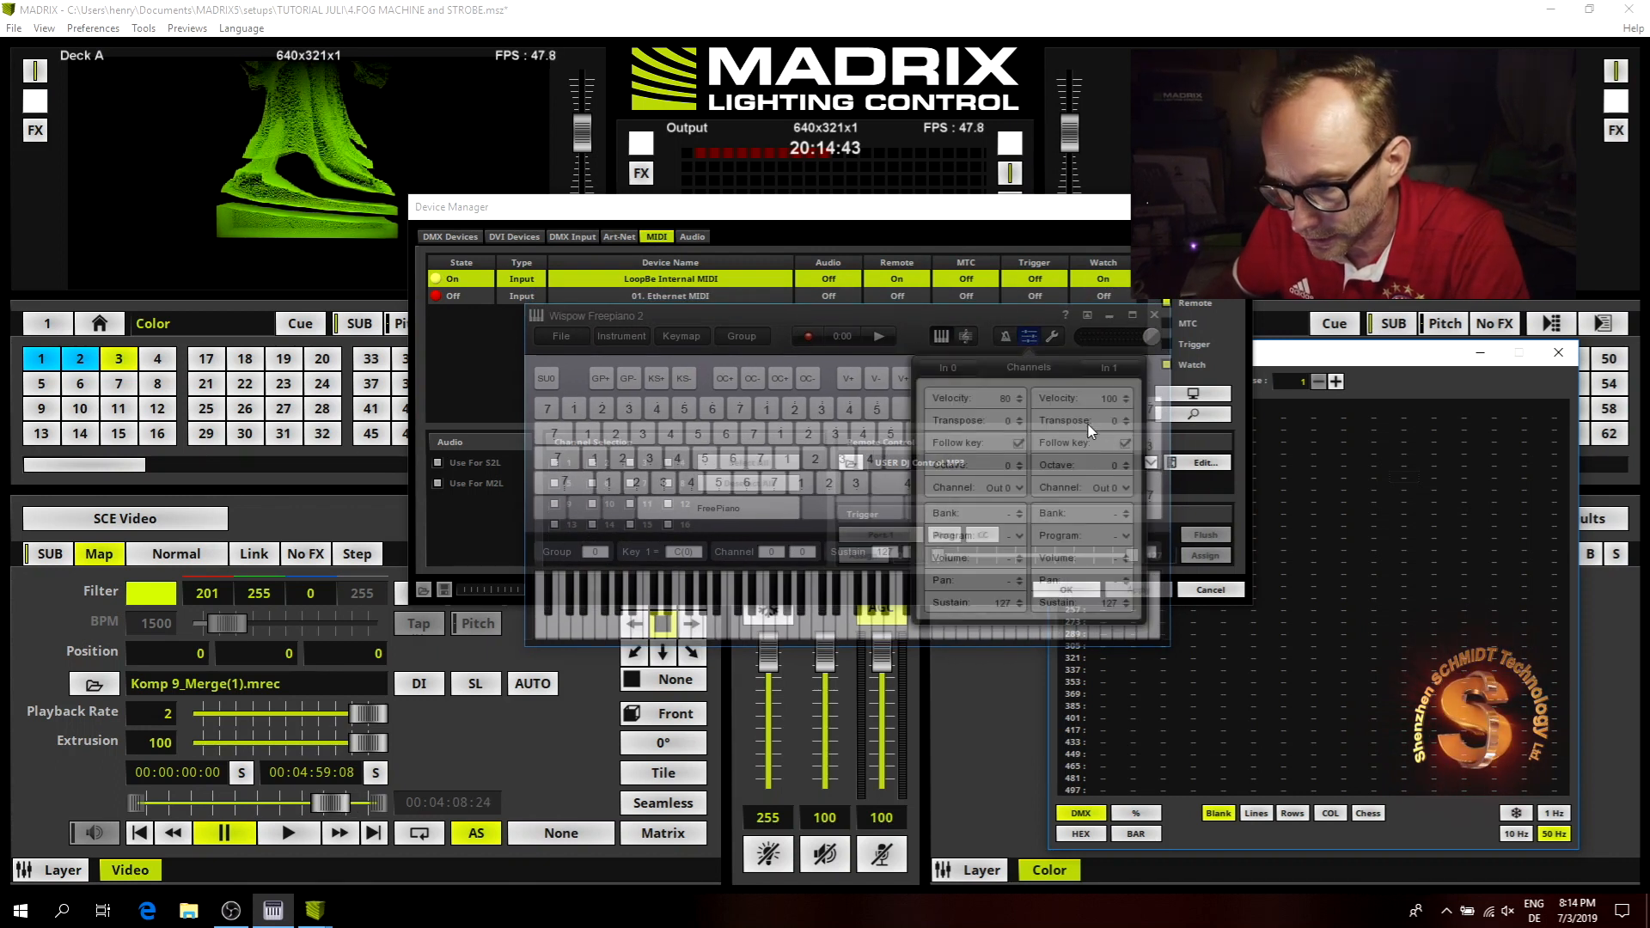
left_click(1054, 337)
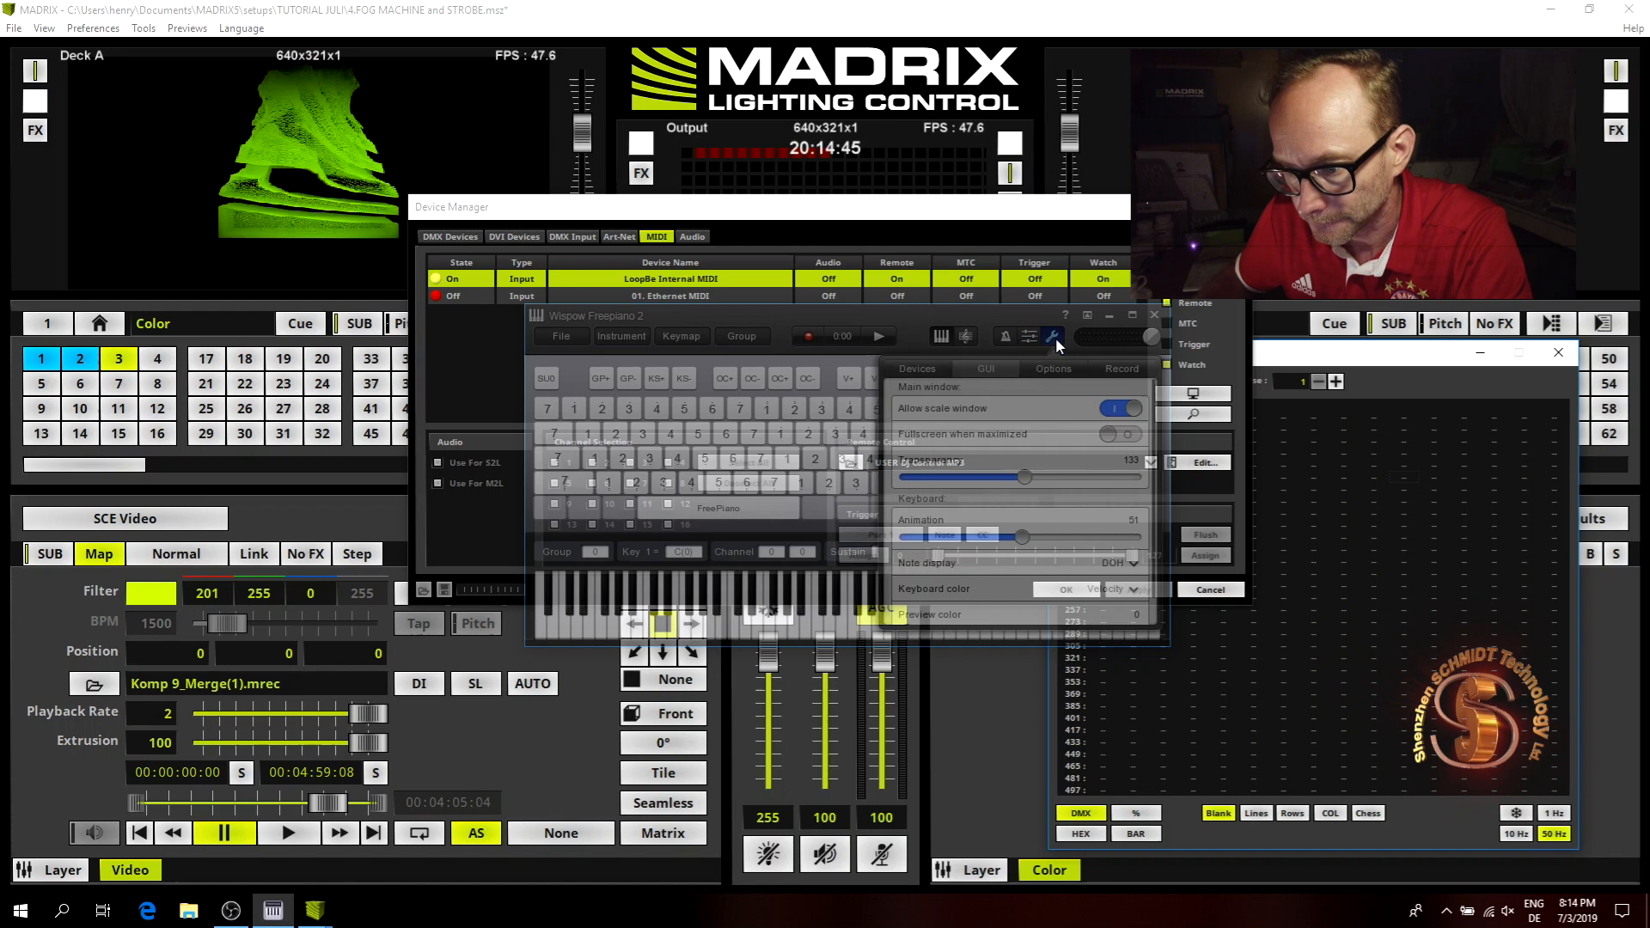
left_click_drag(1025, 477, 1176, 490)
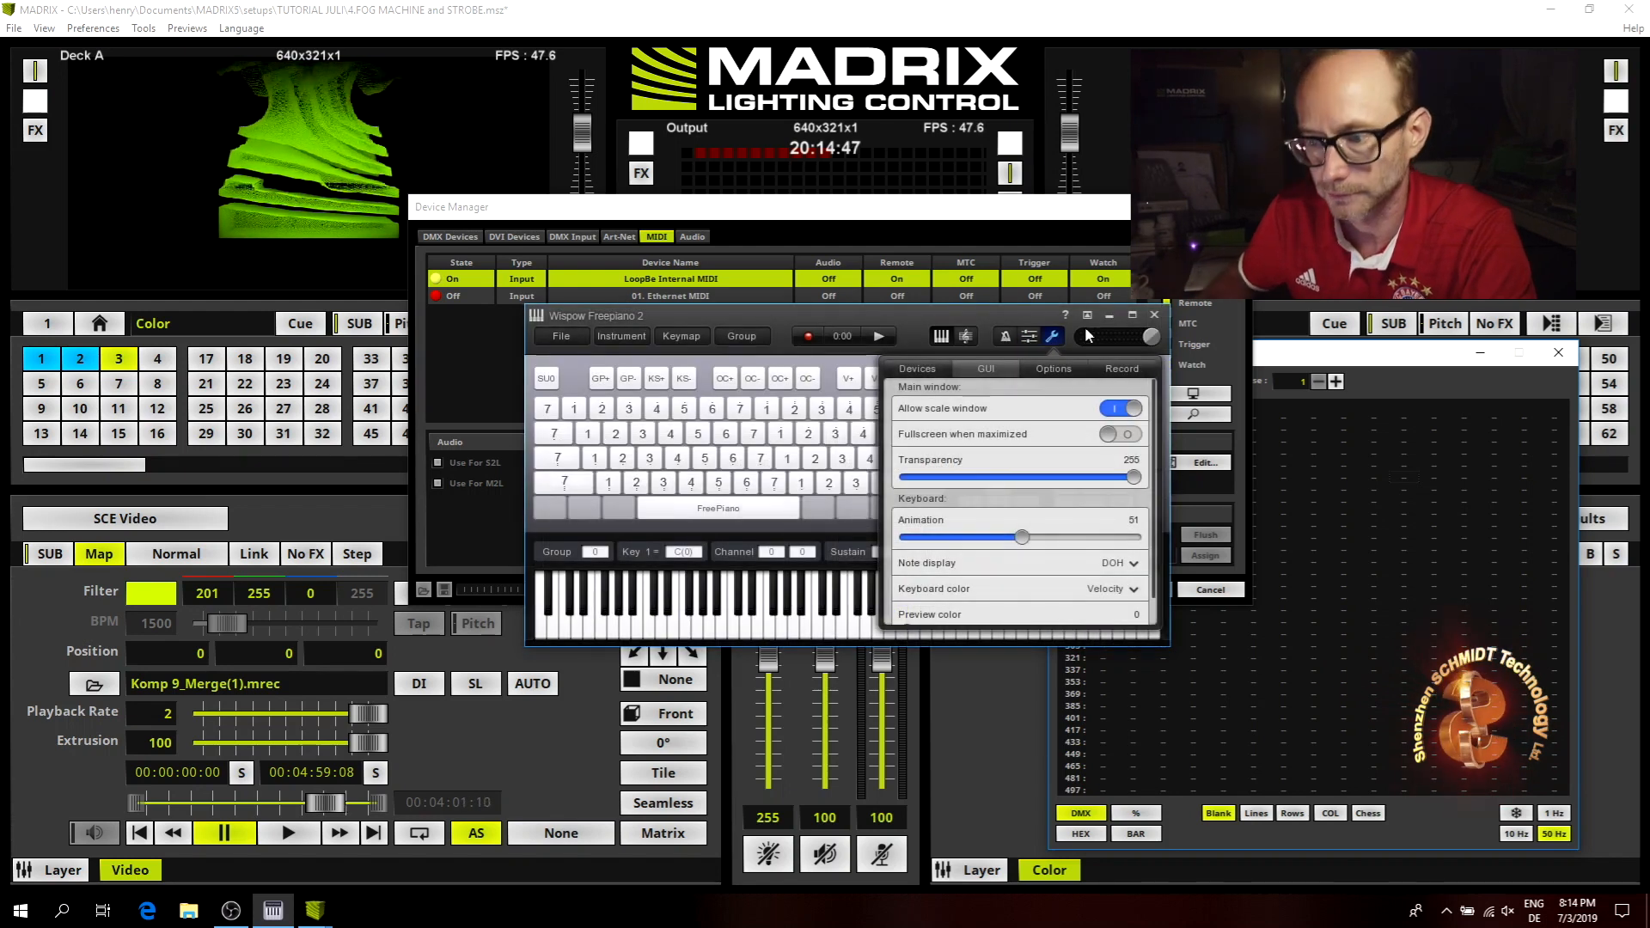
left_click_drag(980, 314, 921, 343)
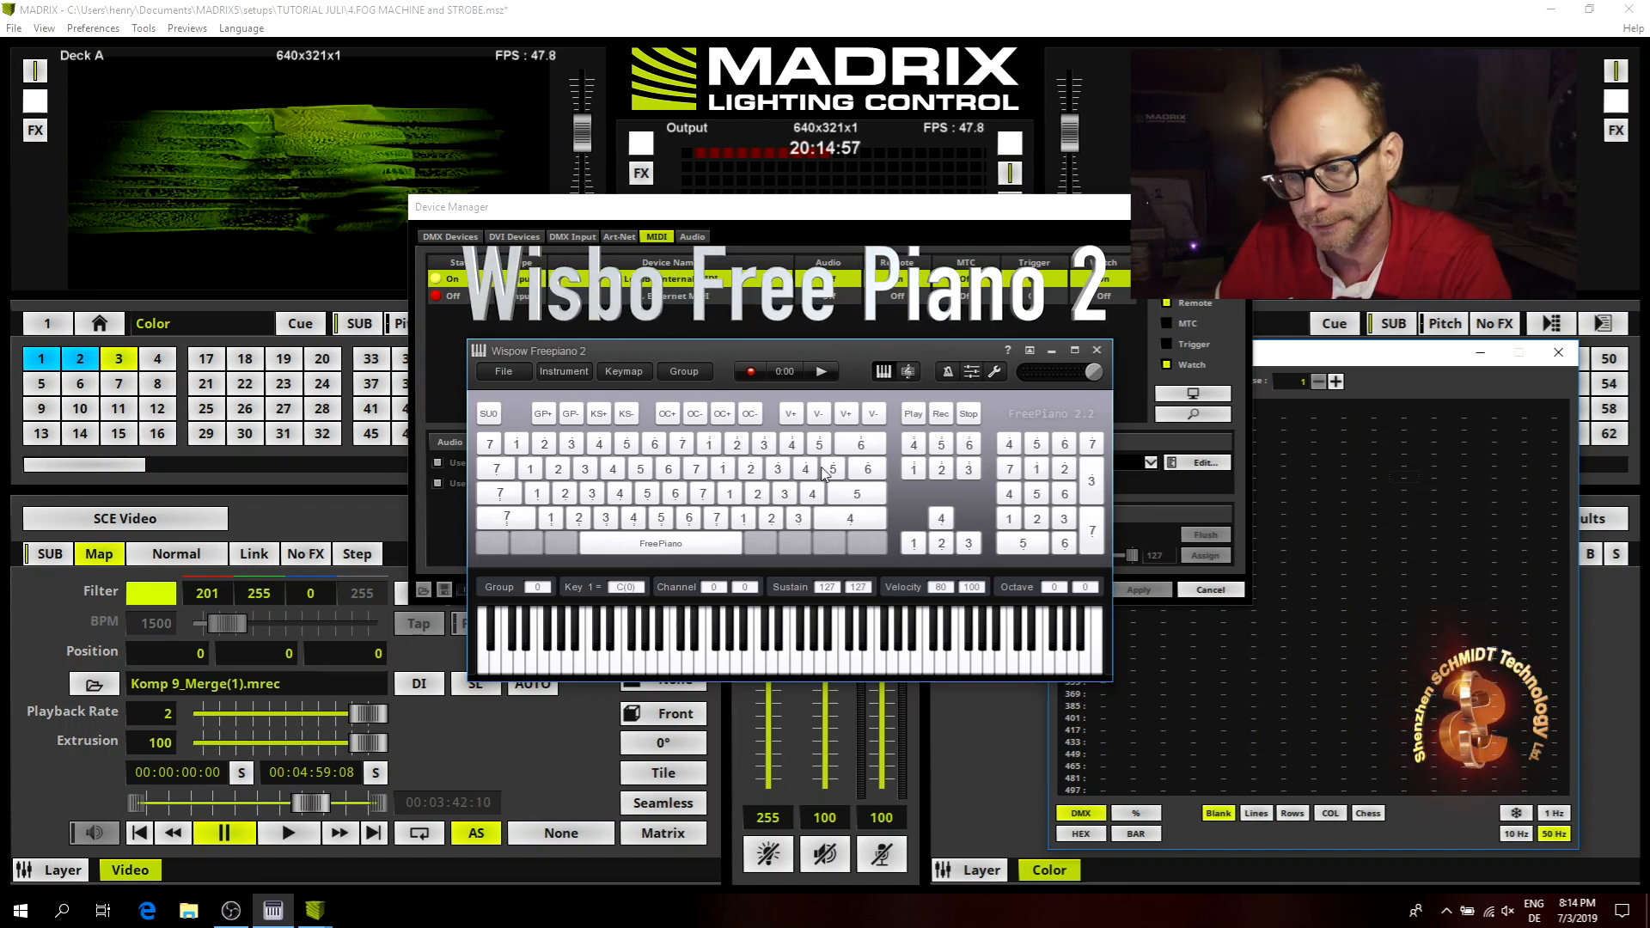
Play test notes in Freepiano with the on-screen piano and the computer keyboard.
left_click(569, 660)
left_click(568, 662)
left_click(568, 661)
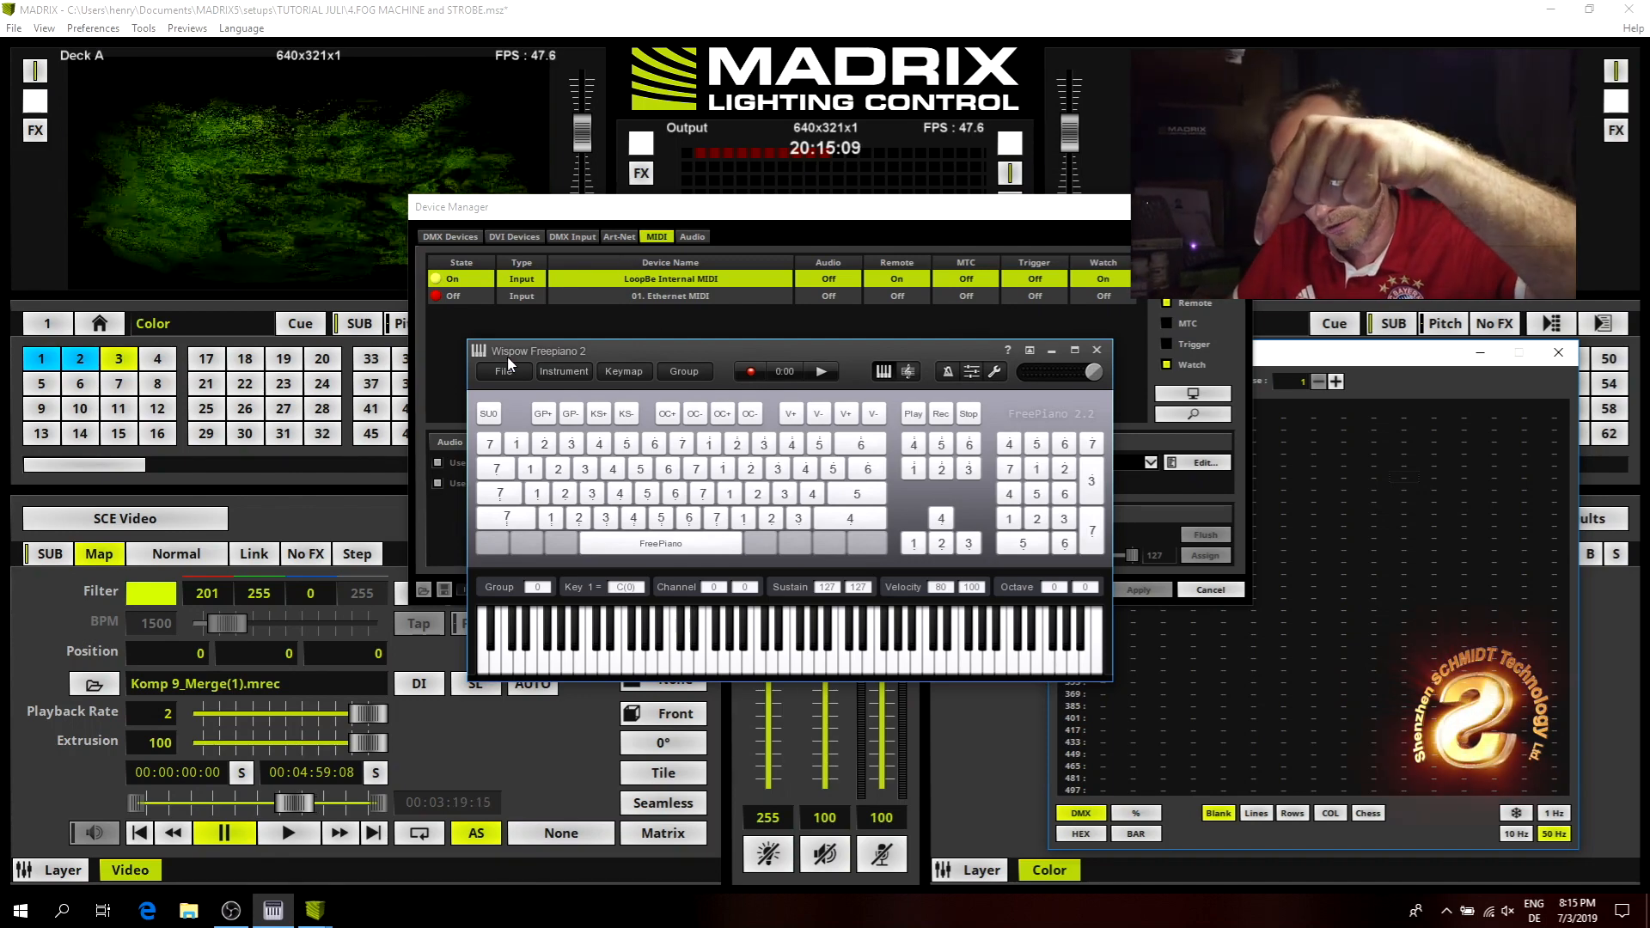
key("s")
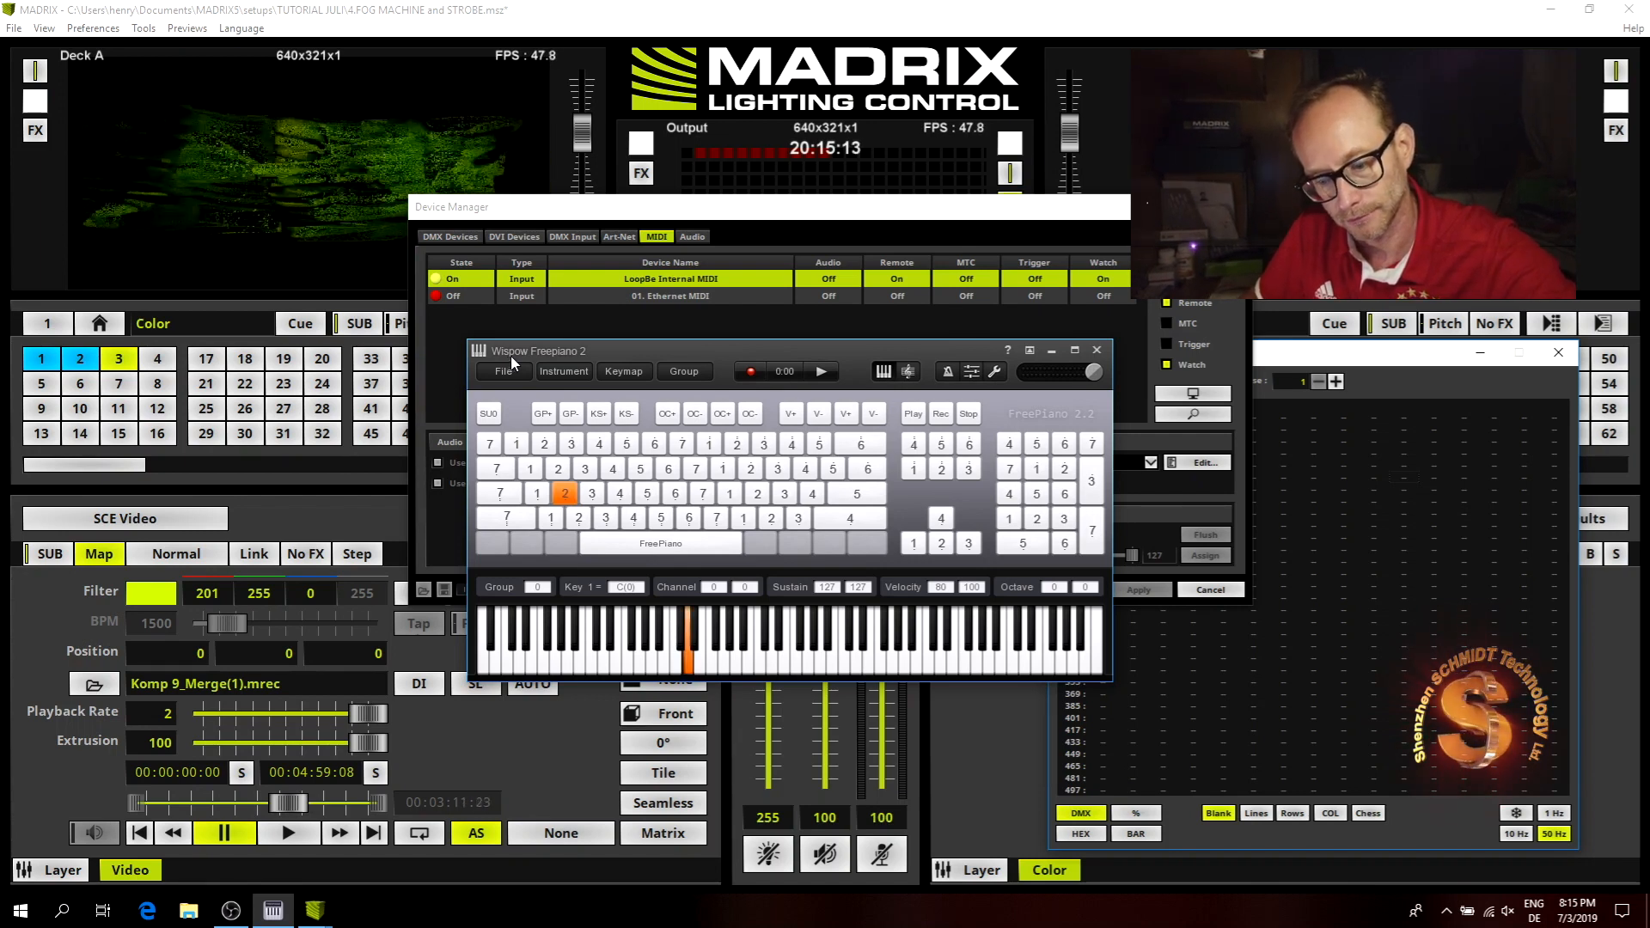
Move the MADRIX Device Manager slightly lower, return to Freepiano, and test the mapped note 2 and neighbouring notes on its keyboard.
left_click_drag(710, 217, 721, 282)
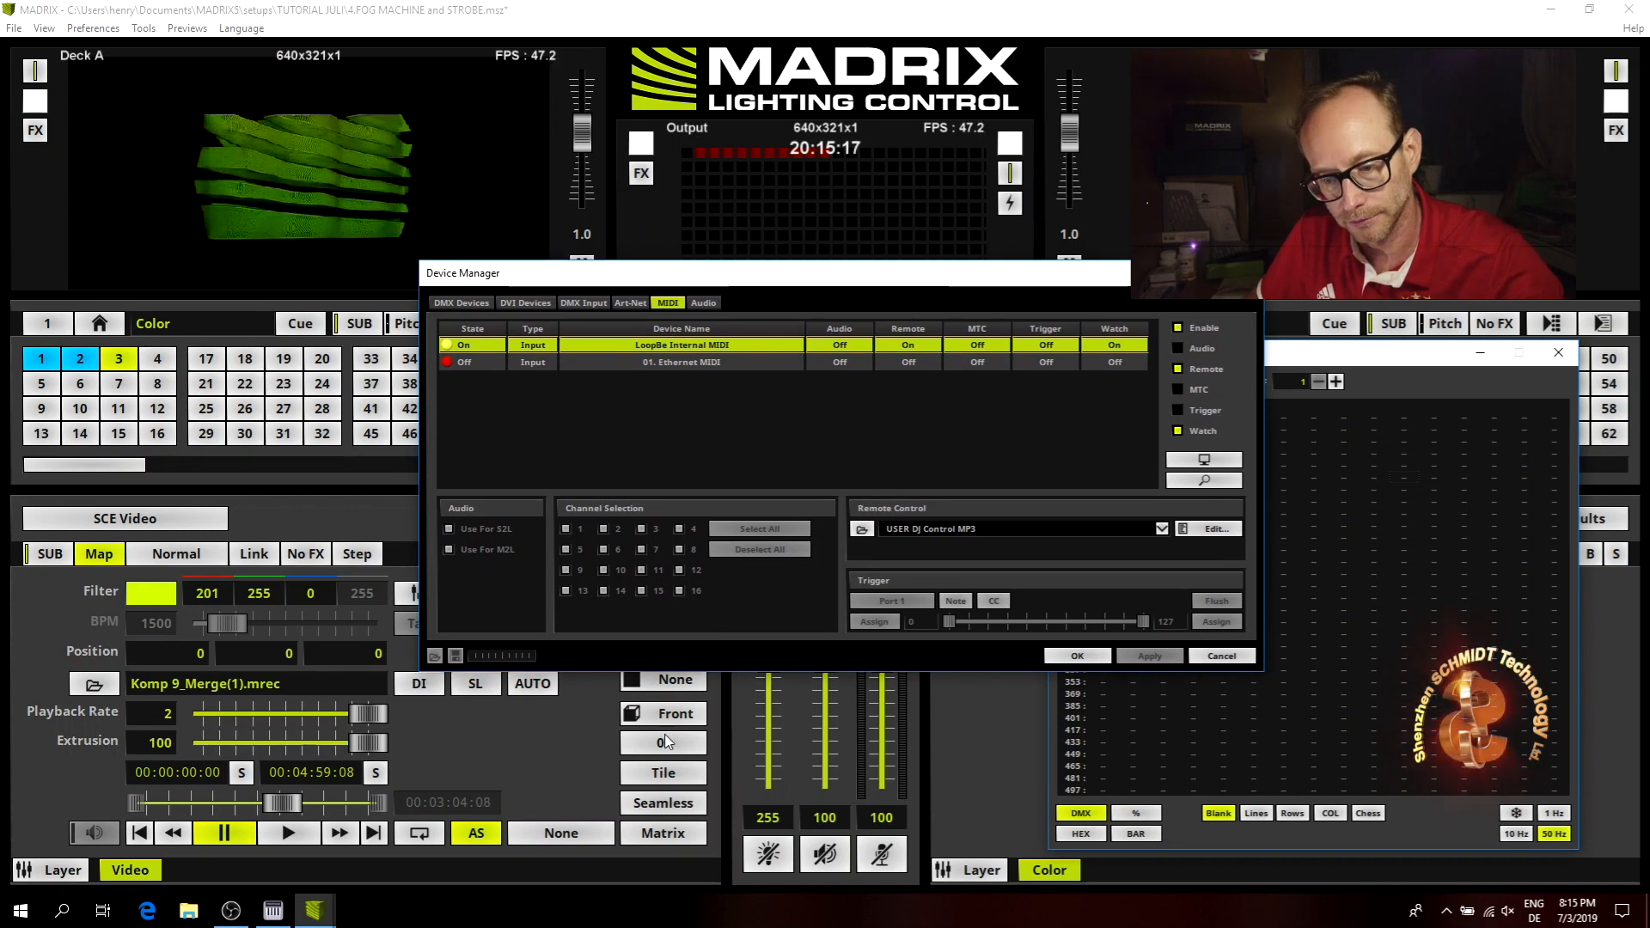
left_click(273, 910)
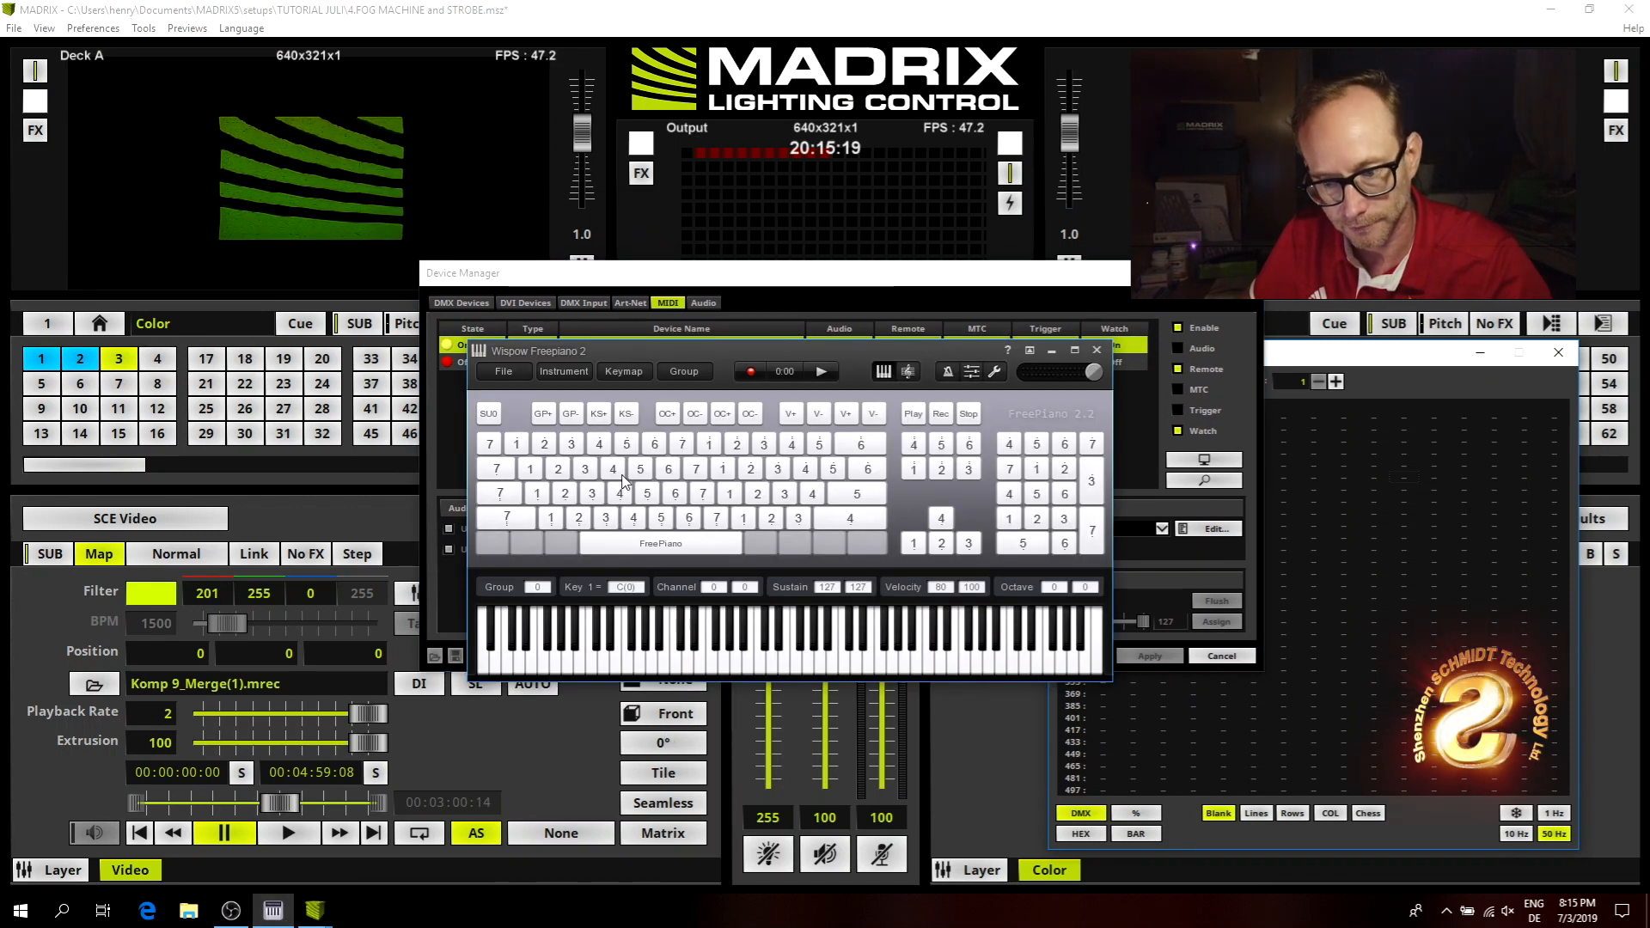
key("s")
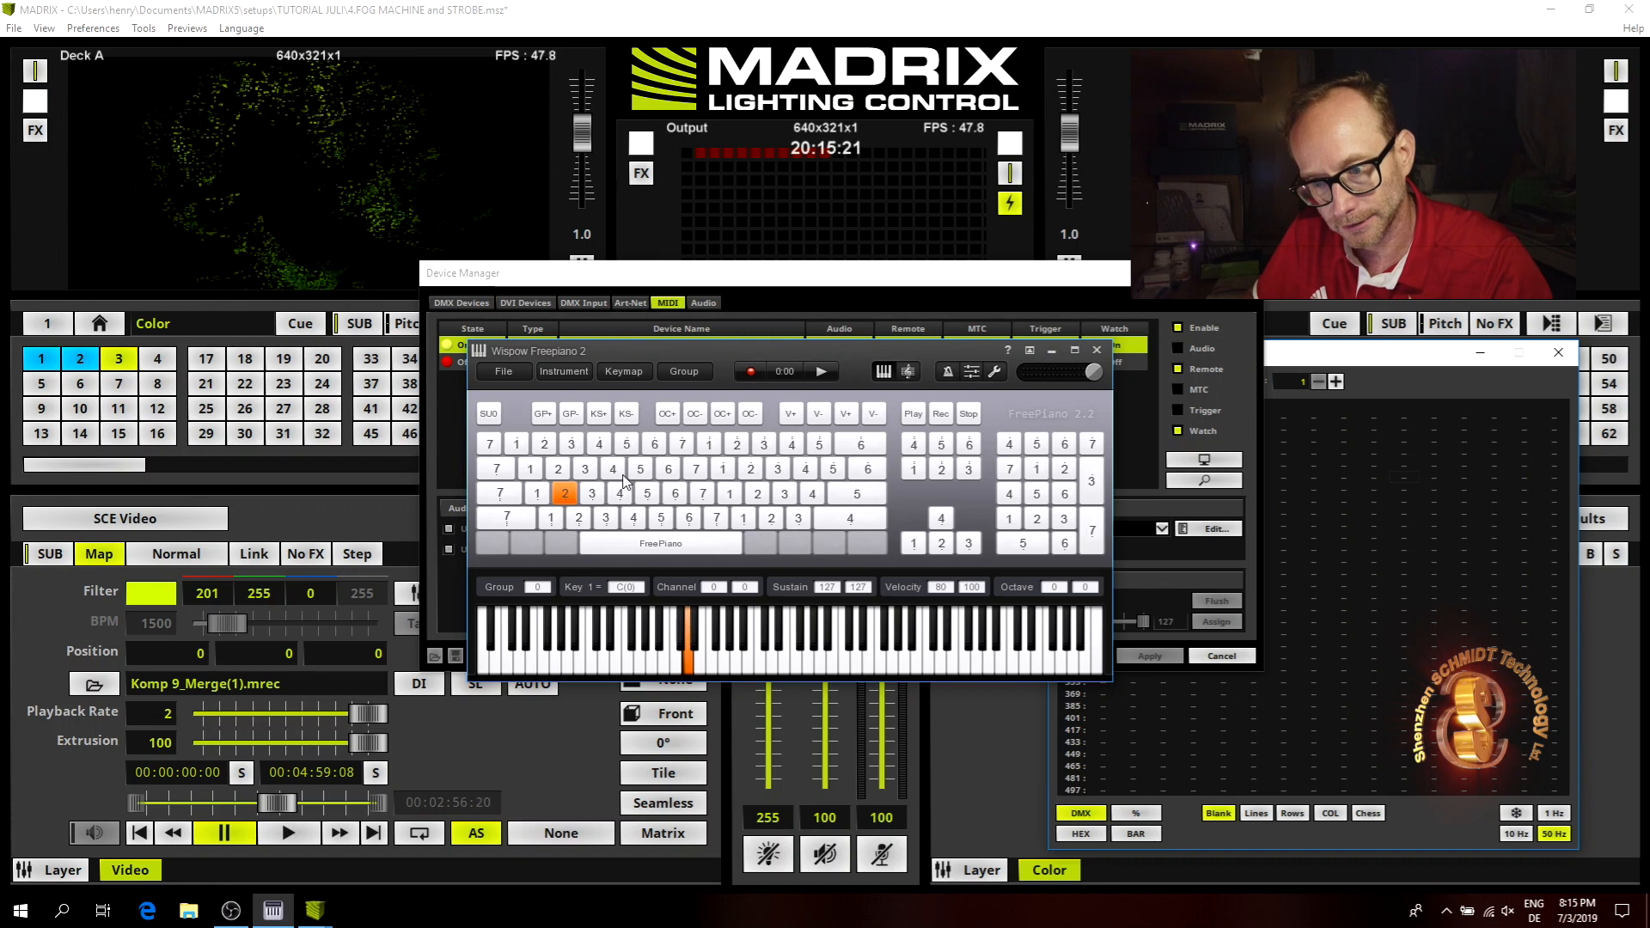
key("s")
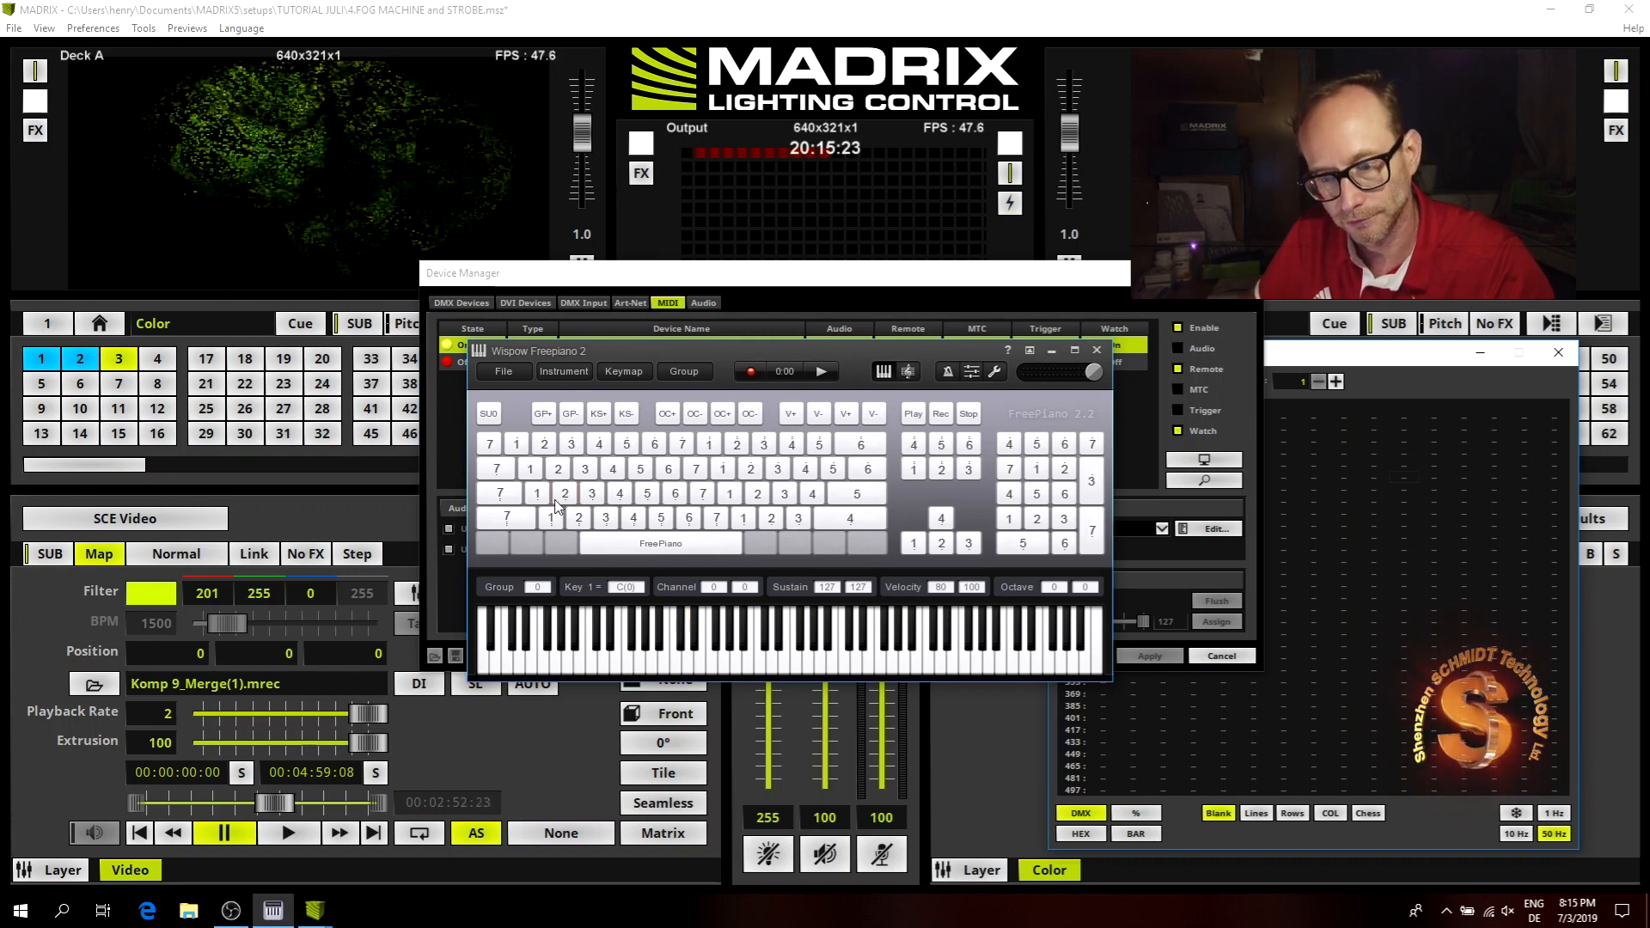
left_click(568, 497)
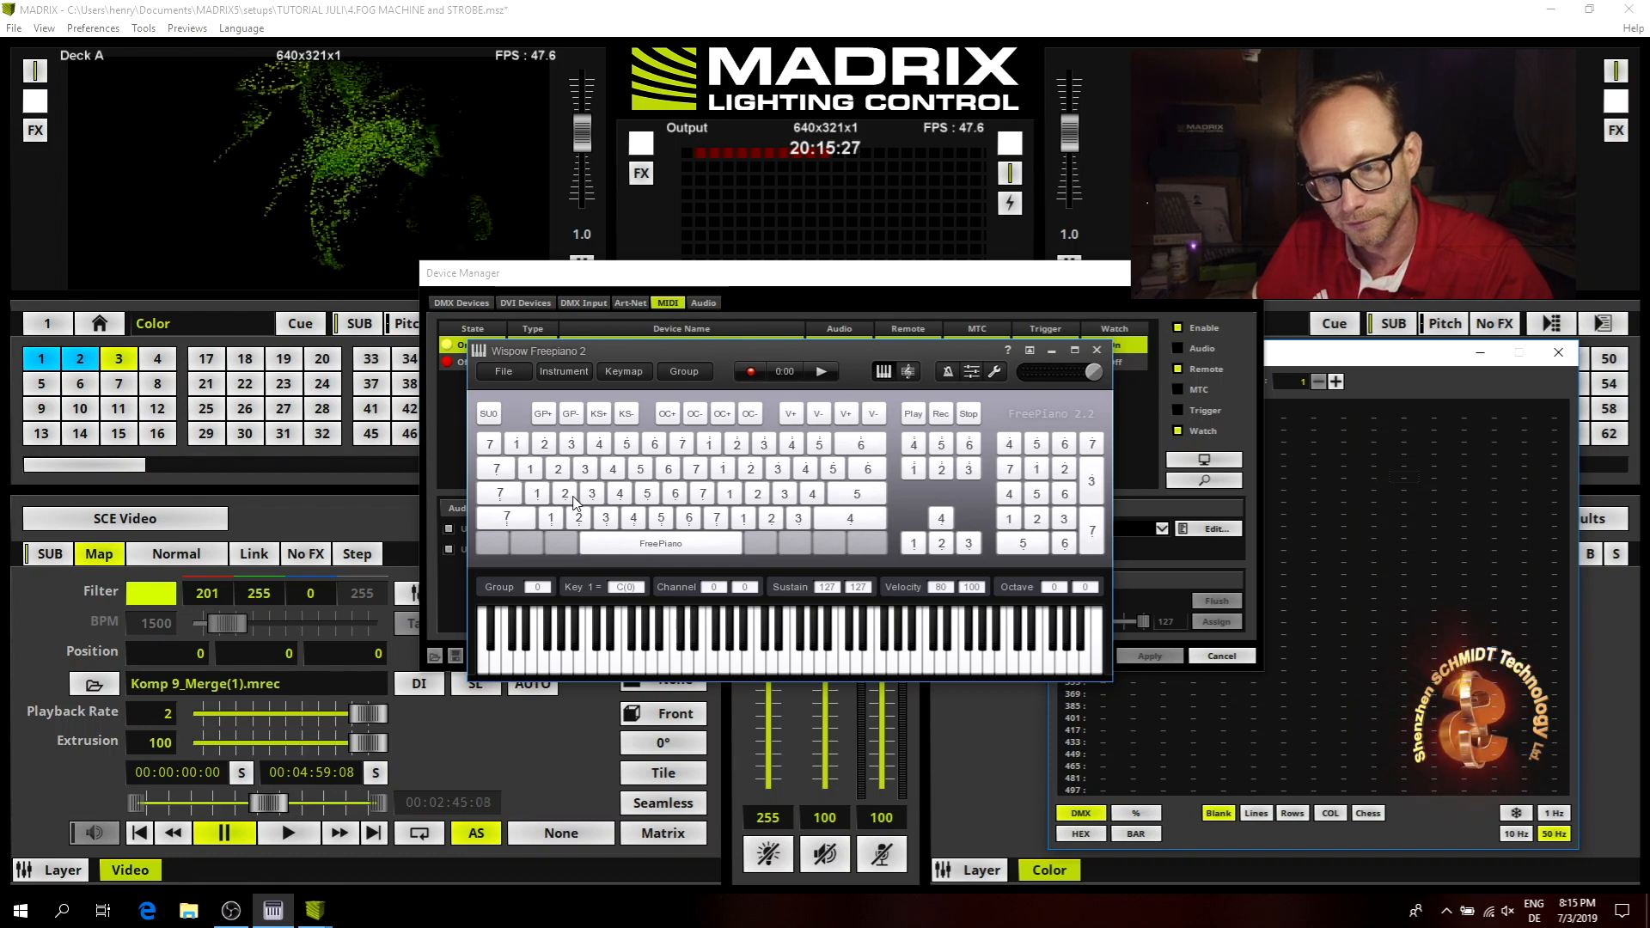
left_click(572, 444)
left_click(599, 444)
left_click(626, 443)
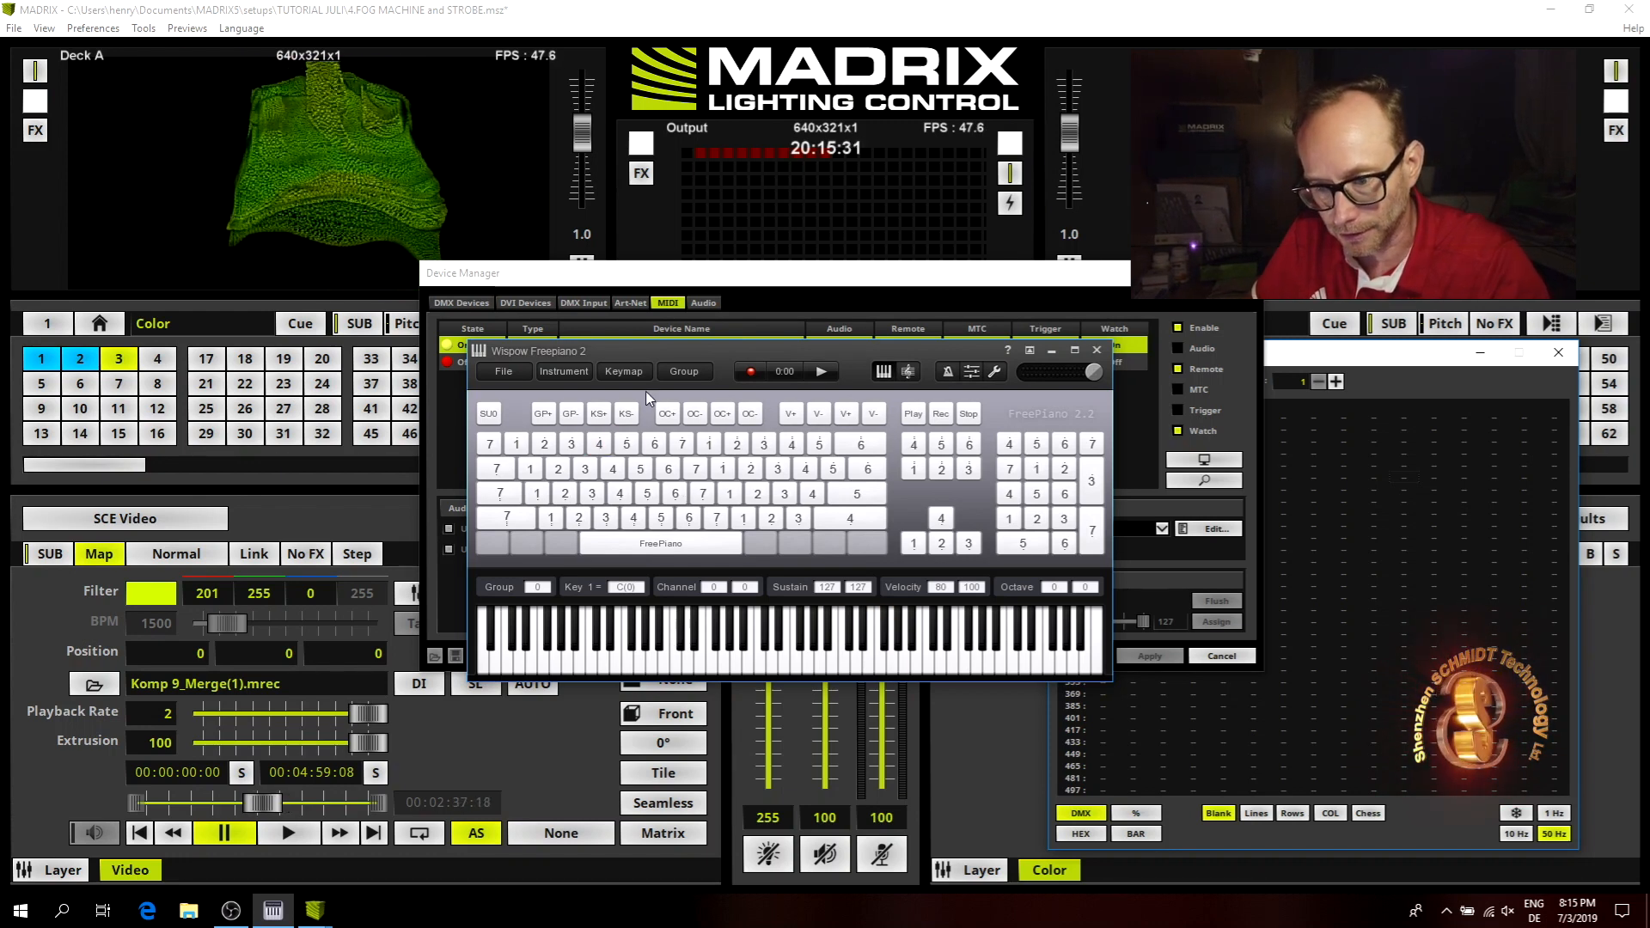
Examine Freepiano's keyboard options, including Background input mode, and minimize the program to return to the Device Manager.
left_click(994, 373)
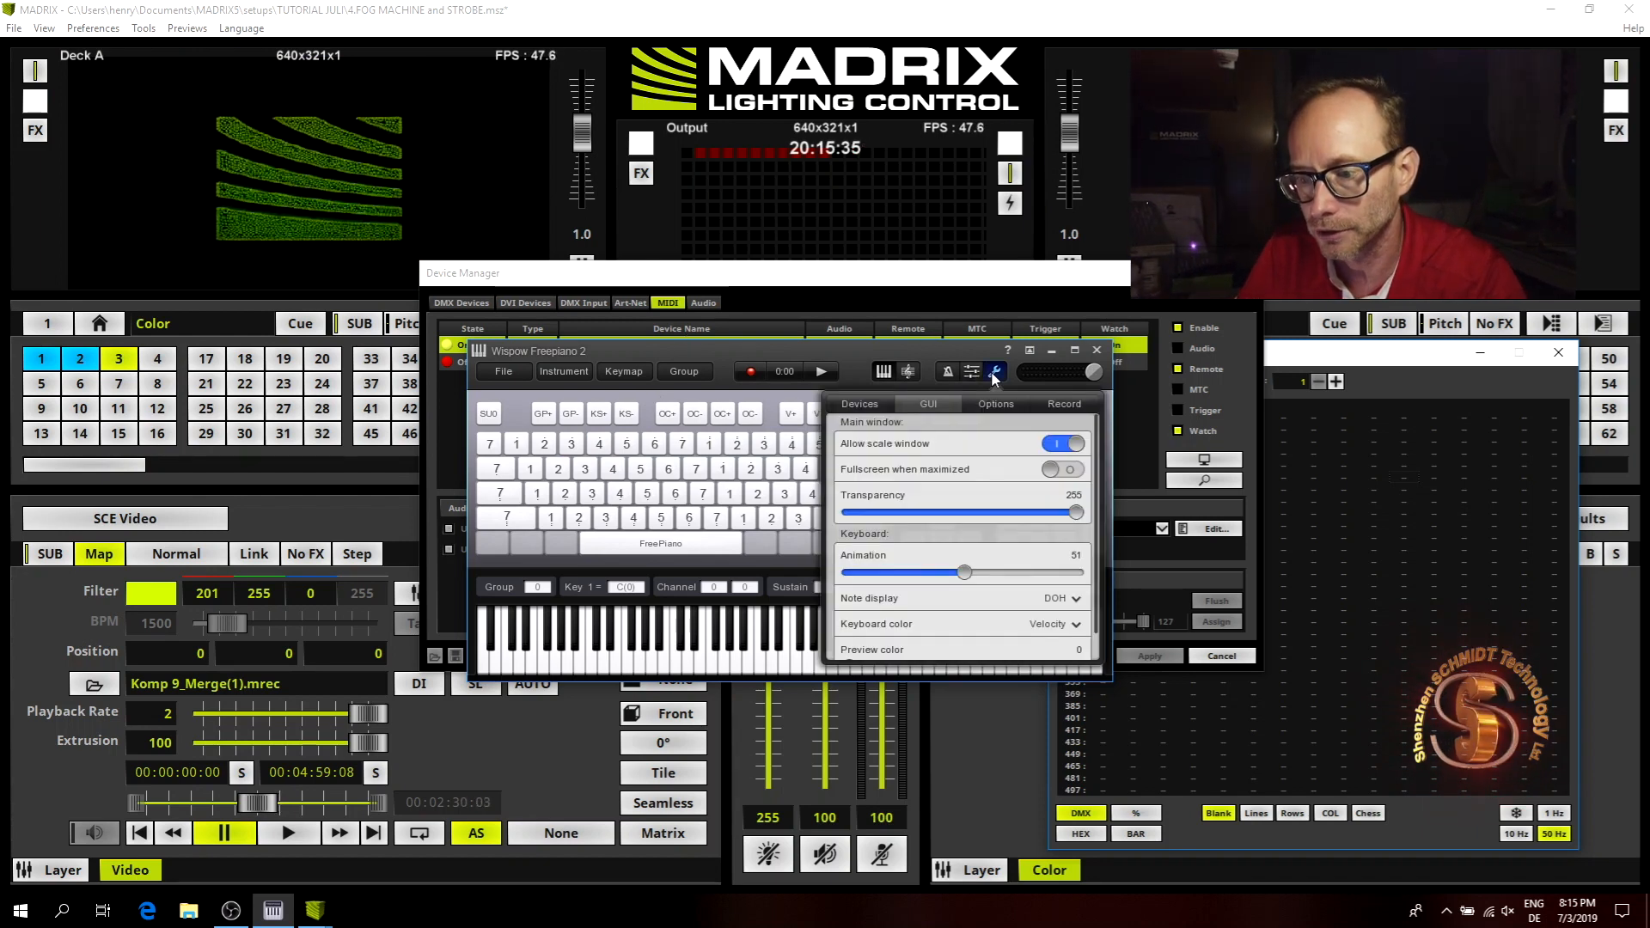
left_click(1002, 409)
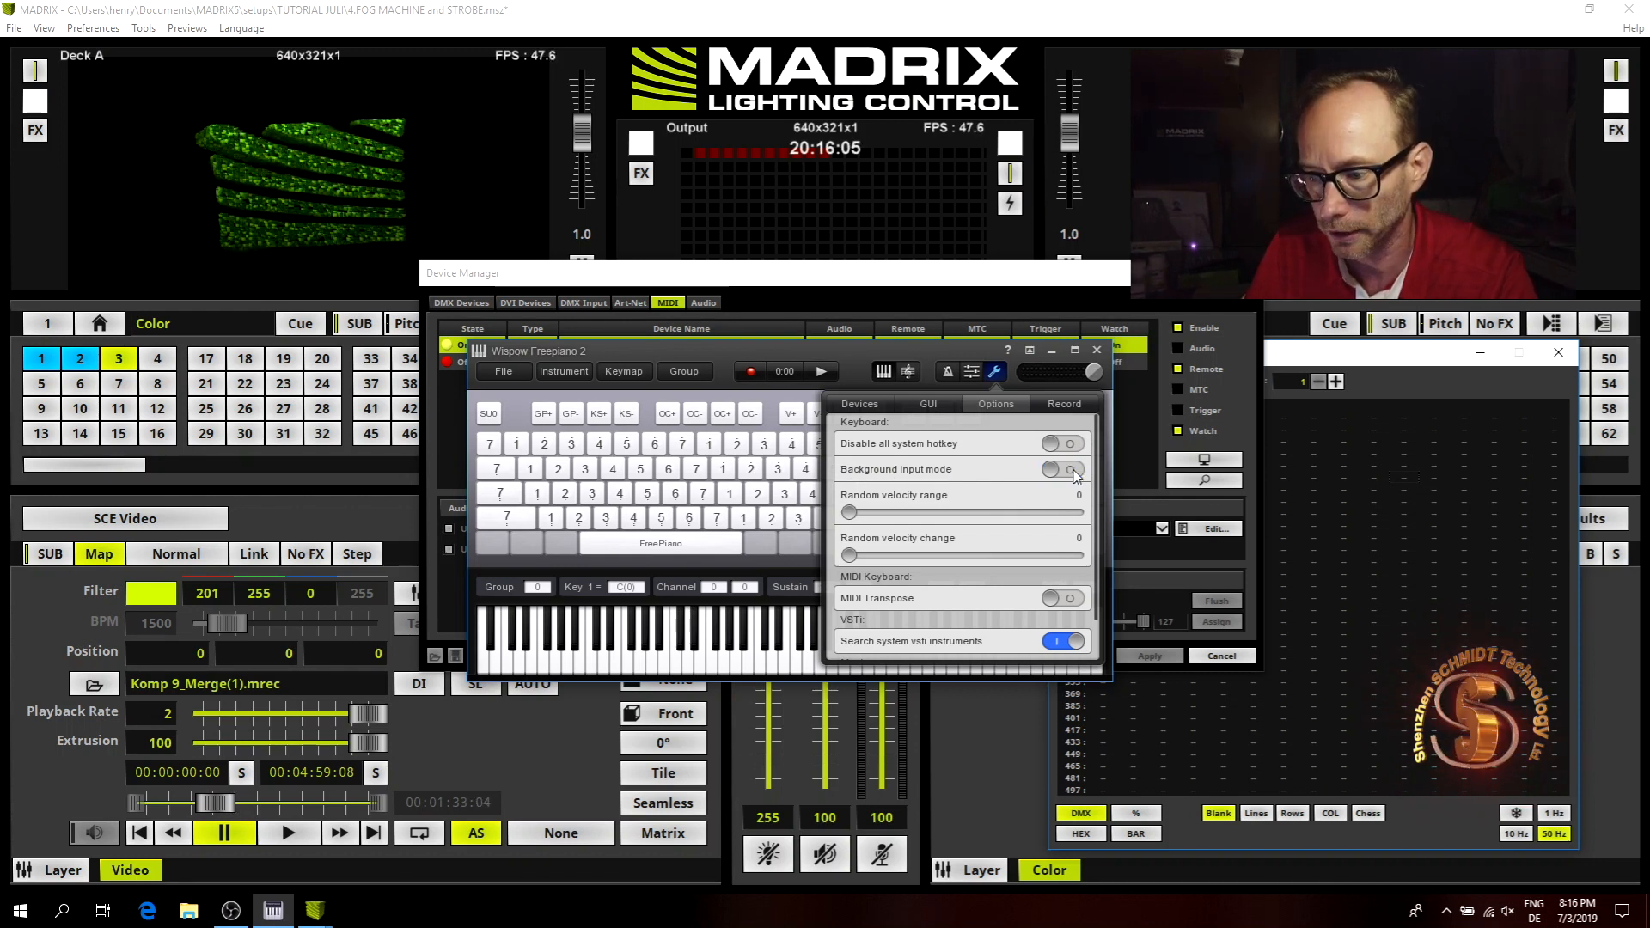
left_click_drag(841, 365, 907, 371)
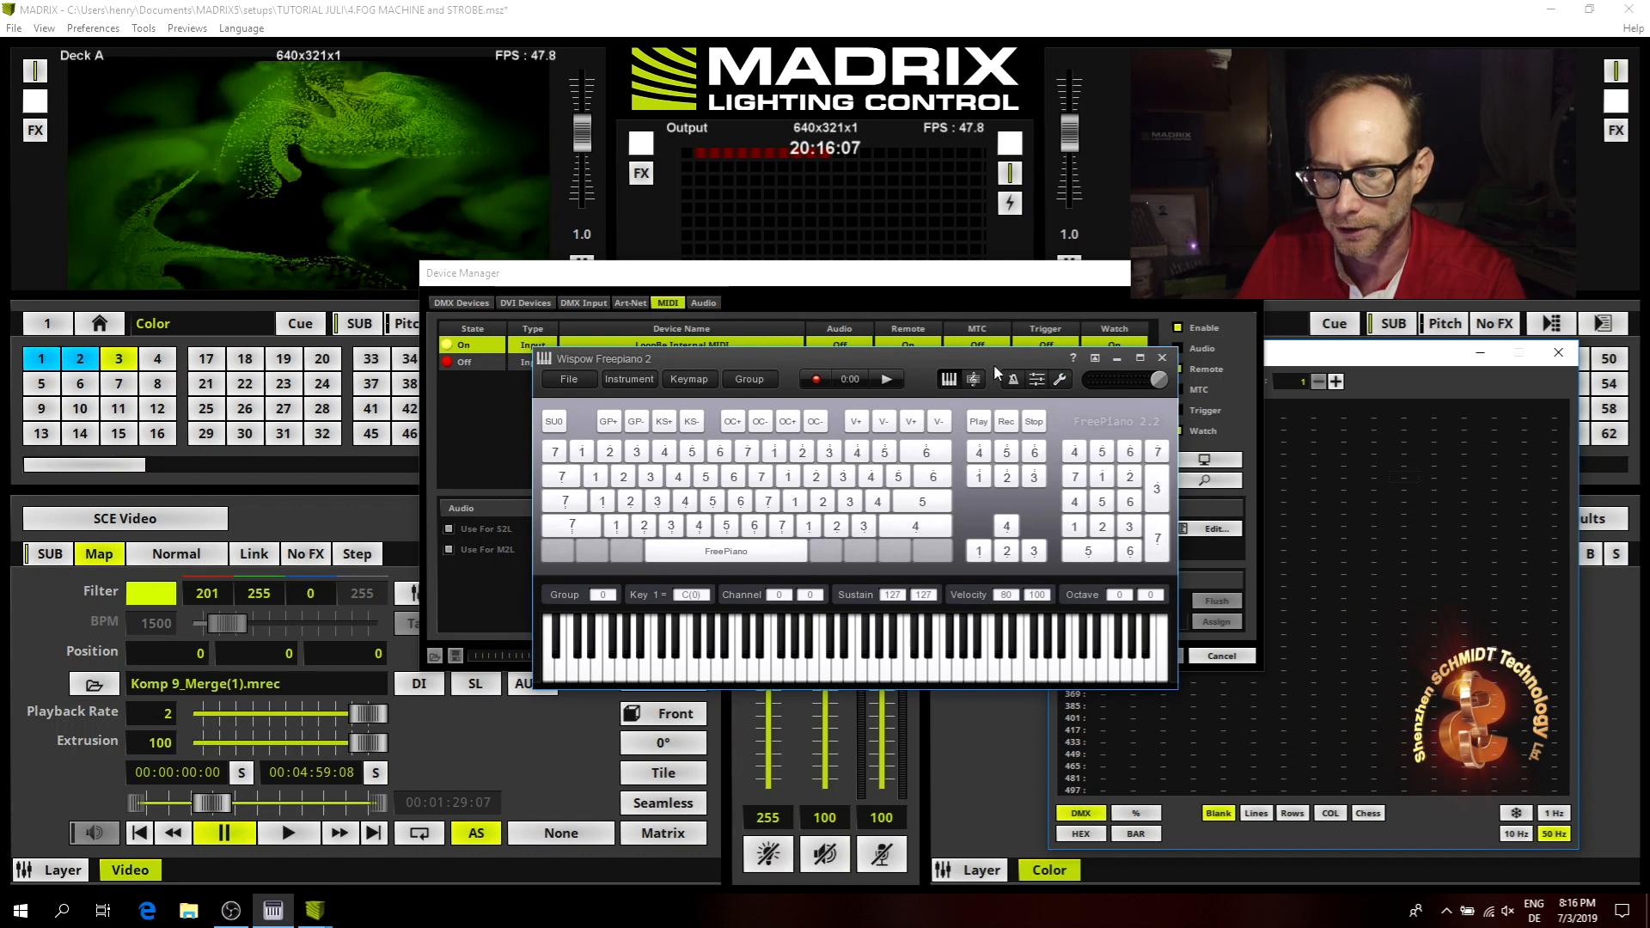
left_click(1117, 360)
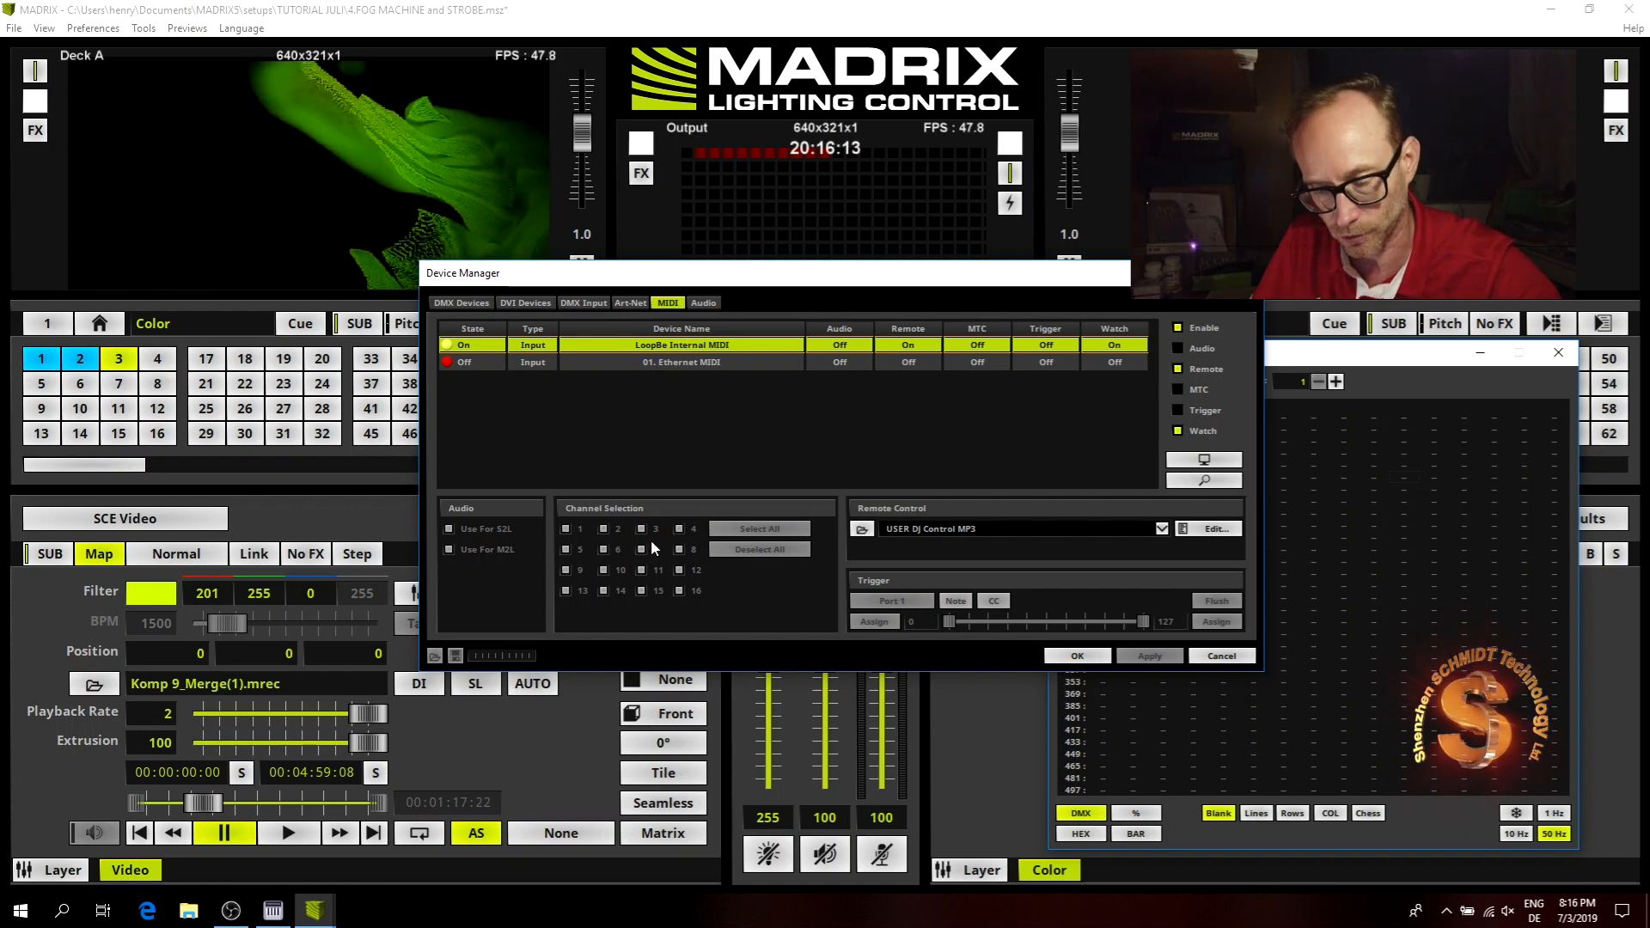
Restore Freepiano, play a test note, enable Background input mode in its options, and minimize the program.
left_click(273, 910)
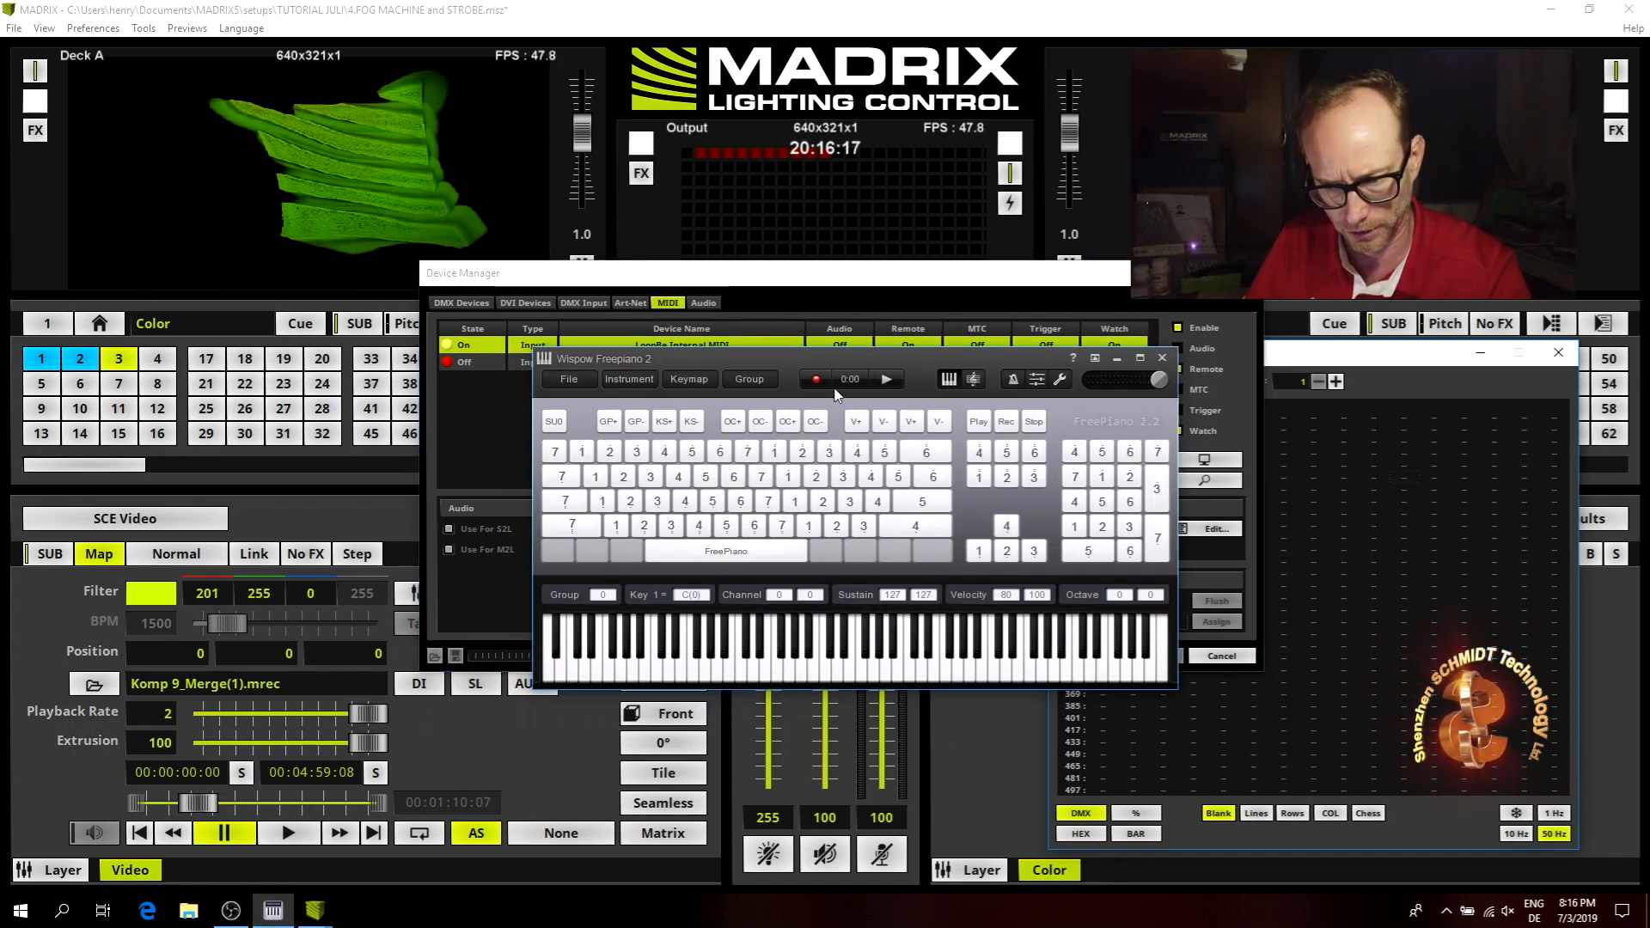
left_click_drag(926, 371, 922, 357)
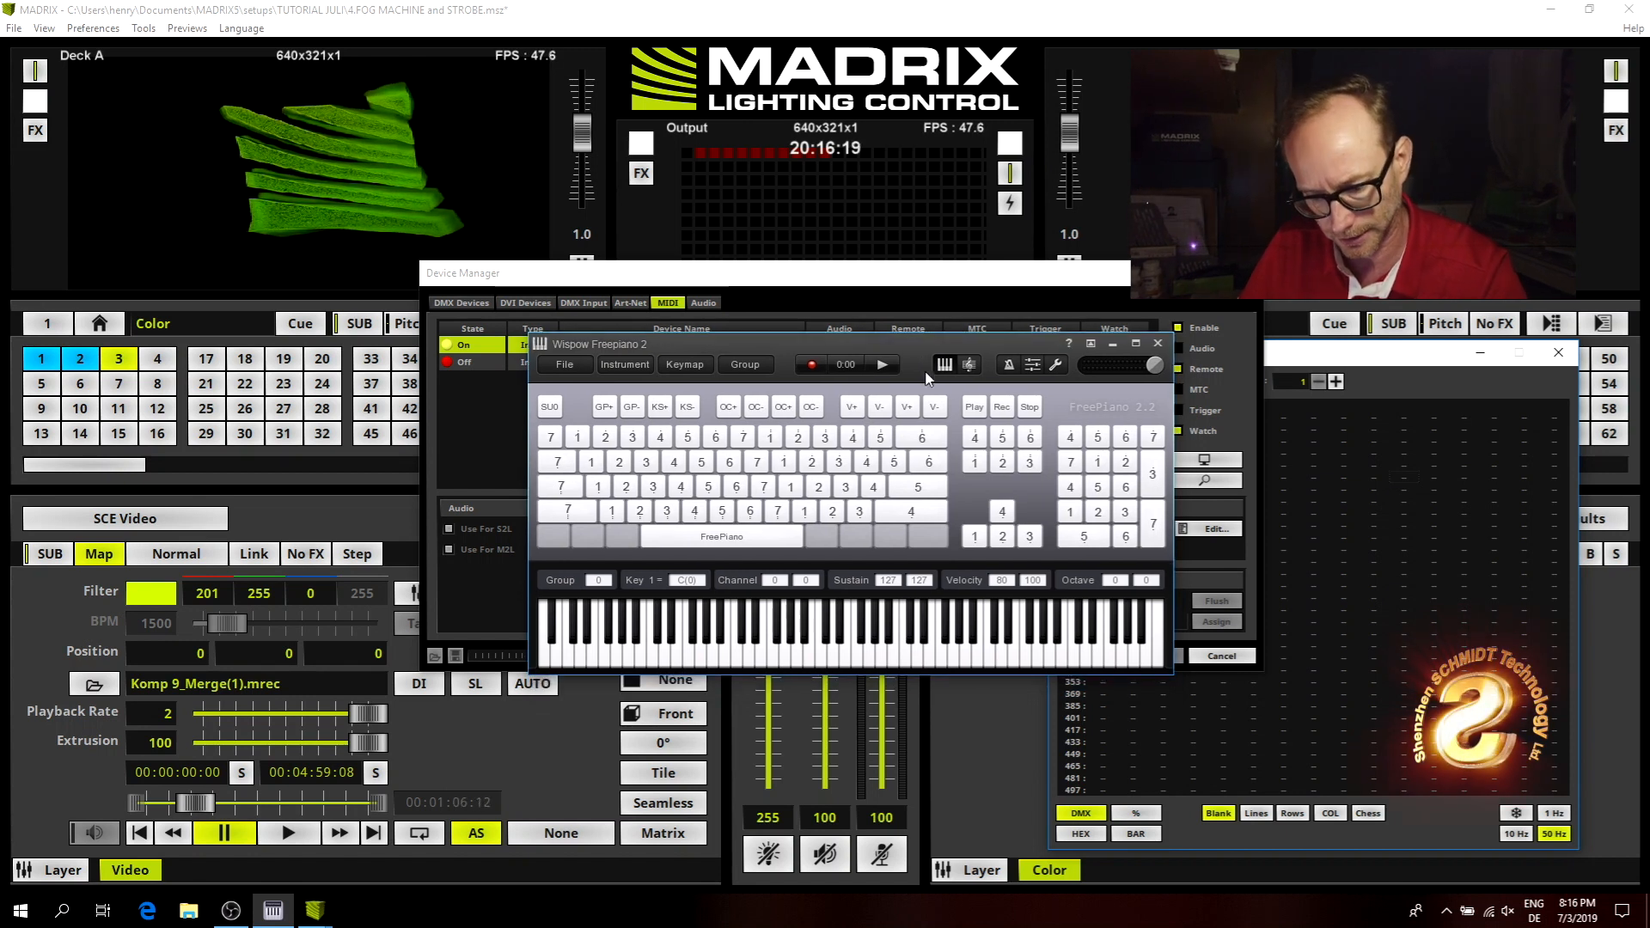
key("s")
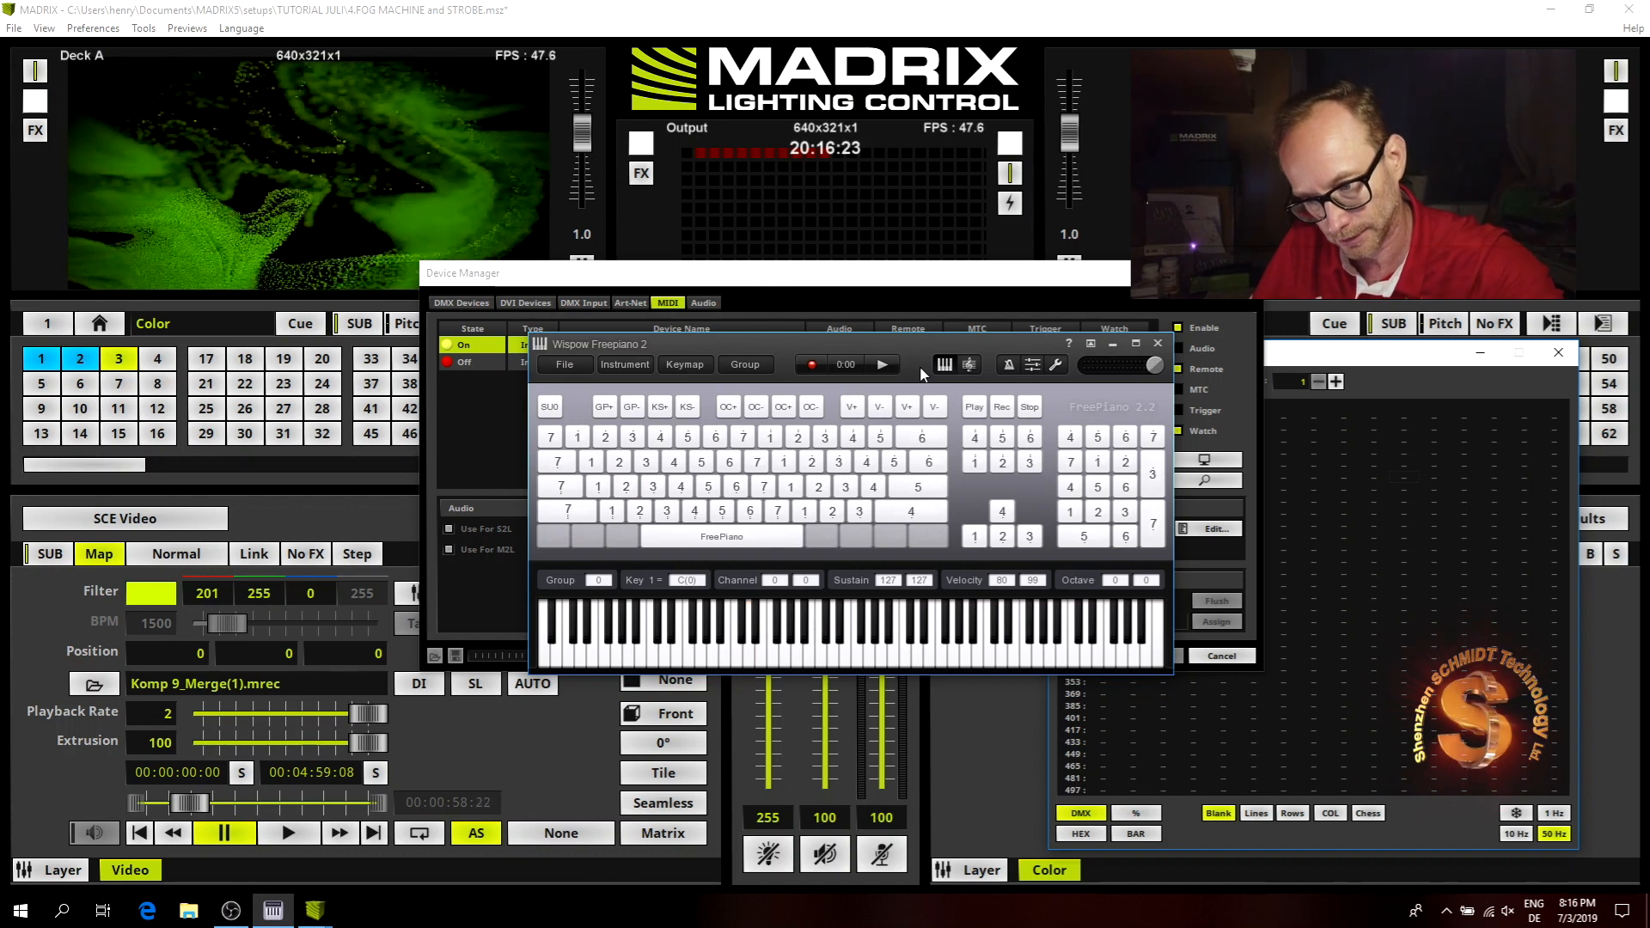
left_click(1055, 365)
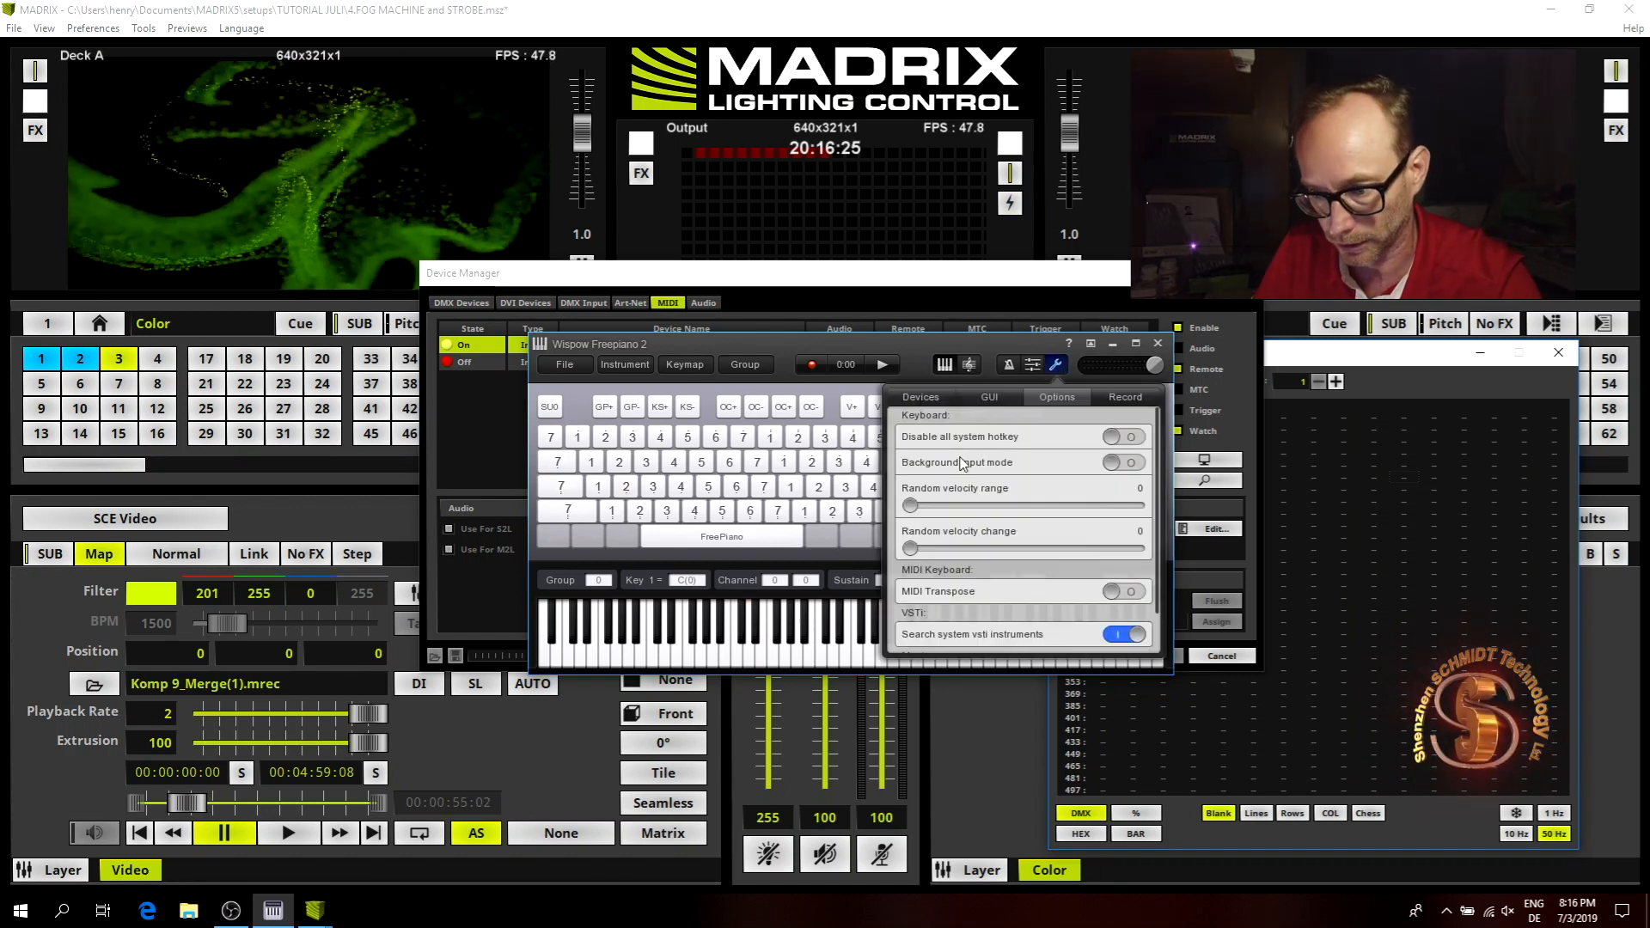
left_click(1118, 464)
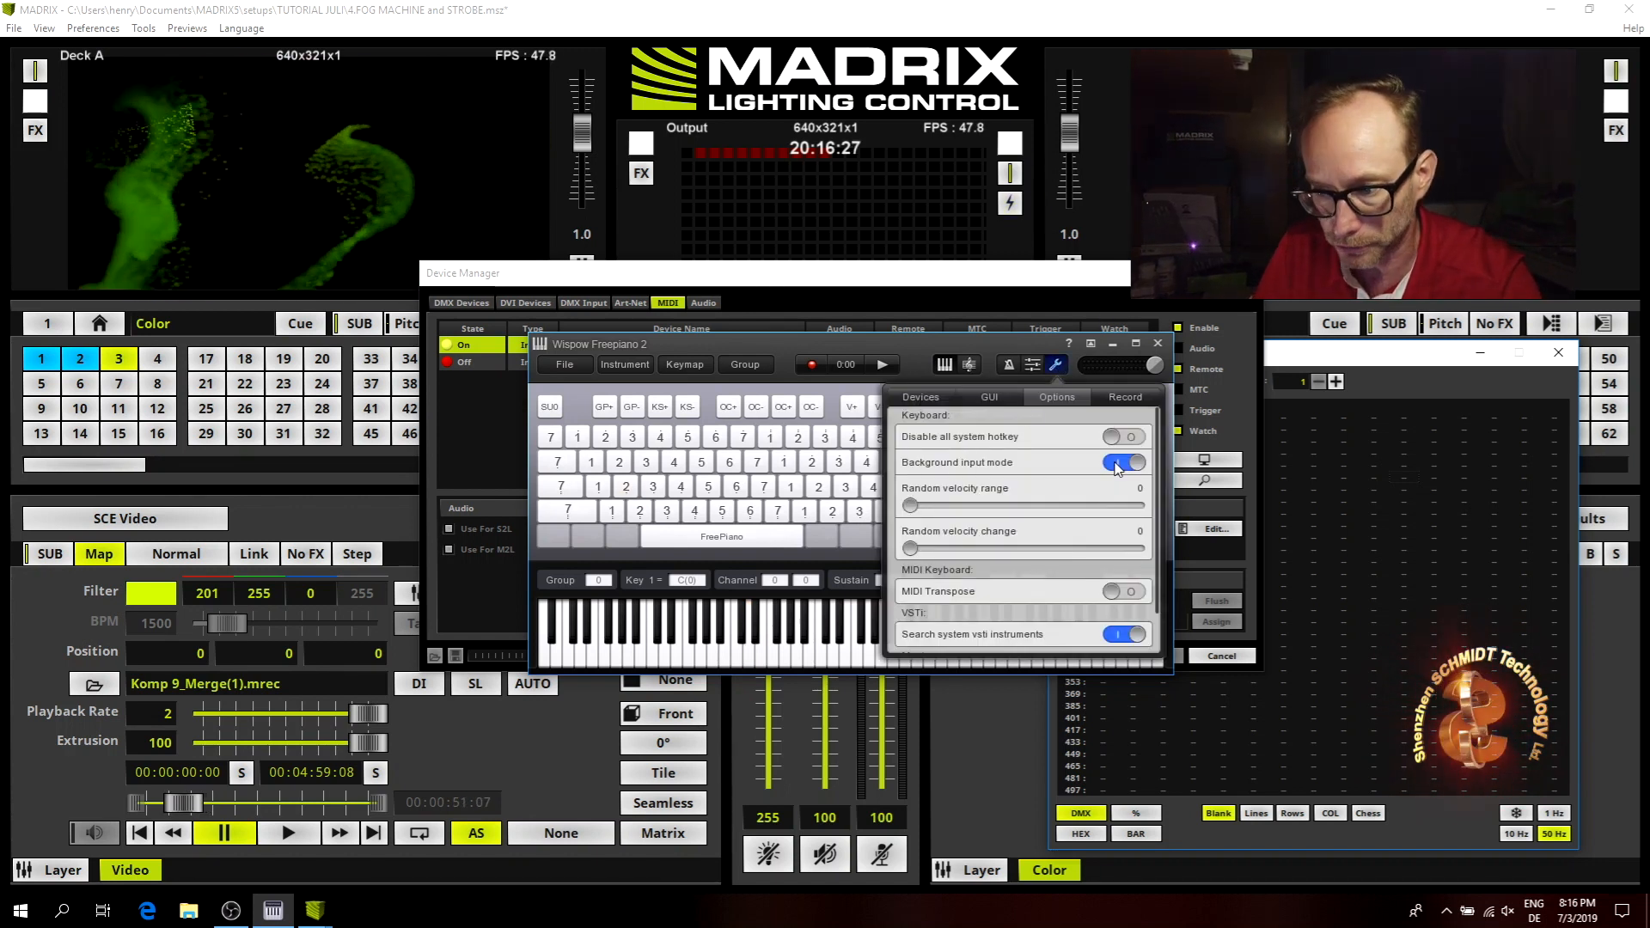
left_click(1113, 344)
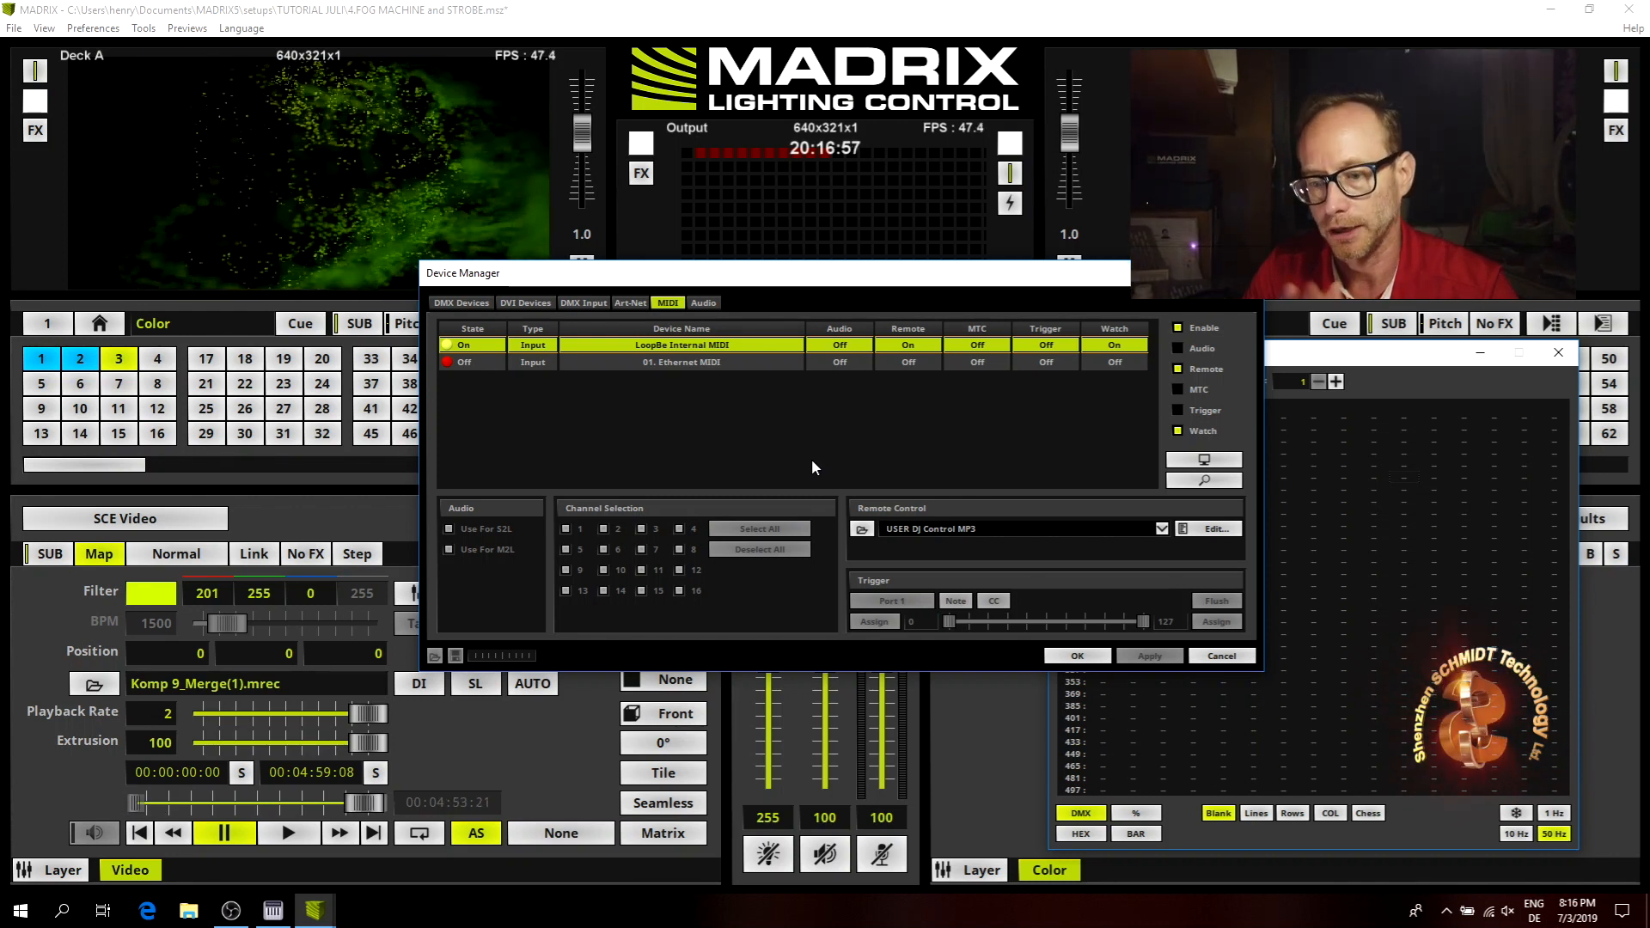
Search Google in Edge for wispow free piano 2, view the FreePiano site and its SourceForge download files, and close all browser tabs.
right_click(272, 910)
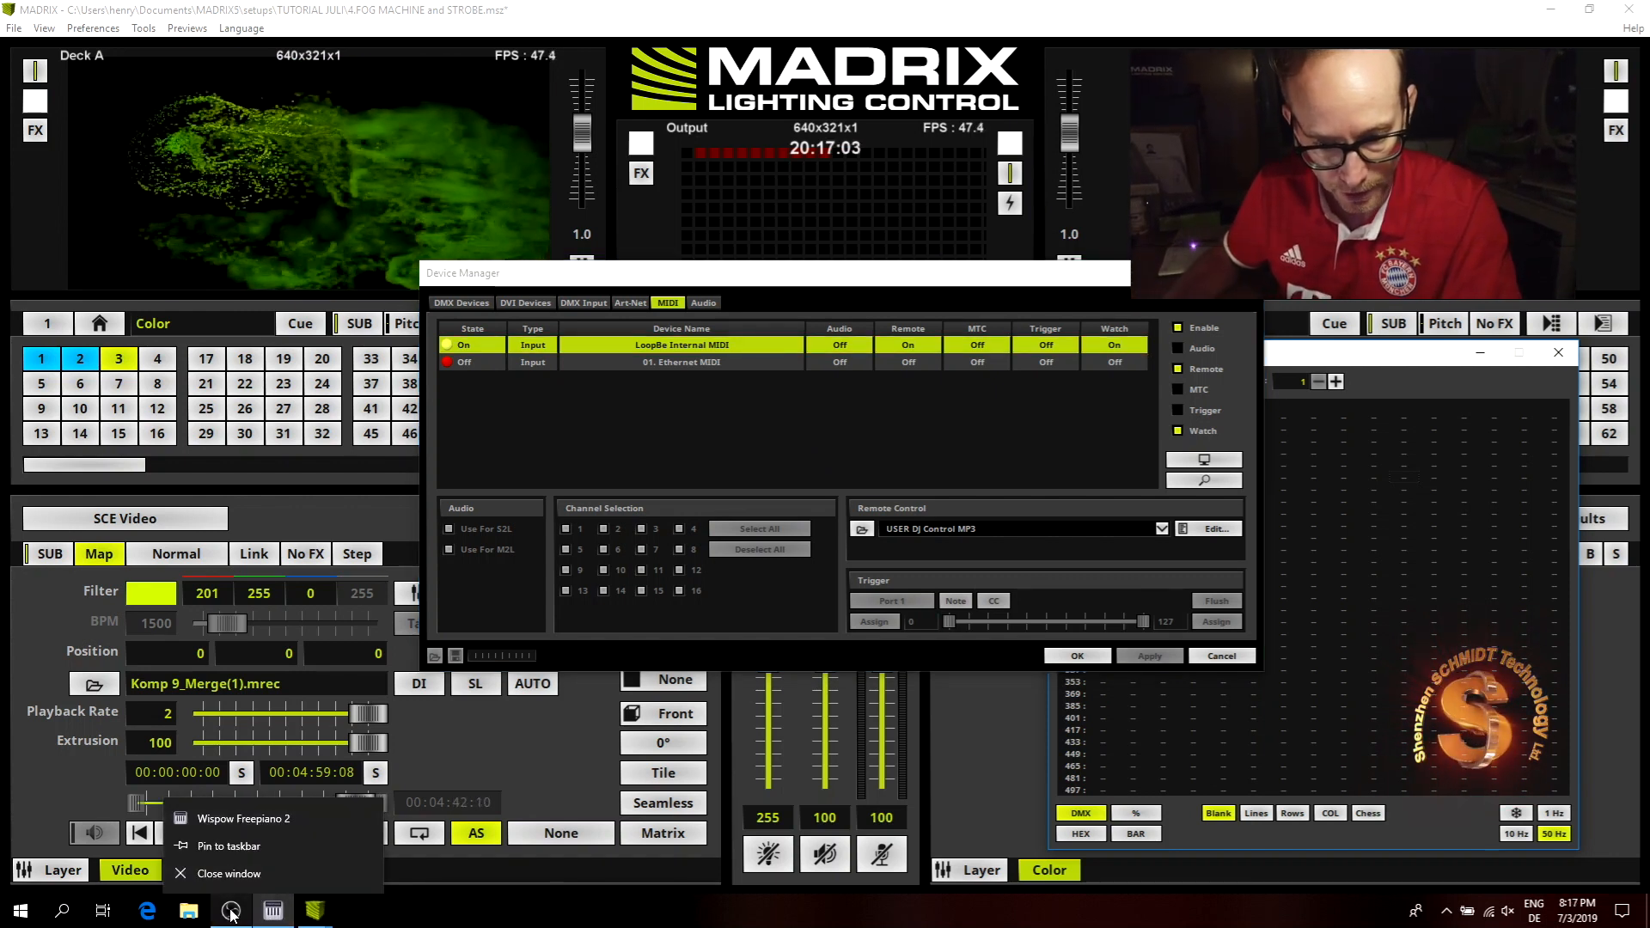
left_click(165, 916)
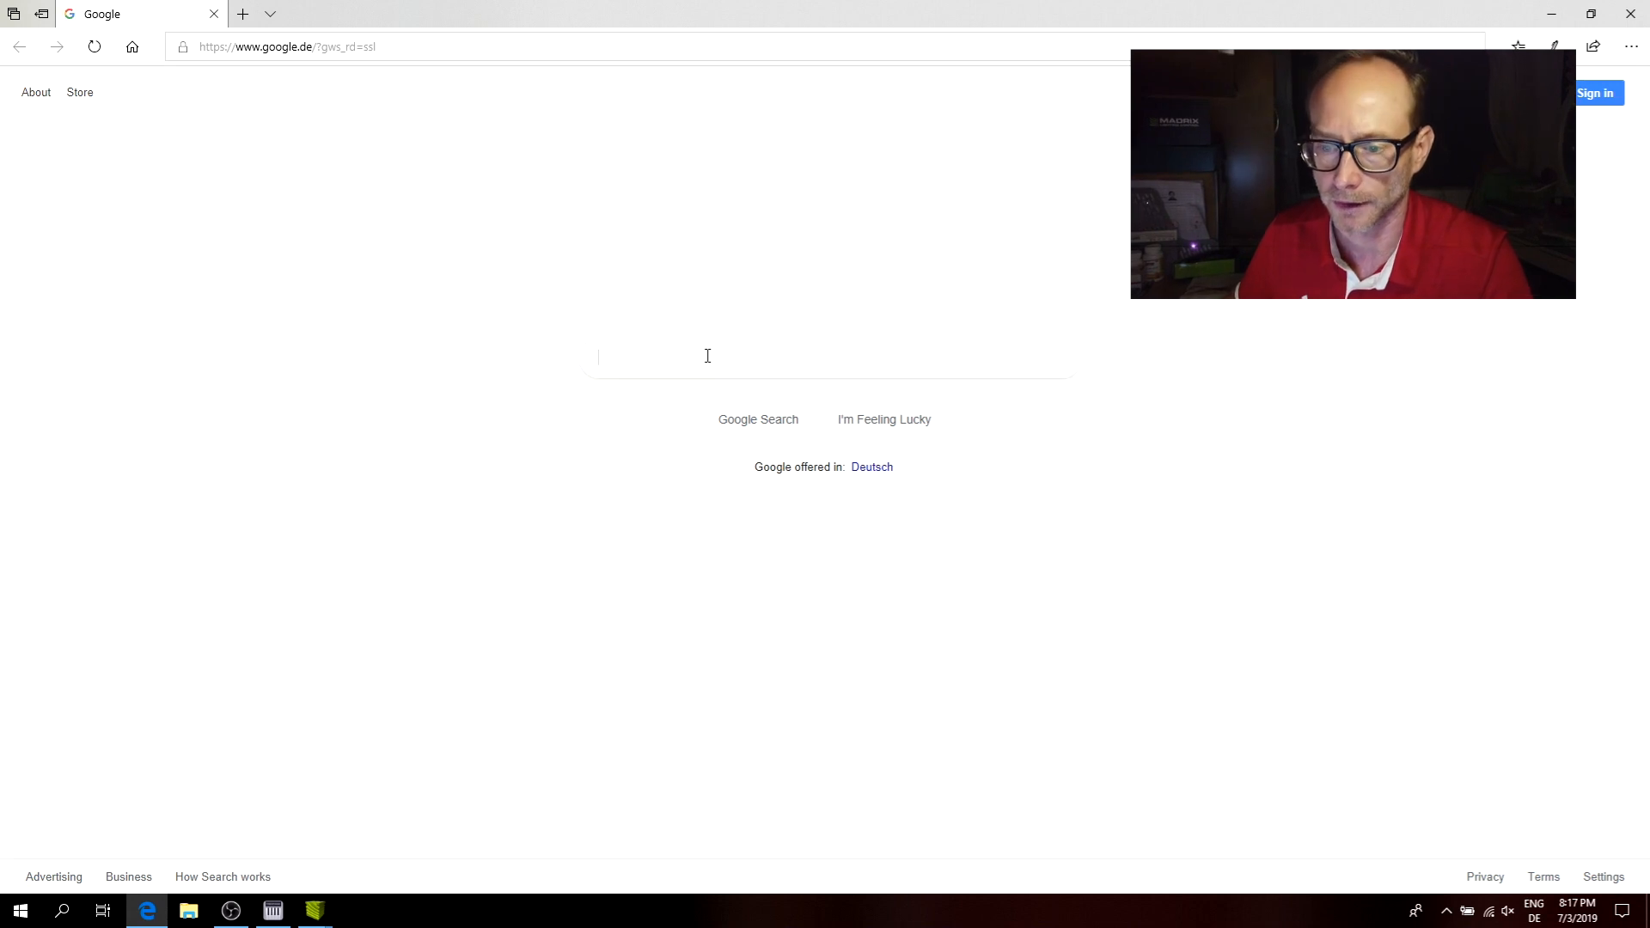
type("wispow")
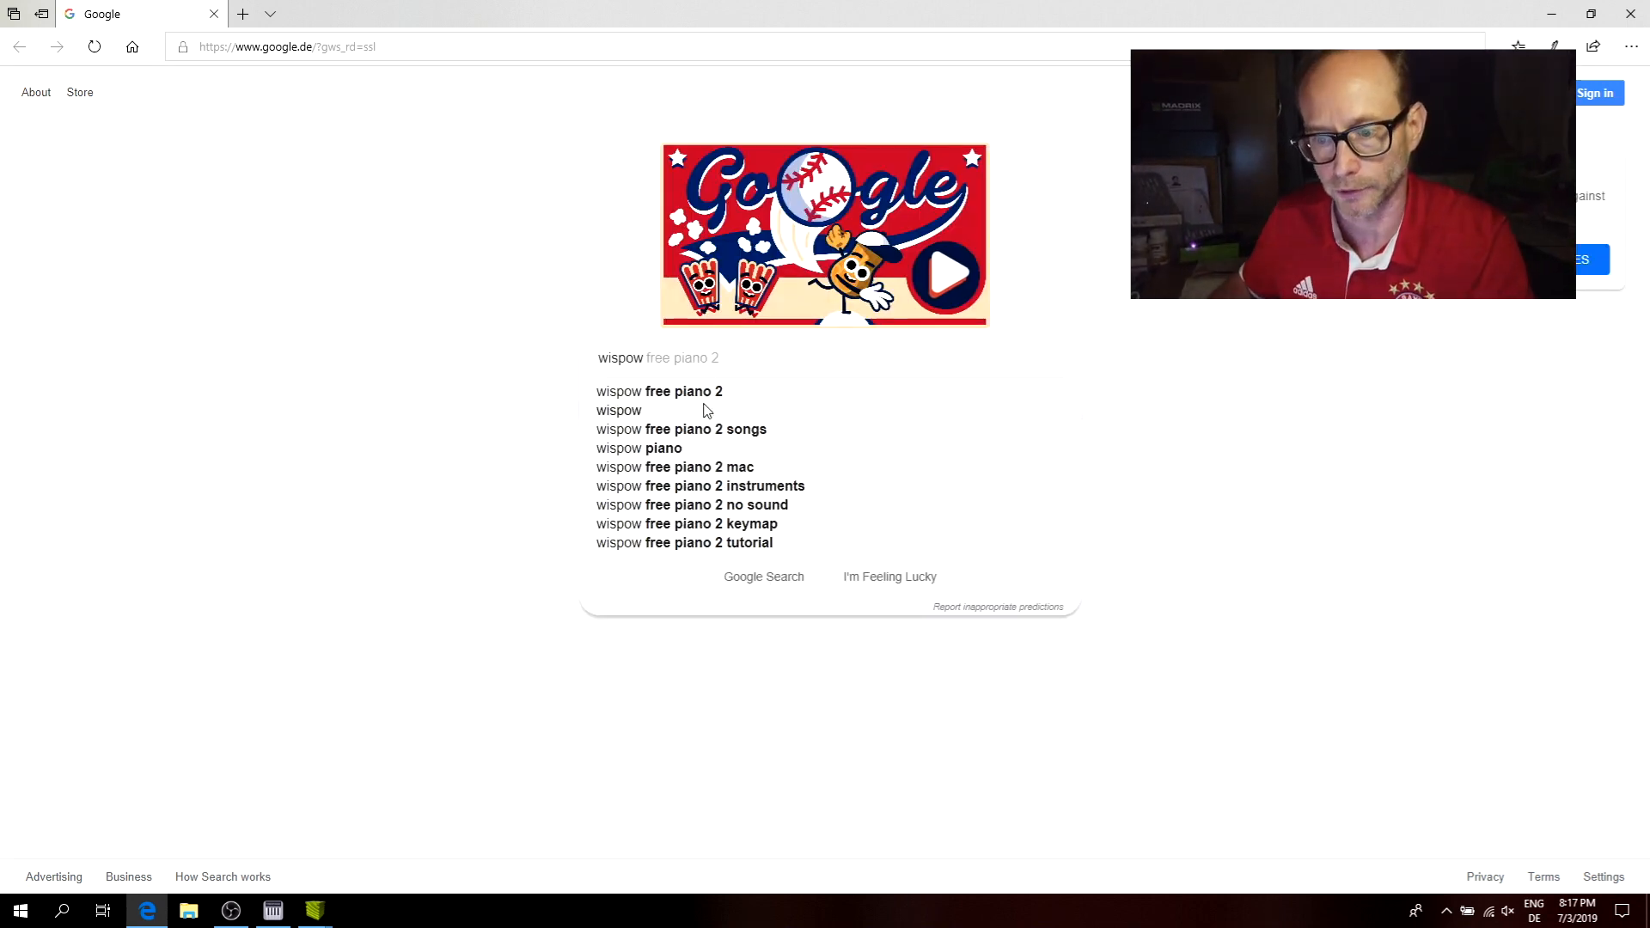
left_click(704, 397)
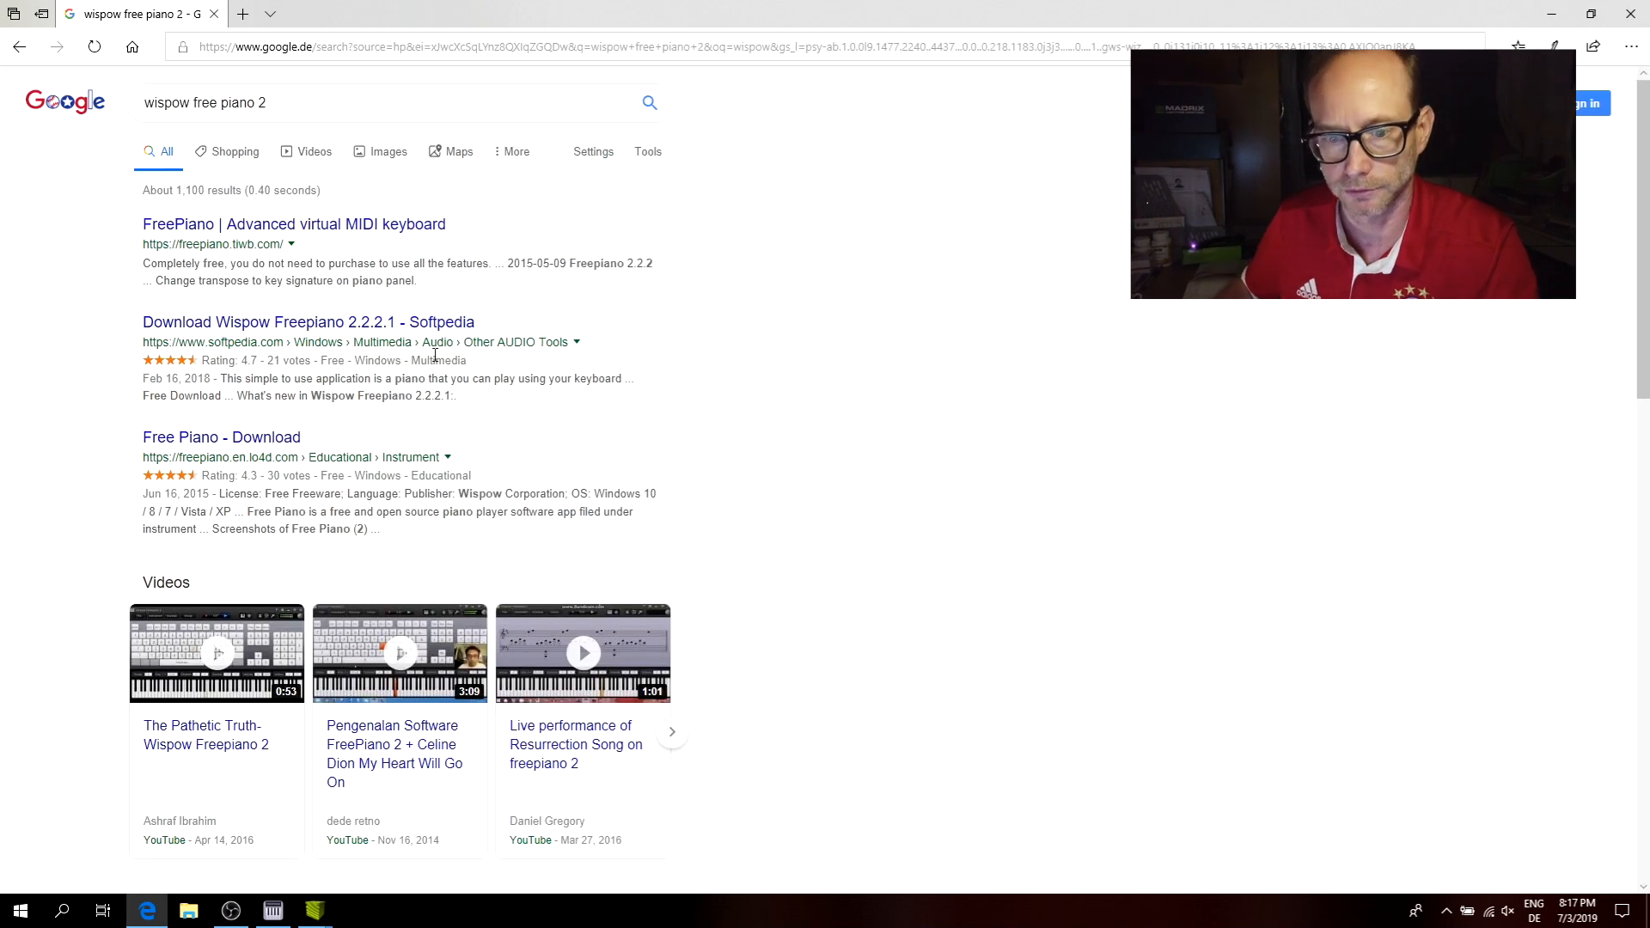
left_click(265, 224)
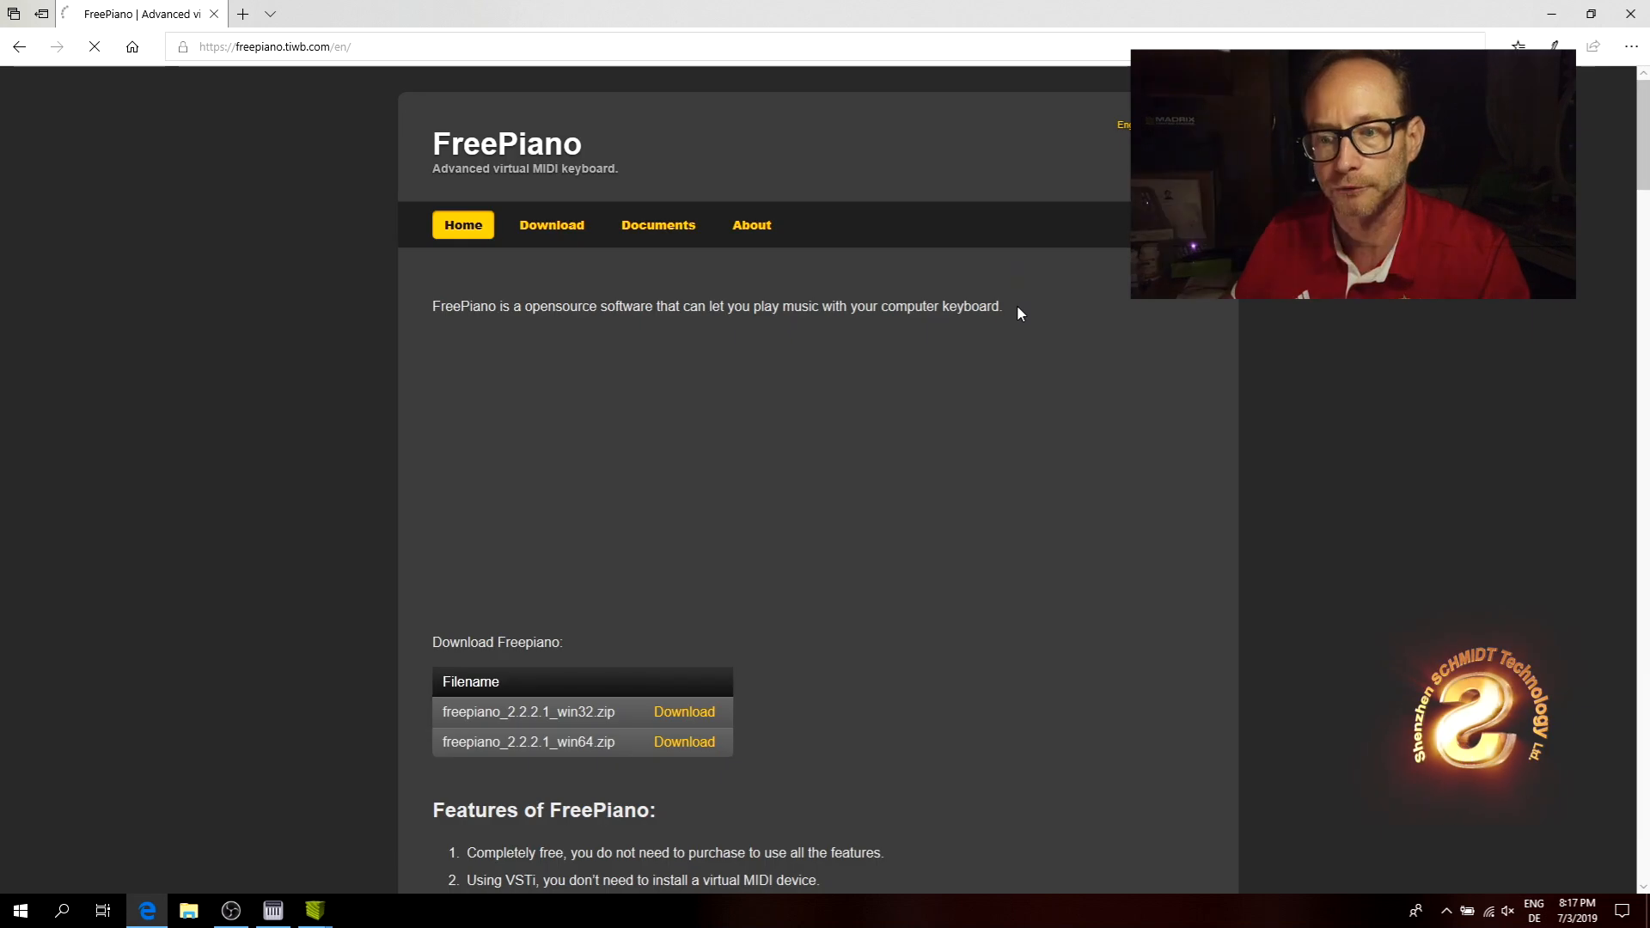
left_click(568, 227)
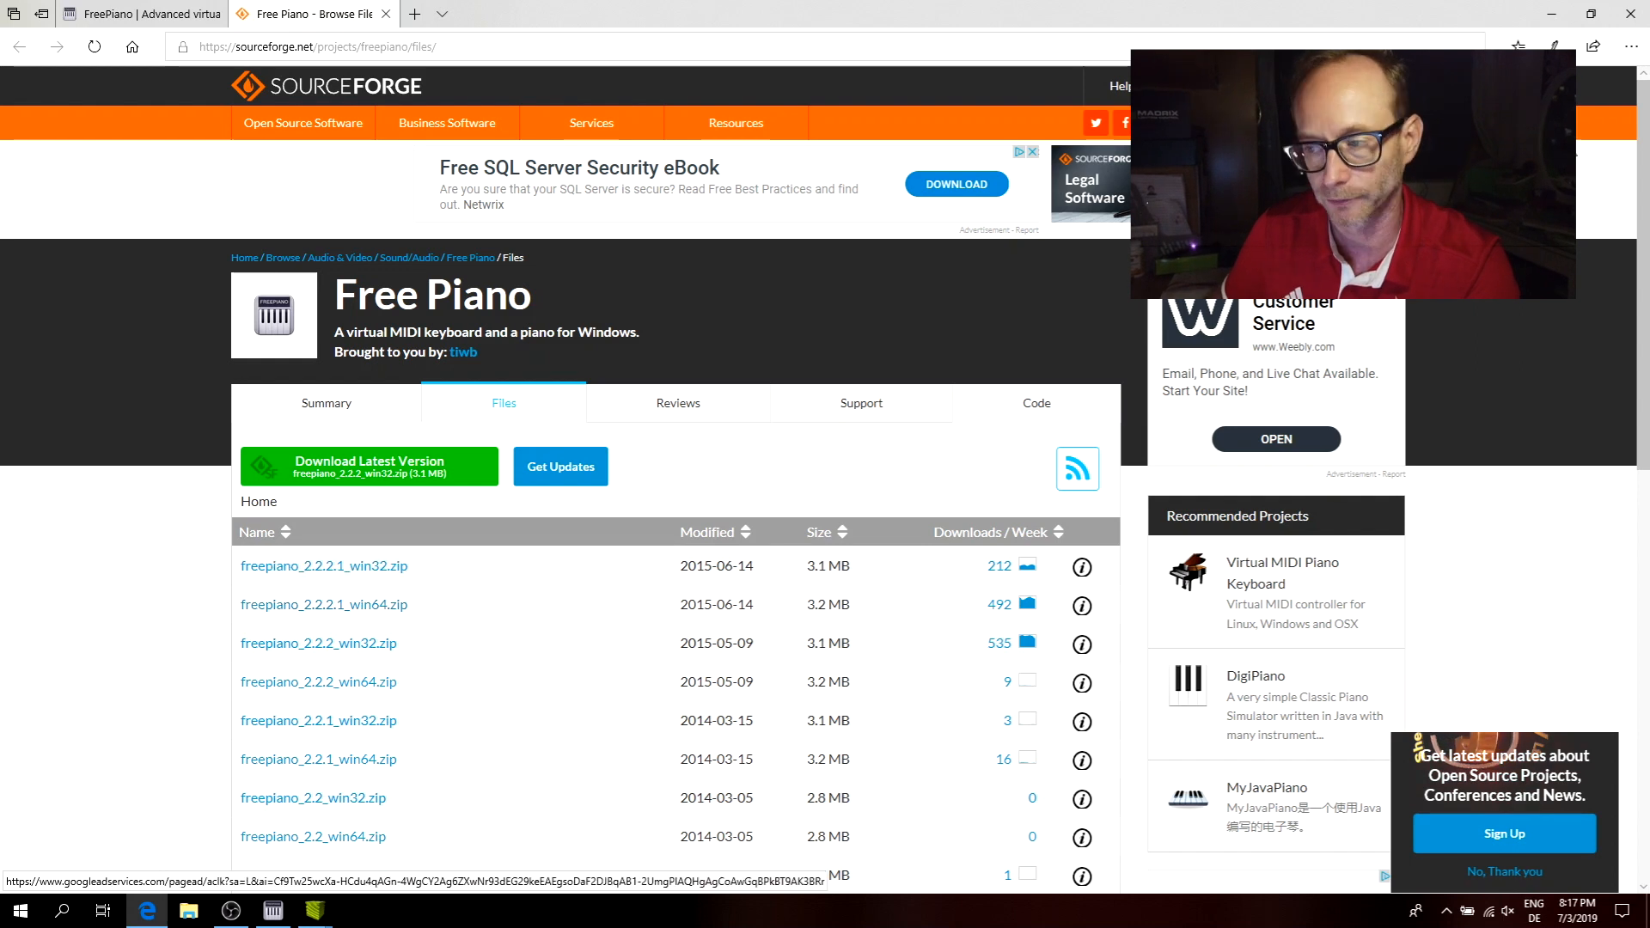
left_click(1636, 18)
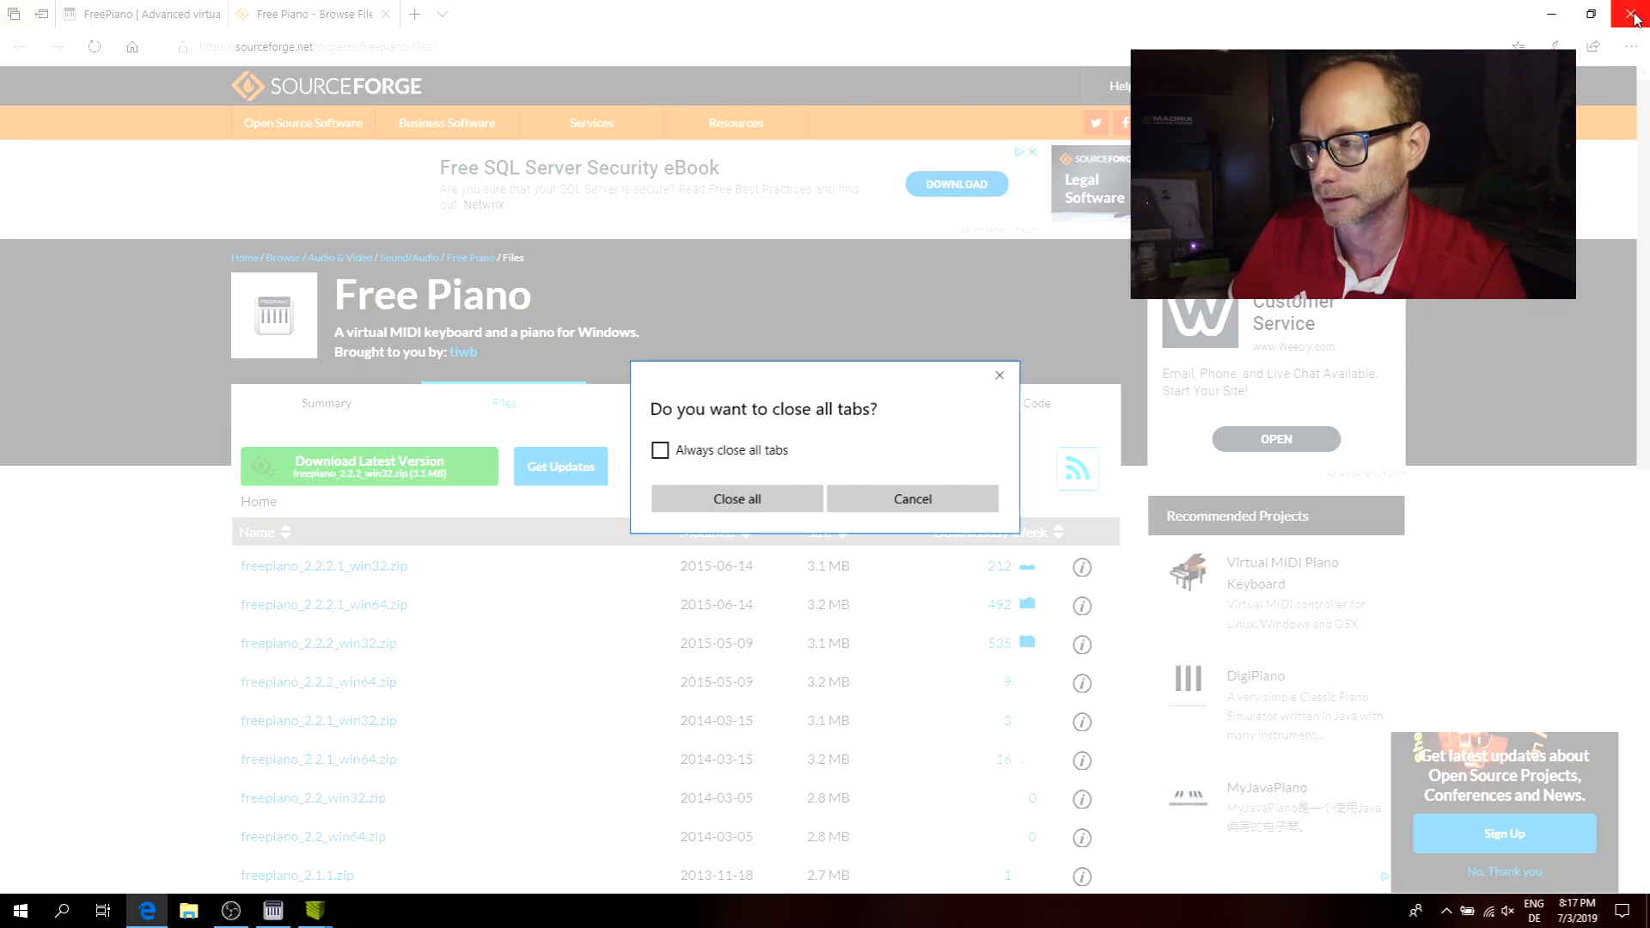
left_click(739, 499)
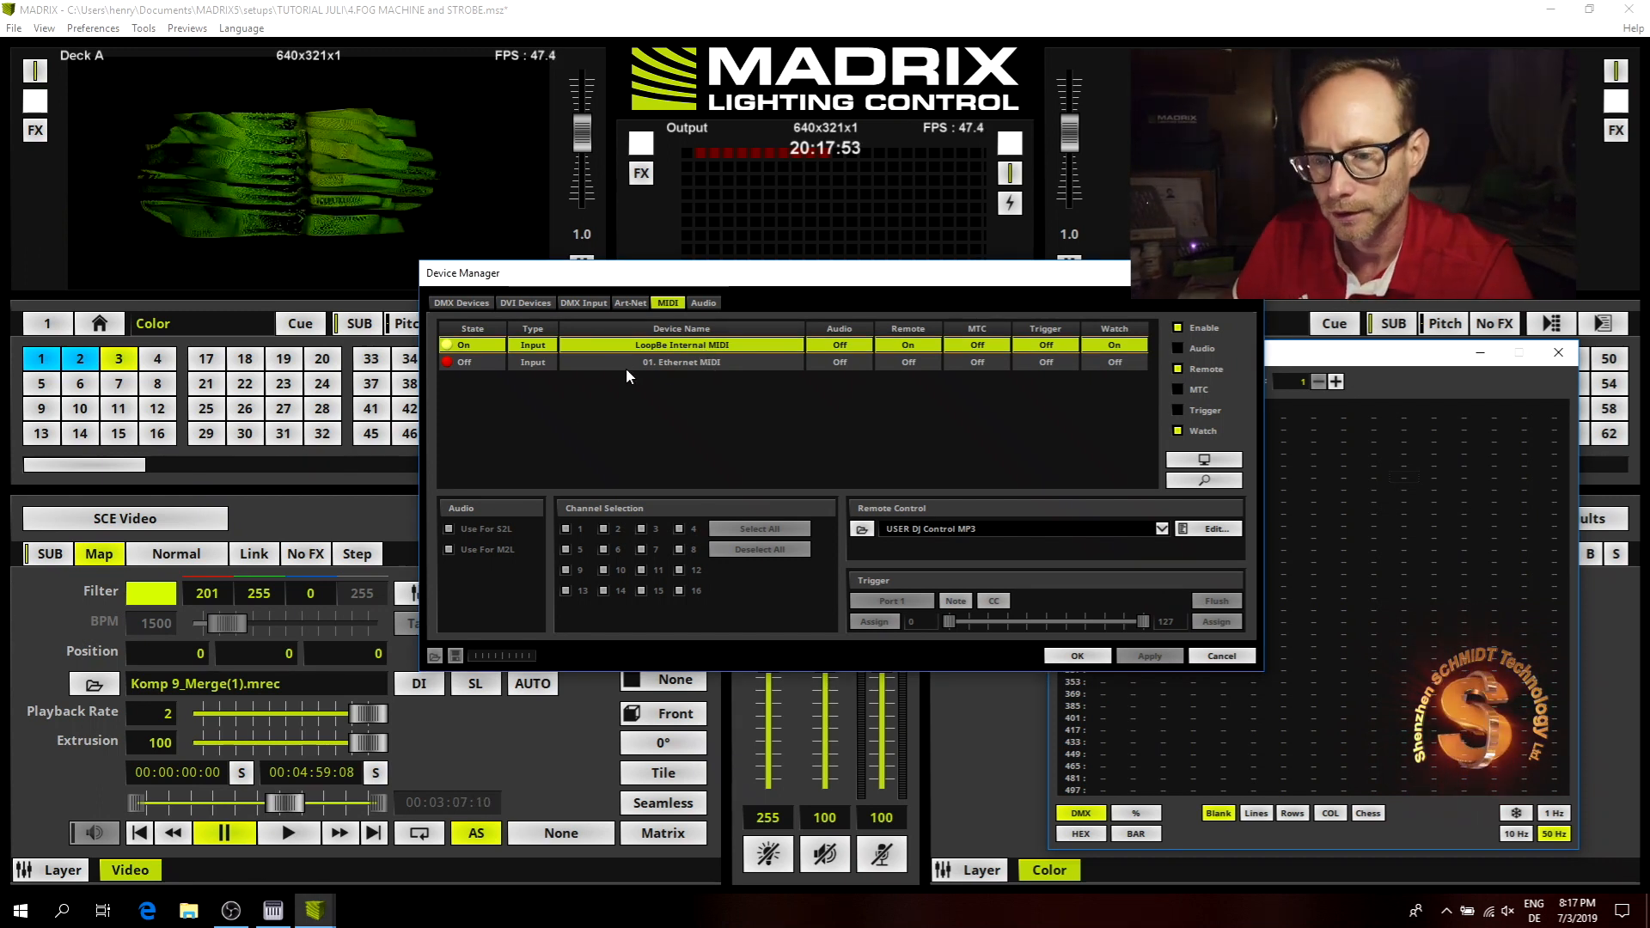
Reposition the Device Manager, open the MIDI Remote Editor for LoopBe Internal MIDI, and select the Output Strobe mapping.
left_click(697, 365)
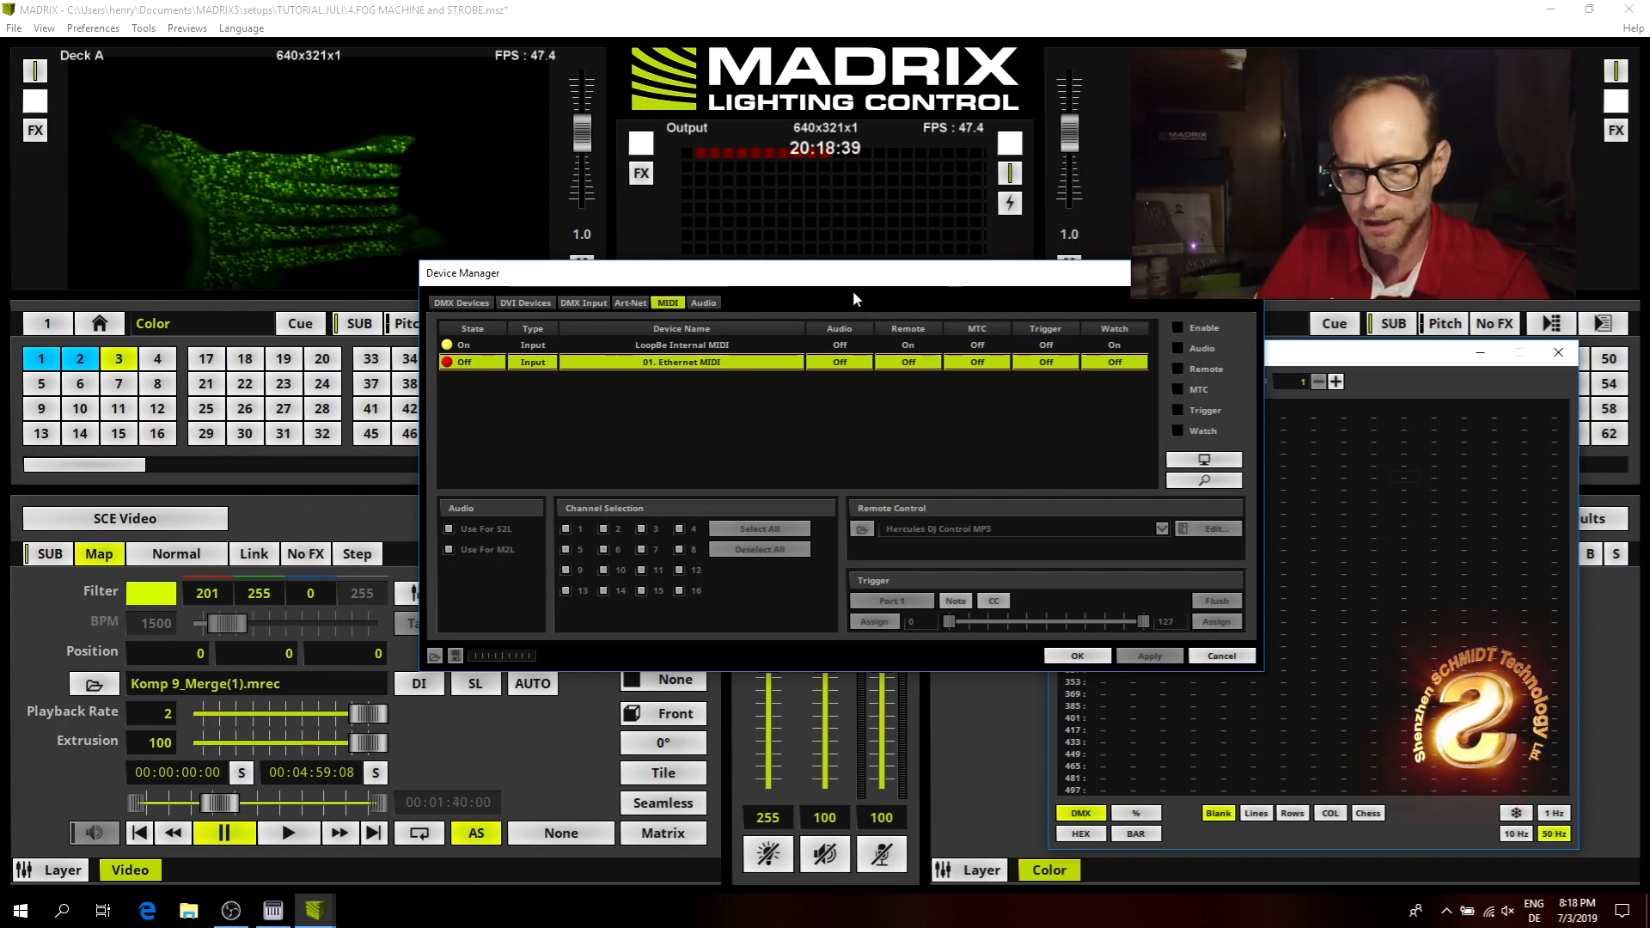
left_click_drag(836, 275, 850, 320)
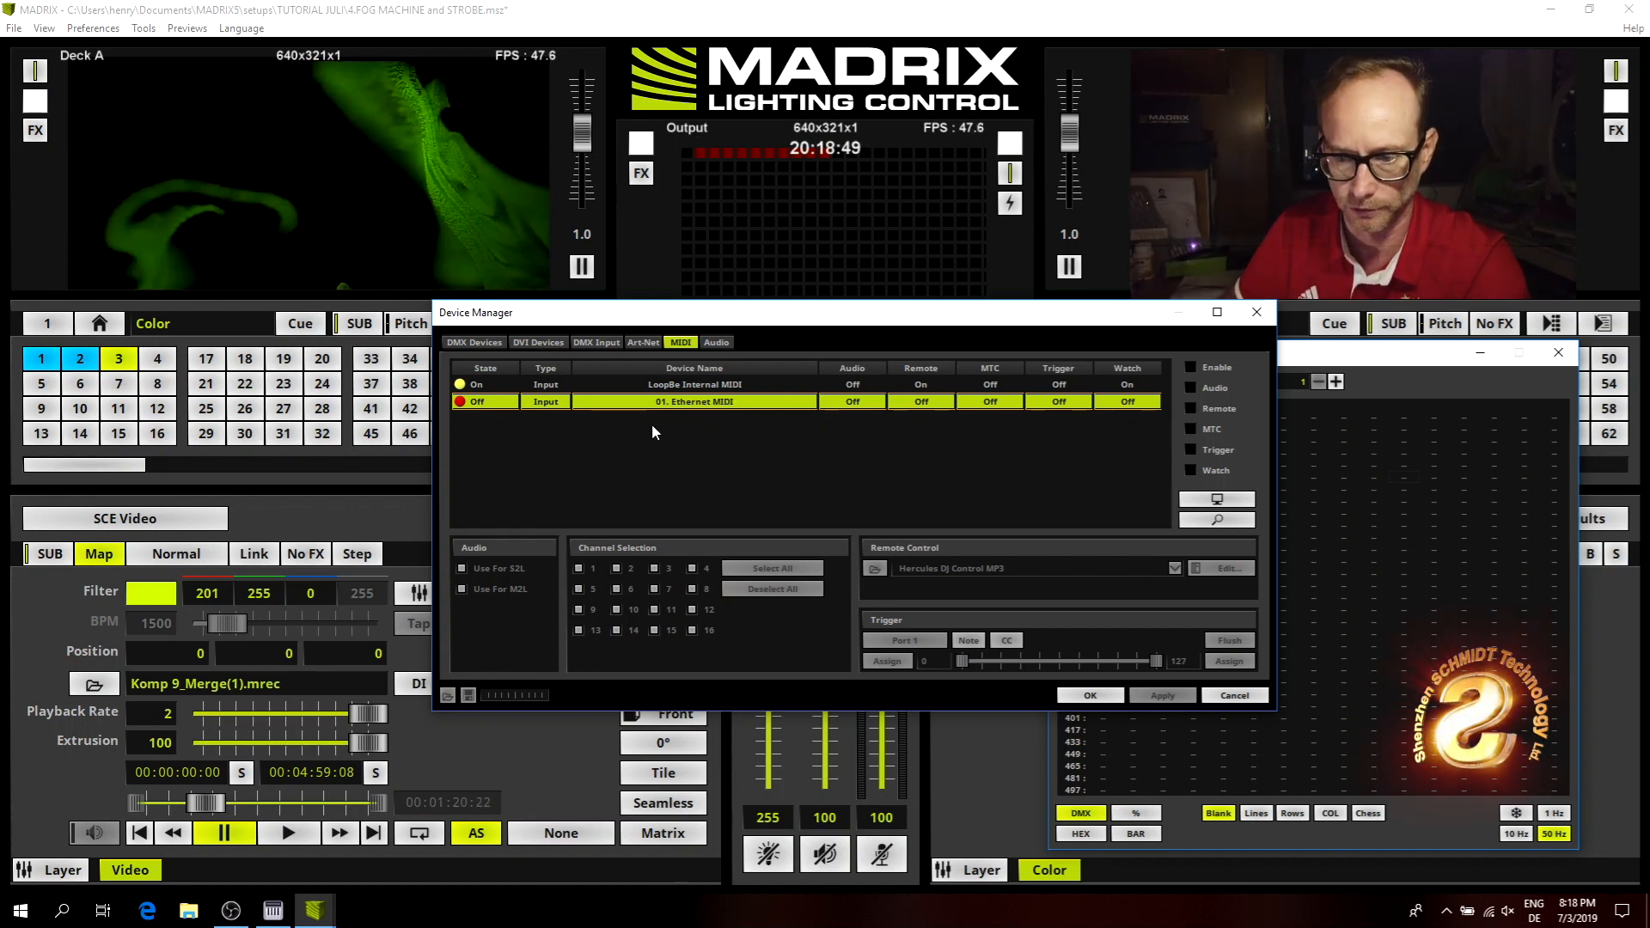
left_click(672, 387)
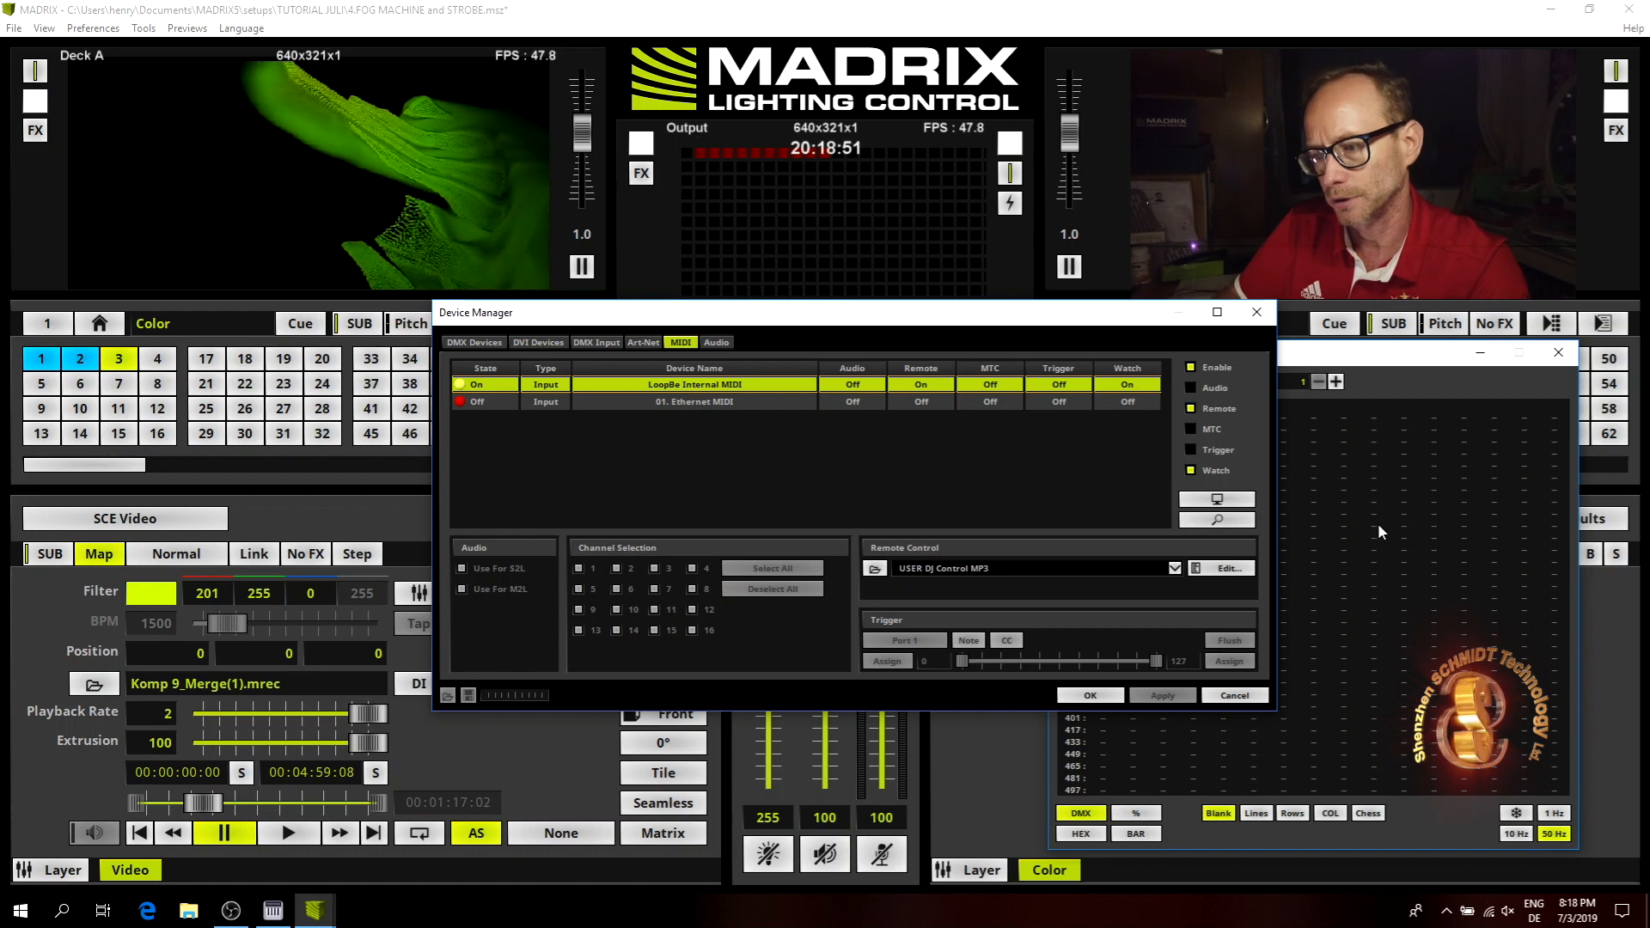
left_click(1227, 573)
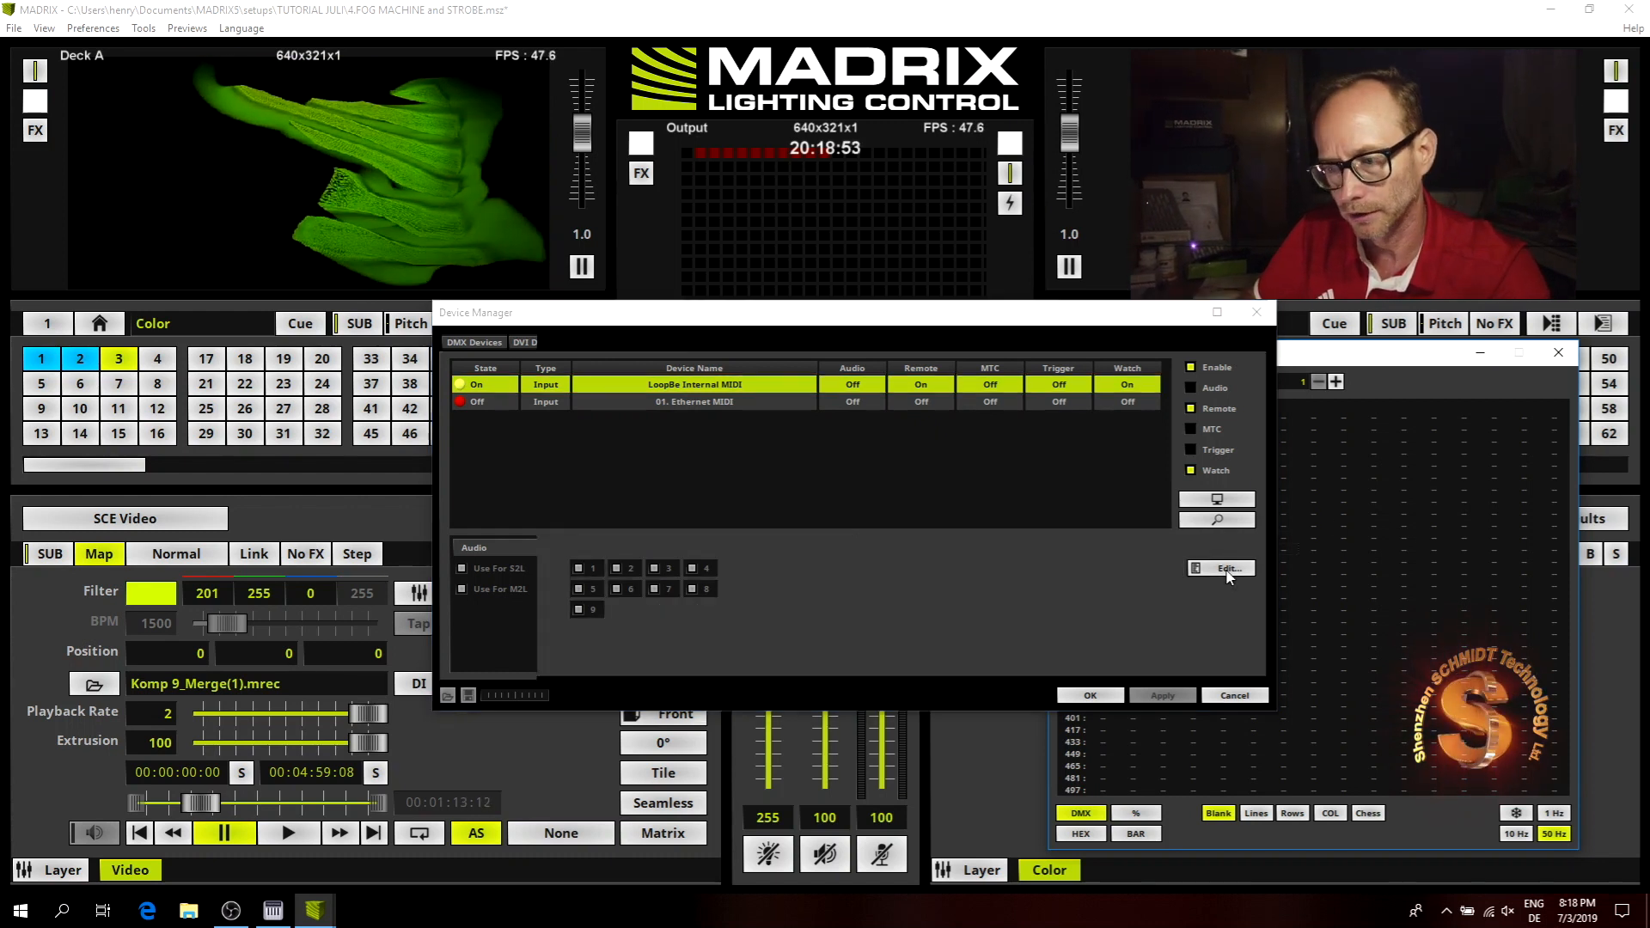
left_click_drag(855, 114, 787, 187)
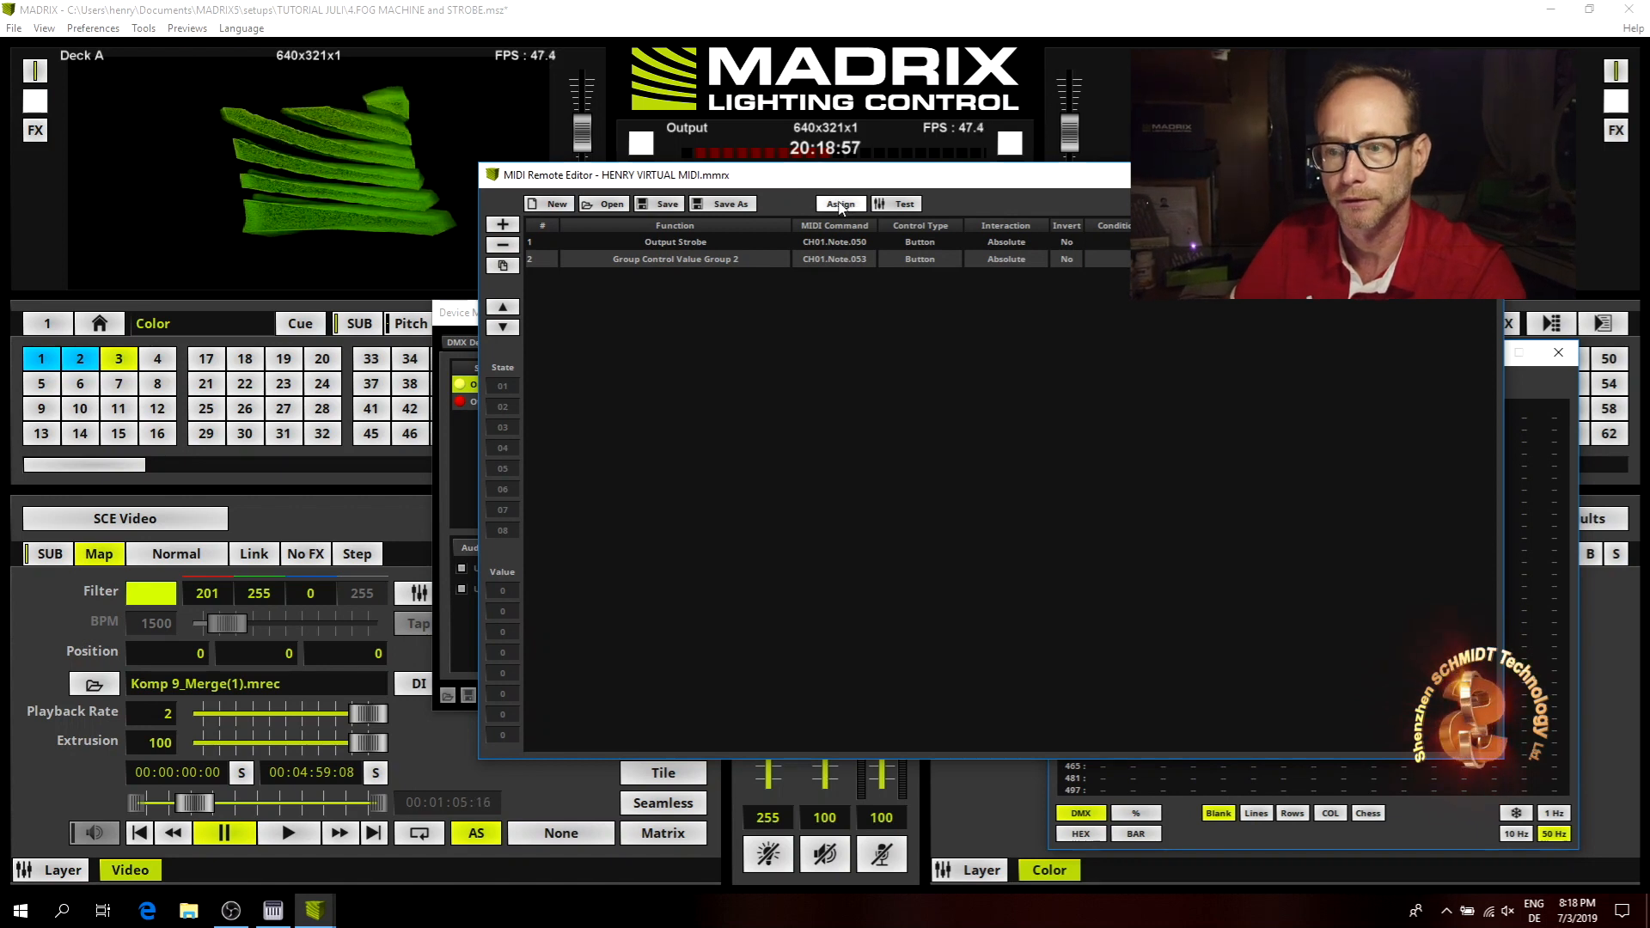
left_click(651, 244)
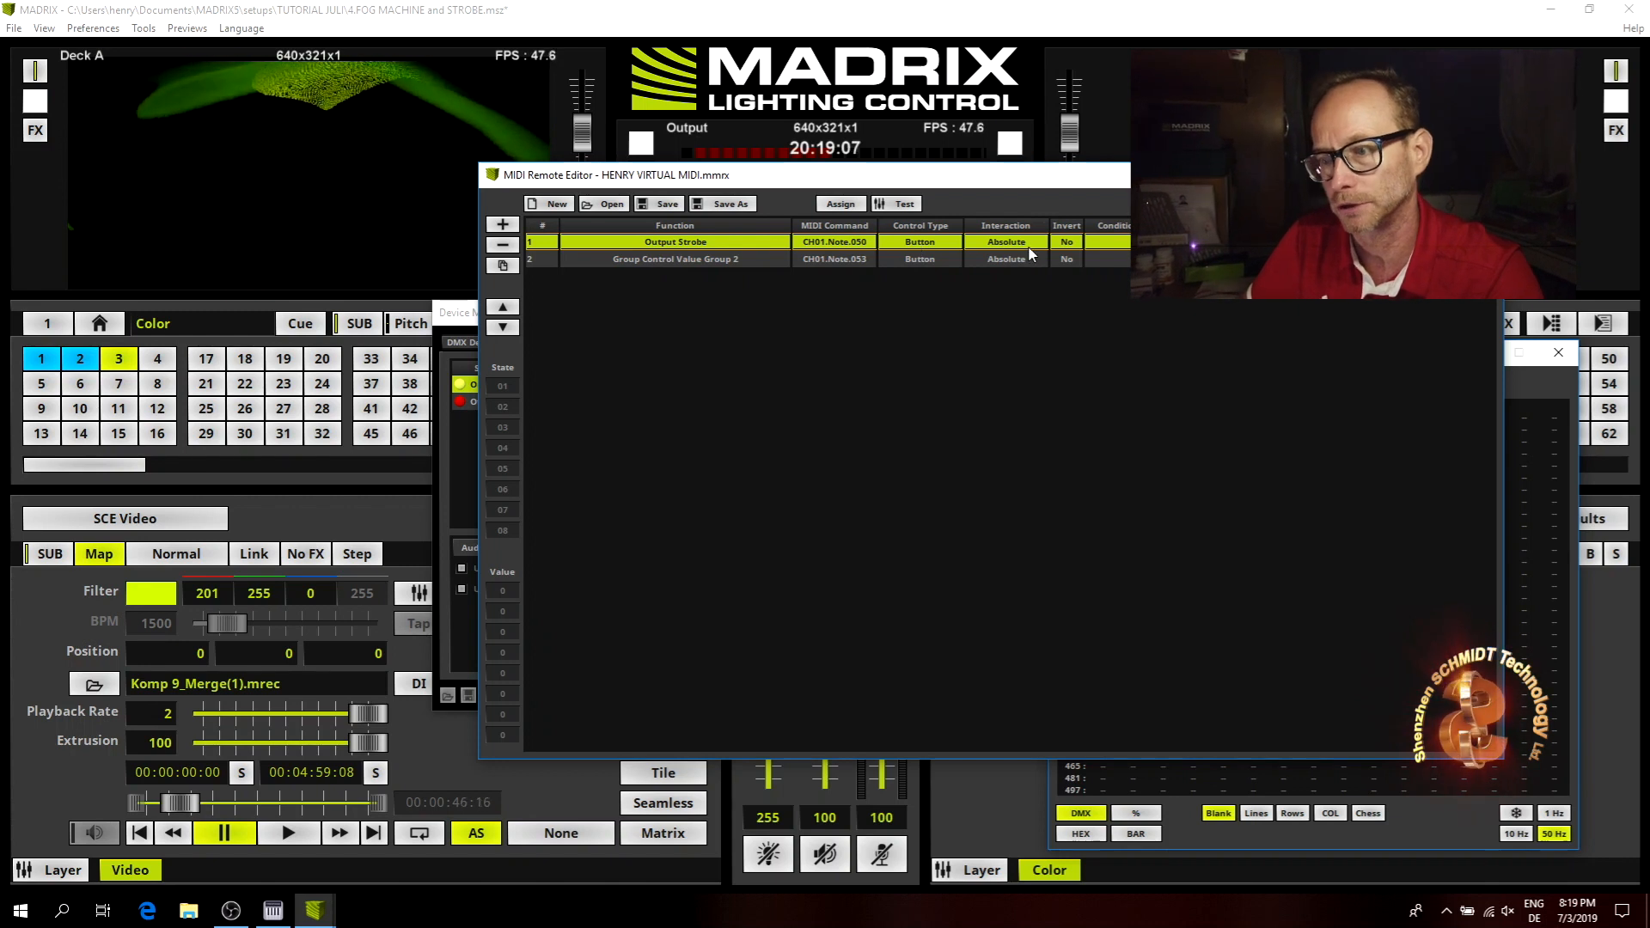
Add the Output Blackout function to the HENRY VIRTUAL MIDI remote mapping.
left_click(503, 226)
mouse_move(533, 357)
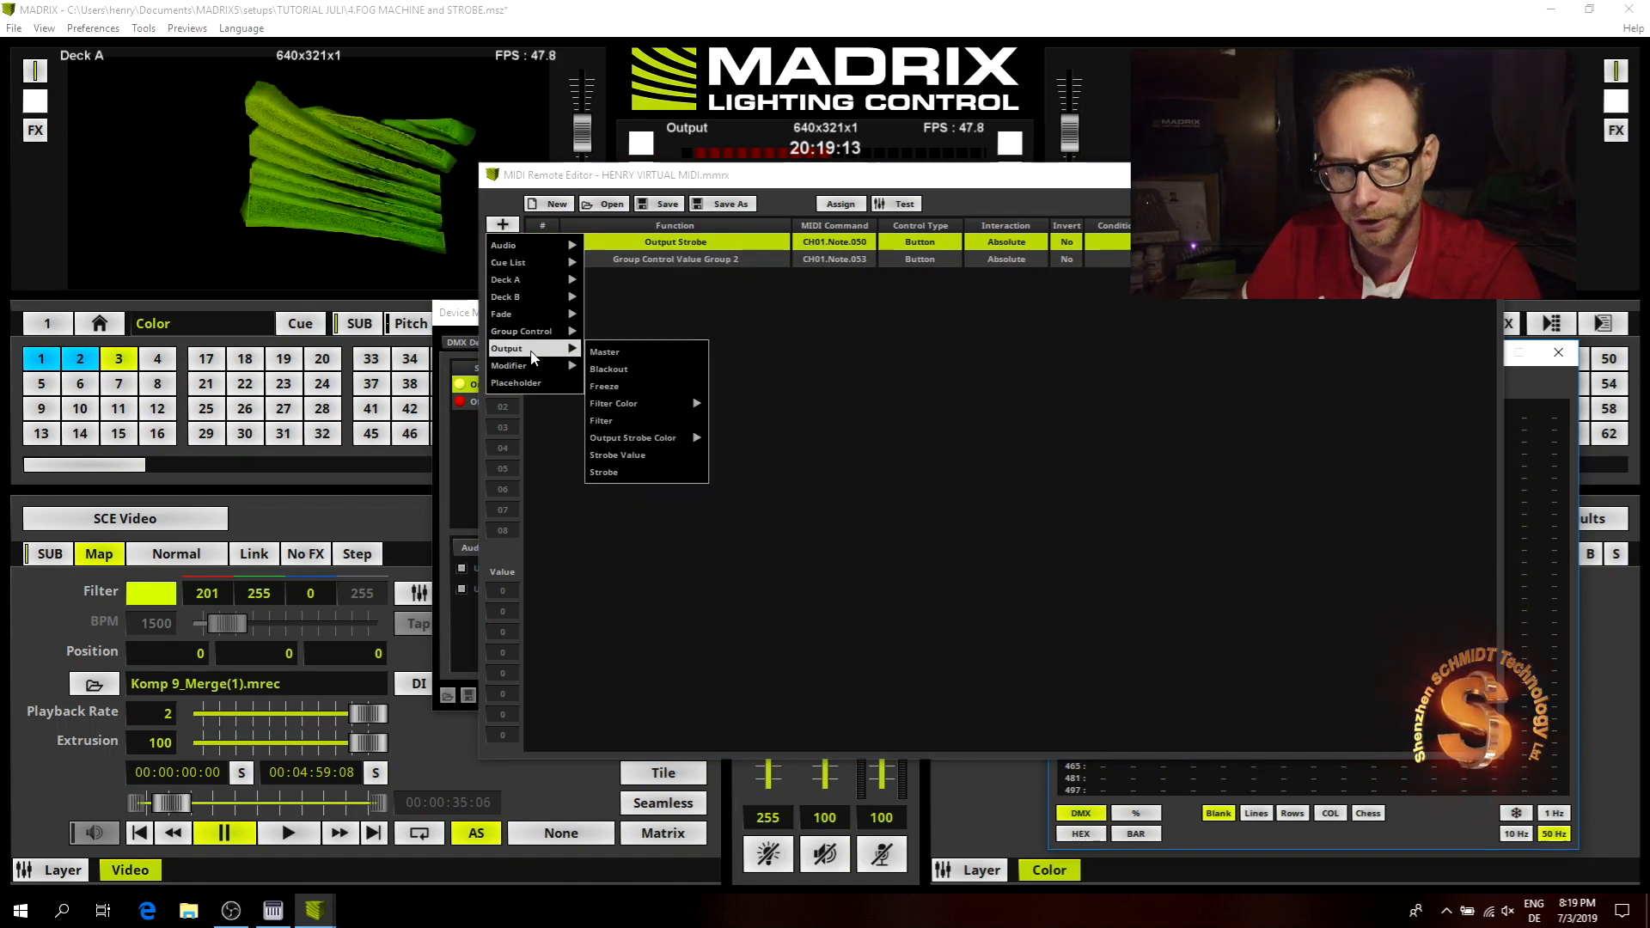
left_click(622, 369)
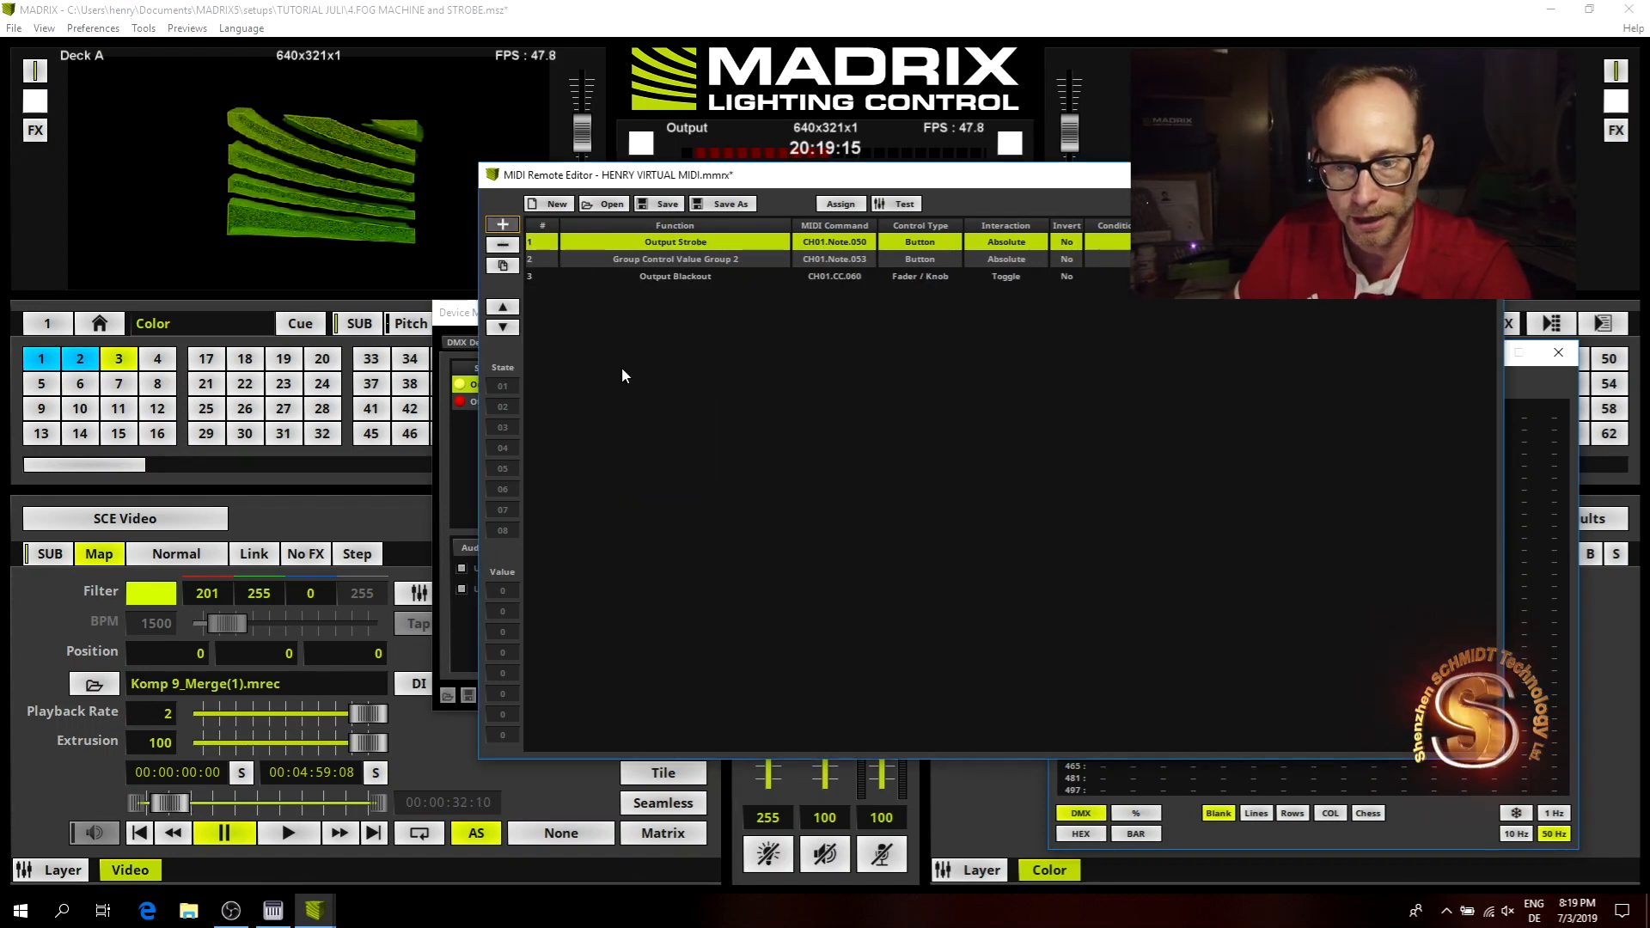
Assign CH01.Note.043 to the Output Blackout function and set its interaction to Absolute.
left_click(698, 273)
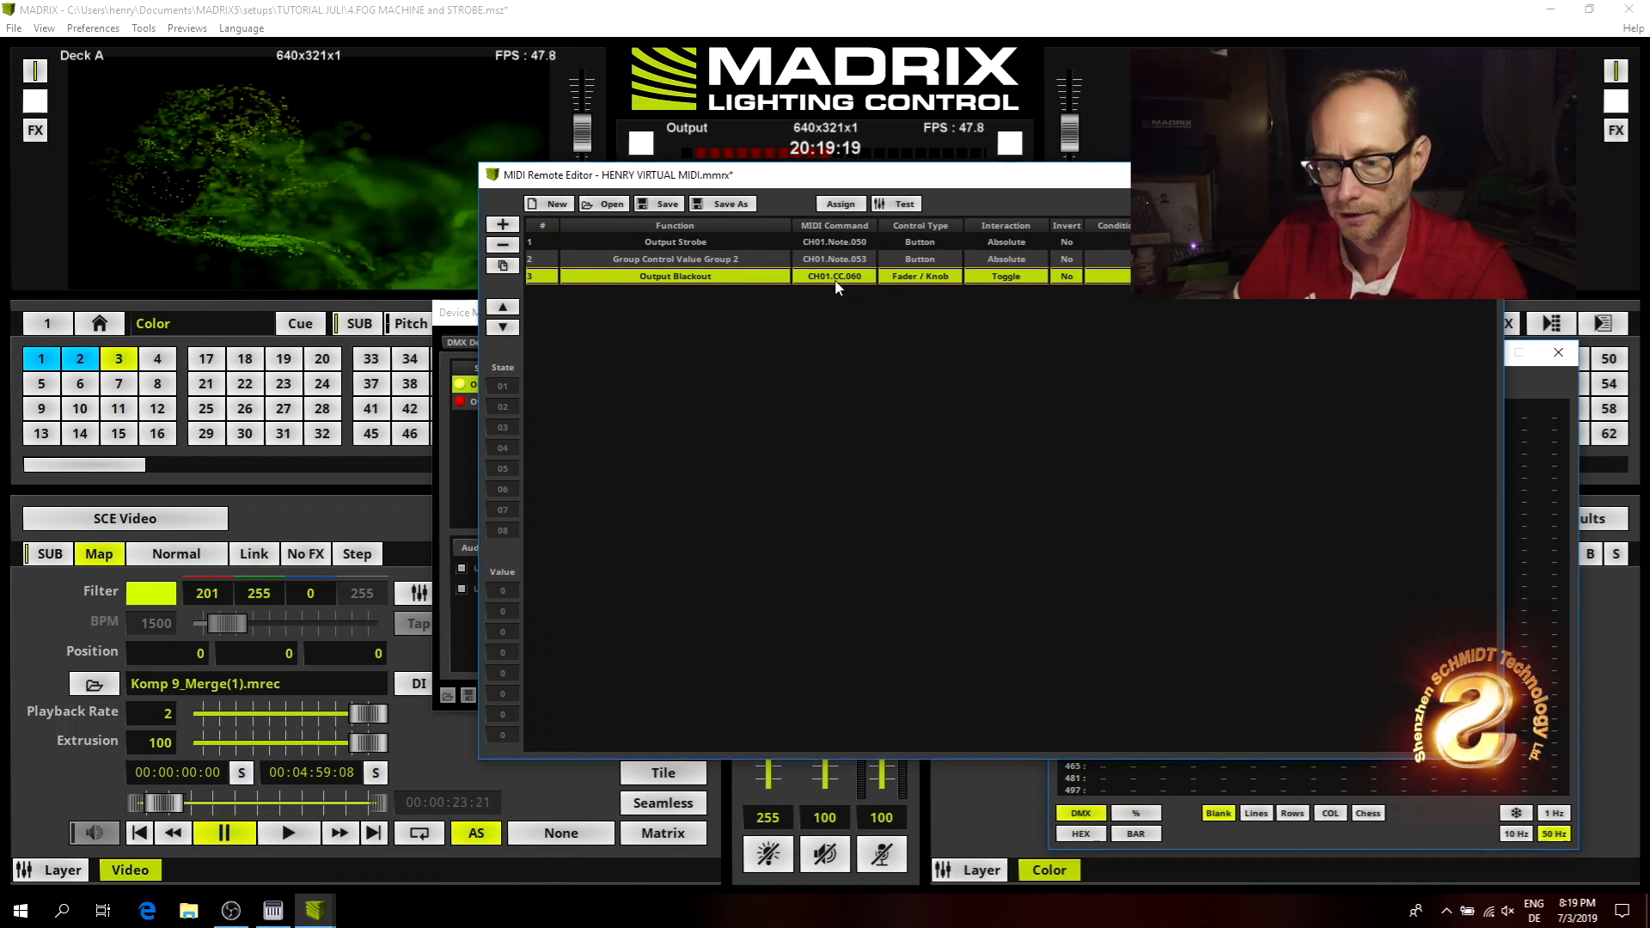
left_click(842, 206)
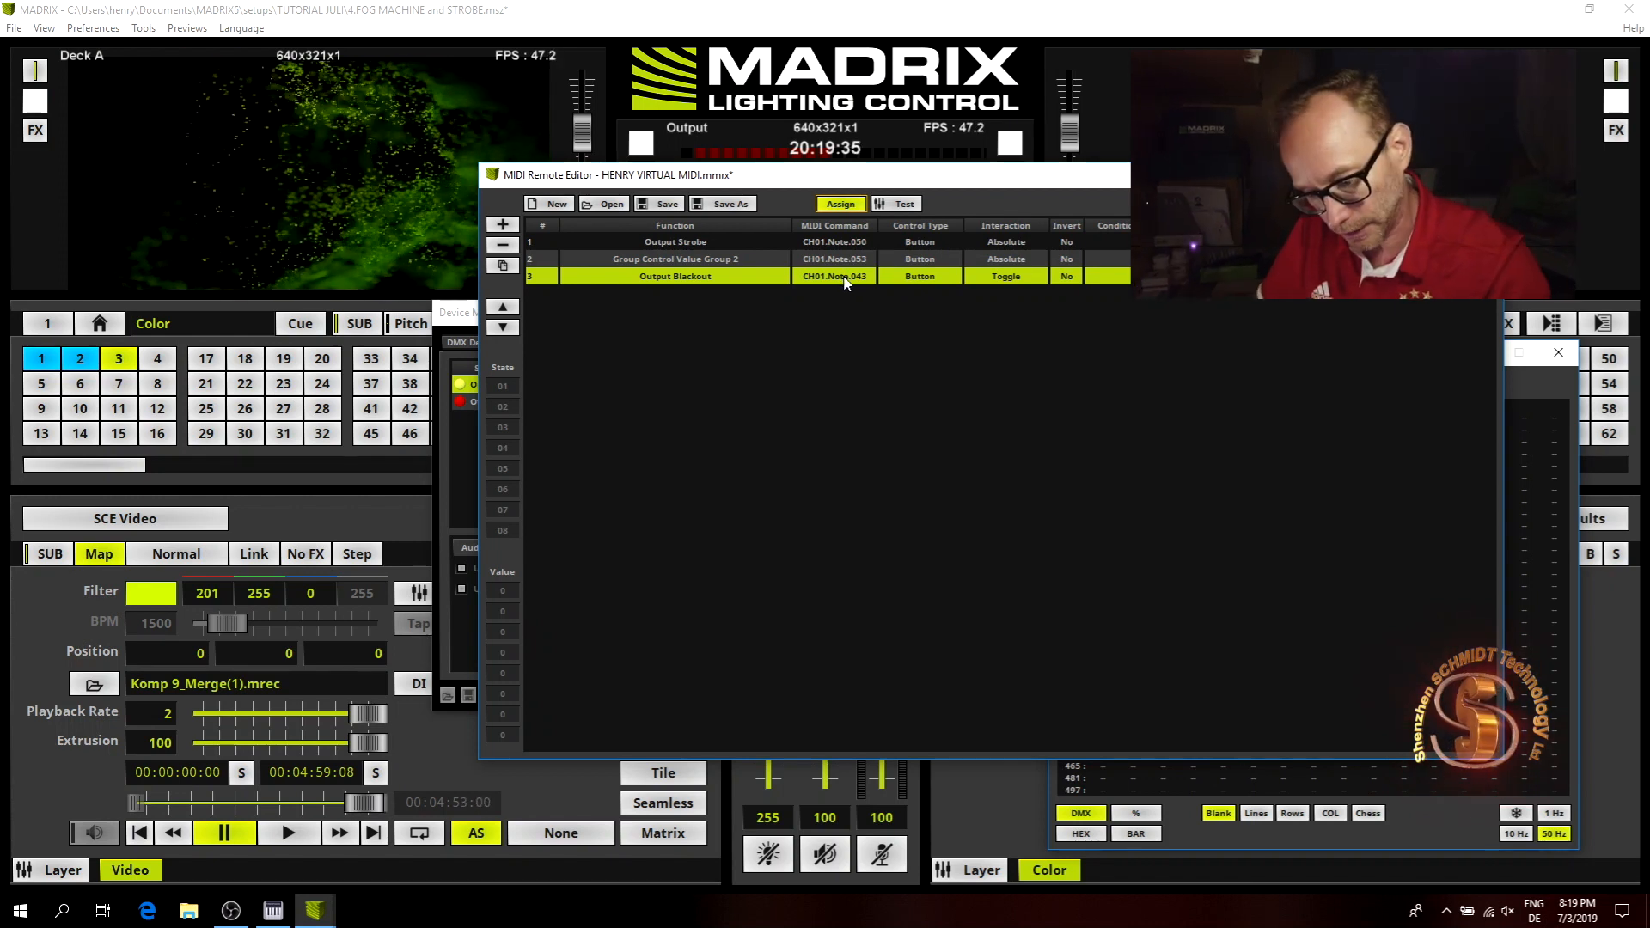
left_click(1020, 279)
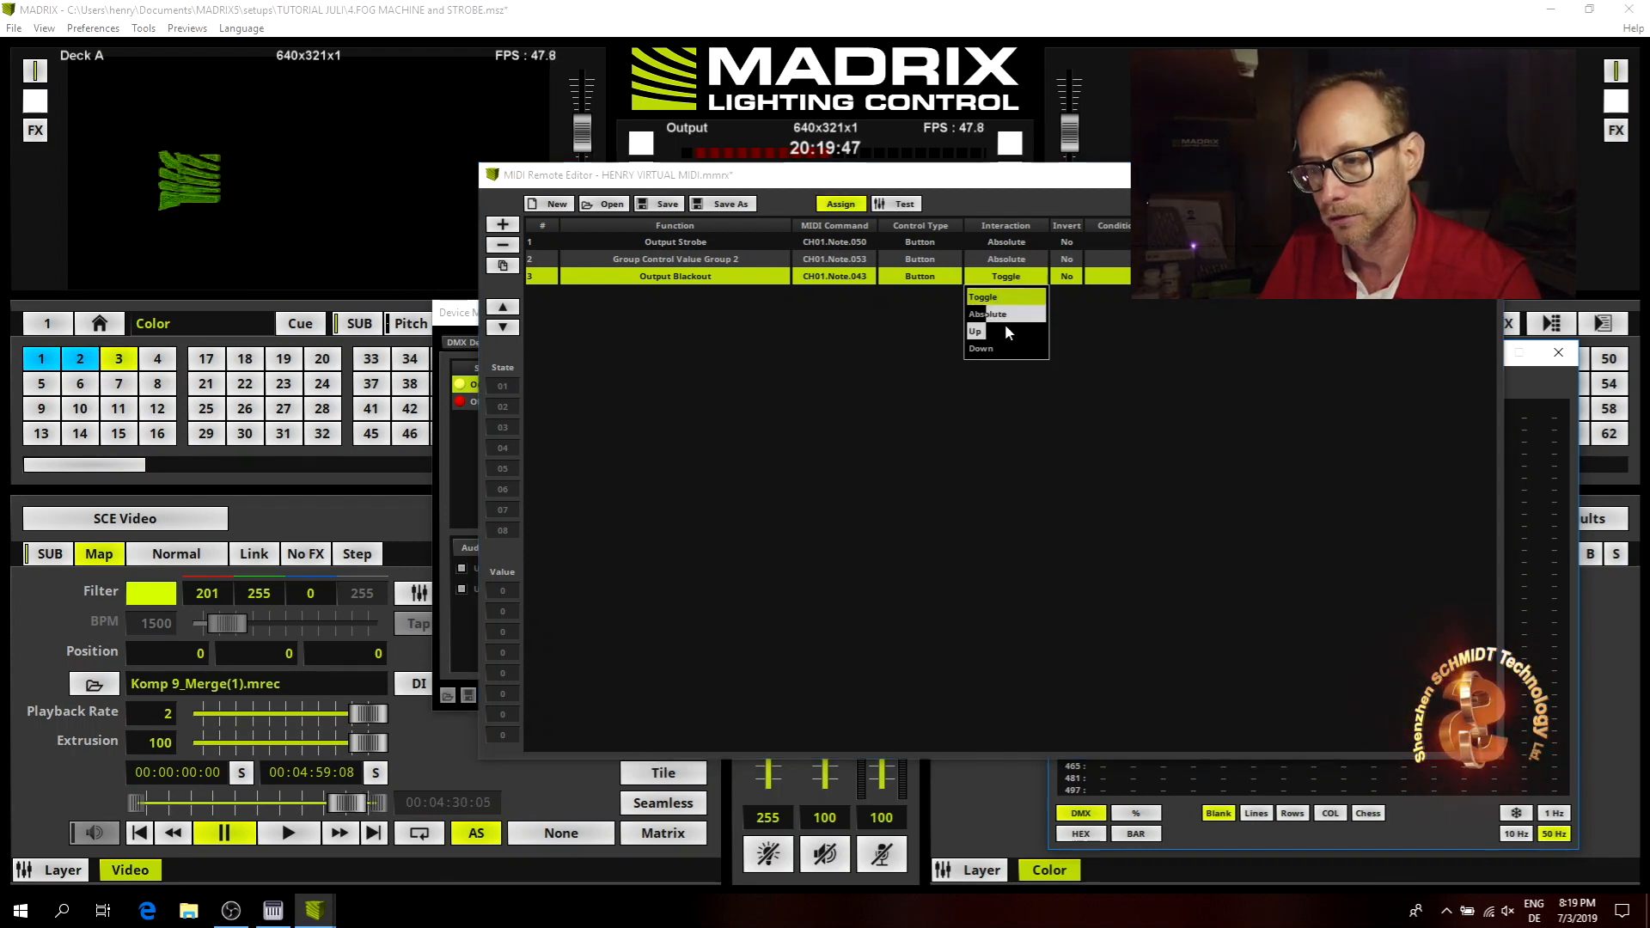
left_click(1019, 296)
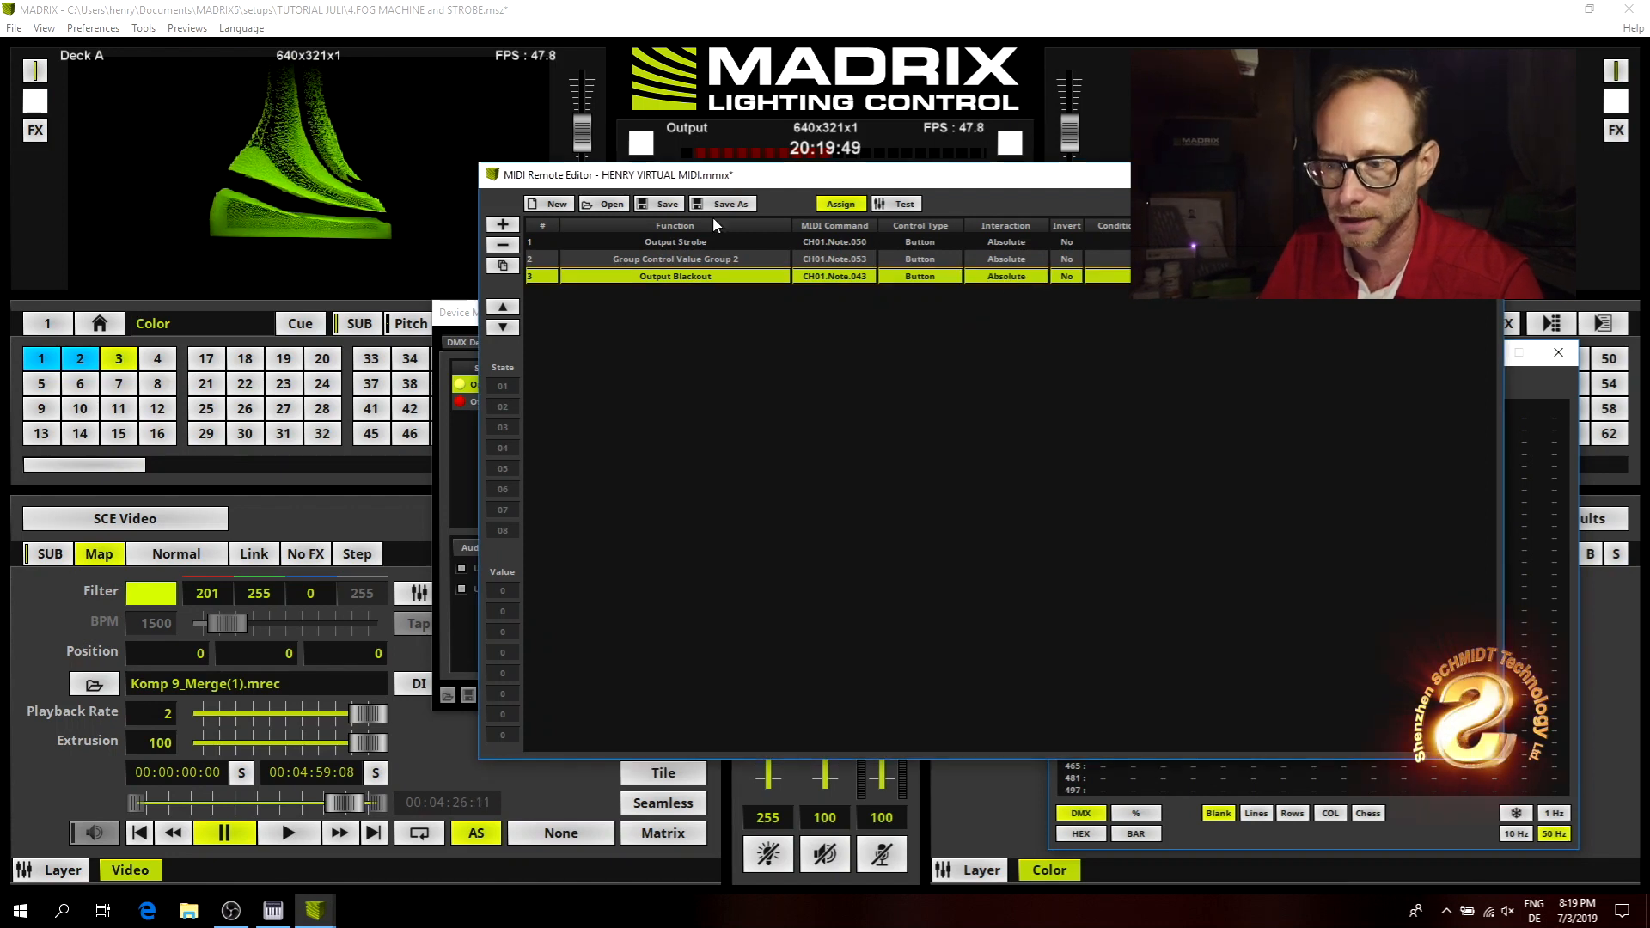
Save the MIDI remote mapping, enable its test mode, and close the MIDI Remote Editor and Device Manager.
left_click(905, 207)
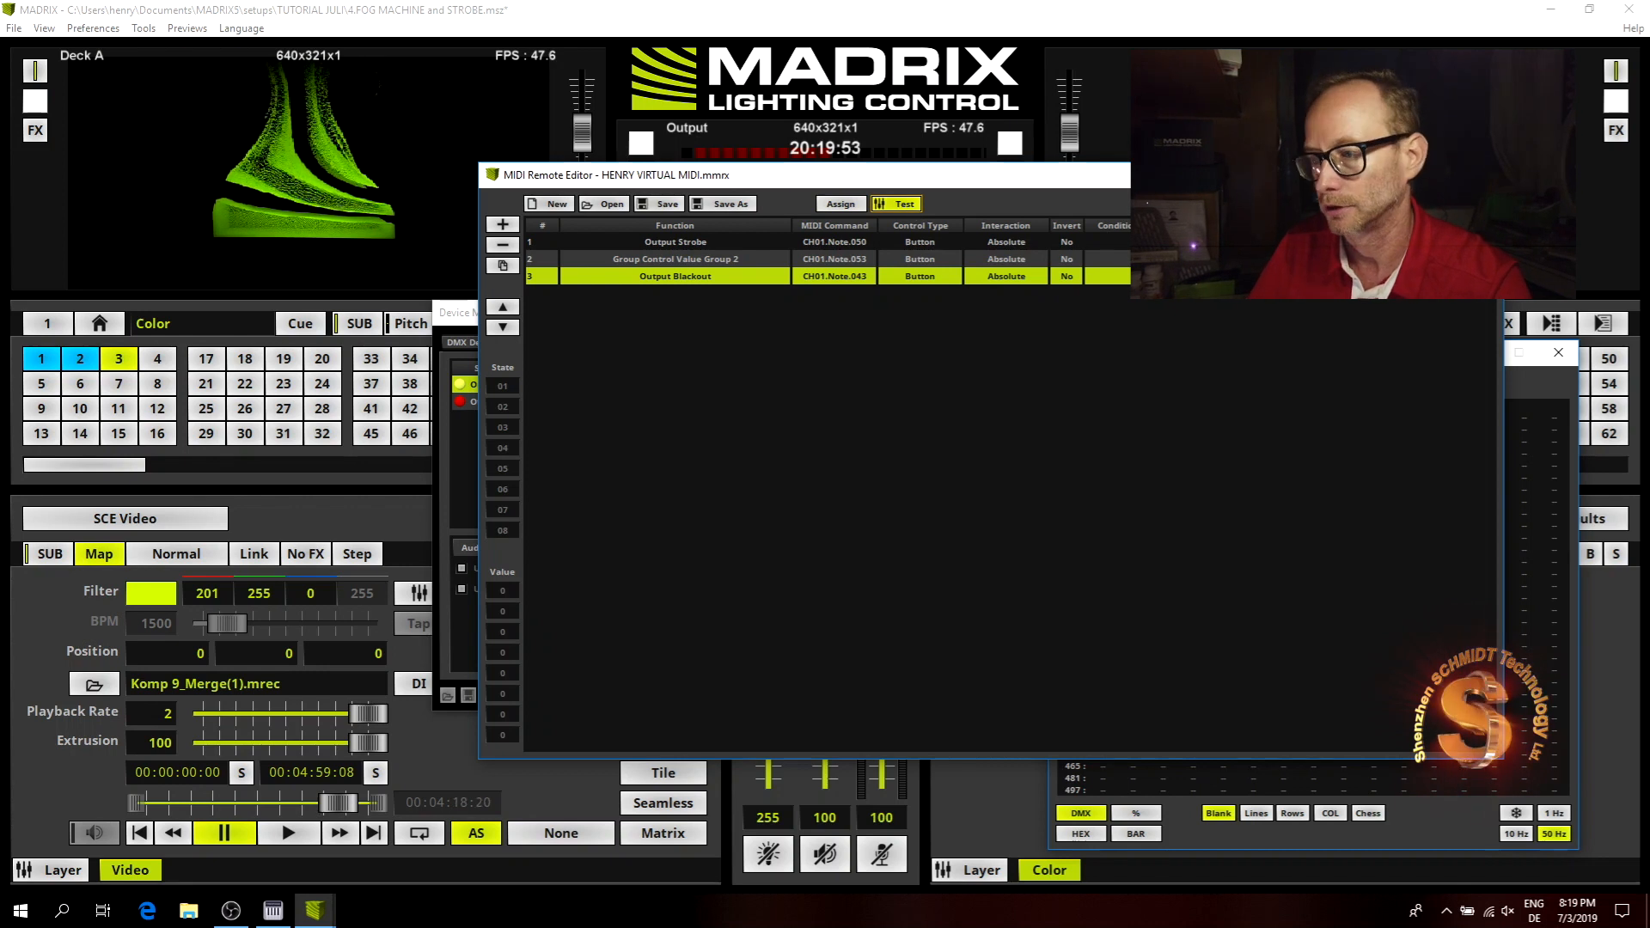
left_click(1484, 174)
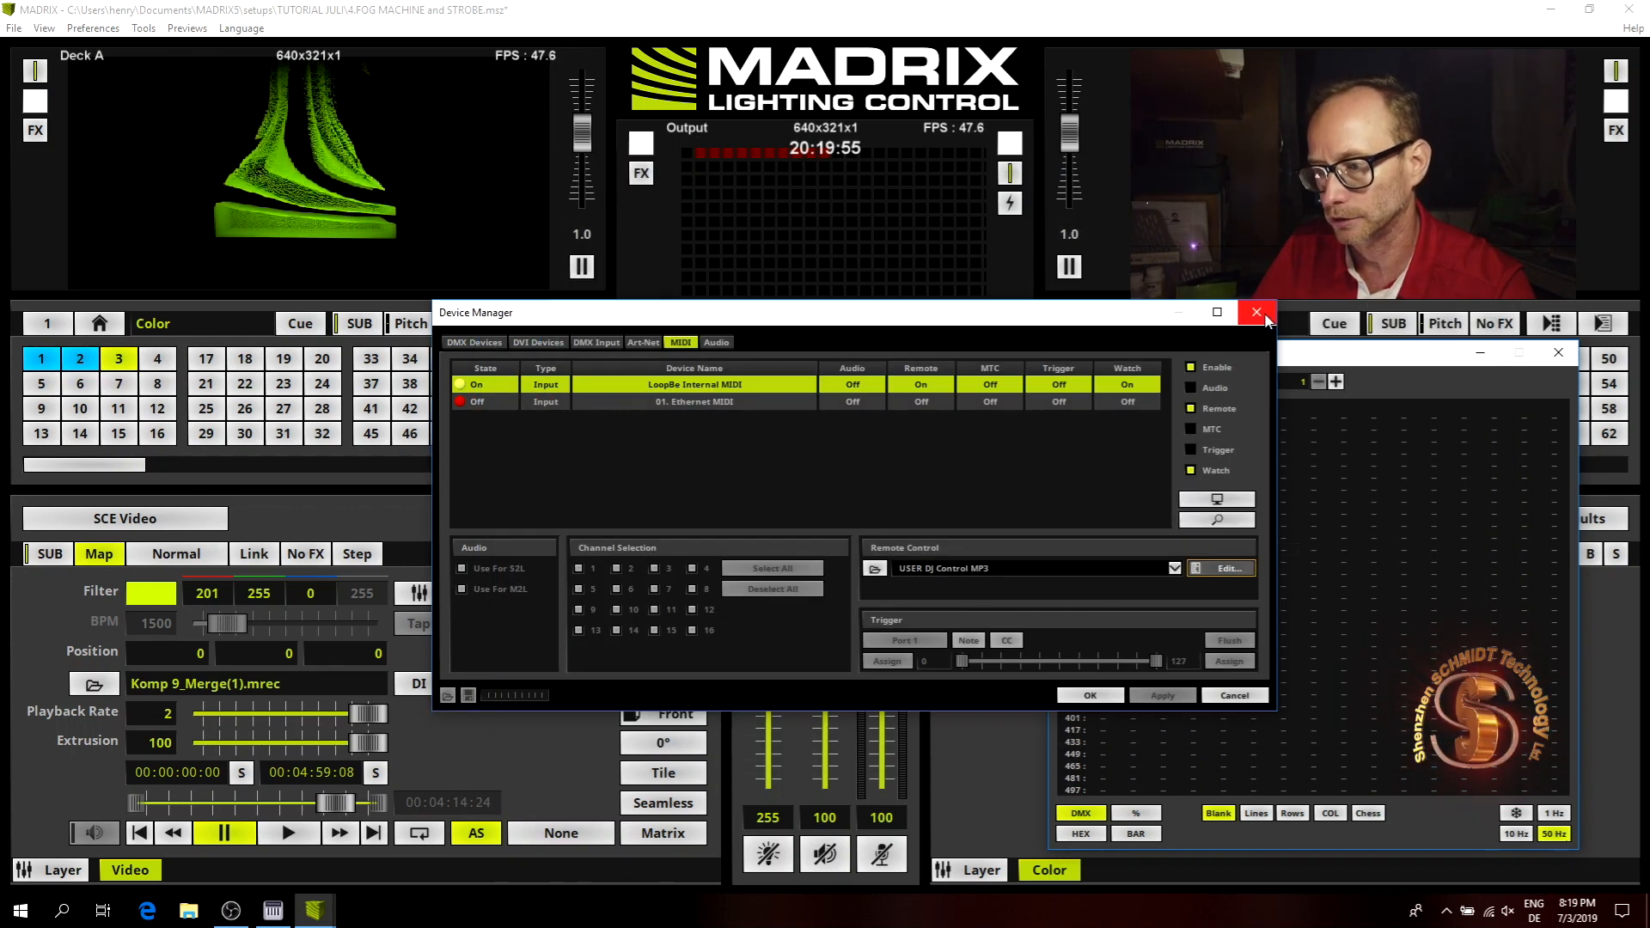
left_click(1259, 313)
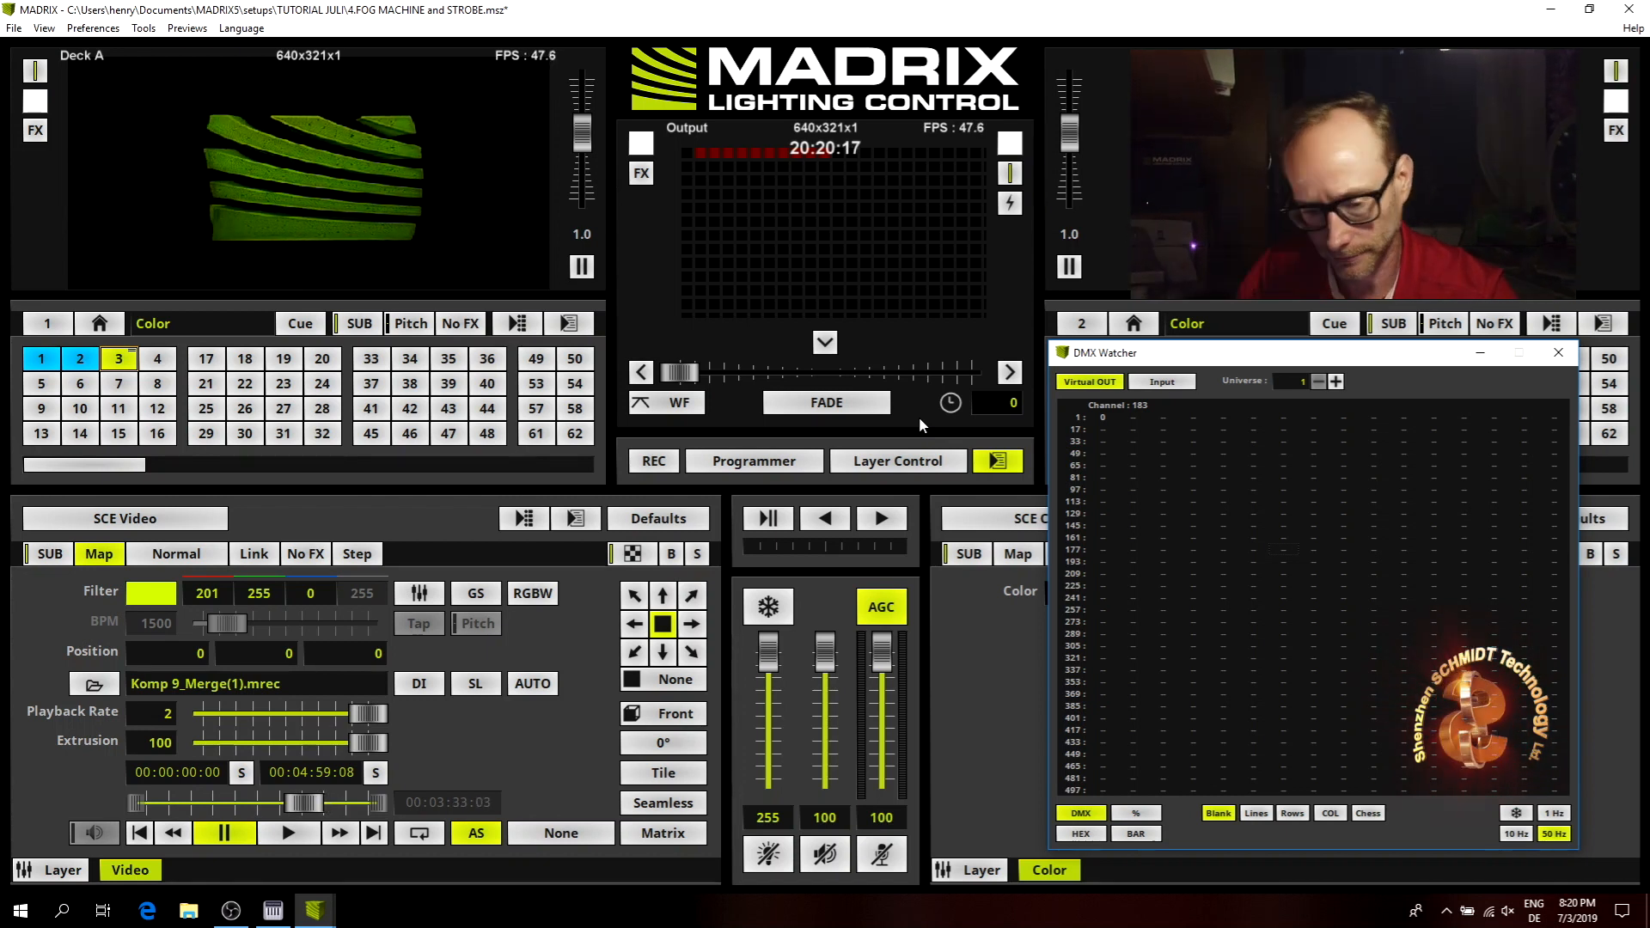
Restore Freepiano, move its window higher, and check which MIDI instrument is selected.
left_click(275, 917)
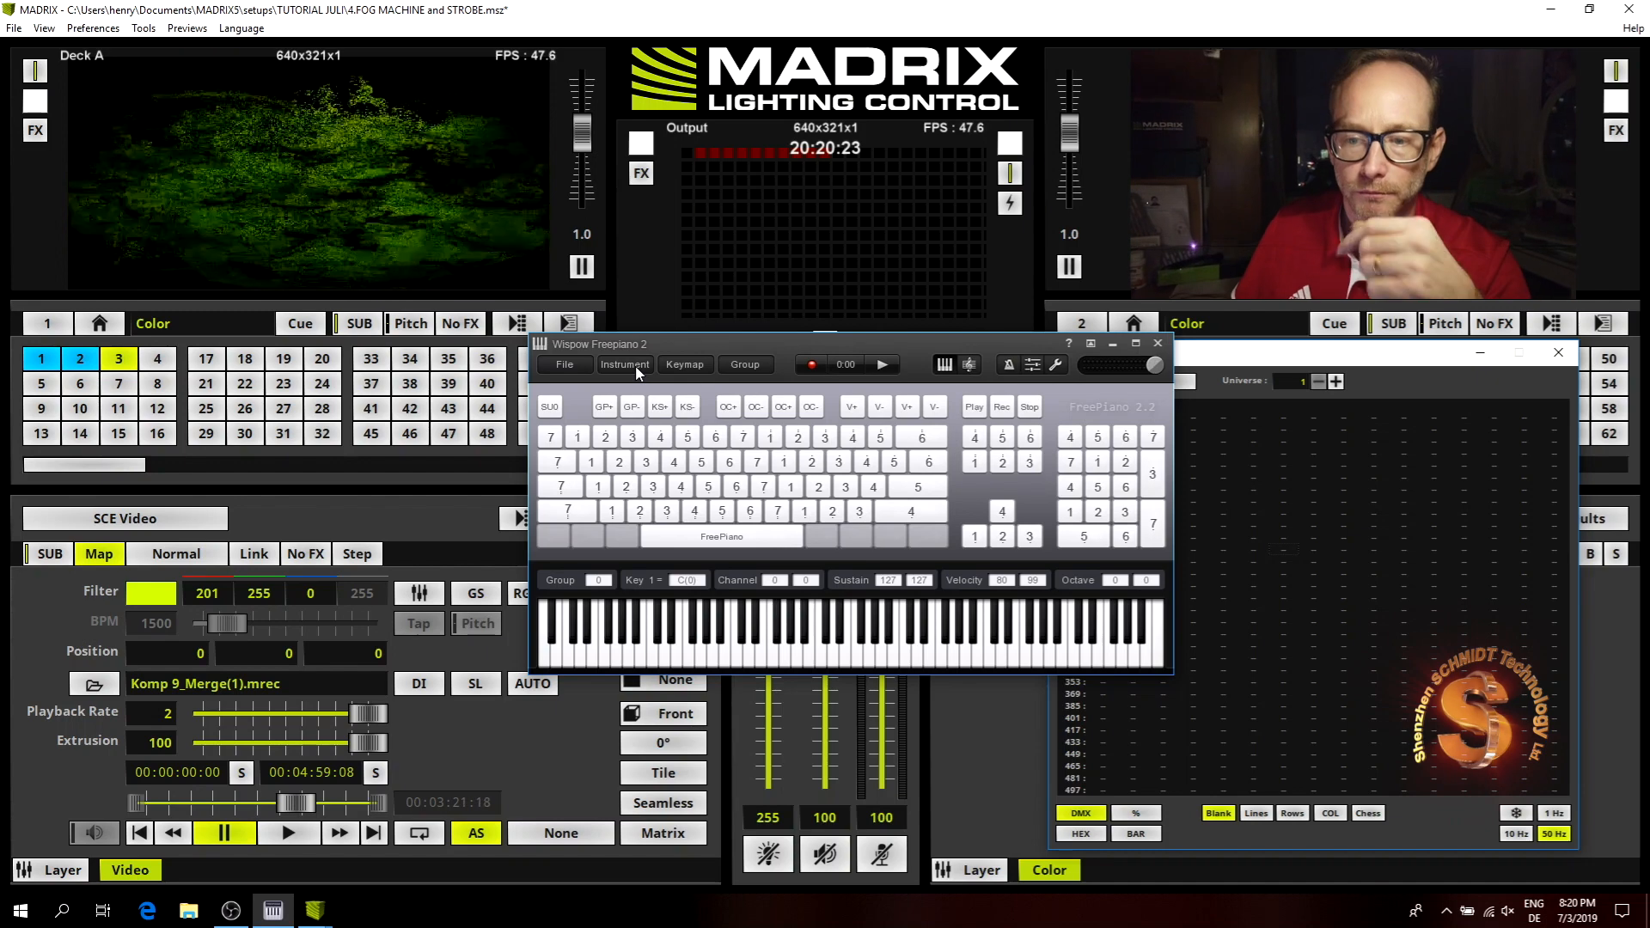
left_click_drag(710, 183, 701, 215)
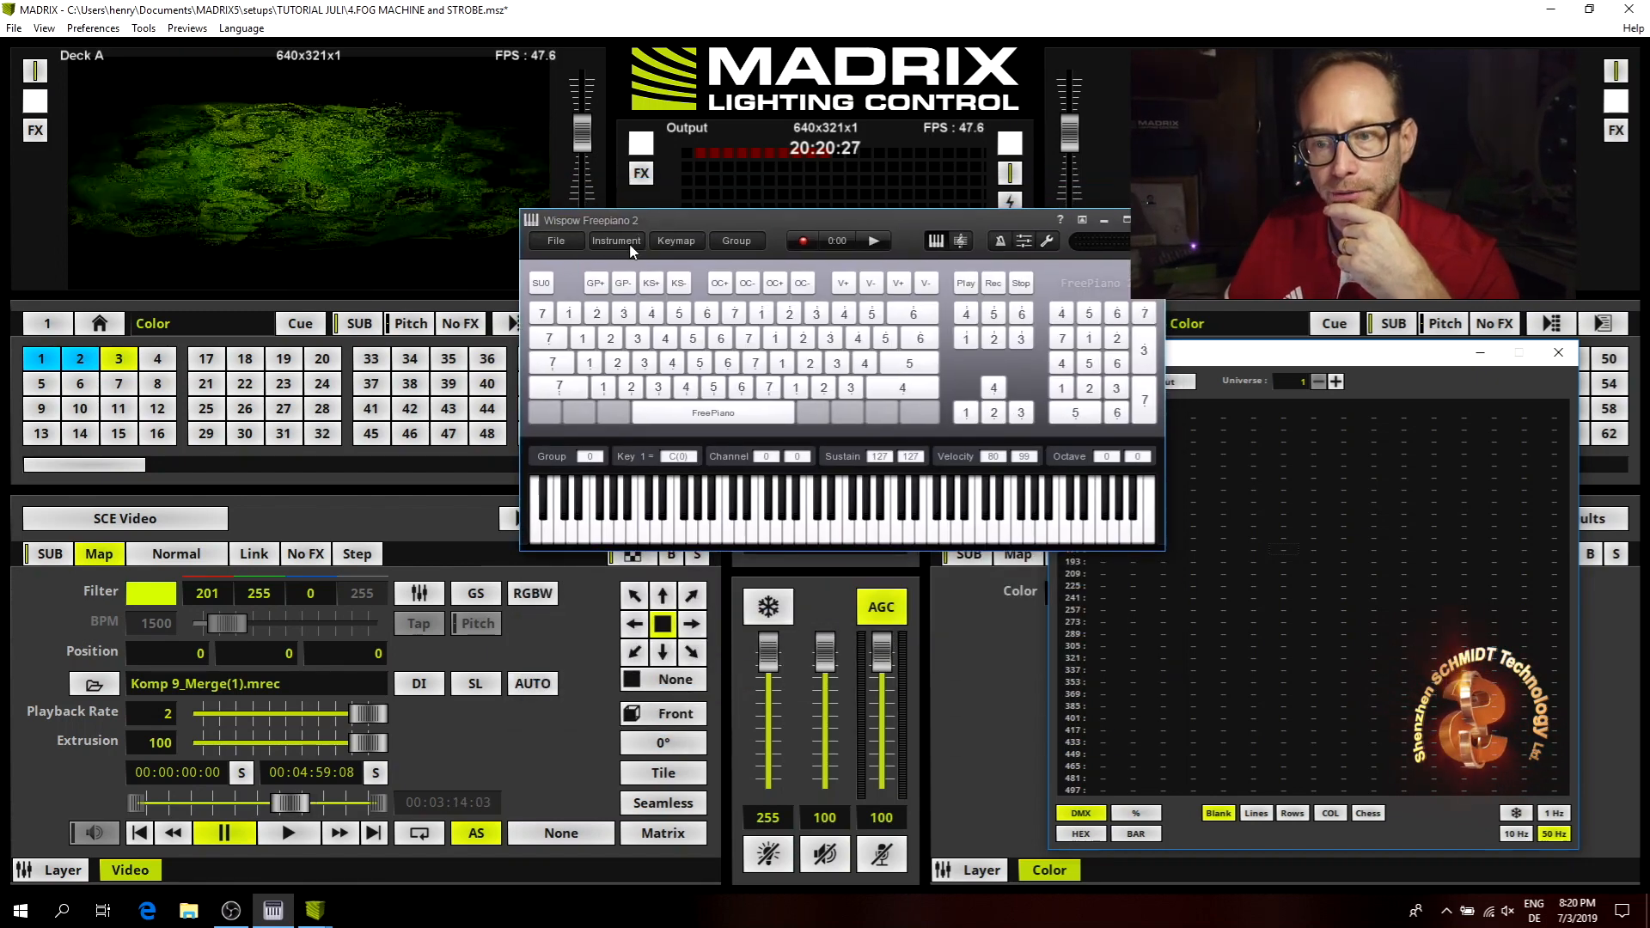
left_click(624, 246)
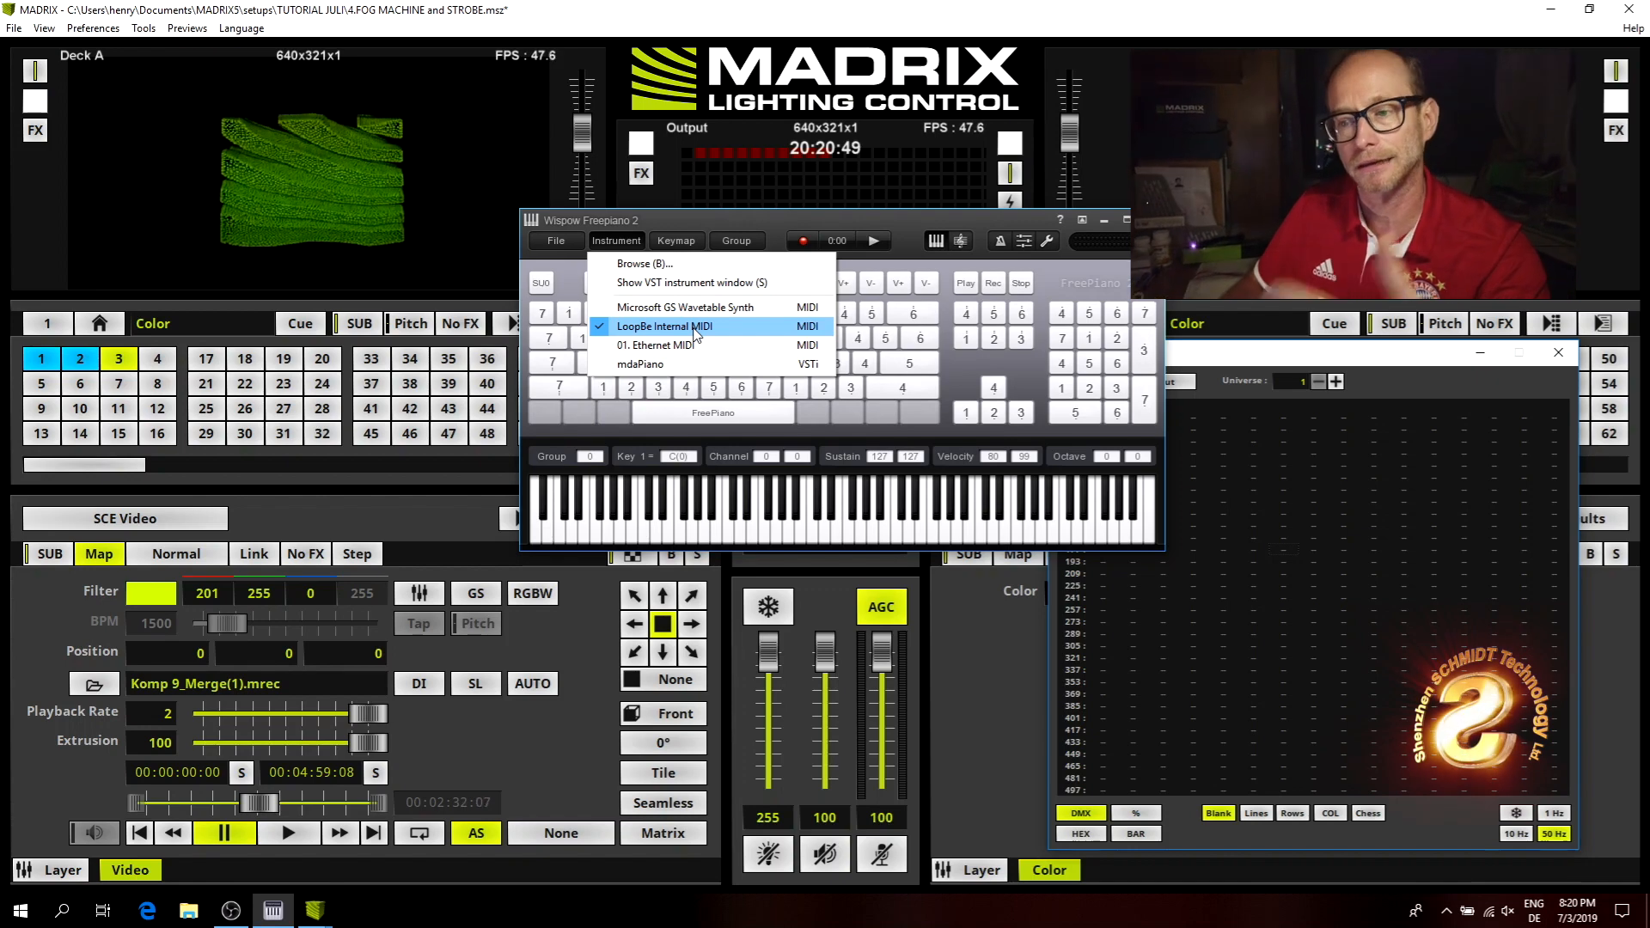
Make the Freepiano window about half transparent in its GUI settings and move it over the DMX Watcher.
left_click(1047, 242)
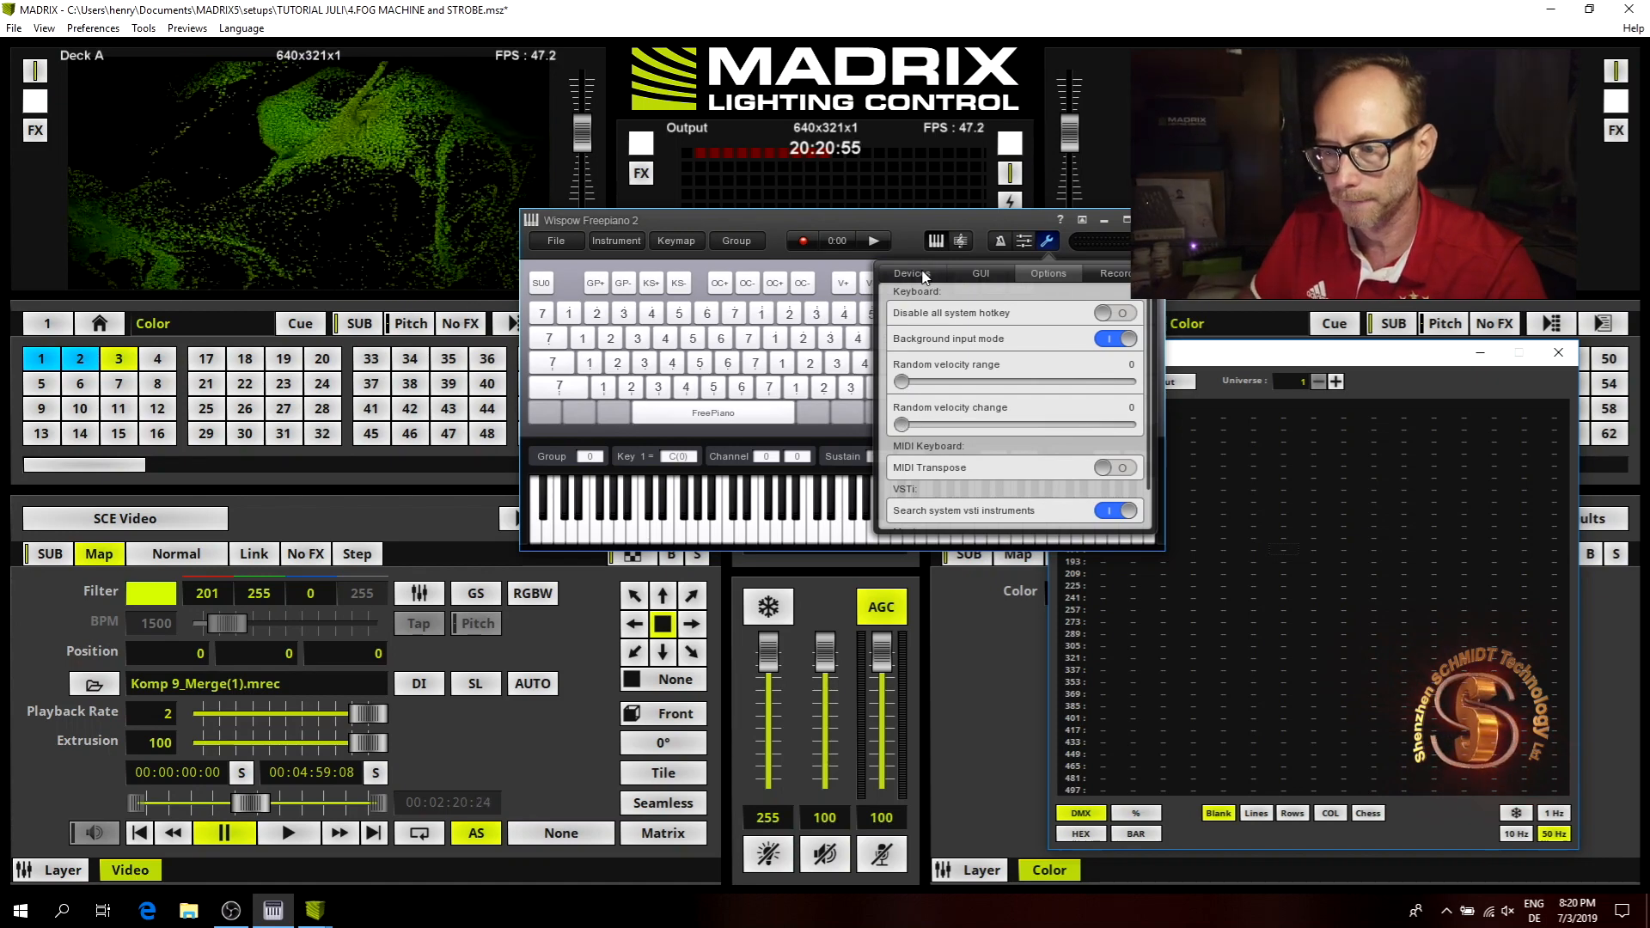
scroll(907, 382, "up", 5)
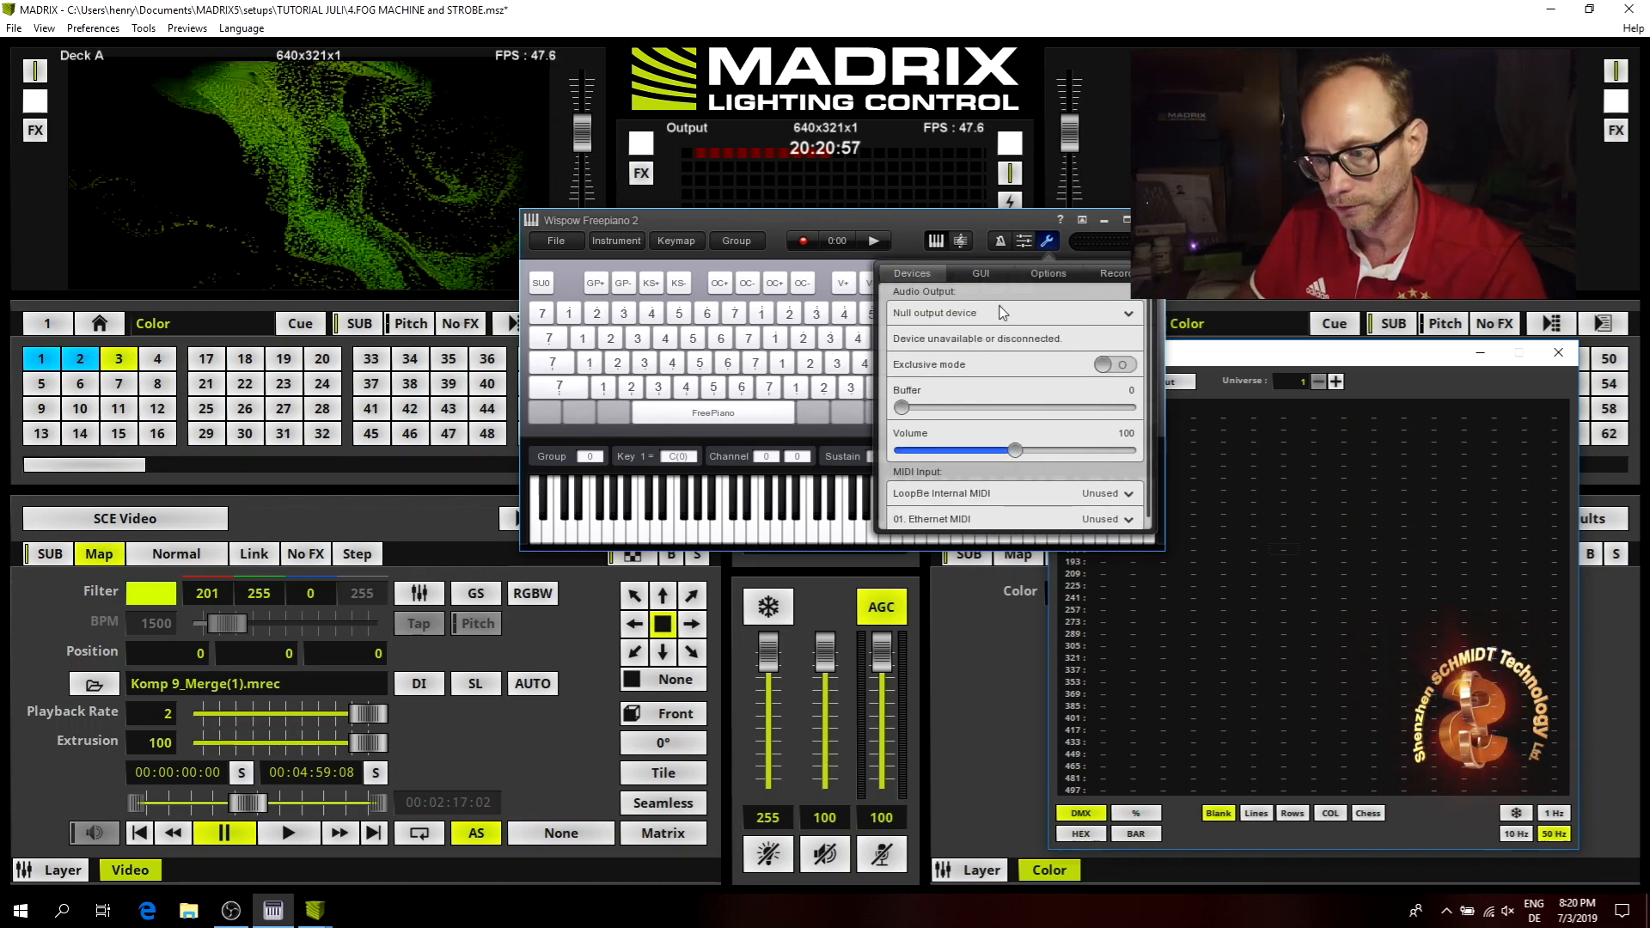
left_click(980, 273)
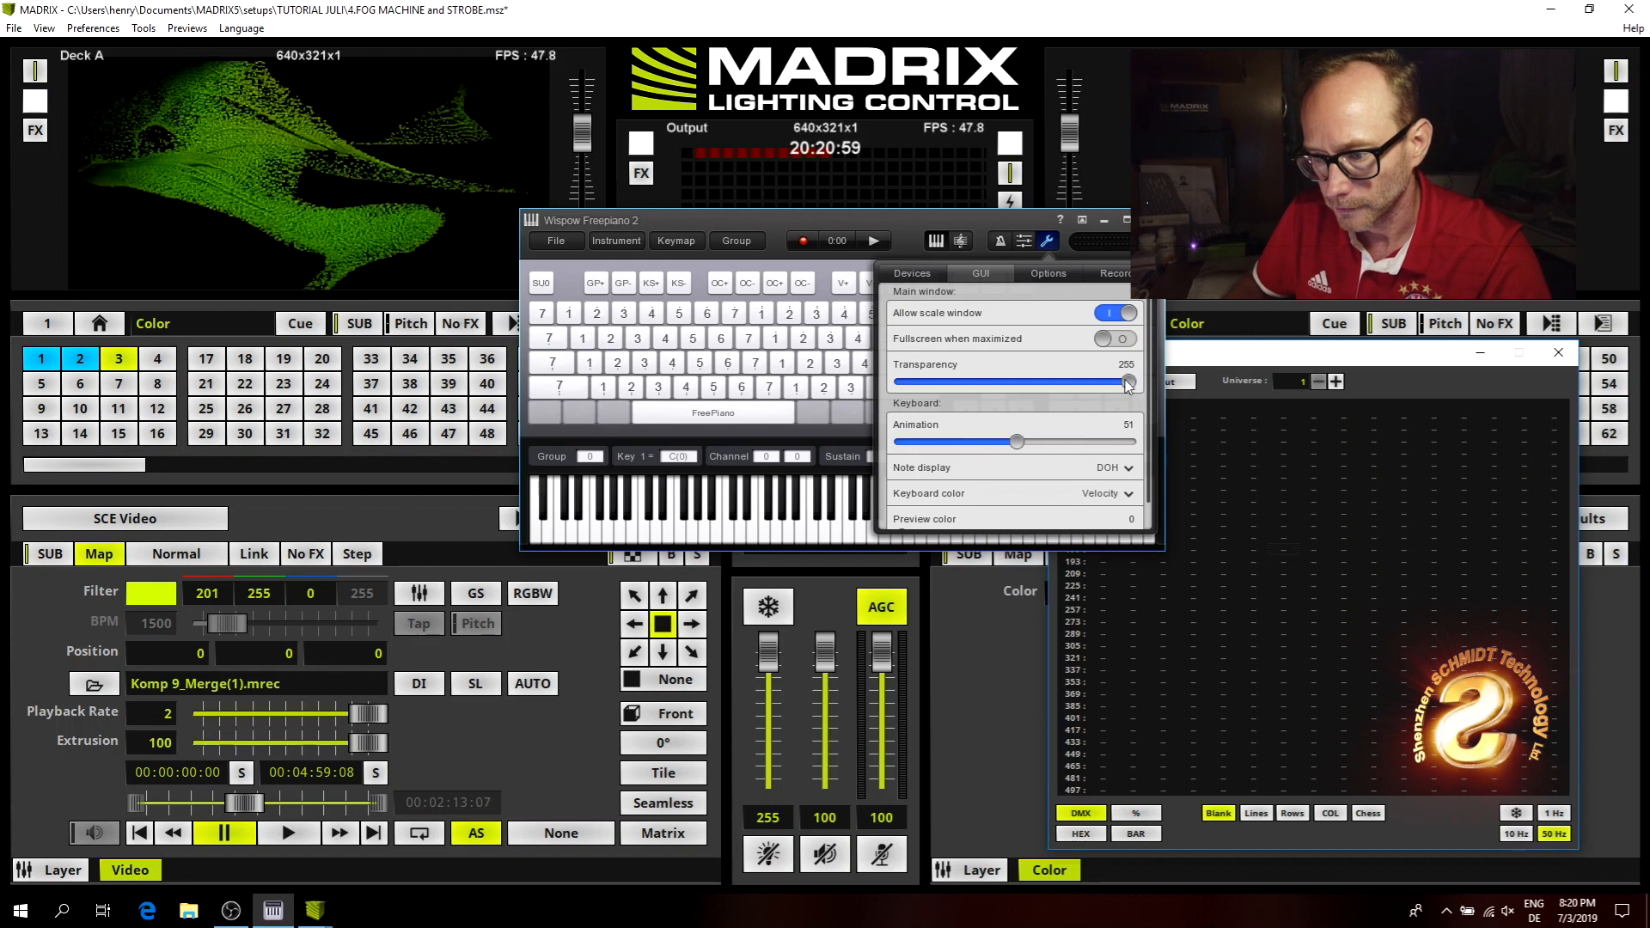
left_click_drag(1128, 384, 1014, 391)
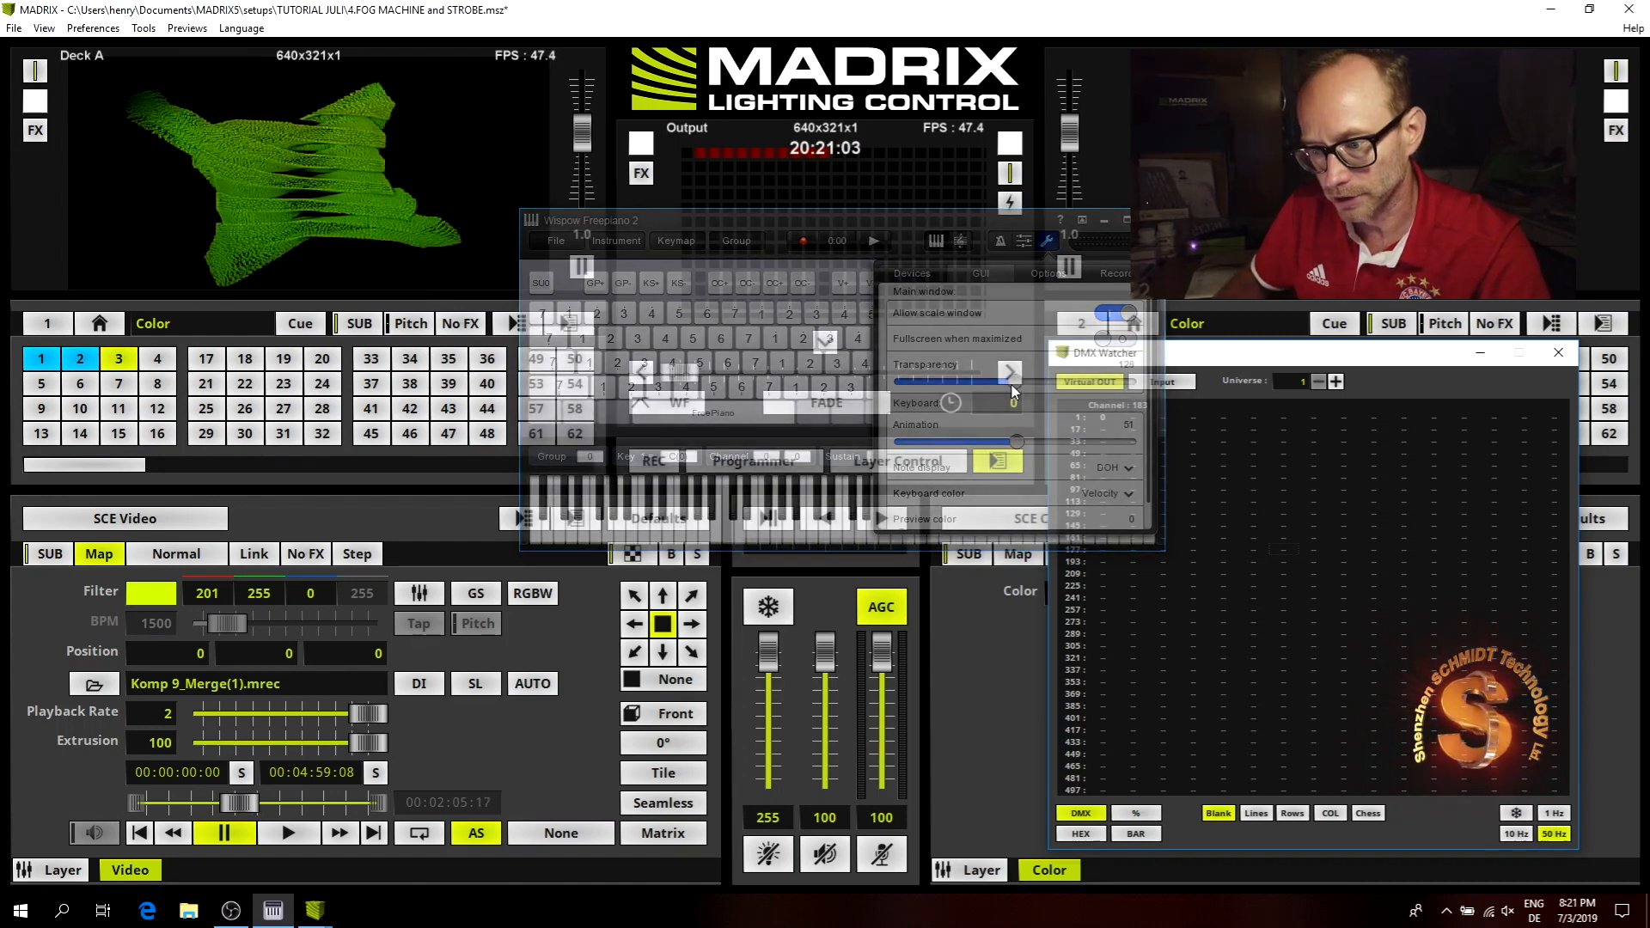
left_click_drag(993, 221, 1491, 469)
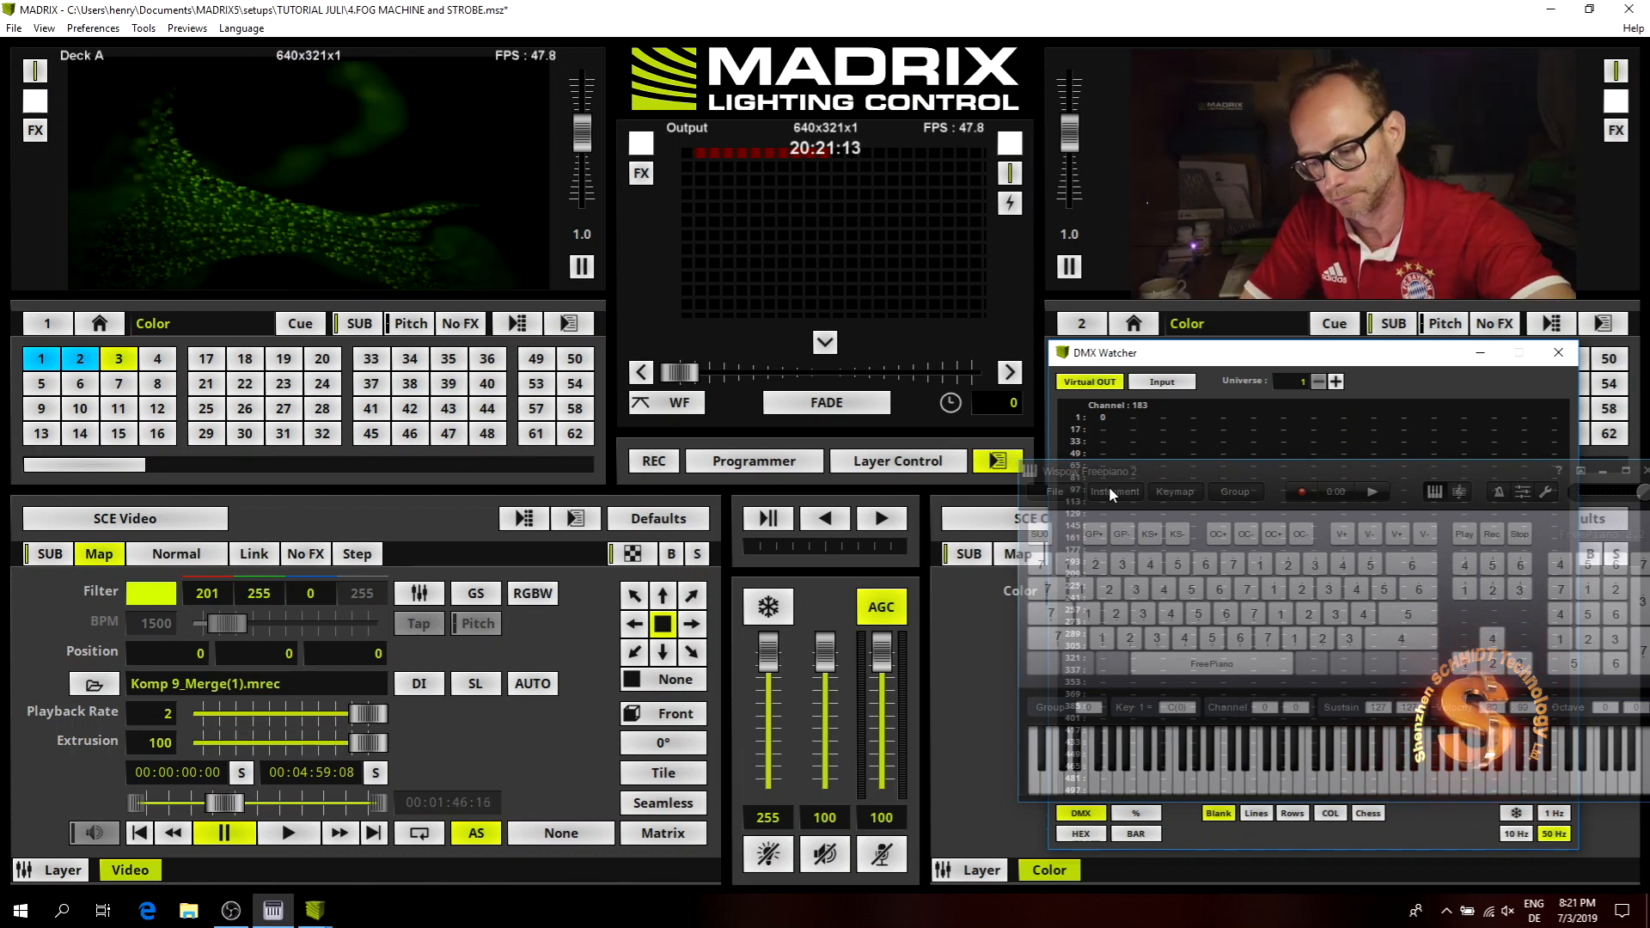
Test the mapped blackout note 5 on the Freepiano keyboard by playing it repeatedly.
key("b")
key("b")
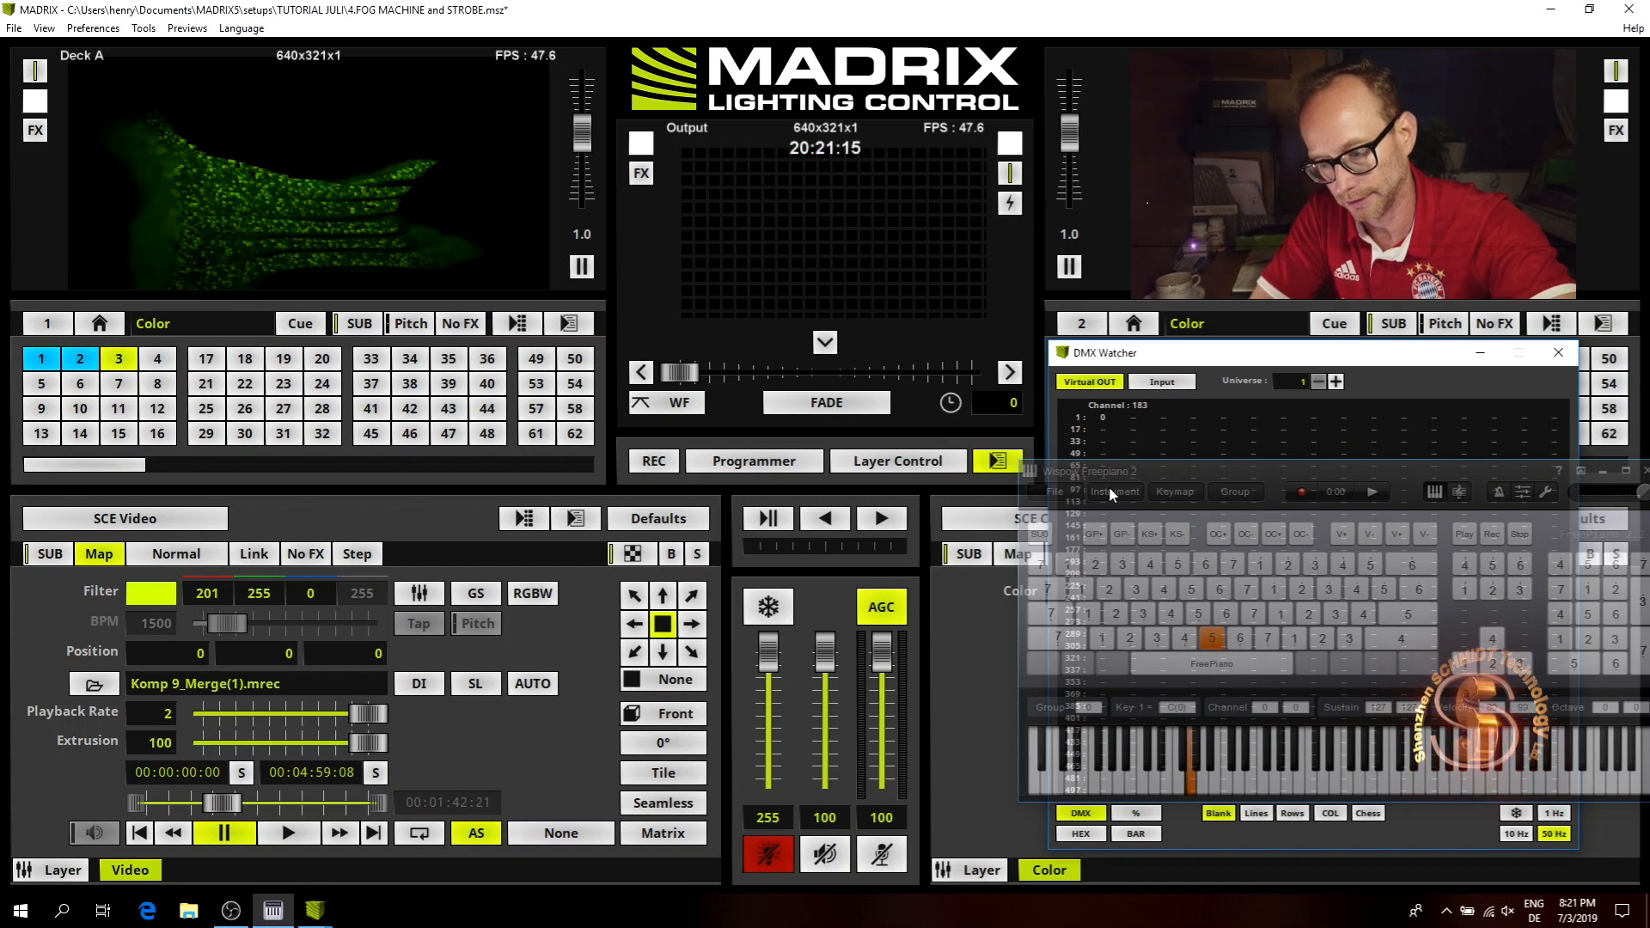
key("b")
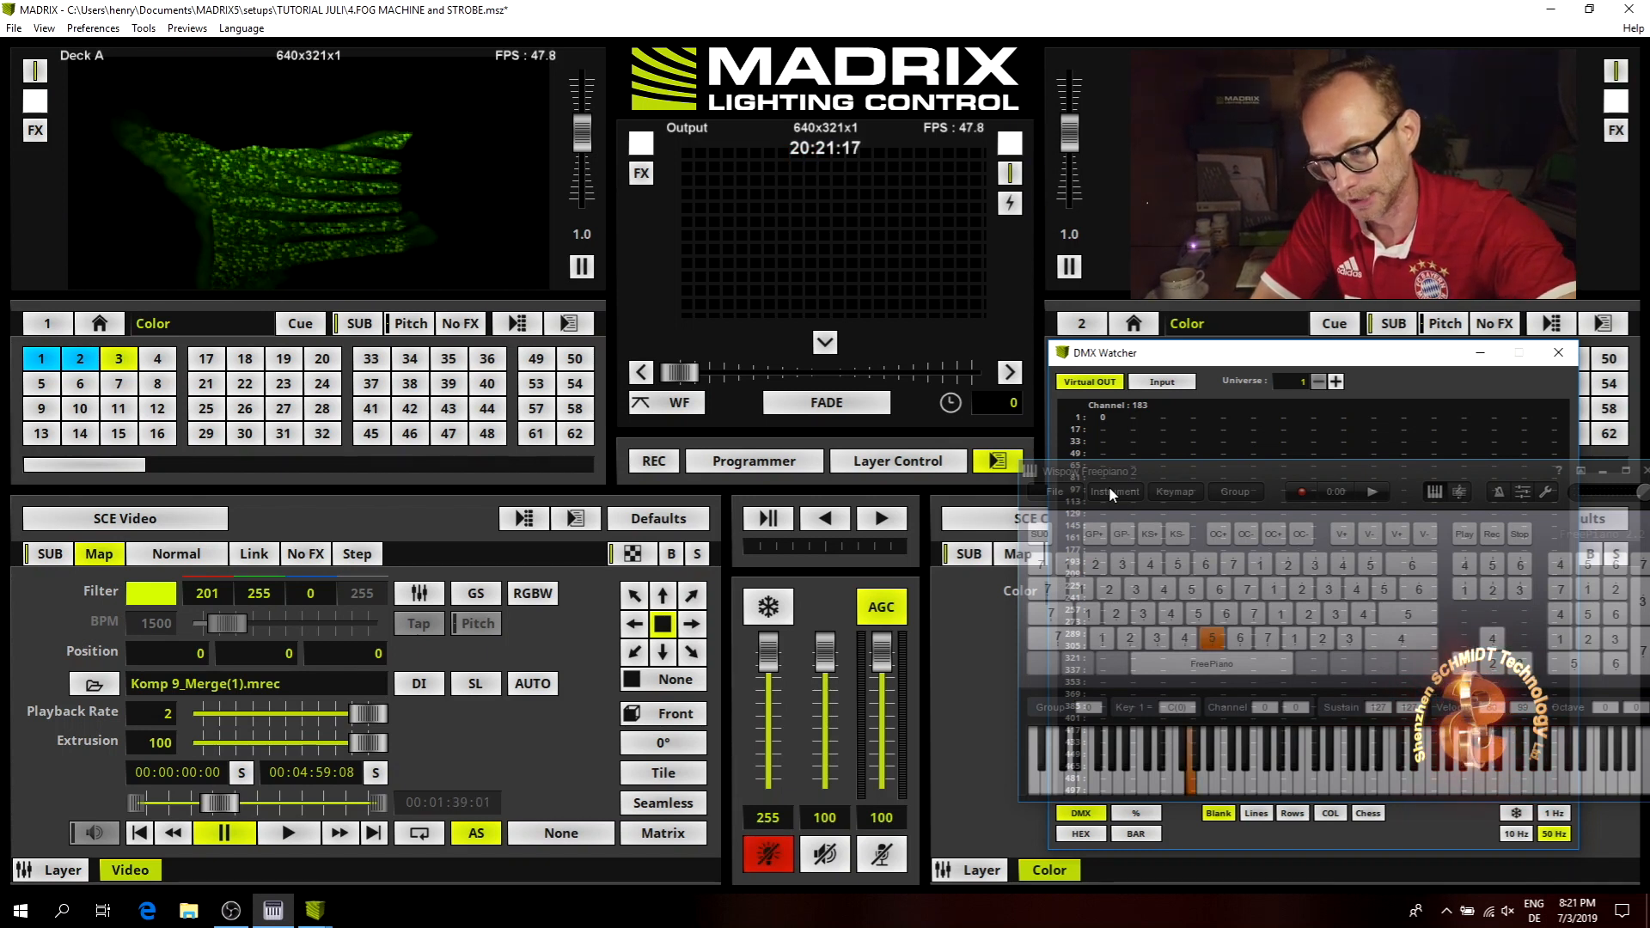
key("b")
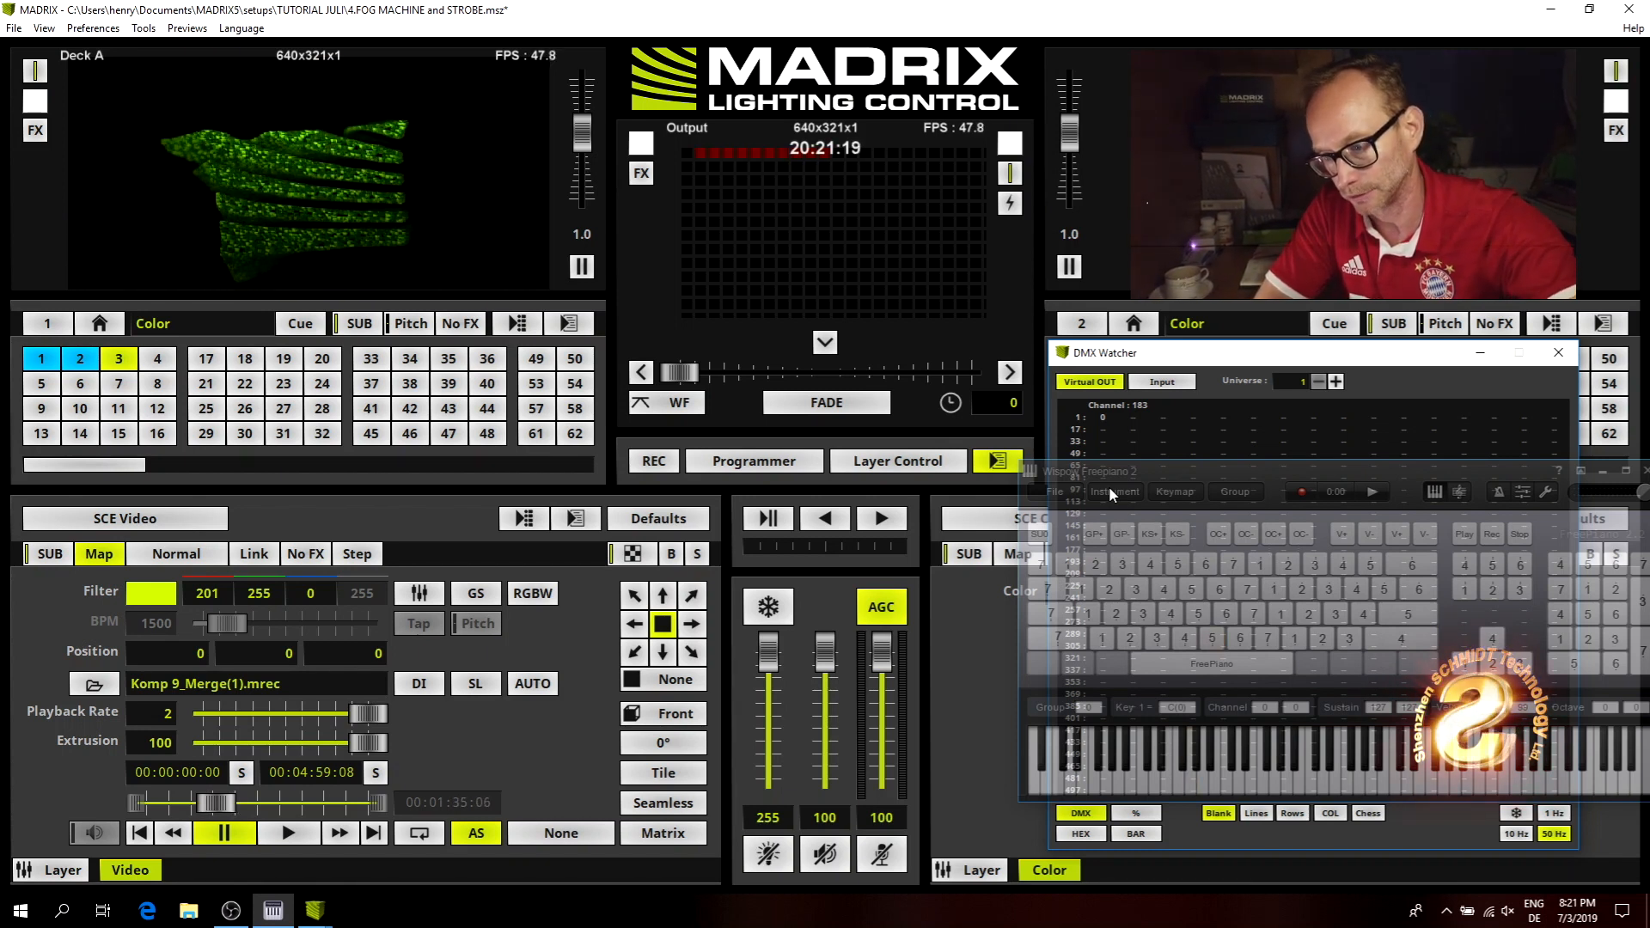
Test strobe note 2 and fog note 4 in Freepiano, check DMX channel 1, and minimize Freepiano.
key("s")
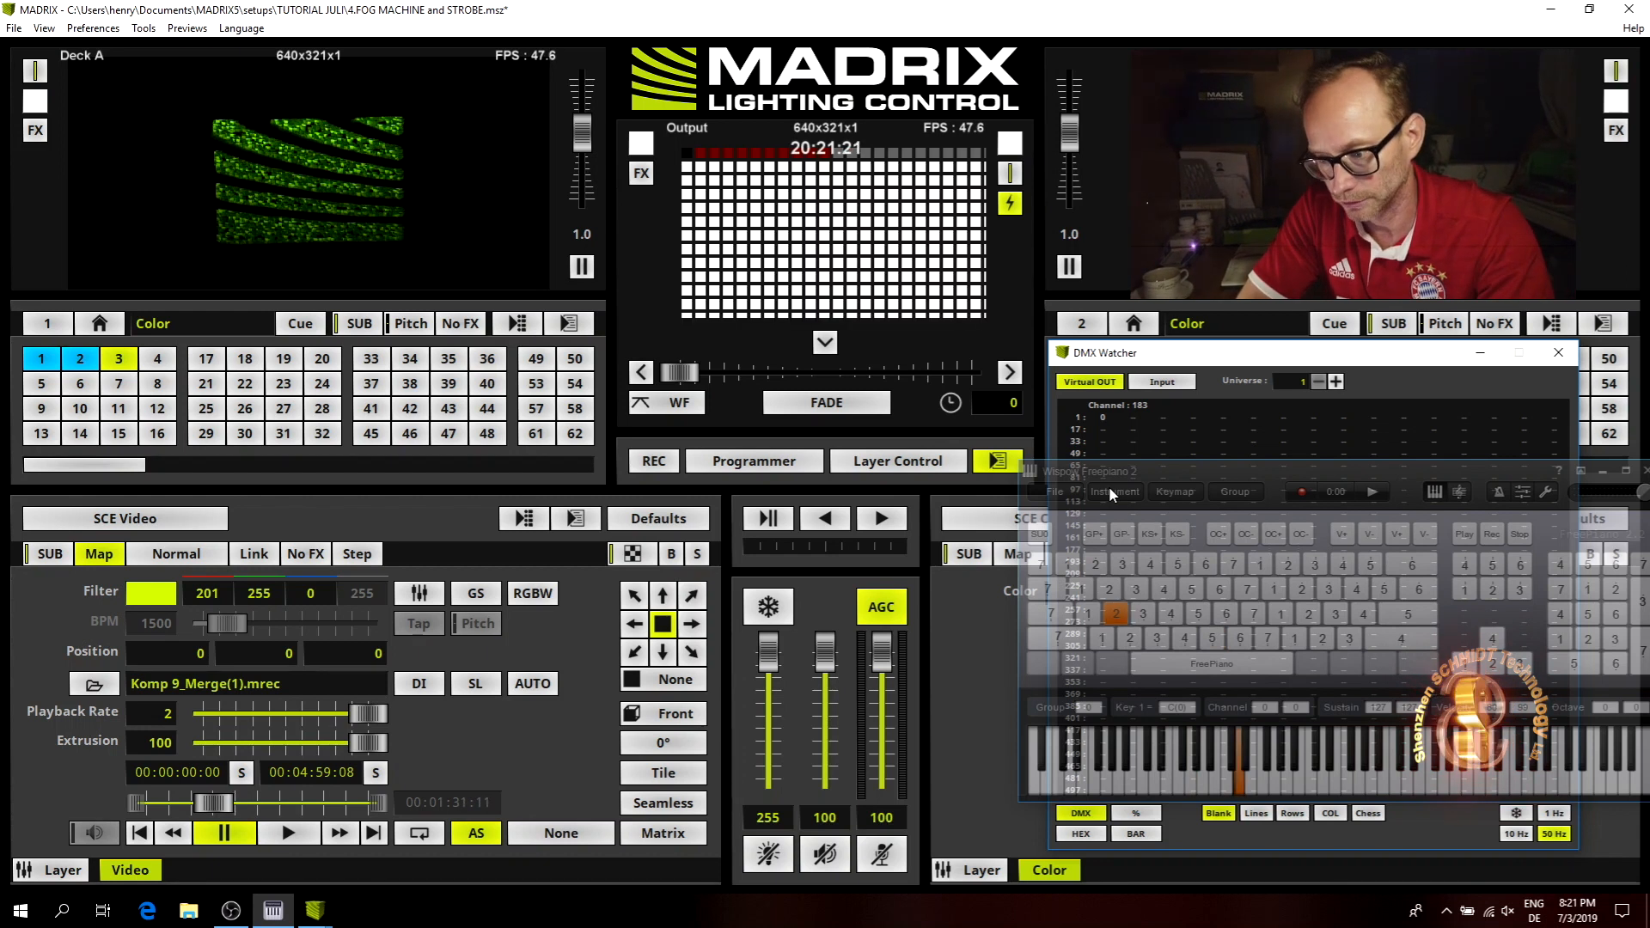
key("s")
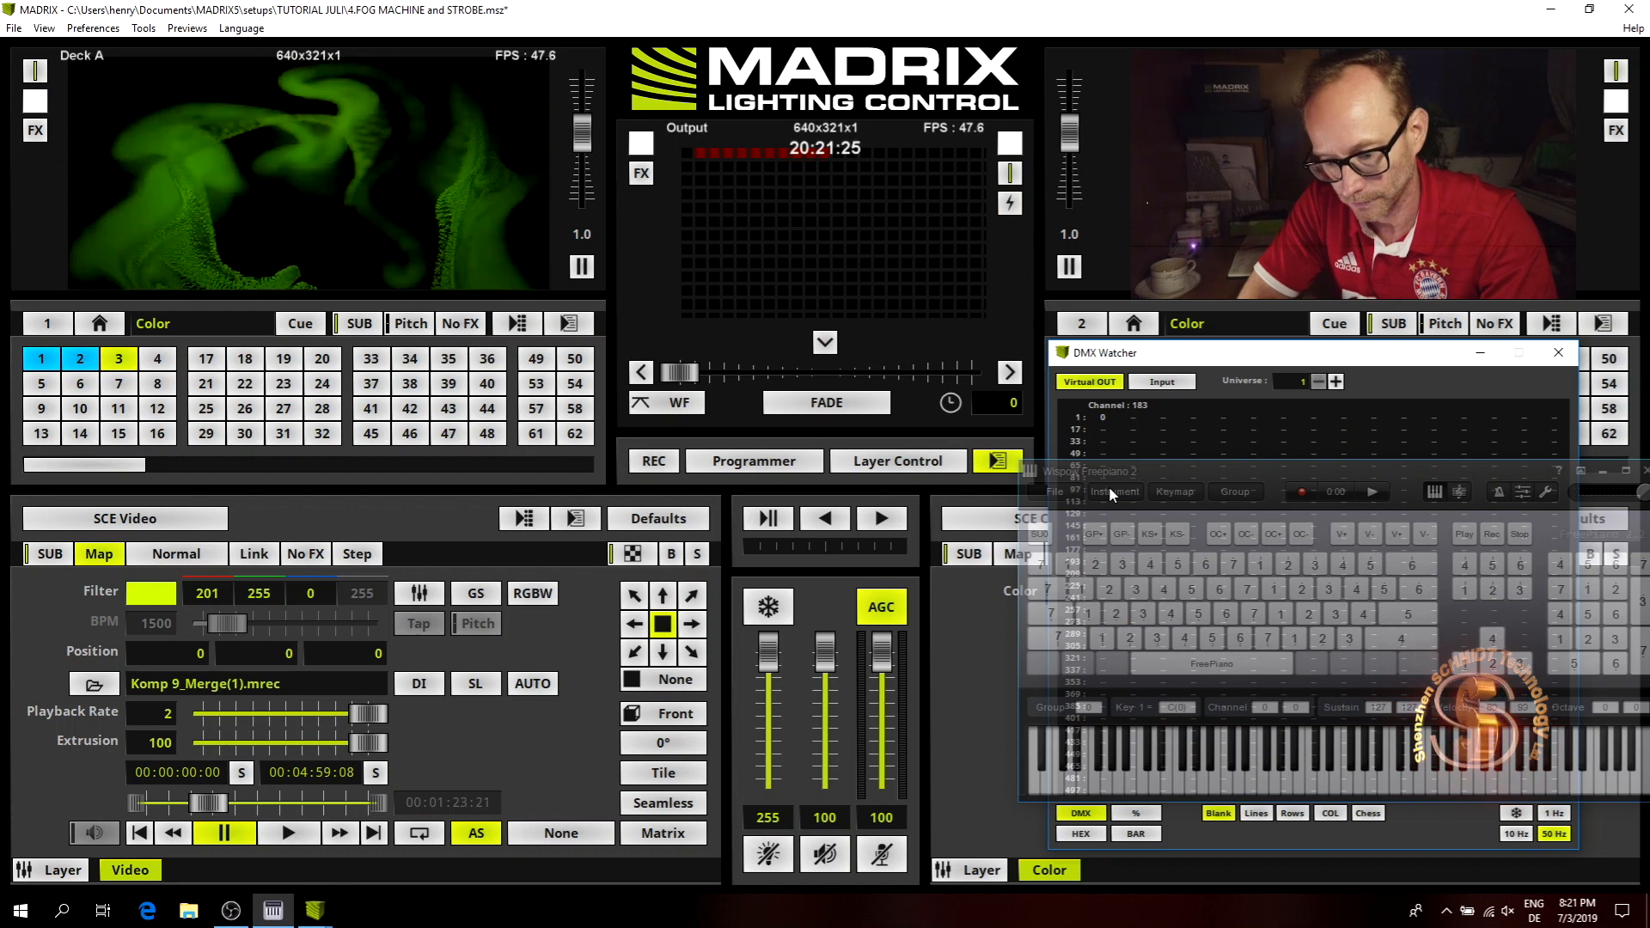
key("f")
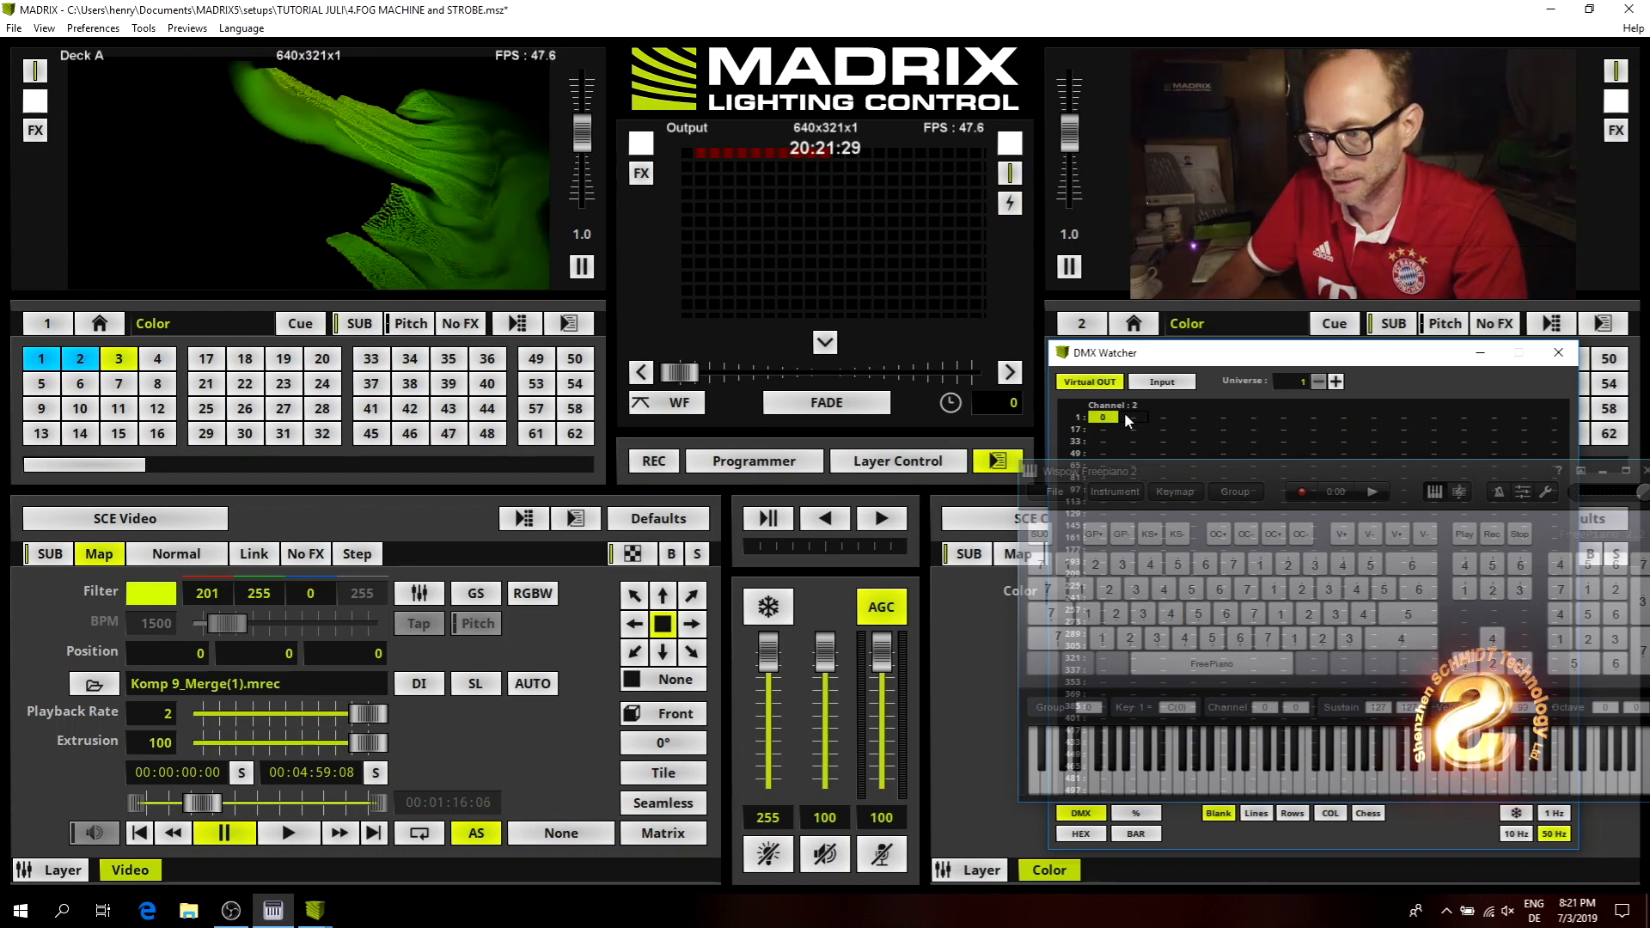
key("f")
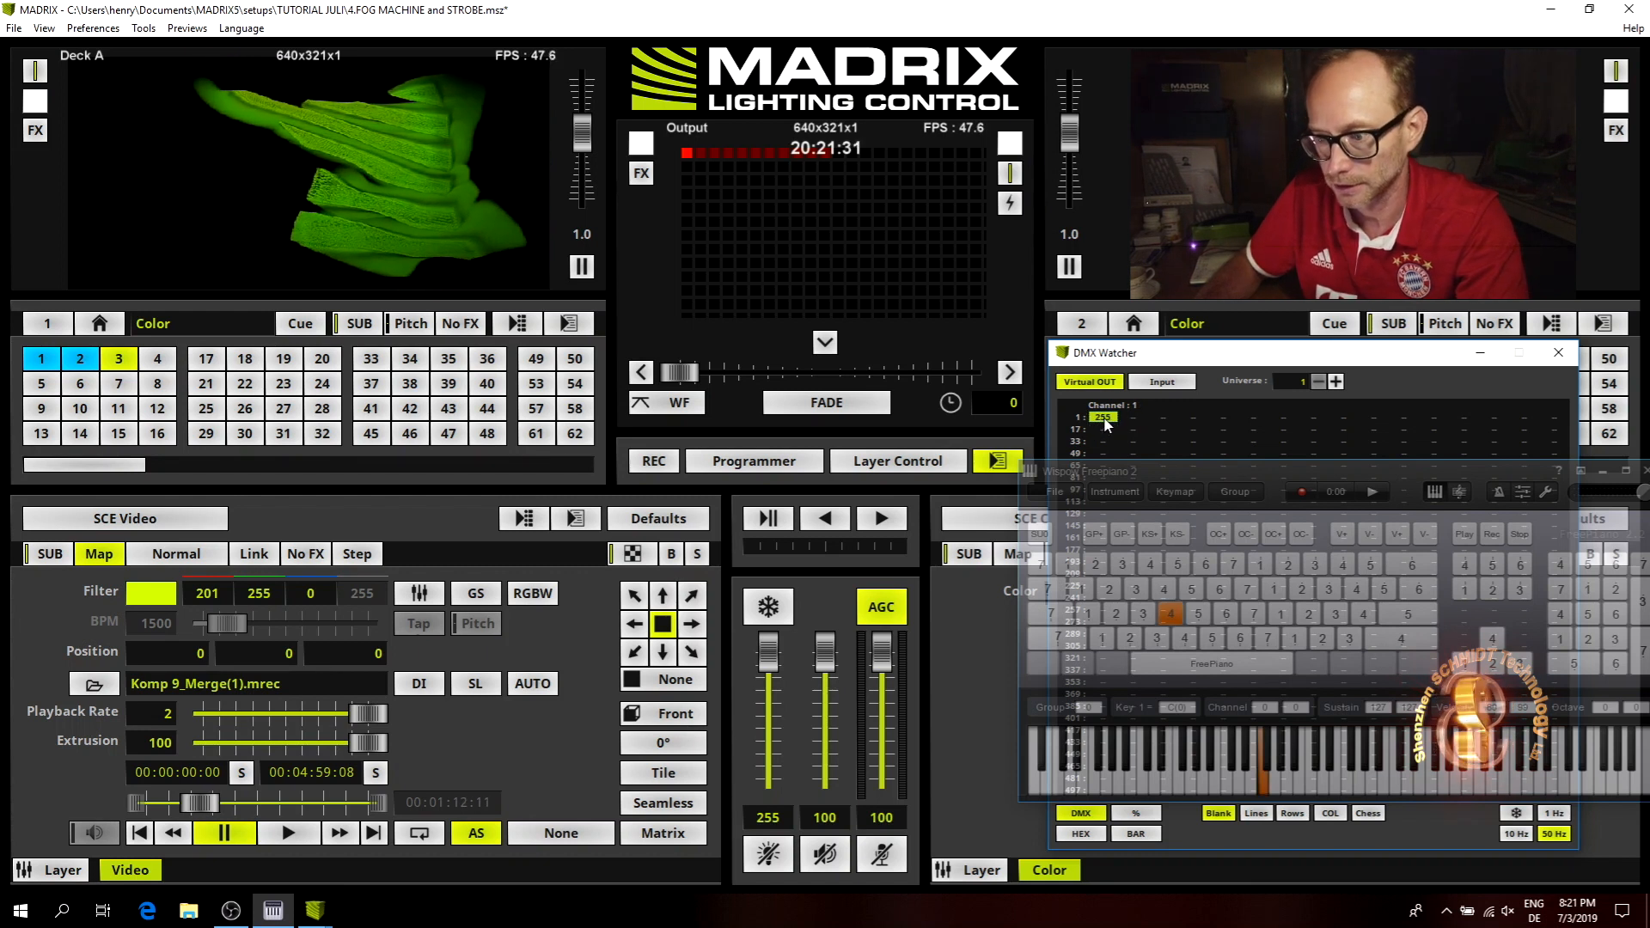
left_click(1602, 471)
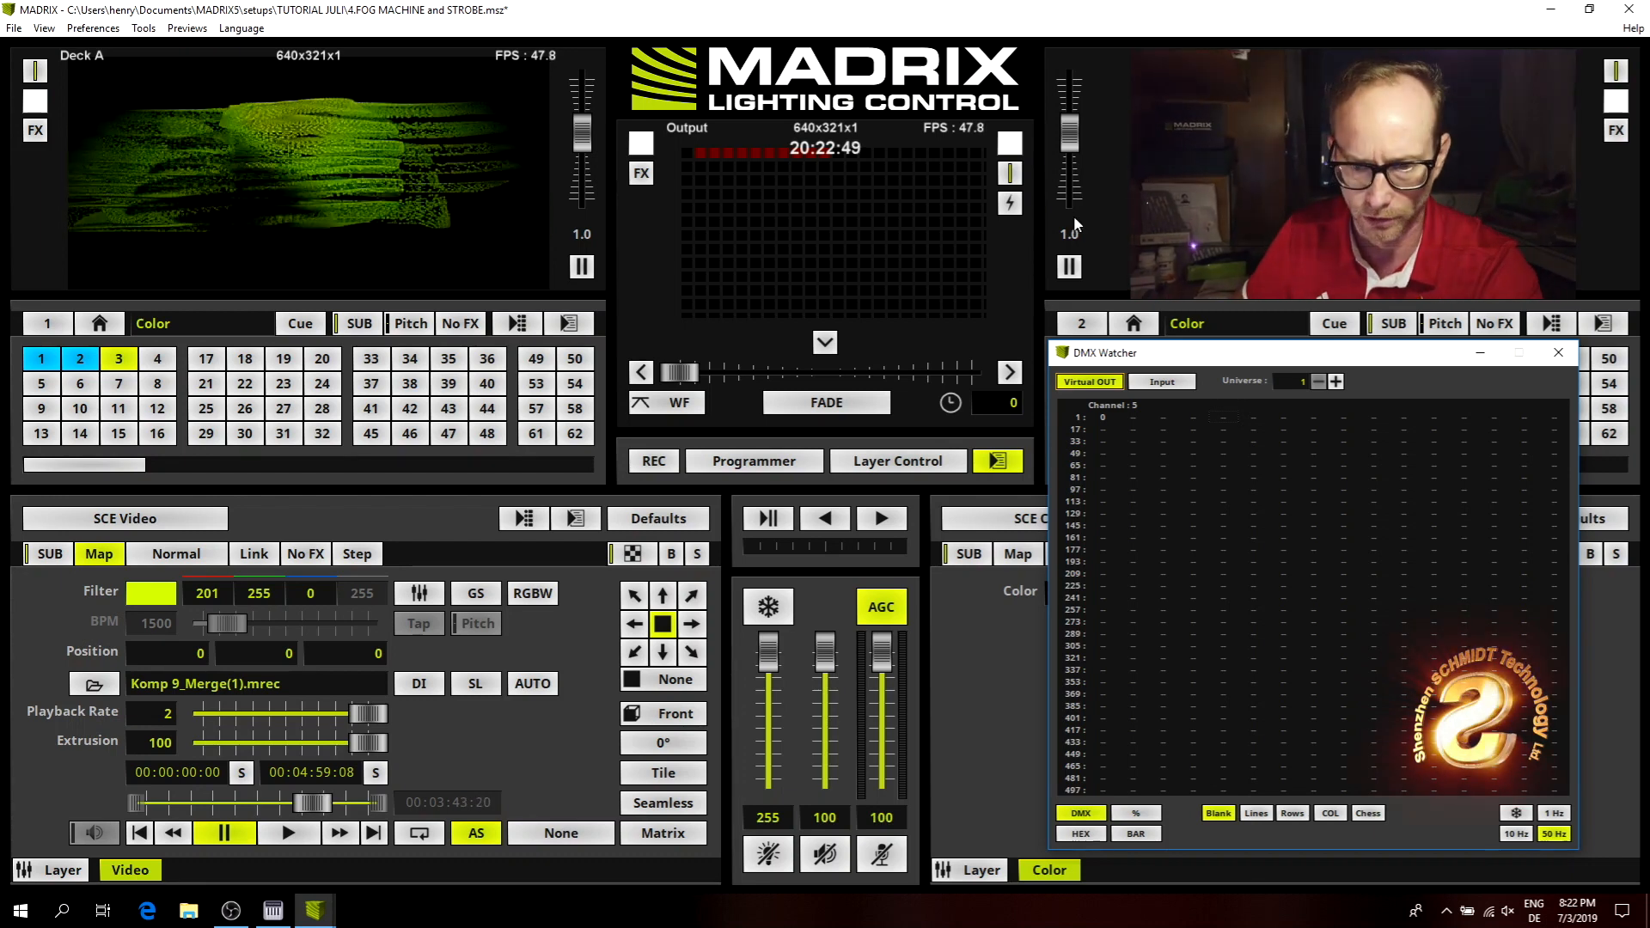
Switch the MADRIX output preview from the fixture grid to the rendered video image.
right_click(879, 248)
left_click(782, 237)
key("space")
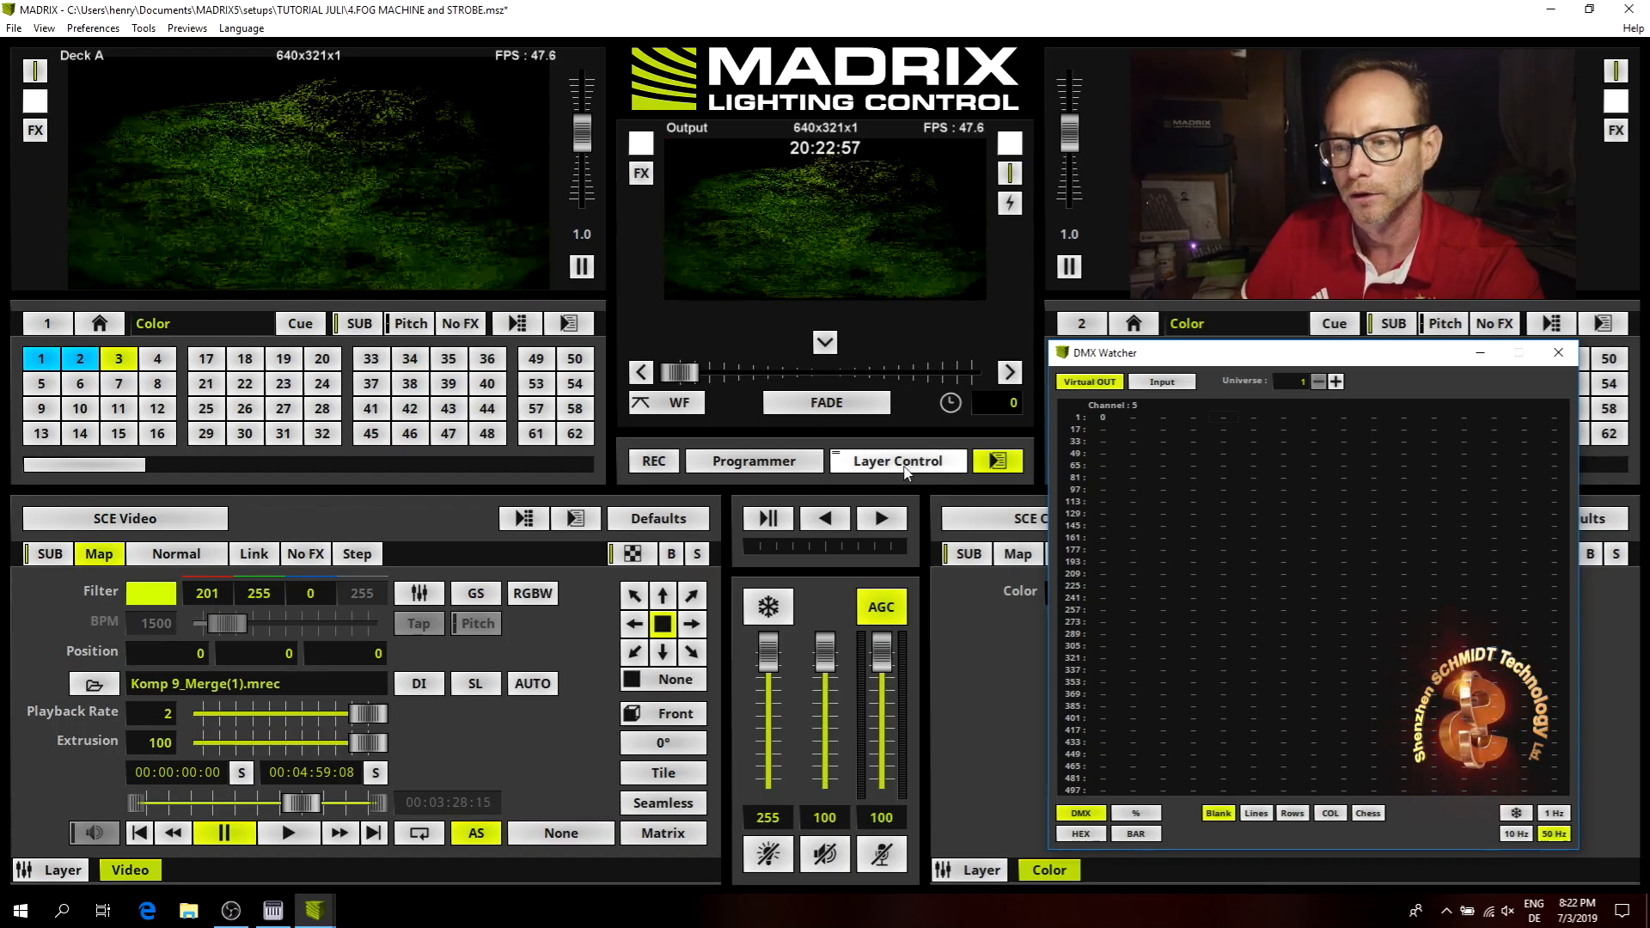
Open the DMX Input remote control settings in the Device Manager.
left_click(143, 27)
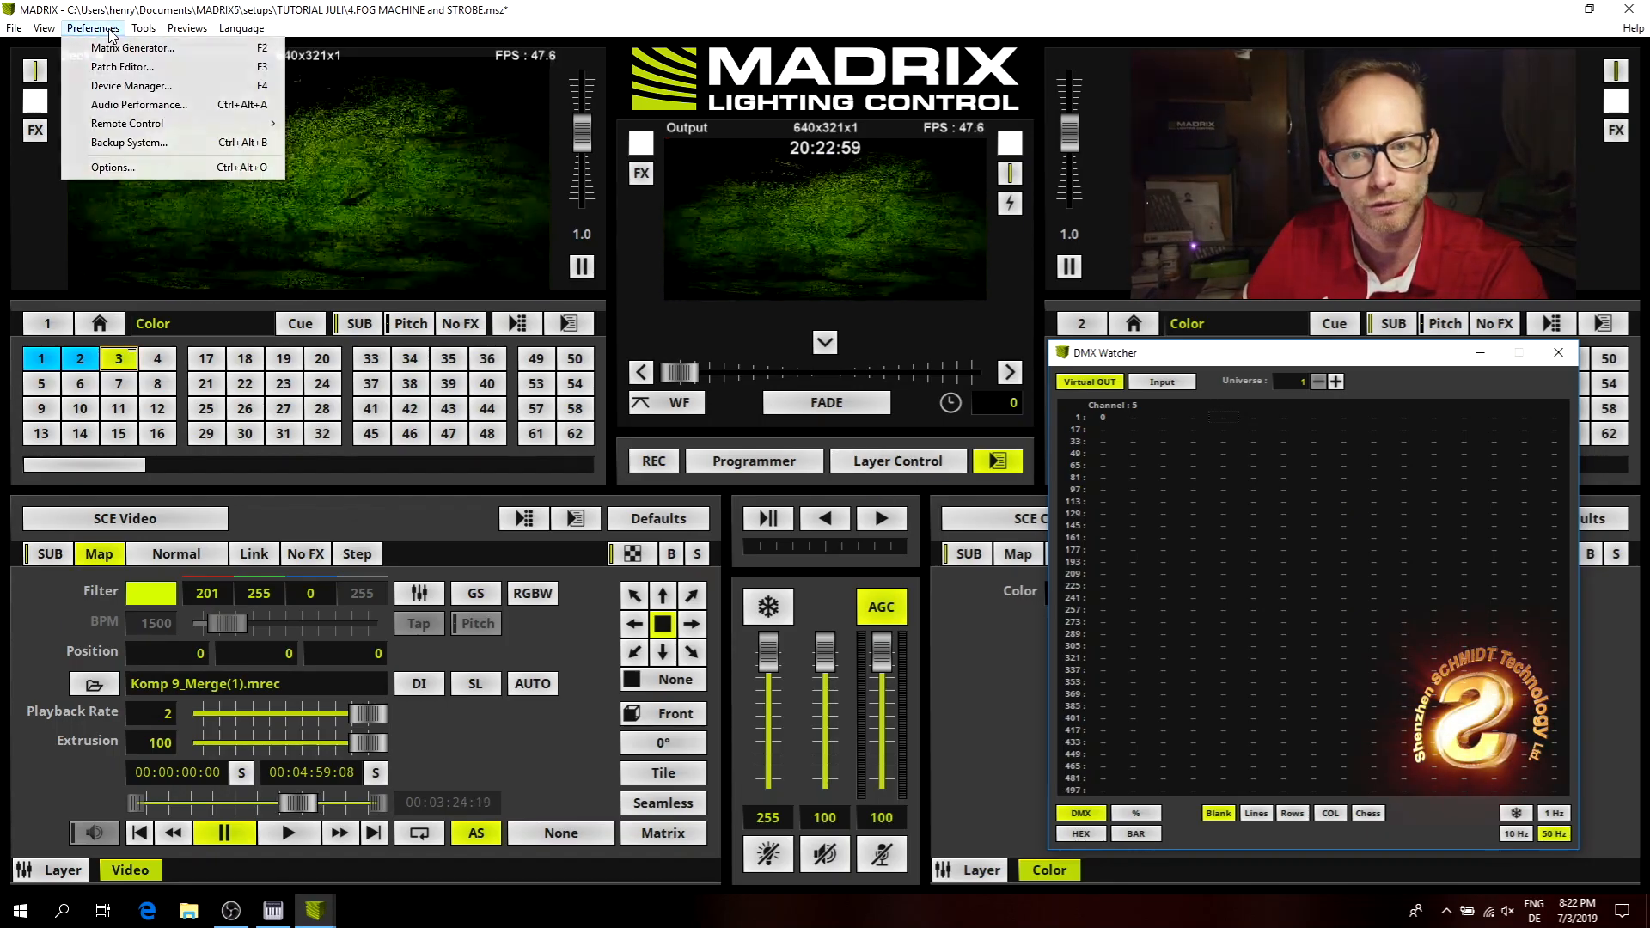
mouse_move(93, 27)
mouse_move(137, 123)
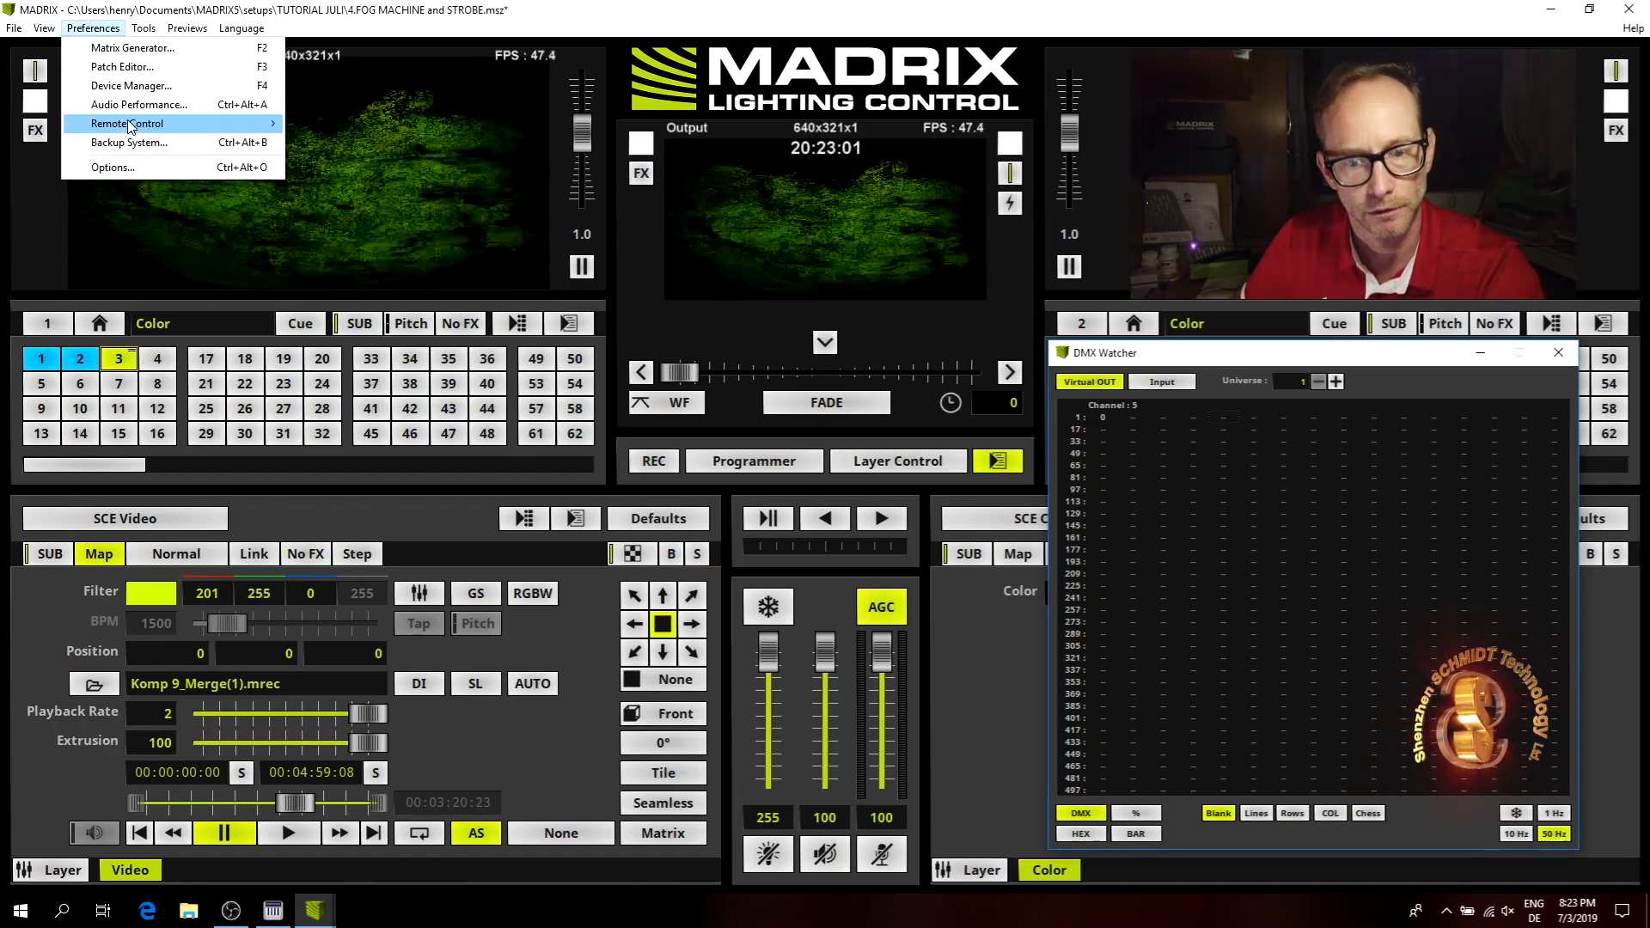
left_click(328, 142)
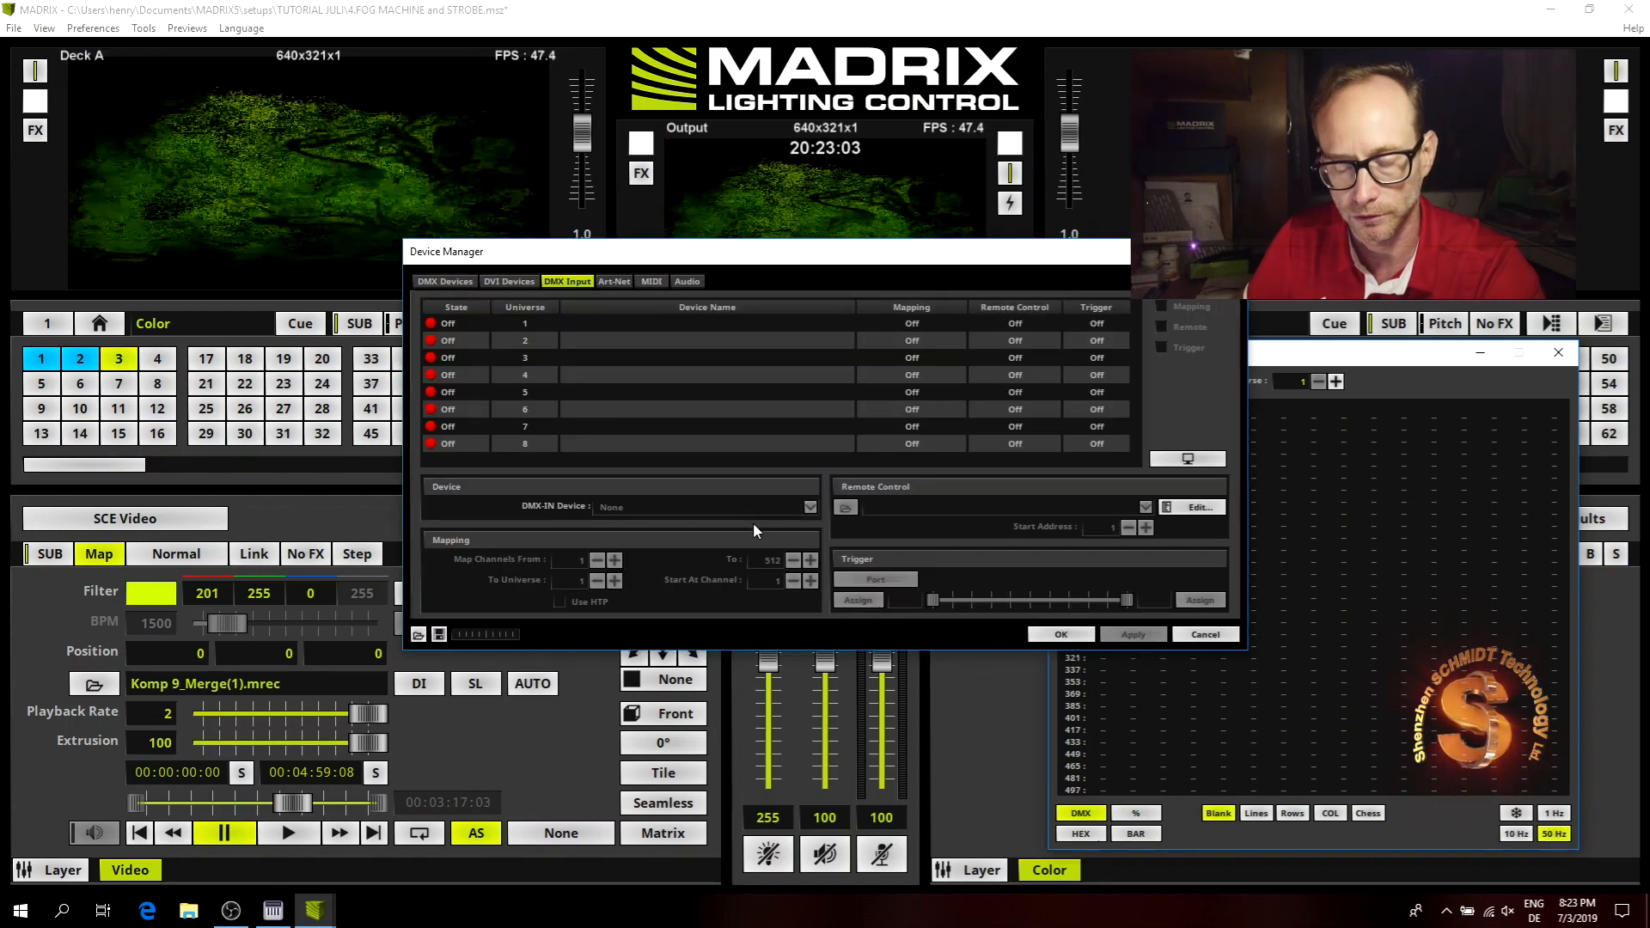
Open the MIDI remote configuration of the LoopBe Internal MIDI input for editing.
left_click(652, 281)
left_click(534, 324)
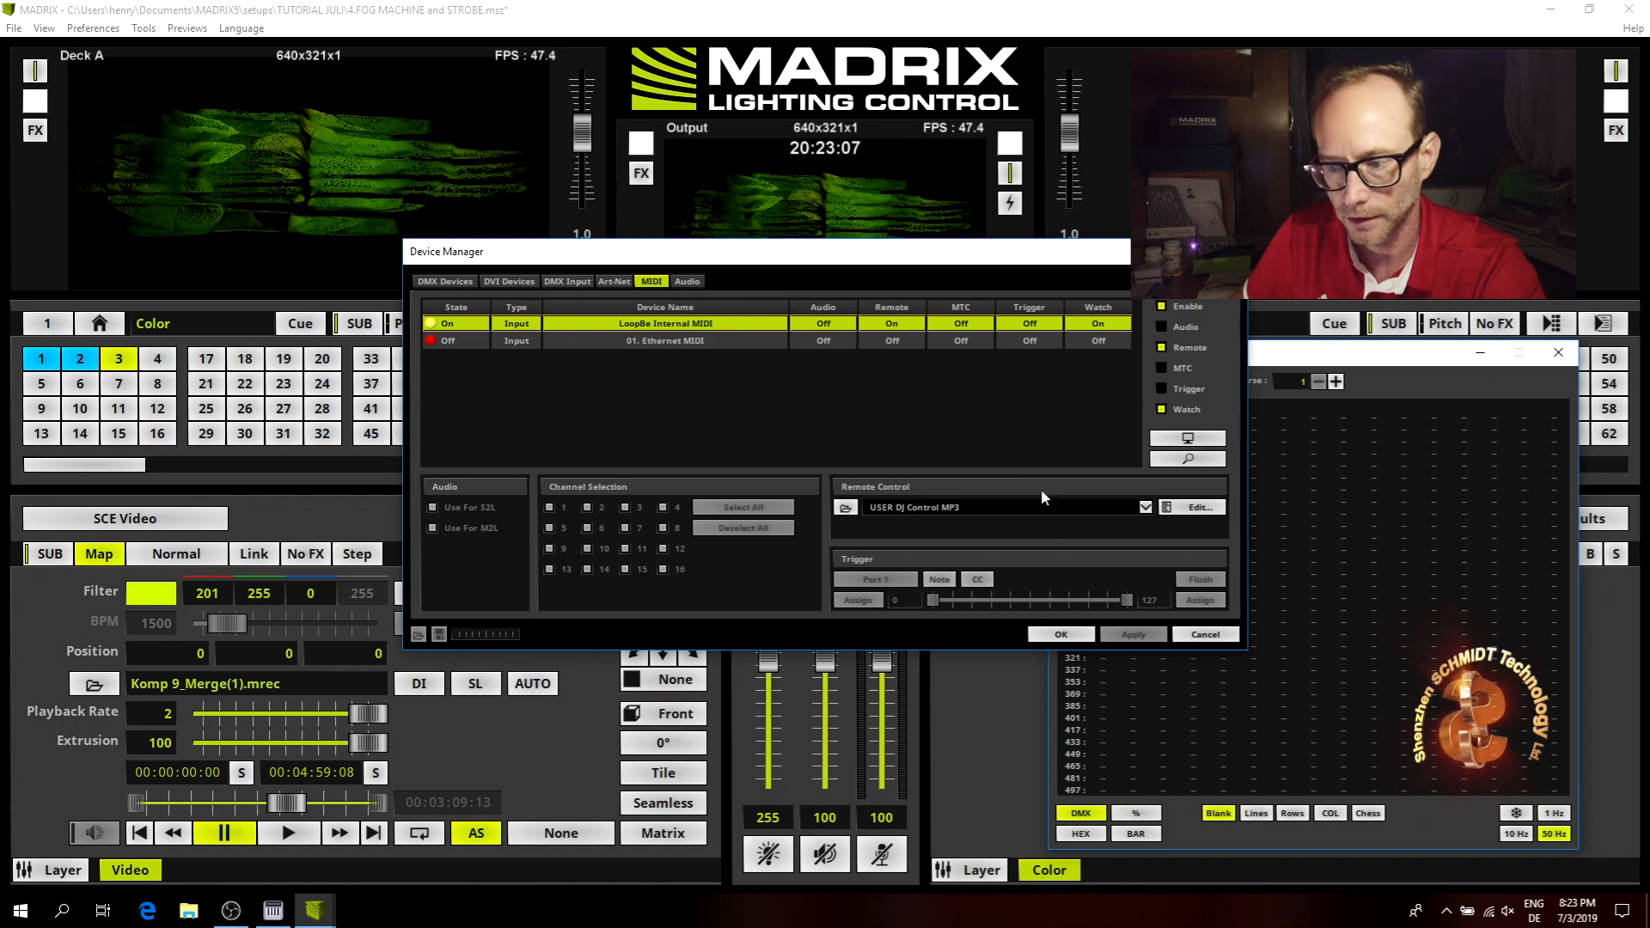
left_click(1196, 508)
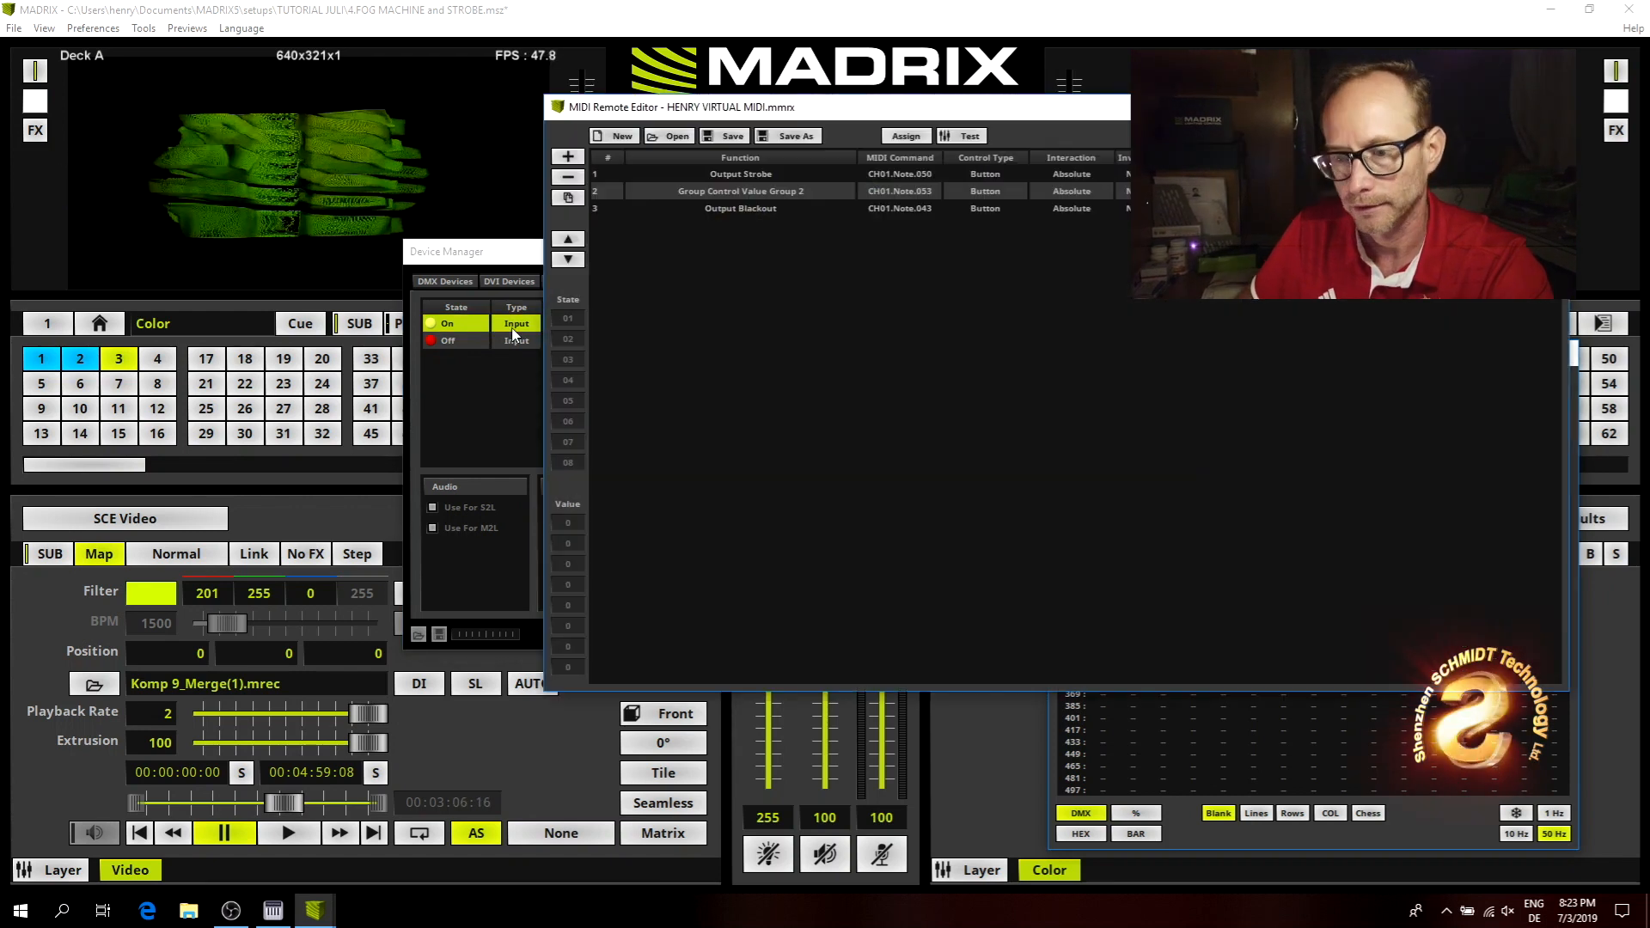
Add a fourth remote entry for the Output Strobe function.
left_click(568, 157)
mouse_move(588, 180)
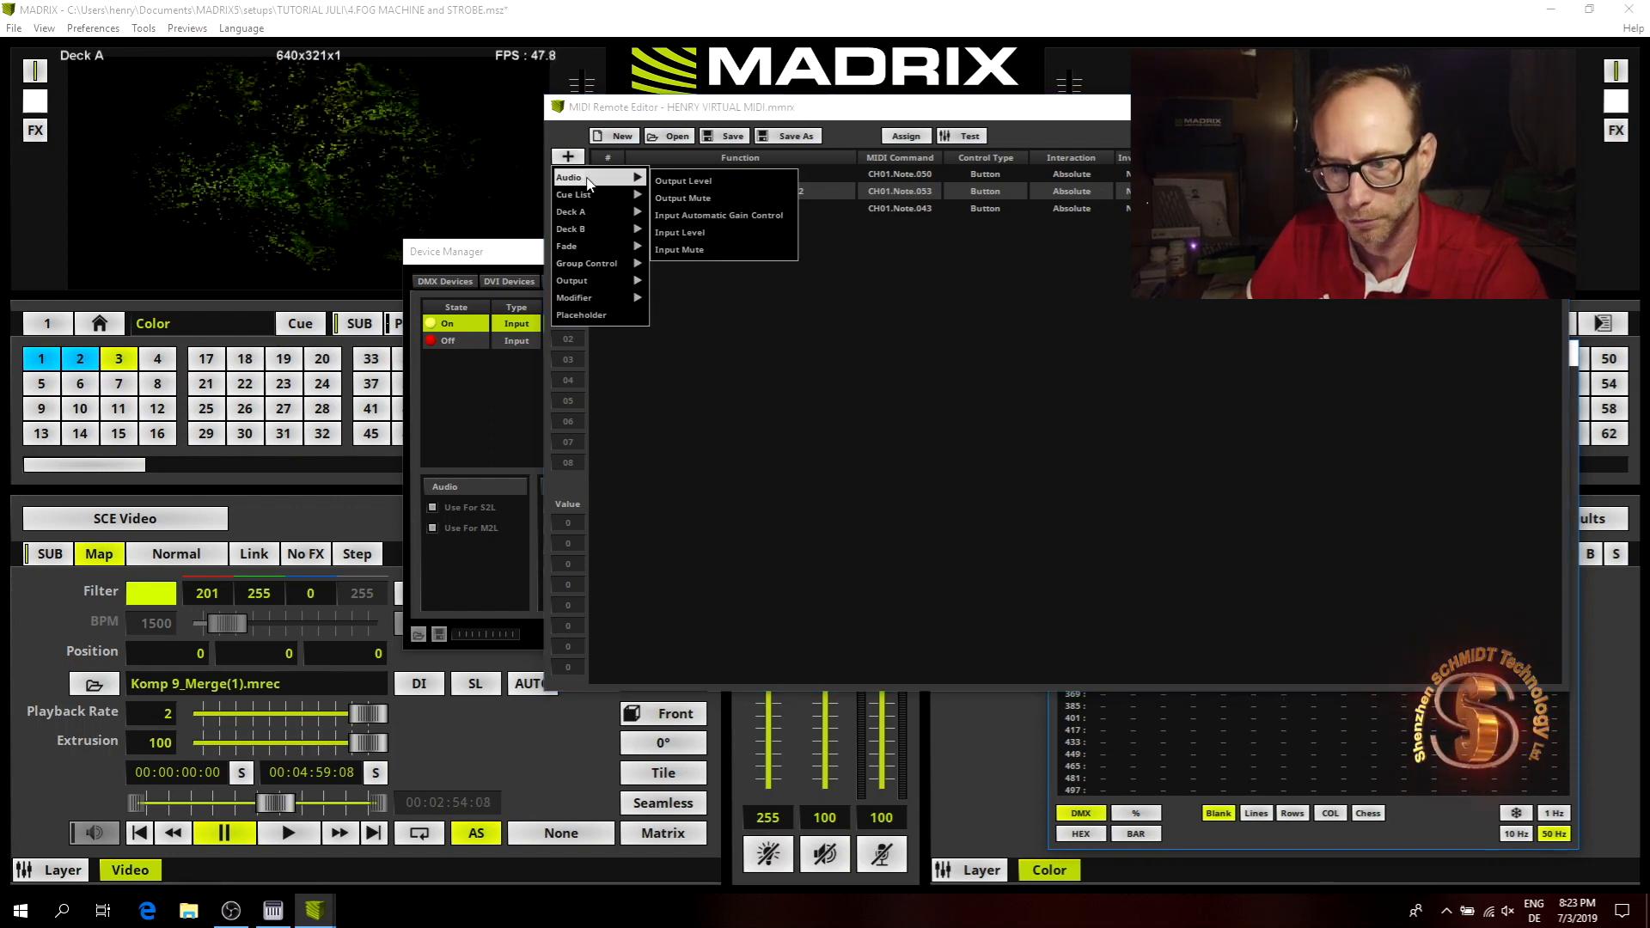
mouse_move(594, 282)
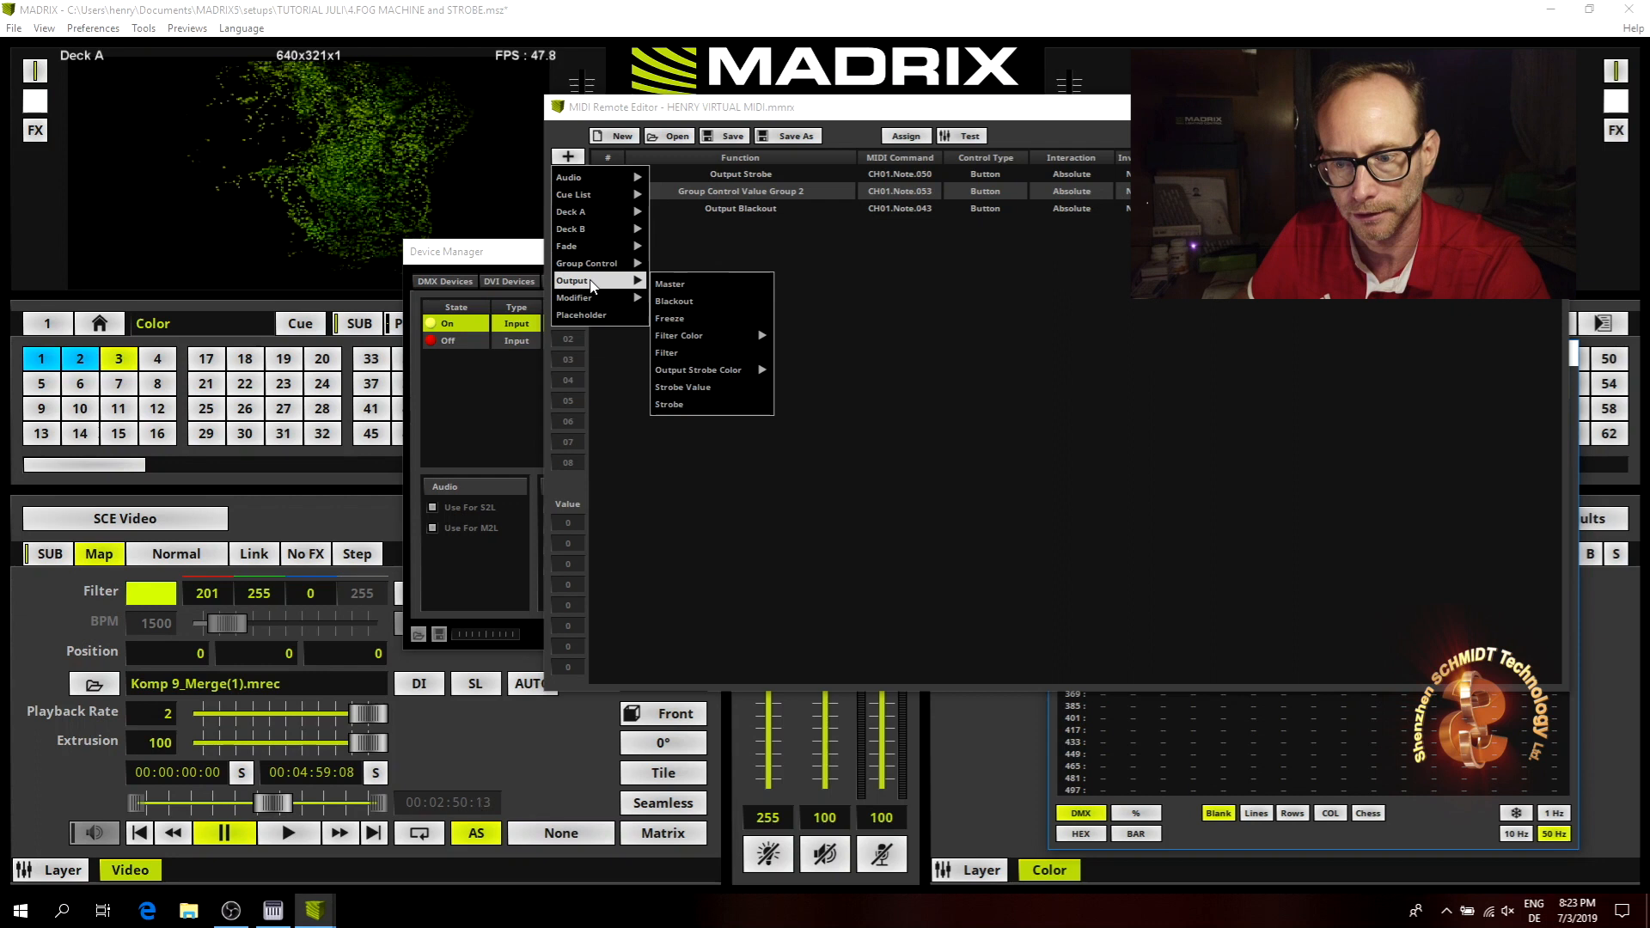
mouse_move(698, 373)
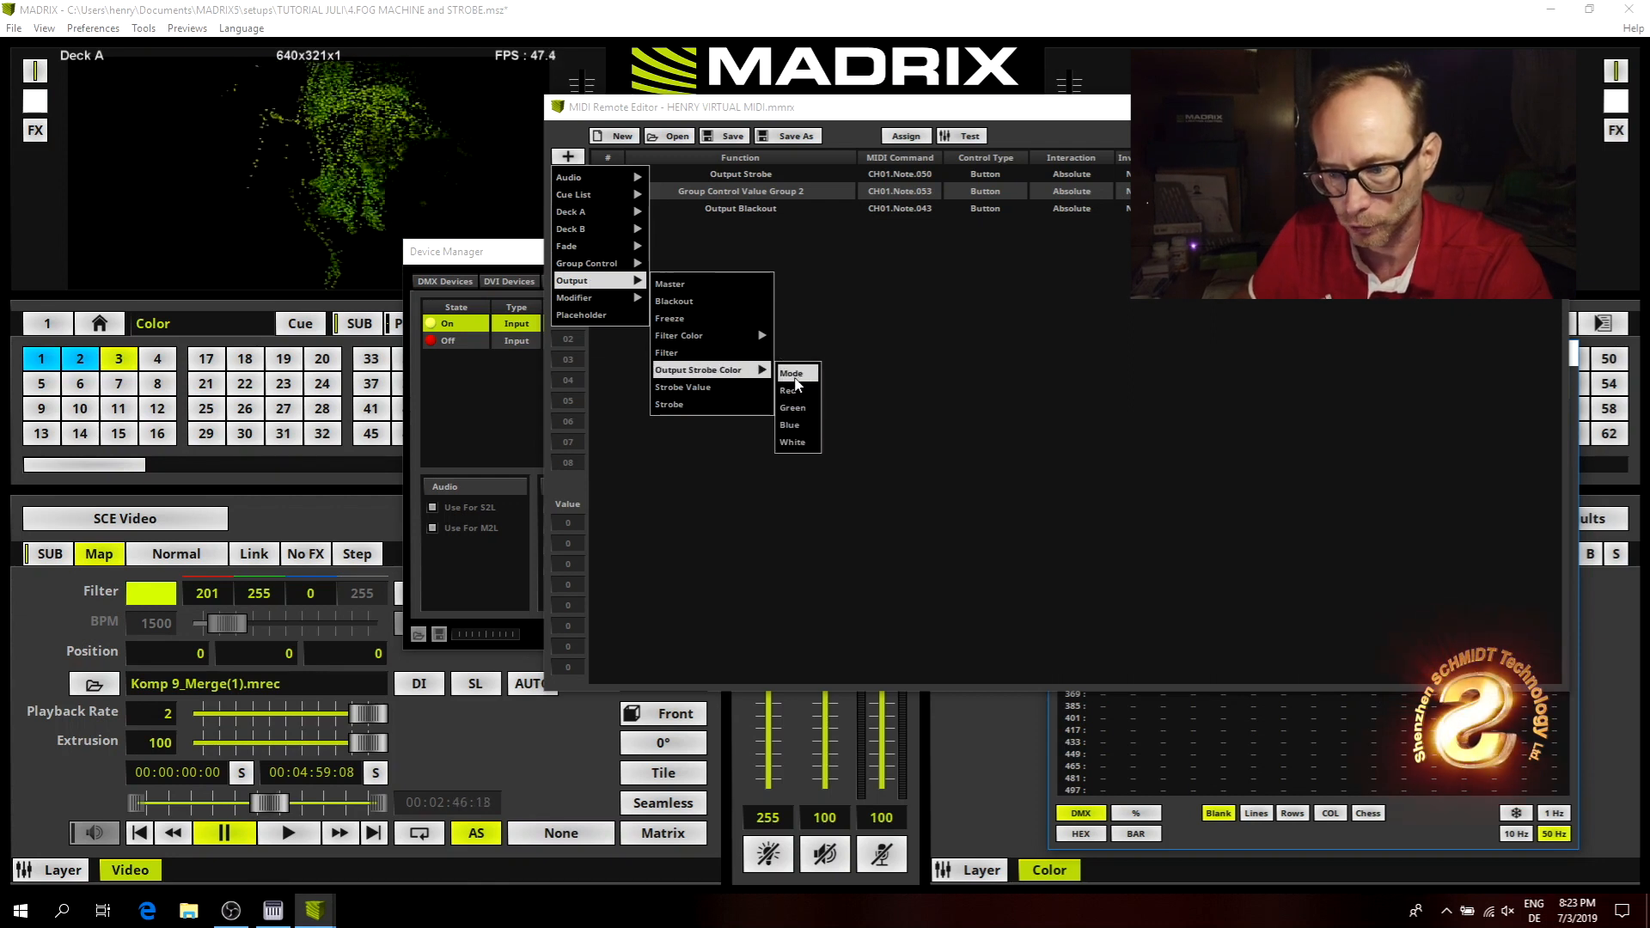
left_click(696, 406)
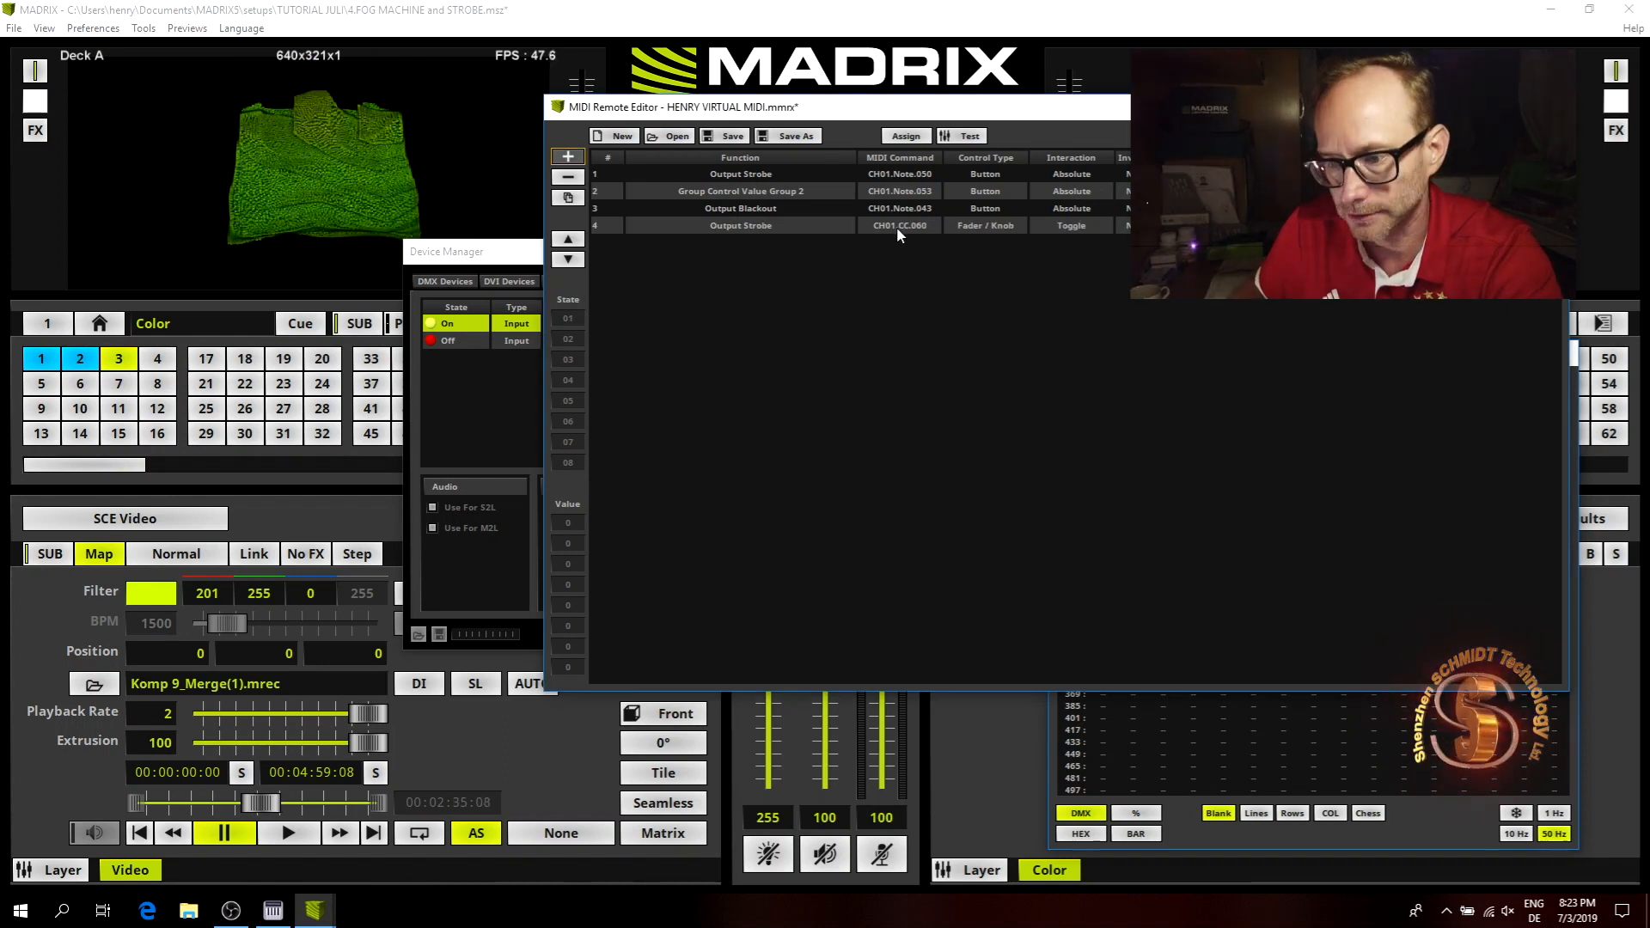
Assign CH01.Note.048 to the fourth entry by playing note 1 in Wispow Freepiano 2.
left_click(908, 138)
left_click(722, 228)
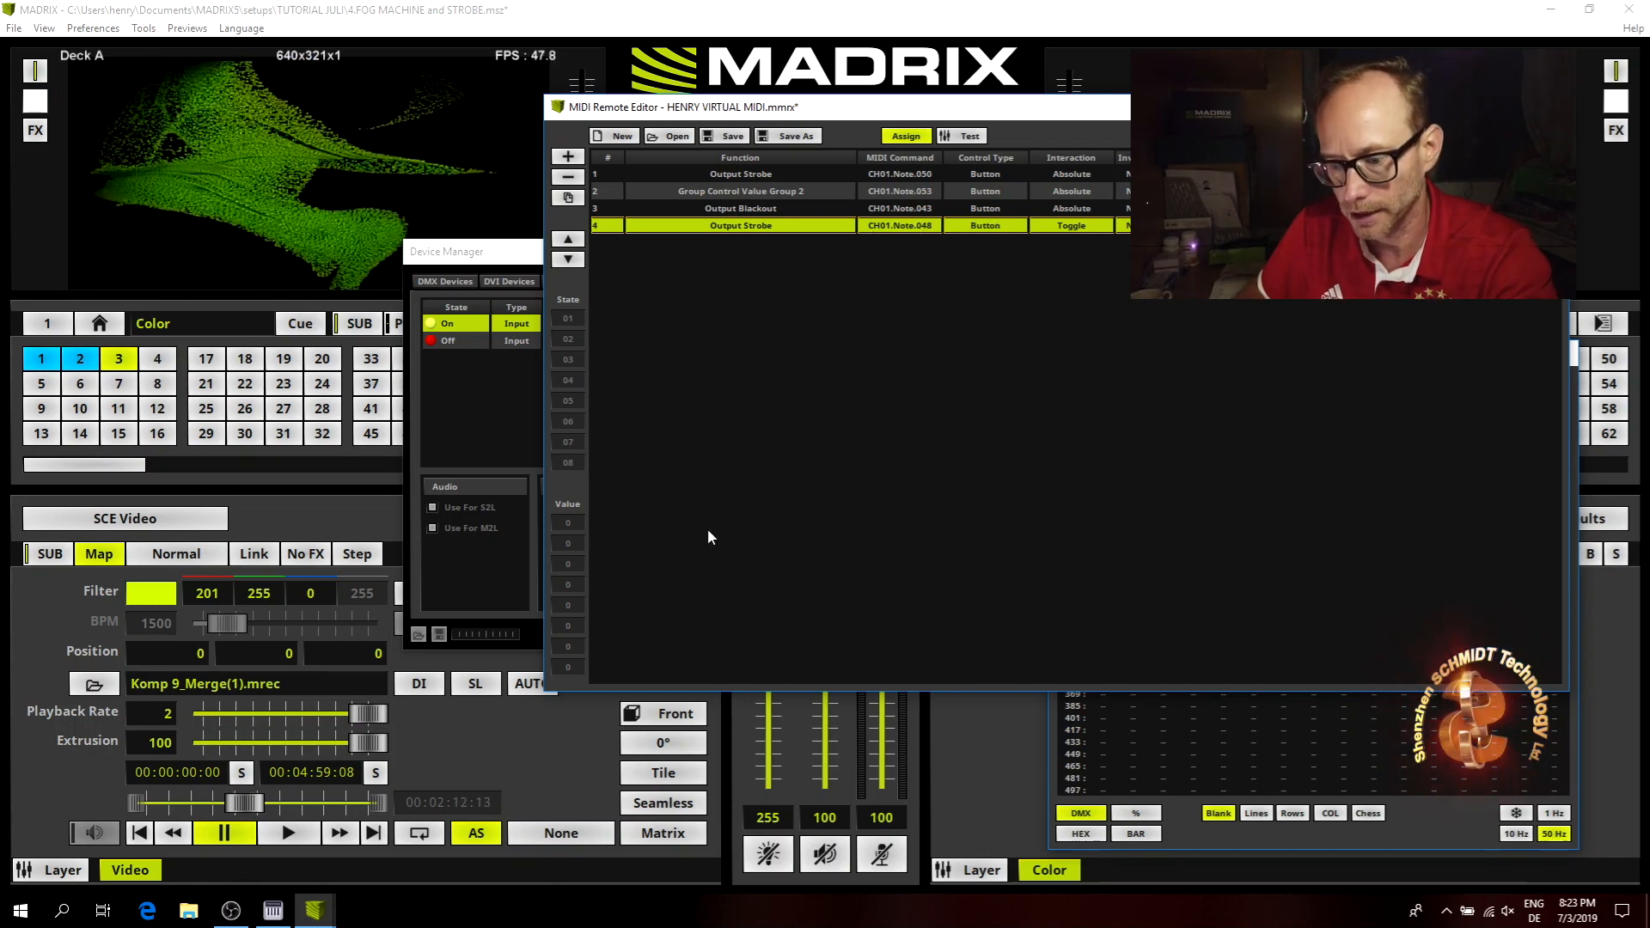
left_click(259, 918)
key("a")
key("a")
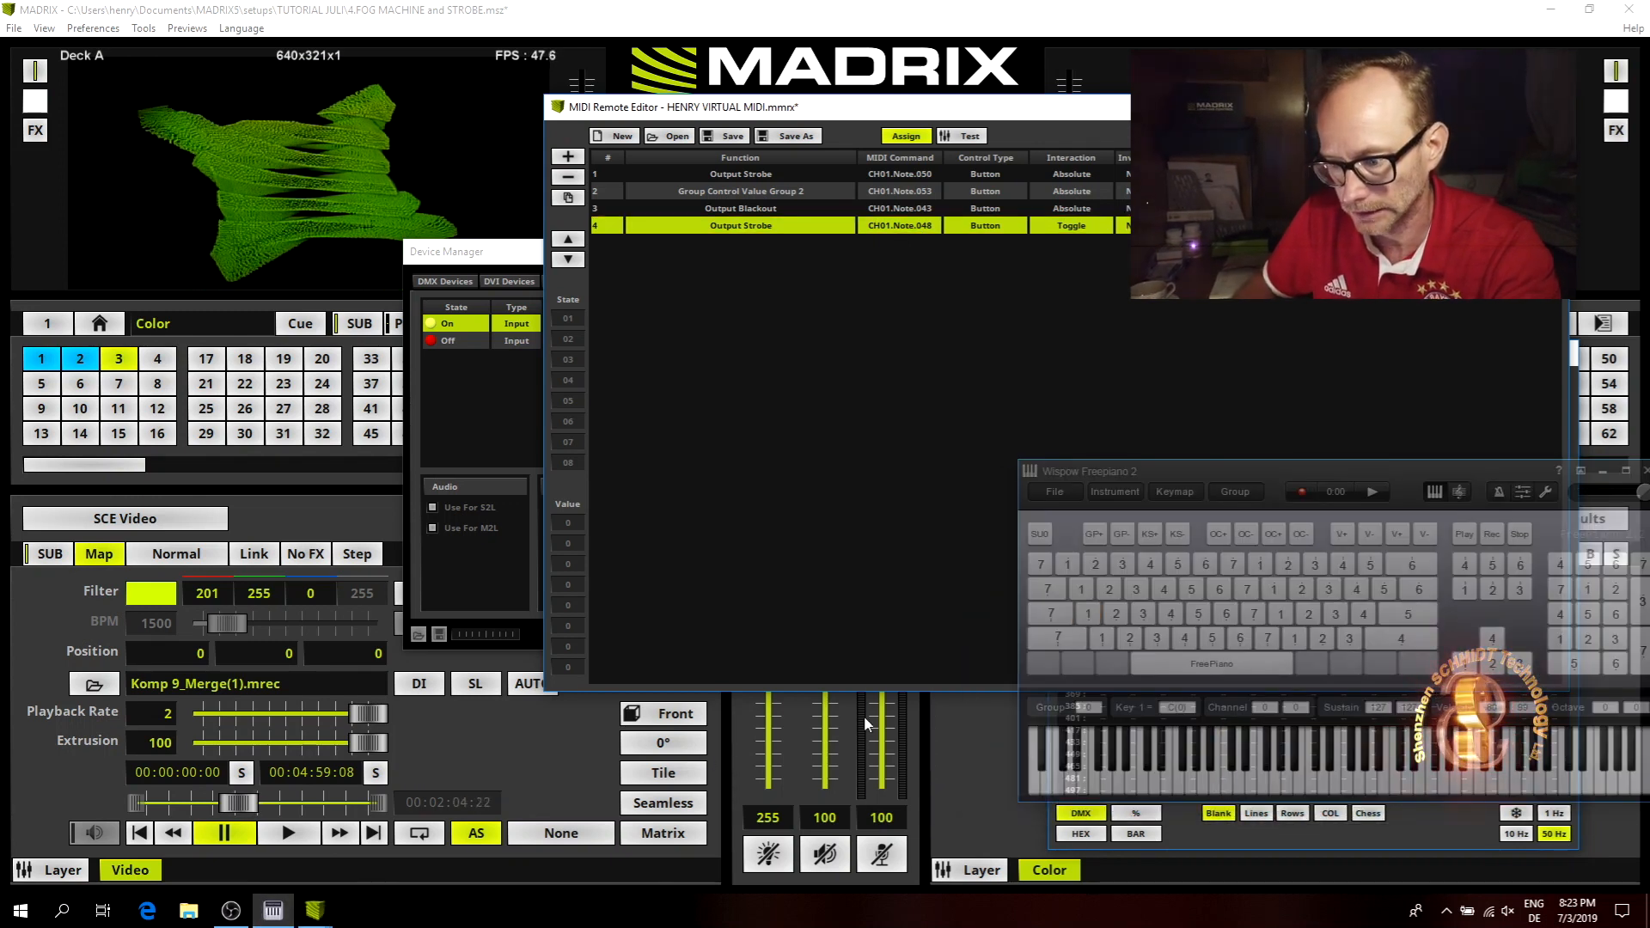
left_click(1089, 613)
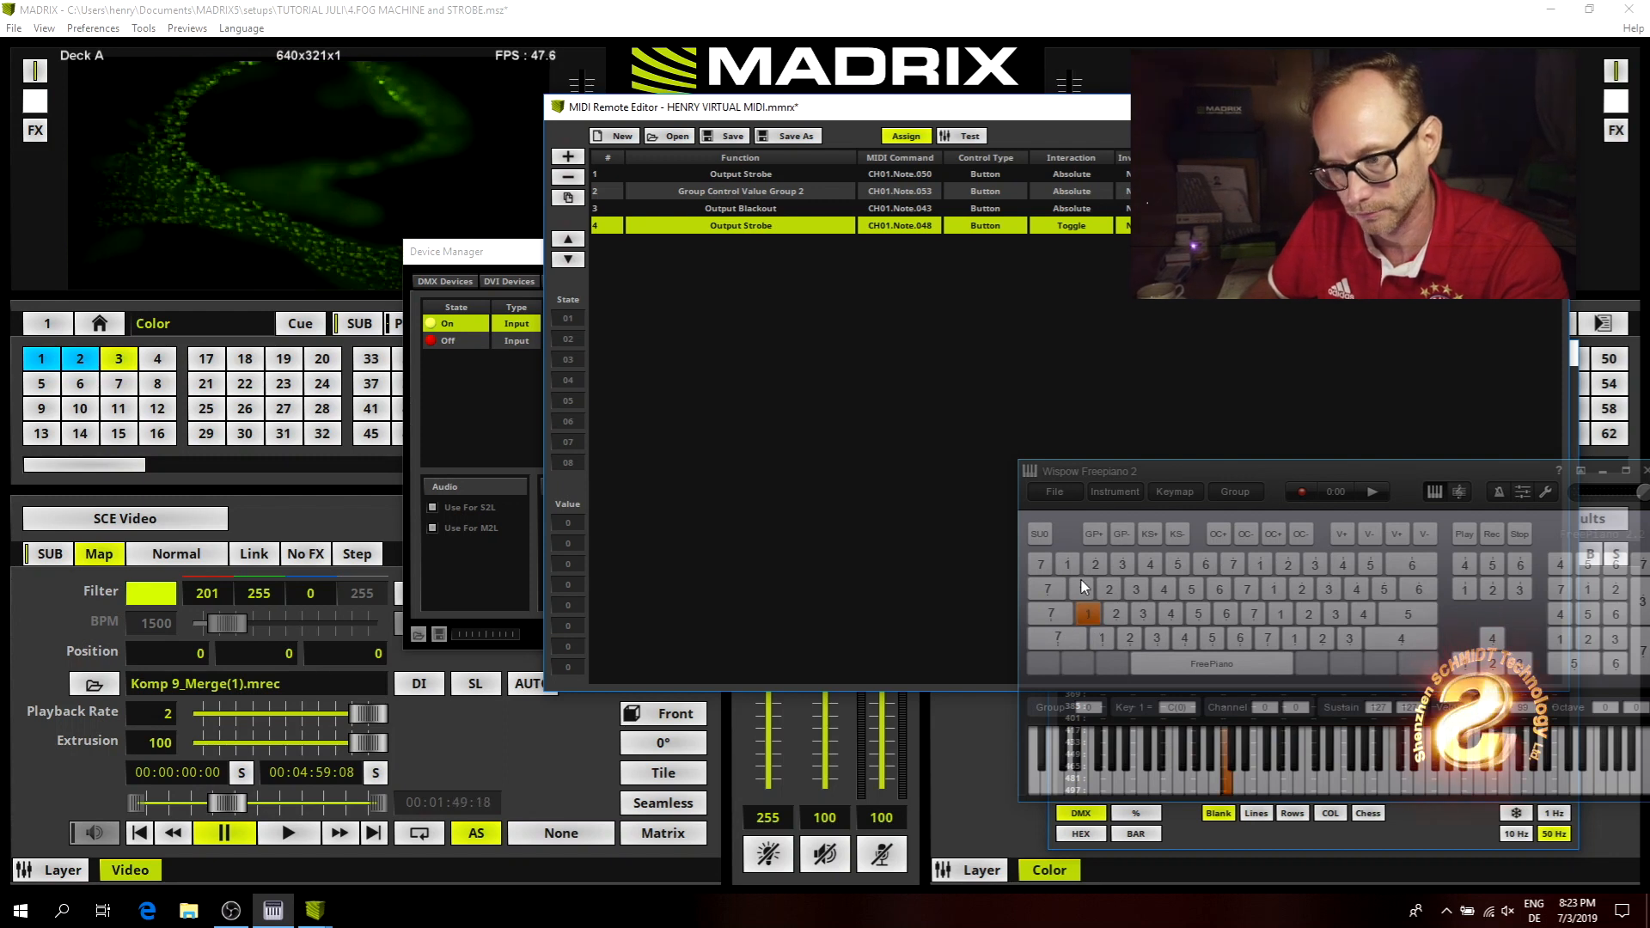
Add a fifth remote entry for the Group Control Value of Group 1.
left_click(568, 157)
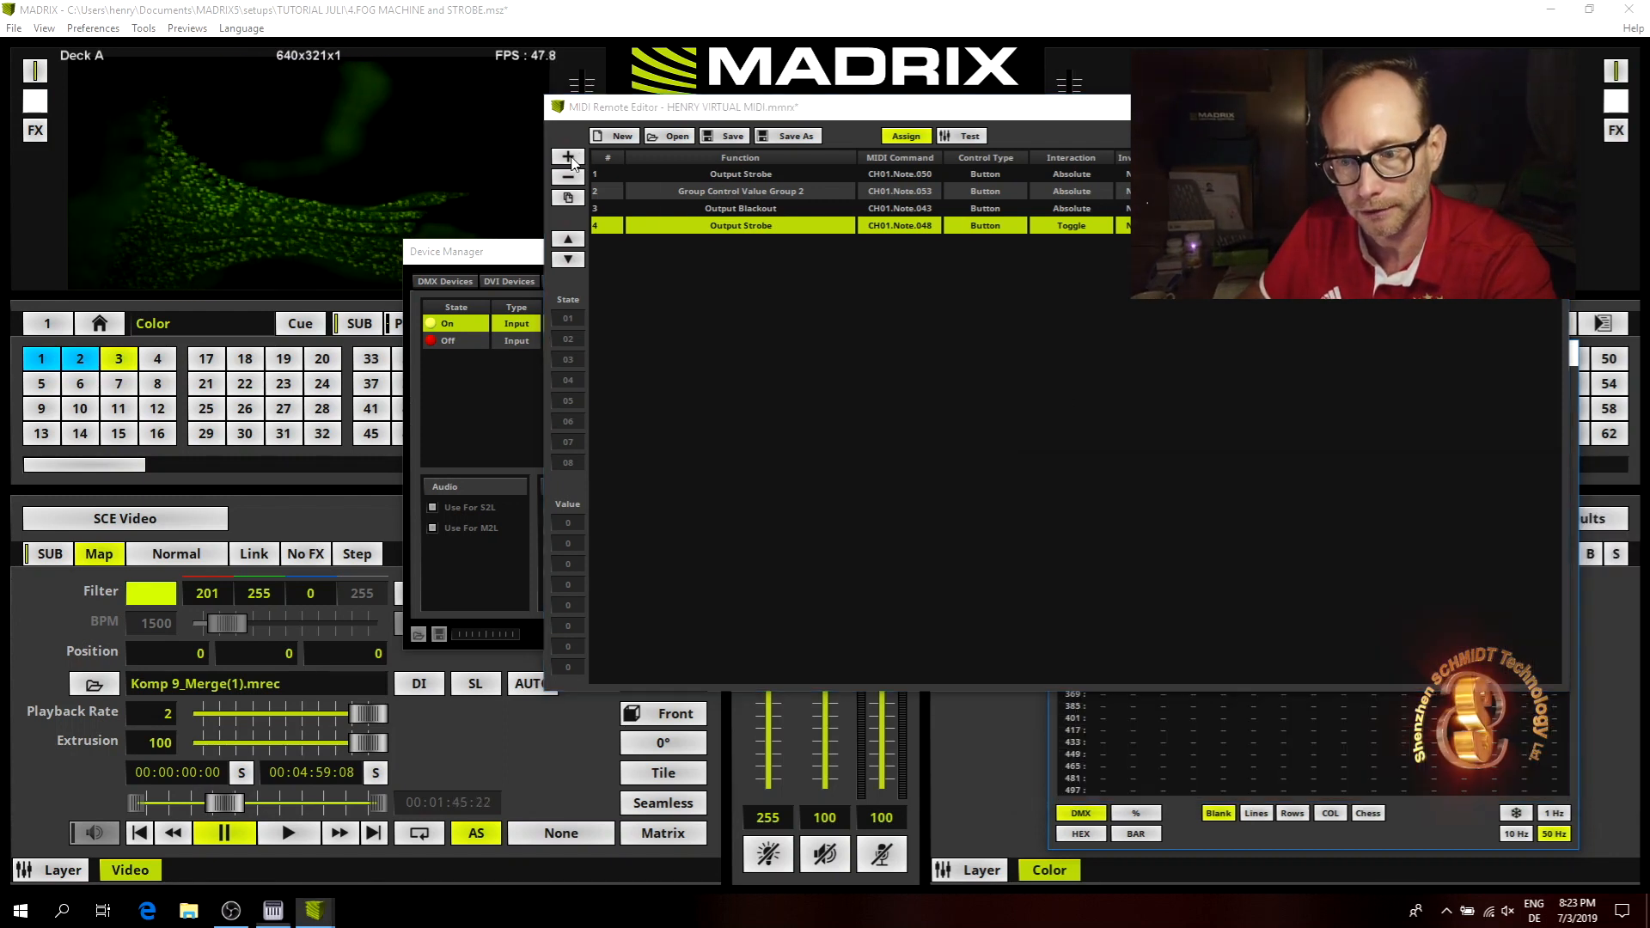
mouse_move(590, 281)
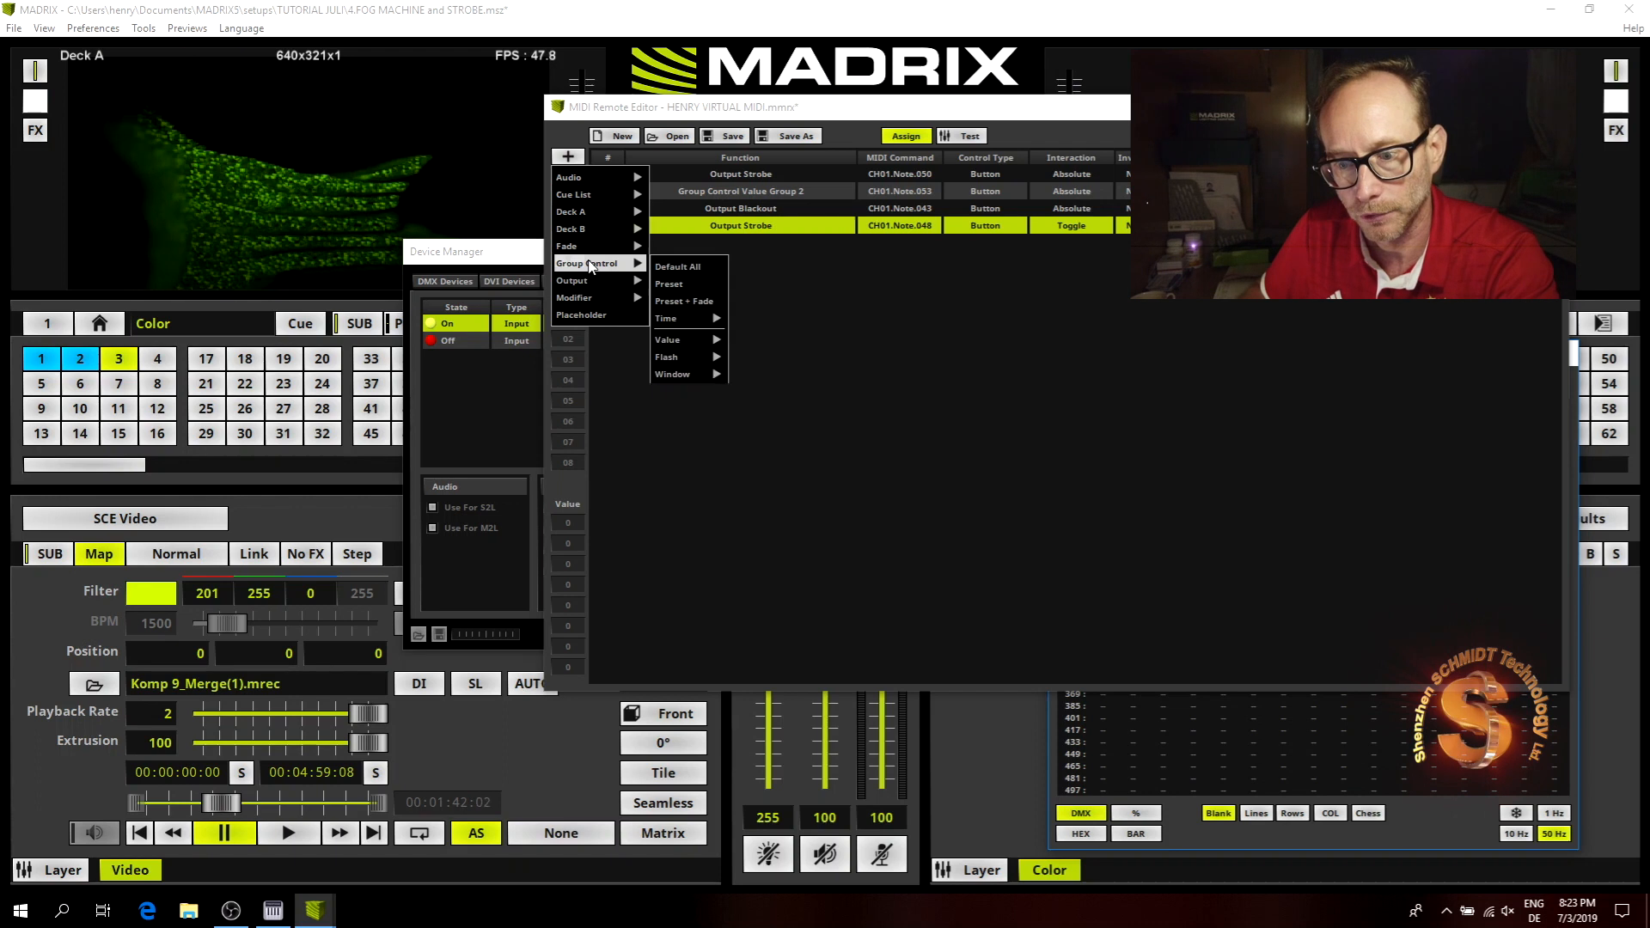
mouse_move(702, 348)
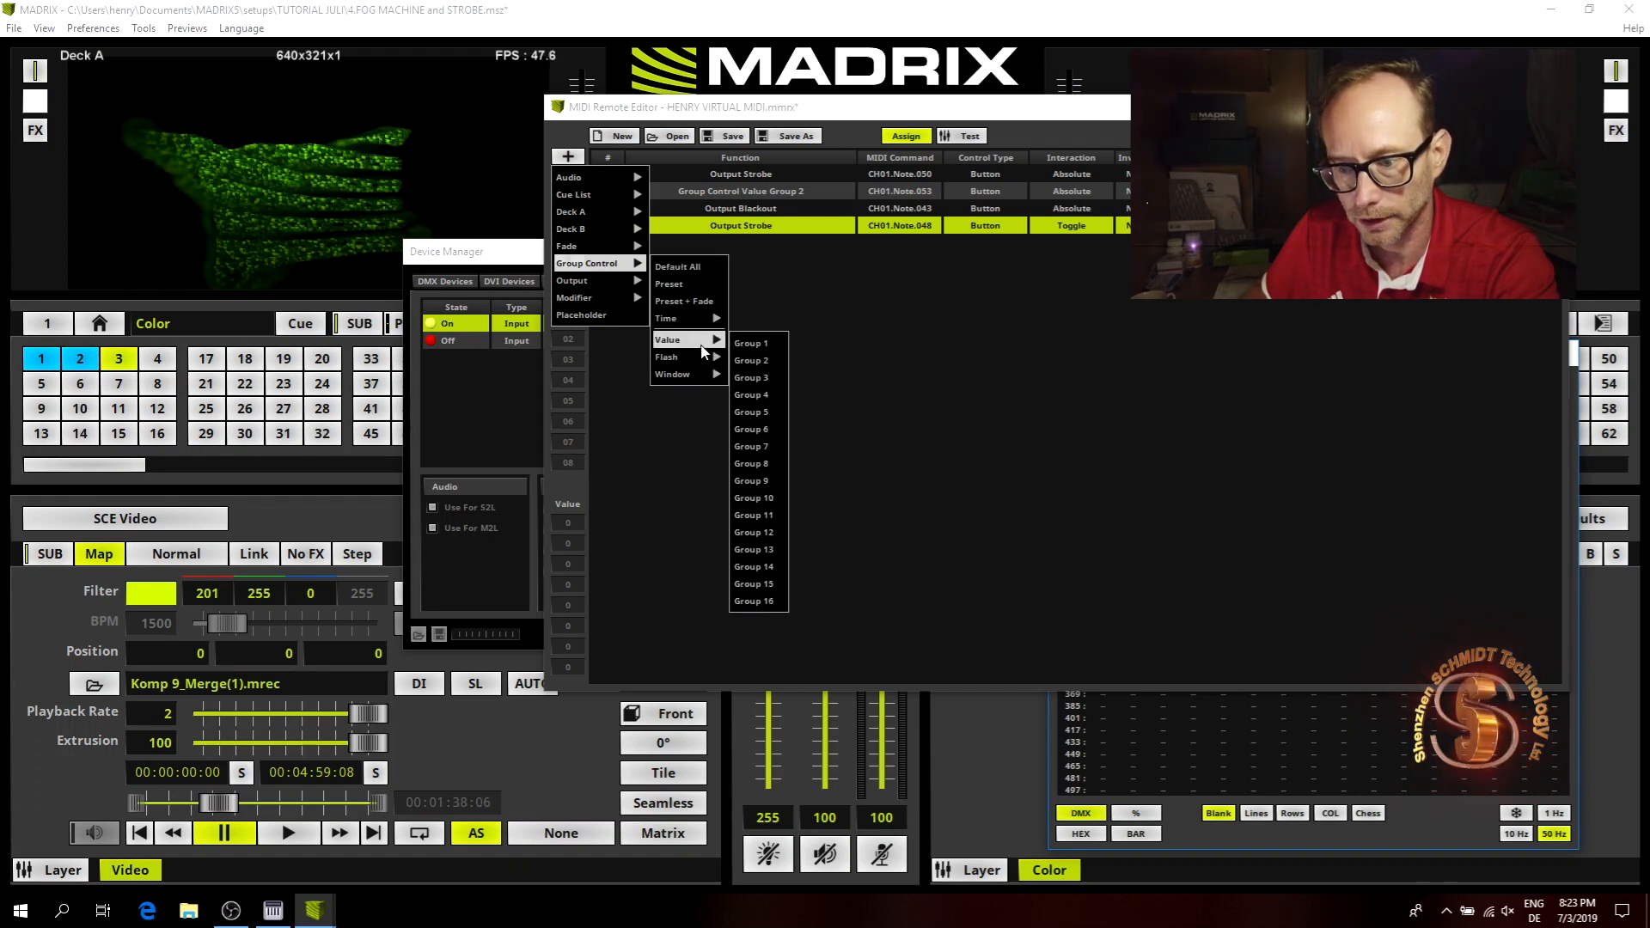
left_click(750, 344)
left_click(745, 241)
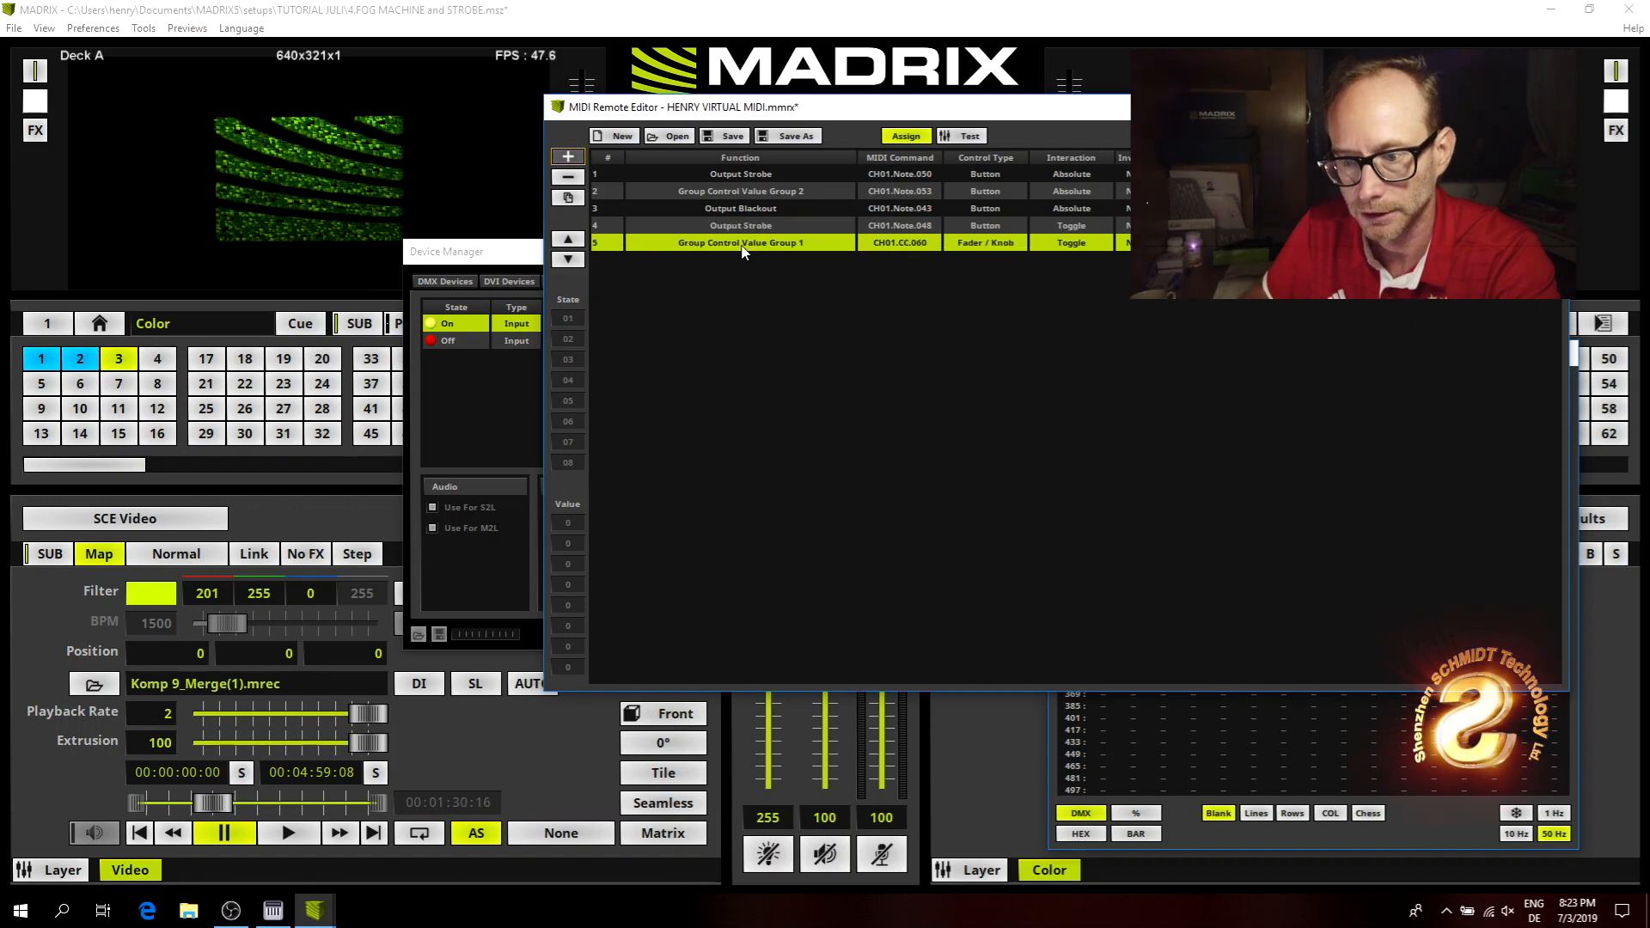
left_click(756, 244)
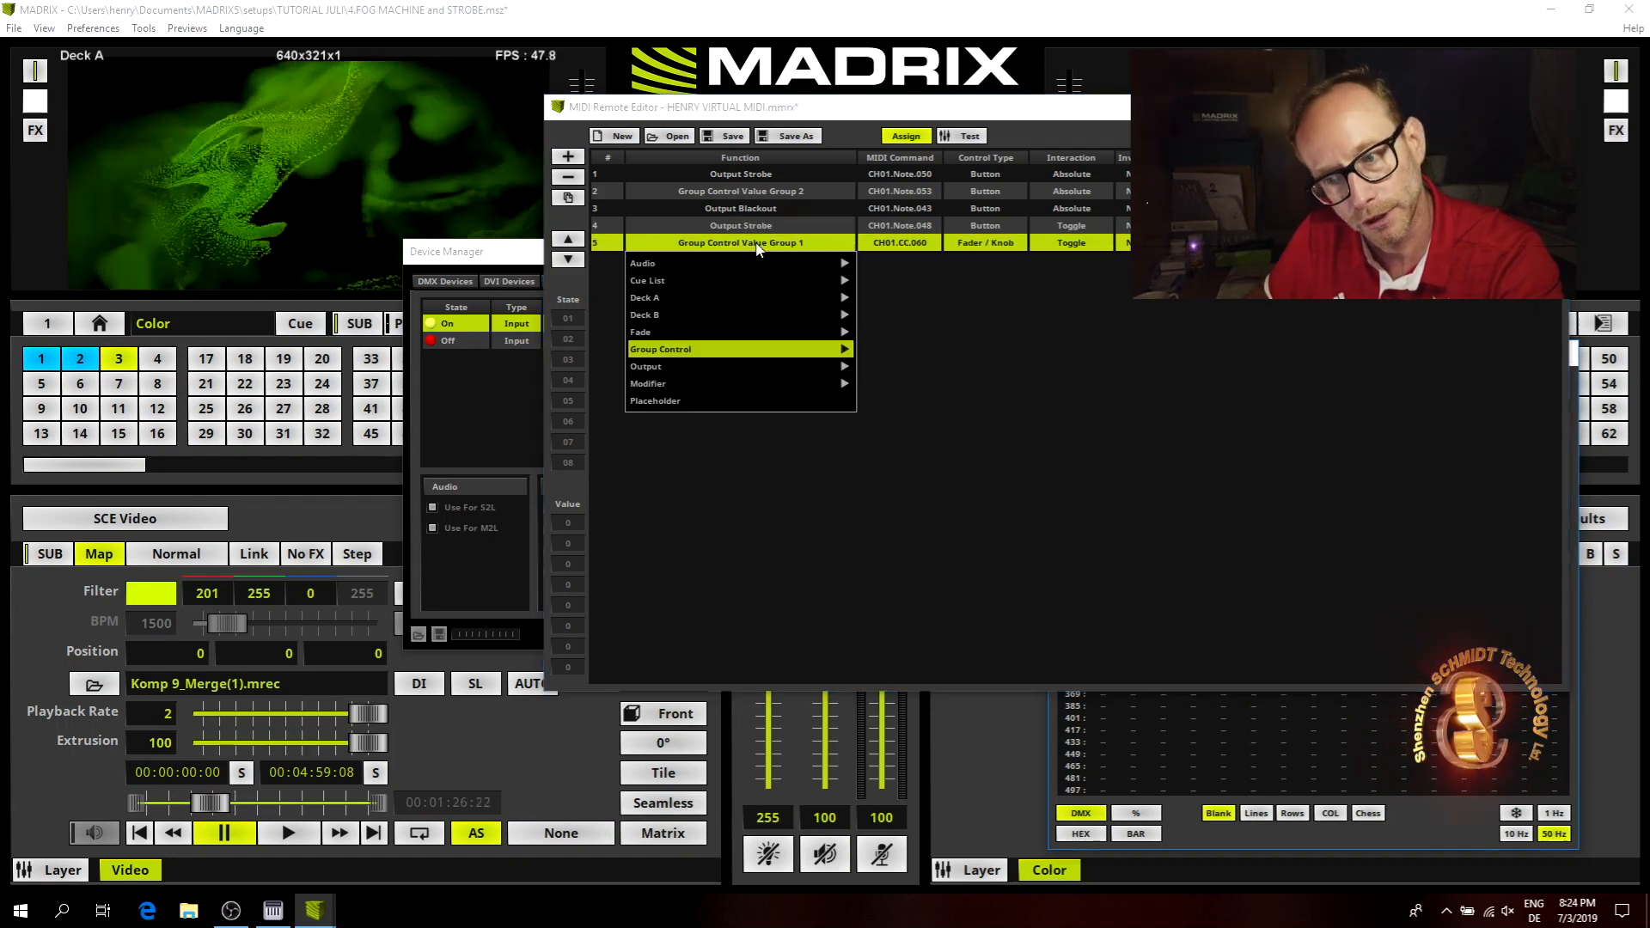
key("Escape")
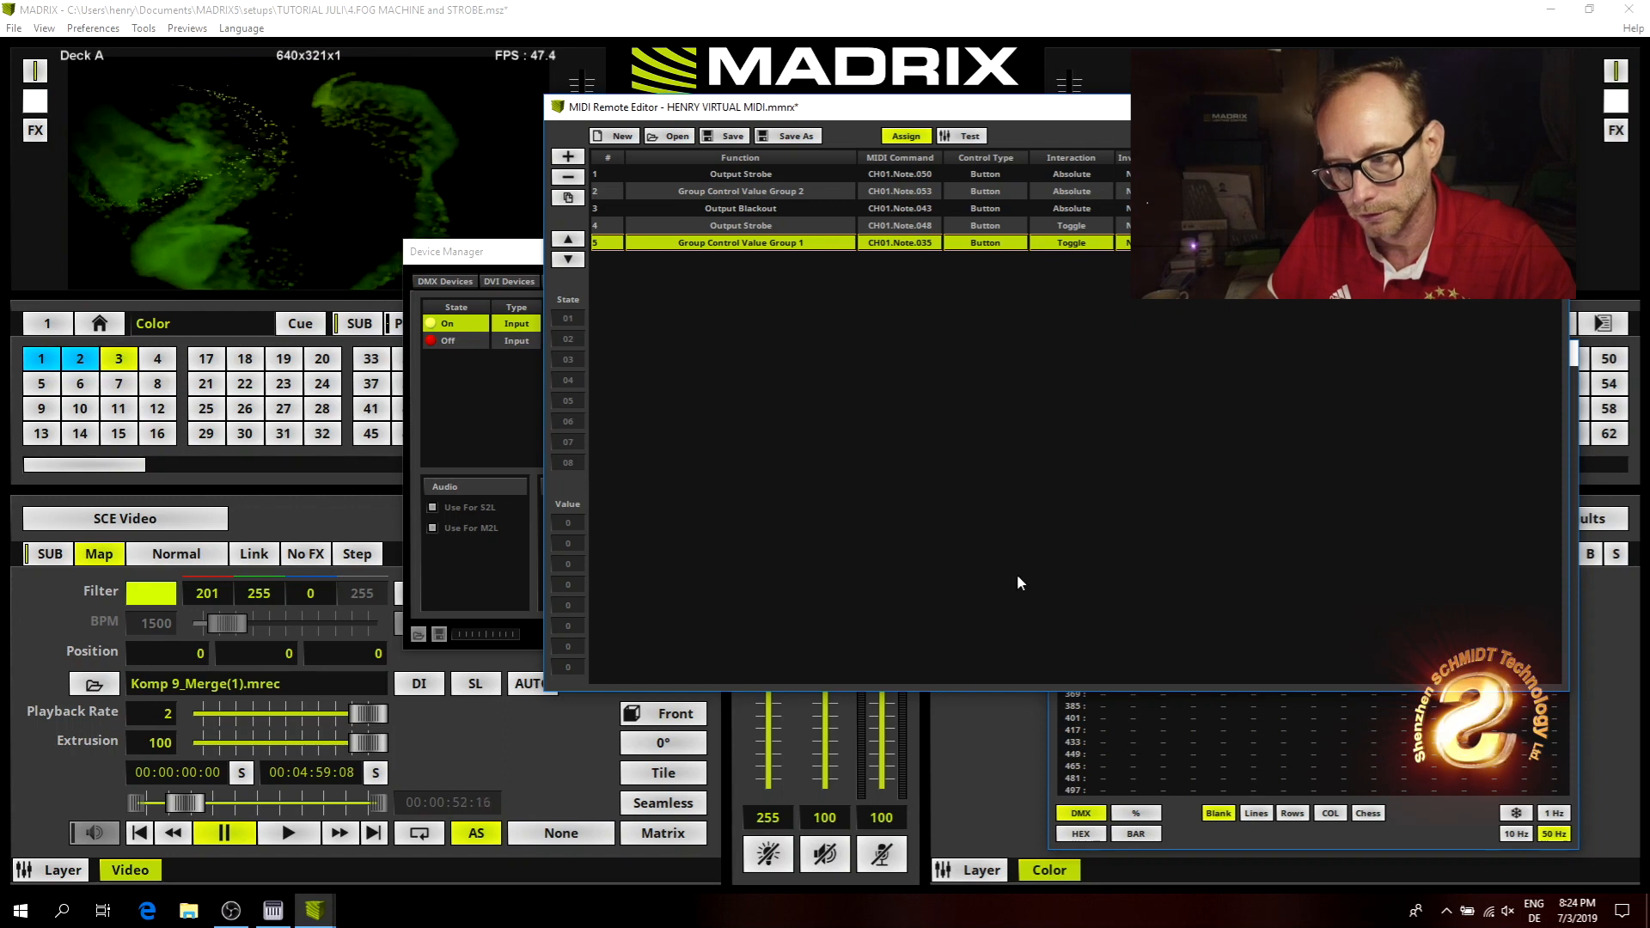
Assign CH01.Note.048 to the Group 1 entry from Freepiano and set its Invert option to Yes.
left_click(274, 910)
key("a")
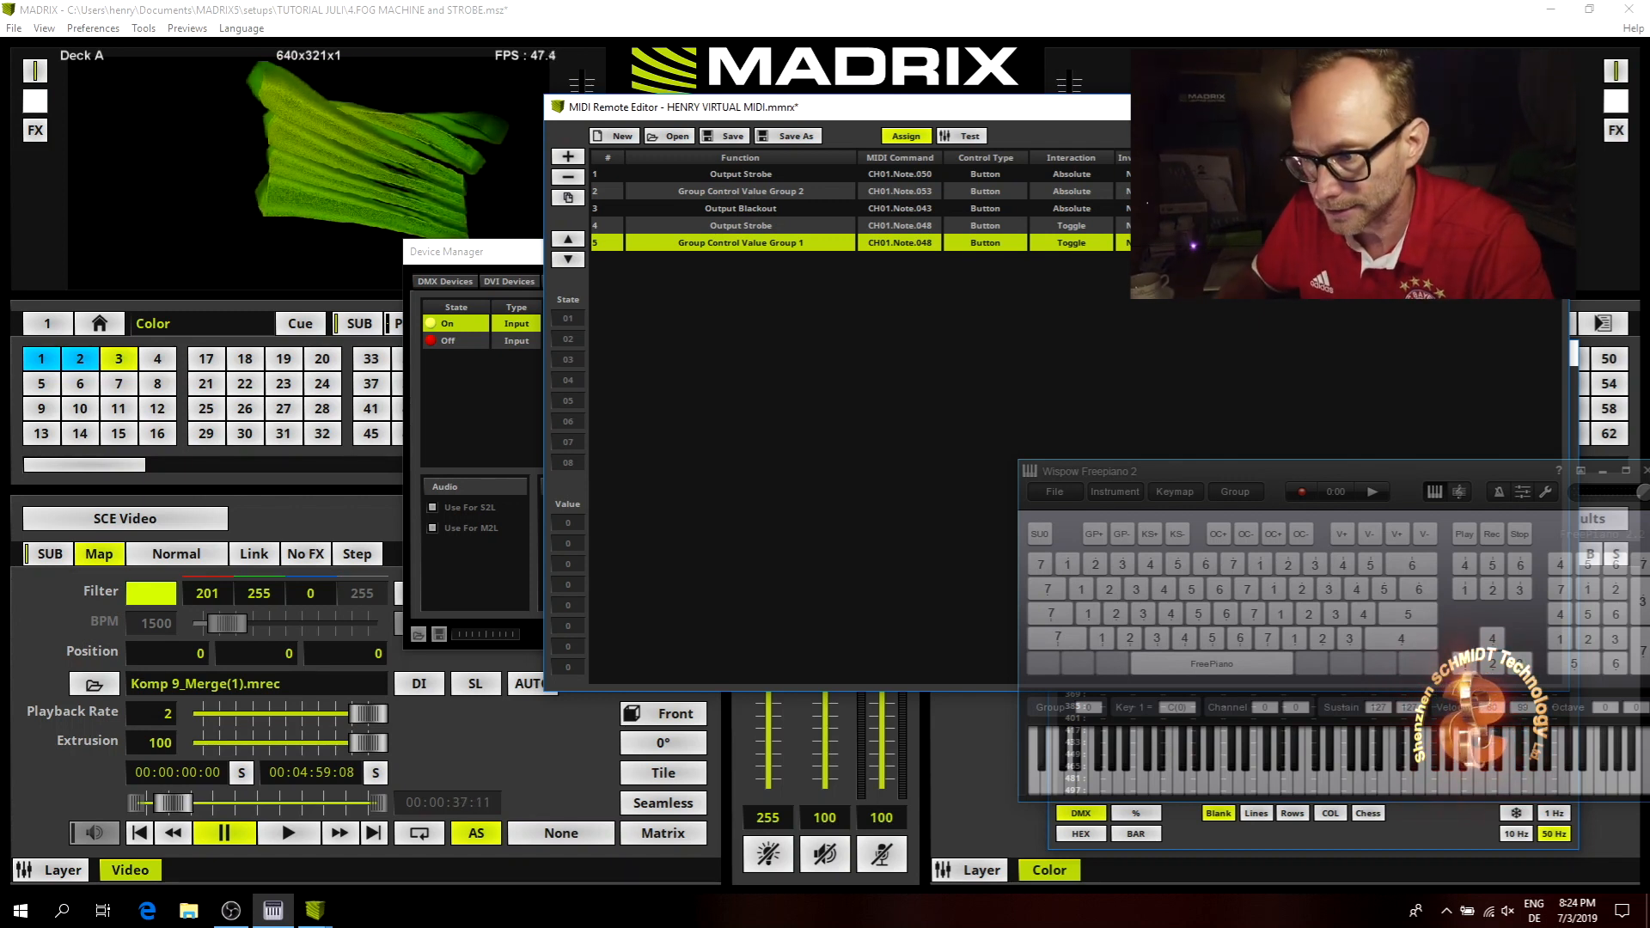
double_click(1126, 242)
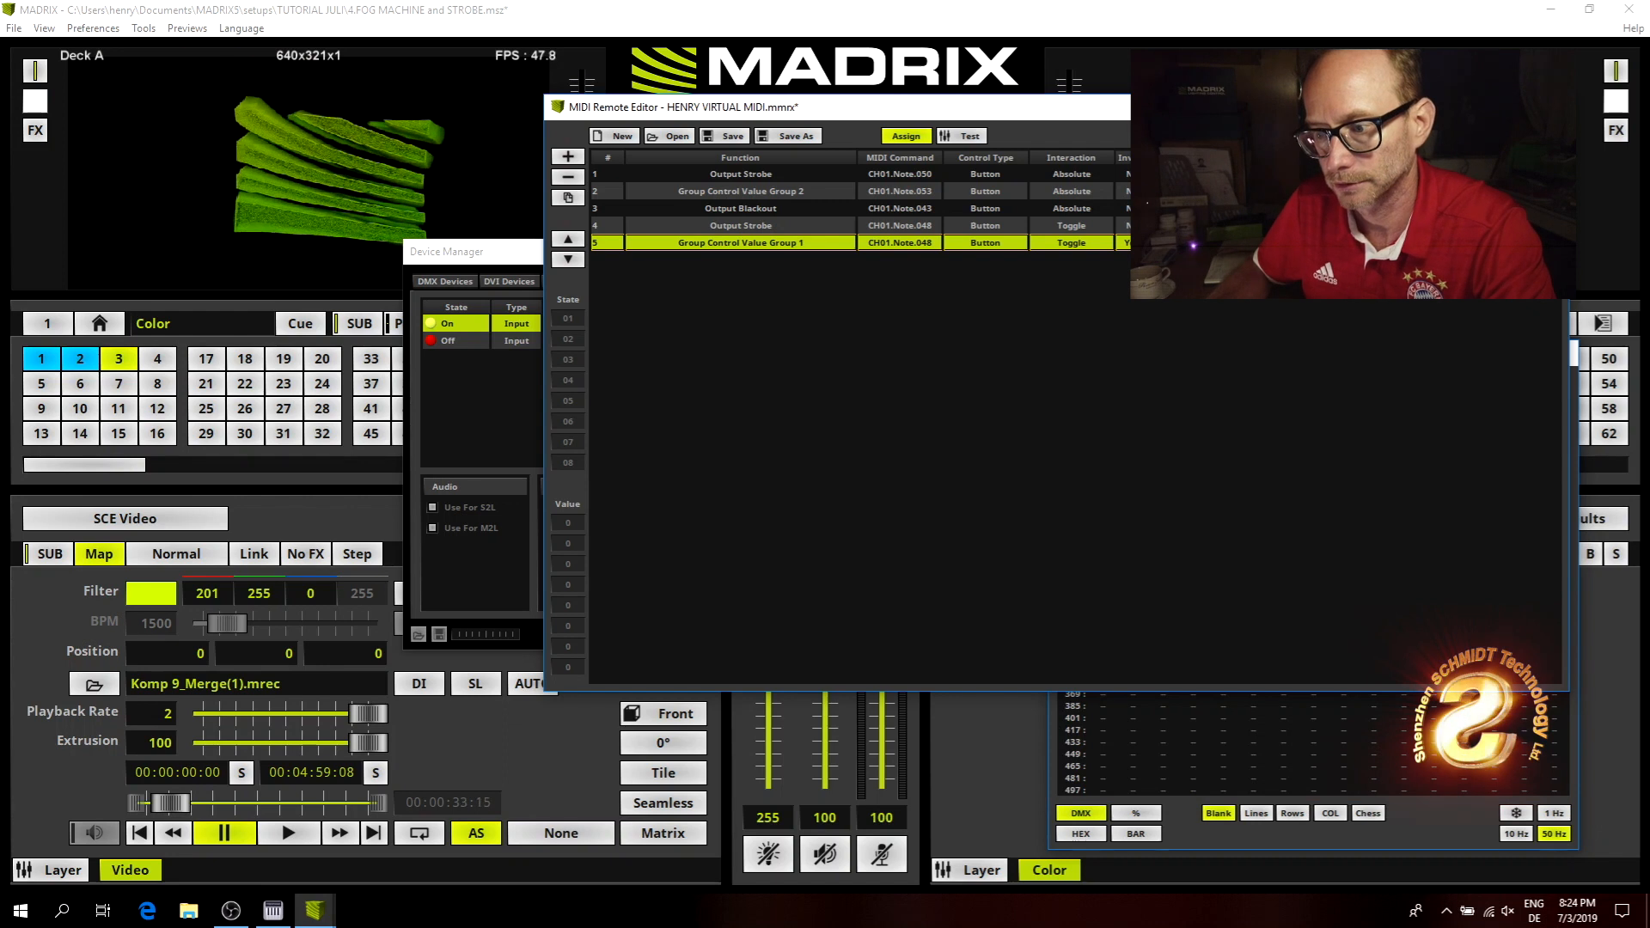
Enable Test mode and change the fourth entry's function to Group Control Value Group 2.
left_click_drag(1143, 113, 1088, 305)
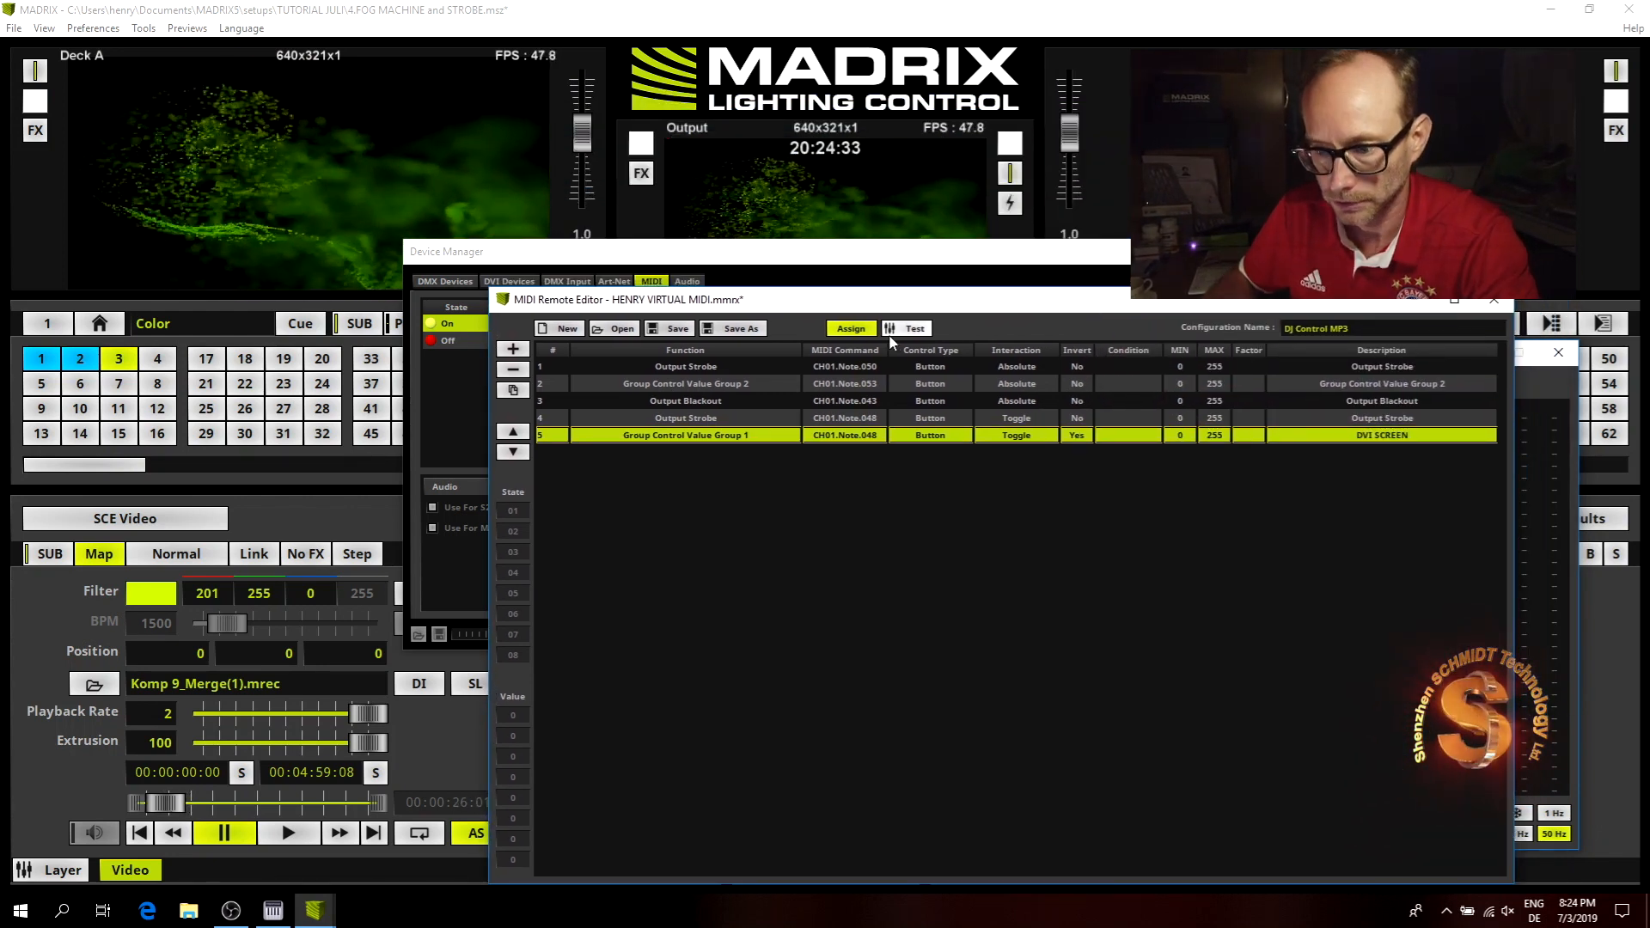
left_click(913, 329)
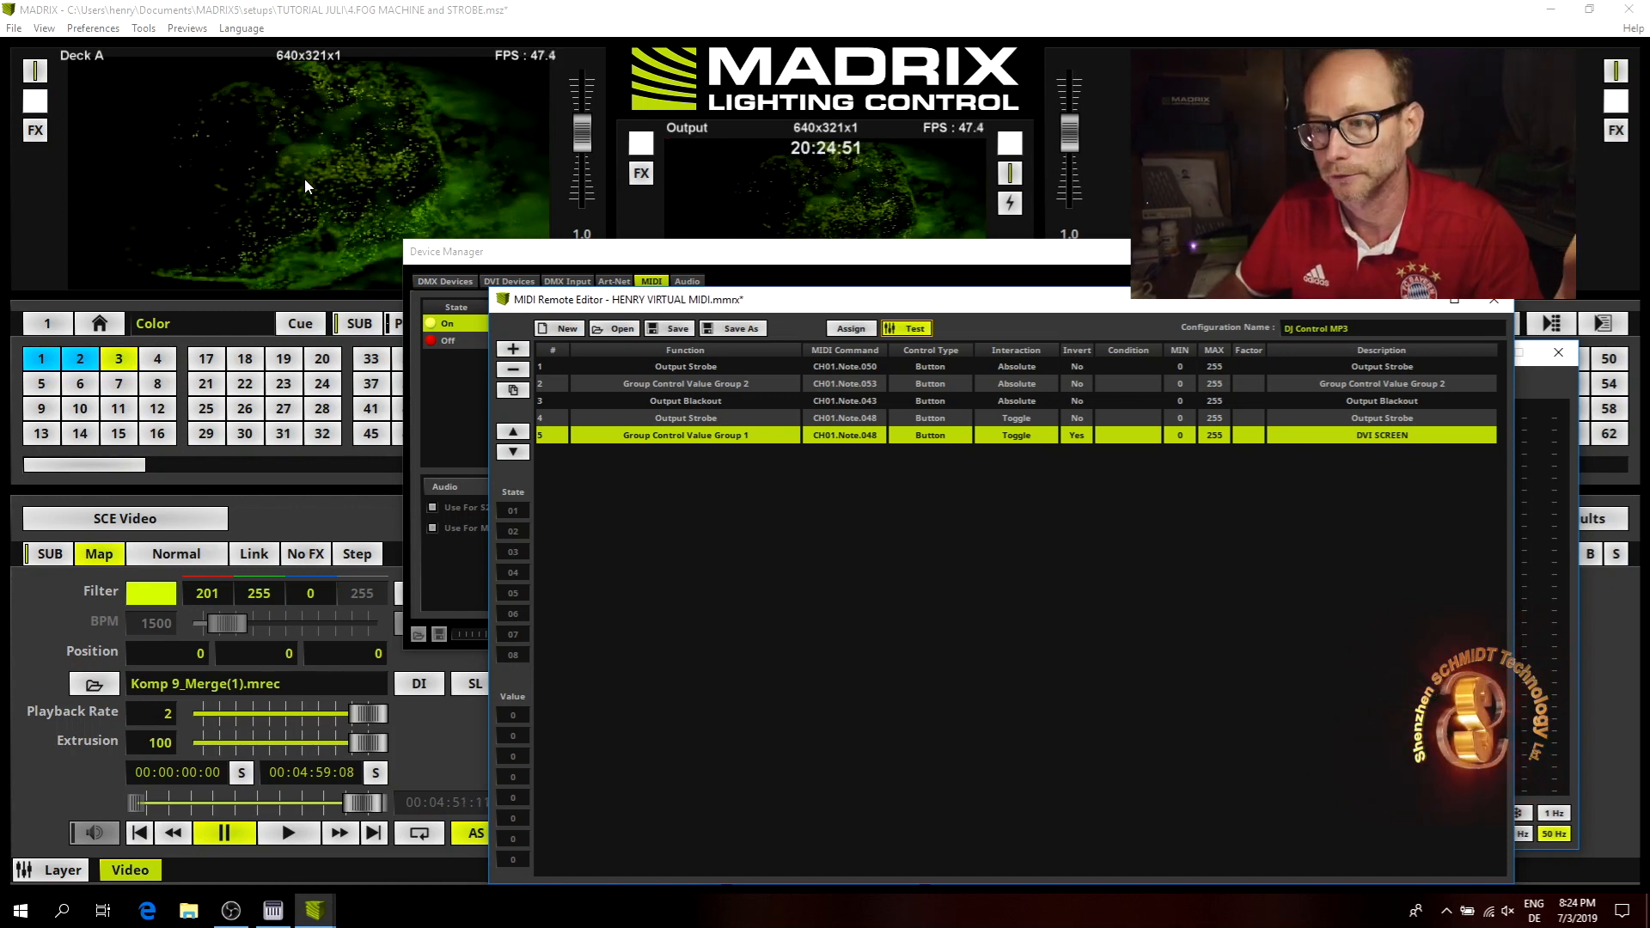
left_click(719, 420)
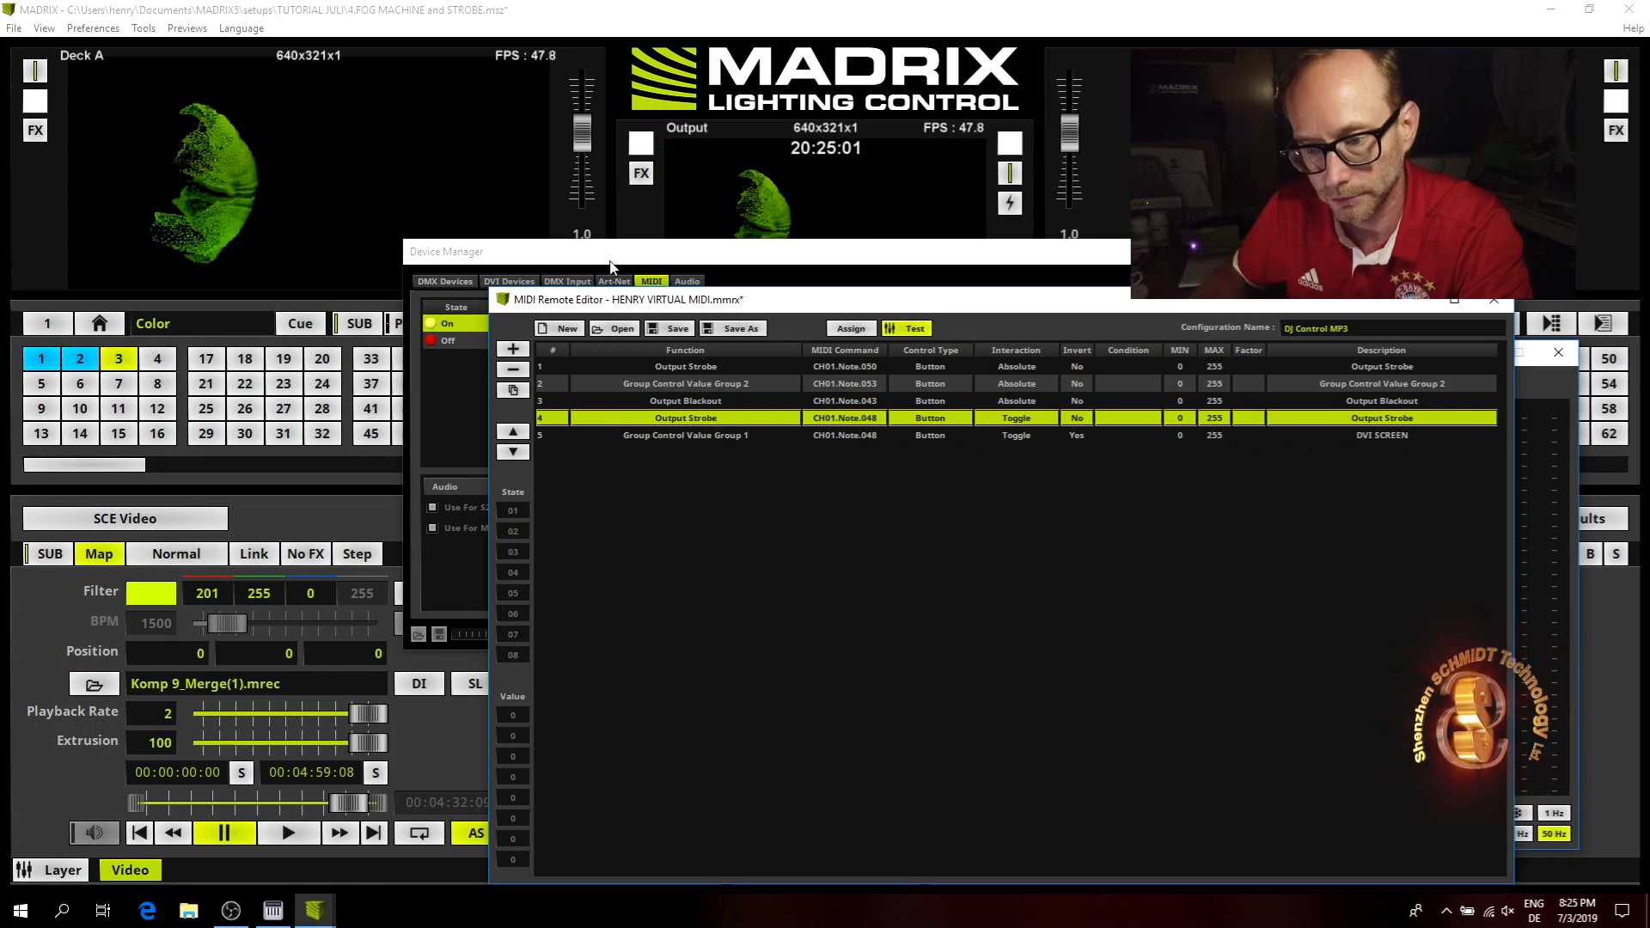
left_click(699, 425)
mouse_move(651, 551)
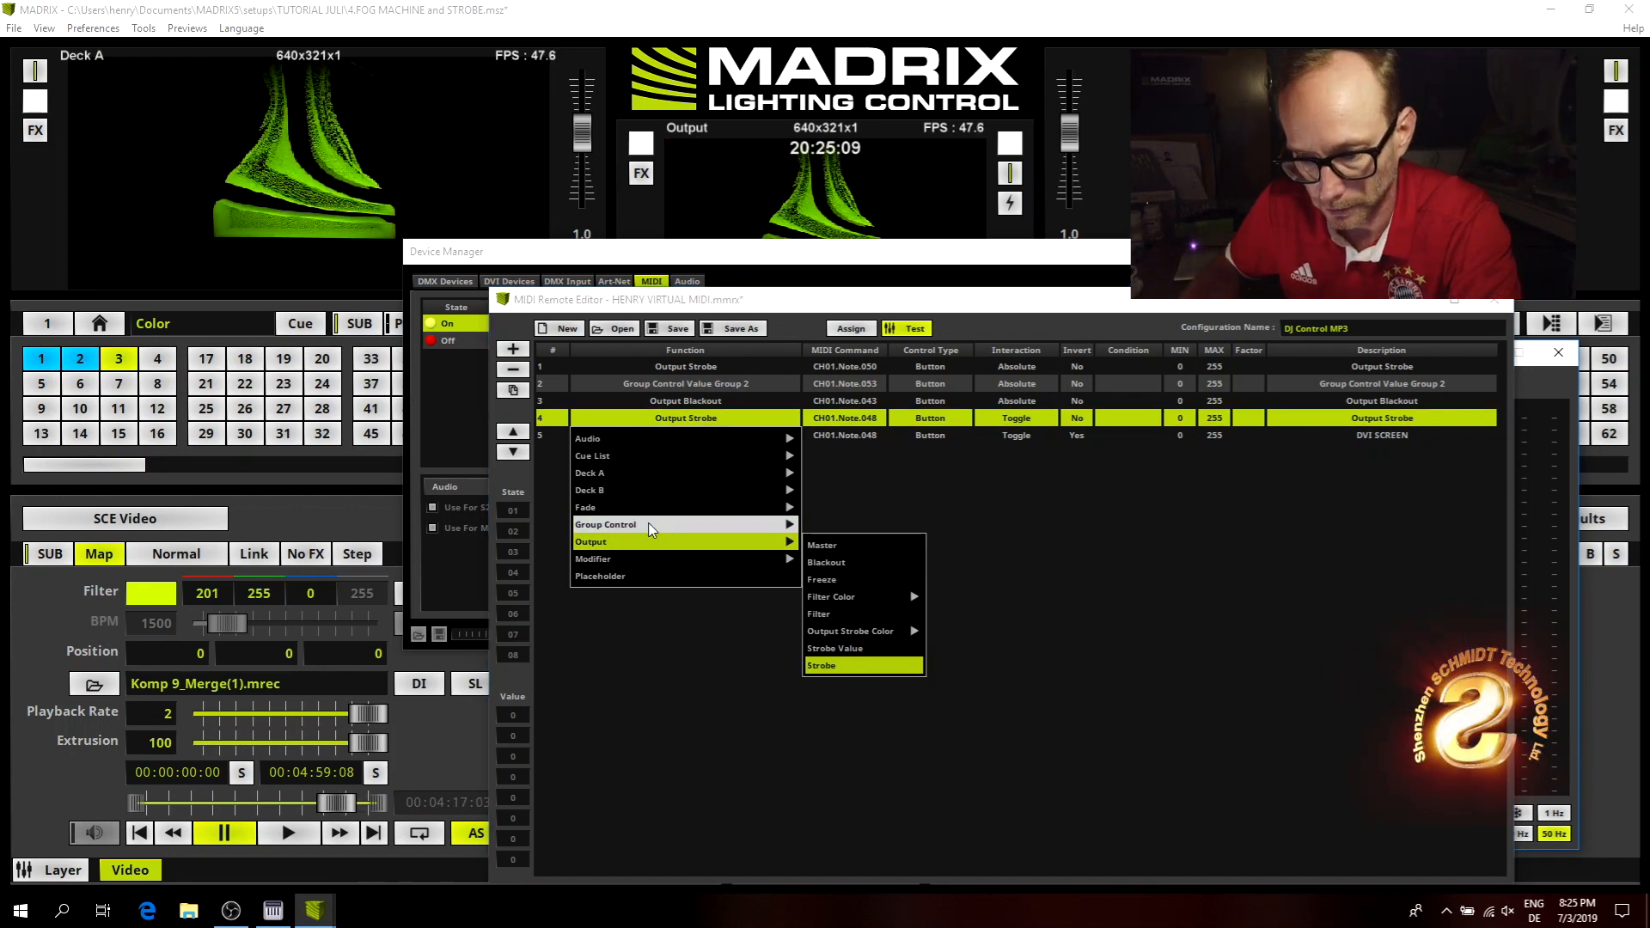
mouse_move(827, 603)
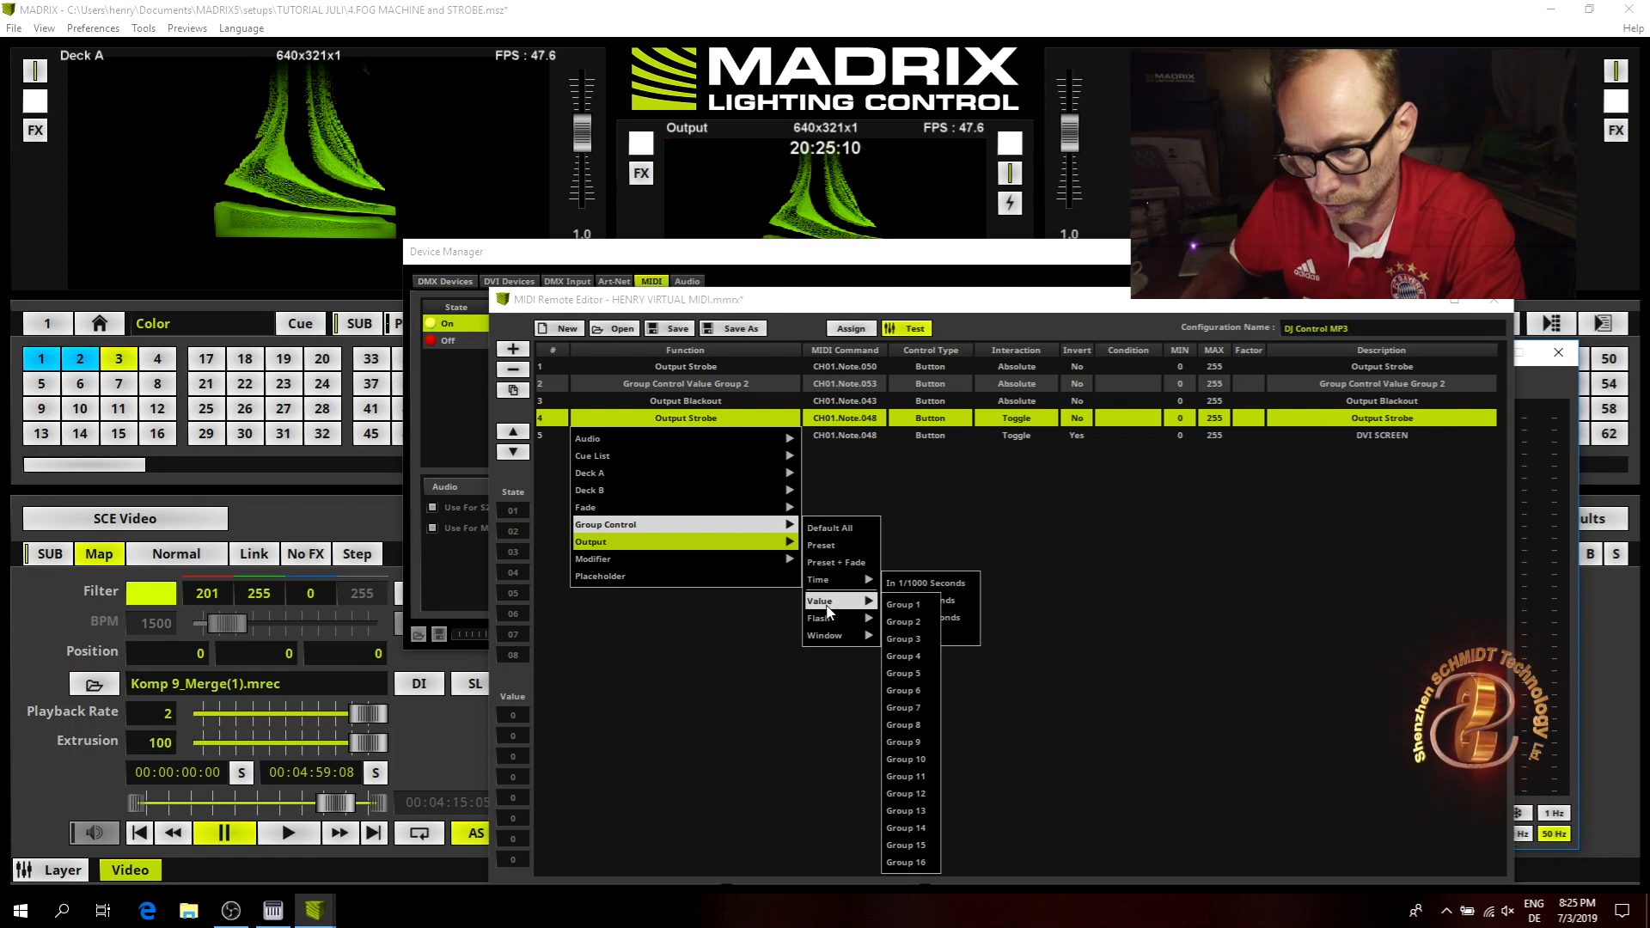
left_click(923, 622)
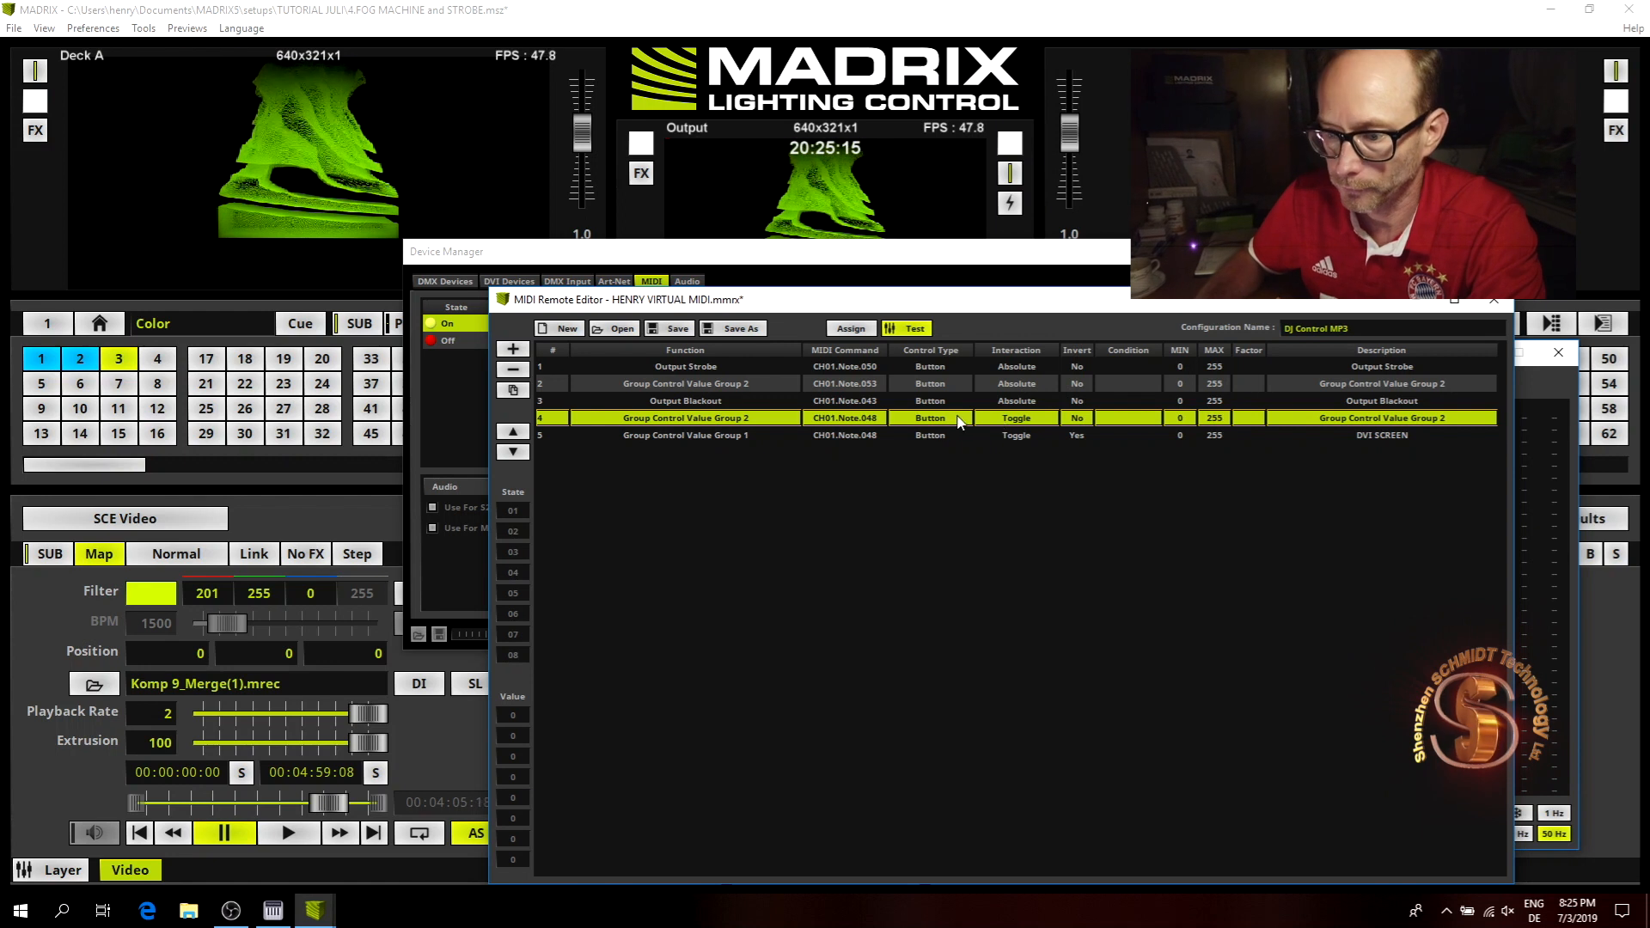
Set the interaction of the fourth and fifth remote entries to Absolute.
left_click(1021, 421)
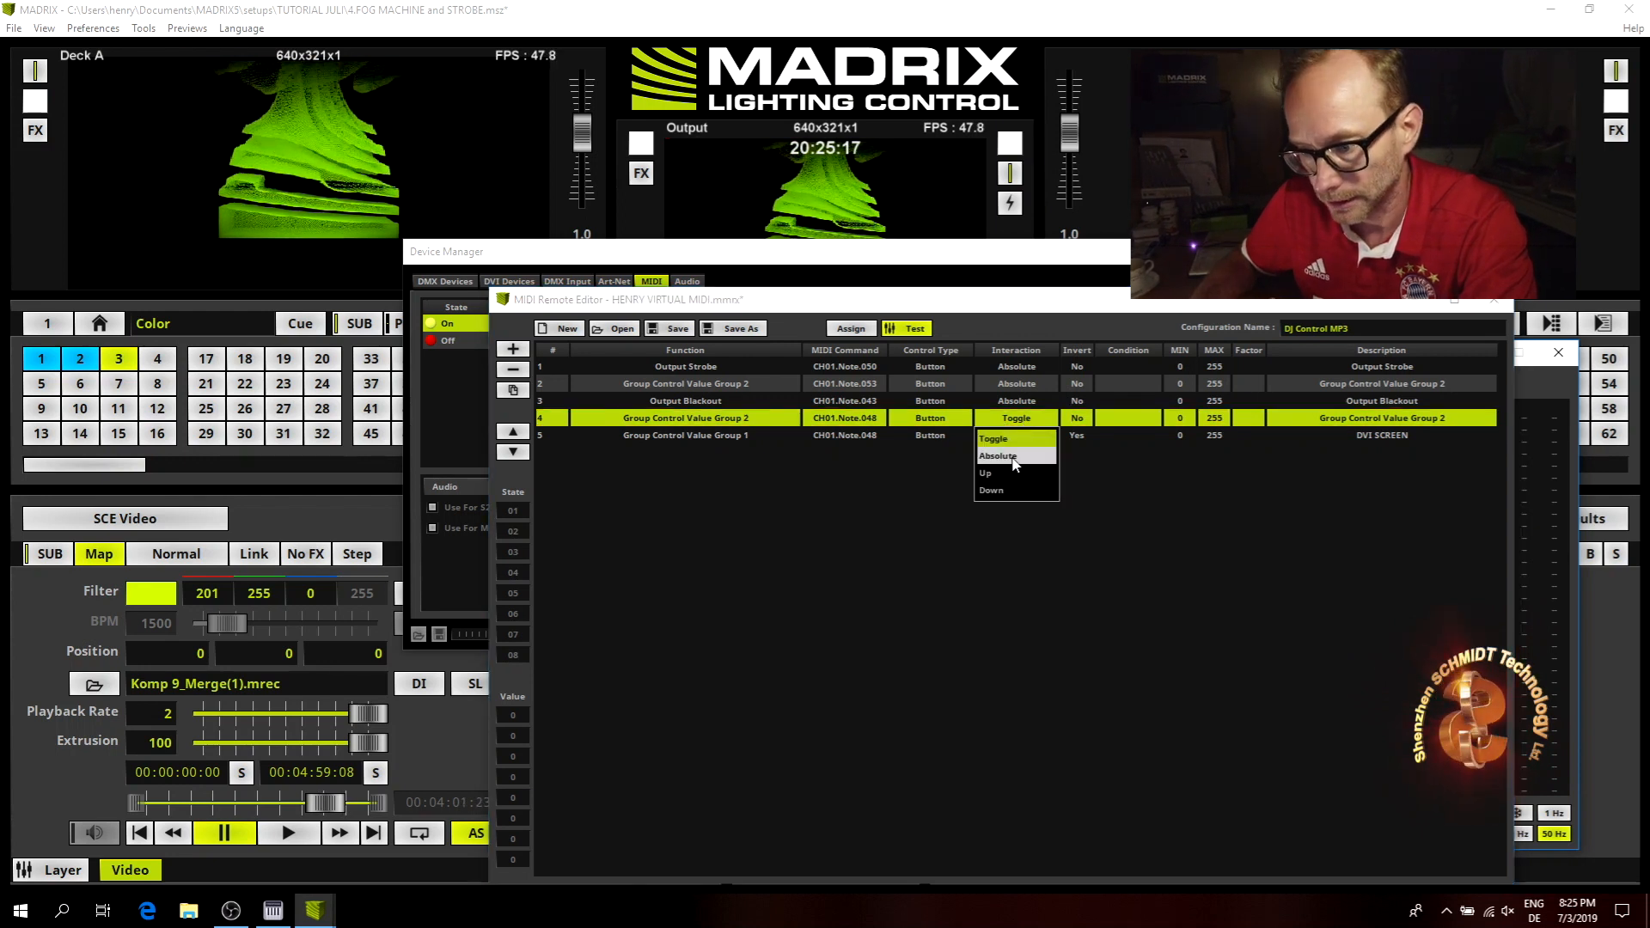
left_click(1011, 456)
left_click(1028, 436)
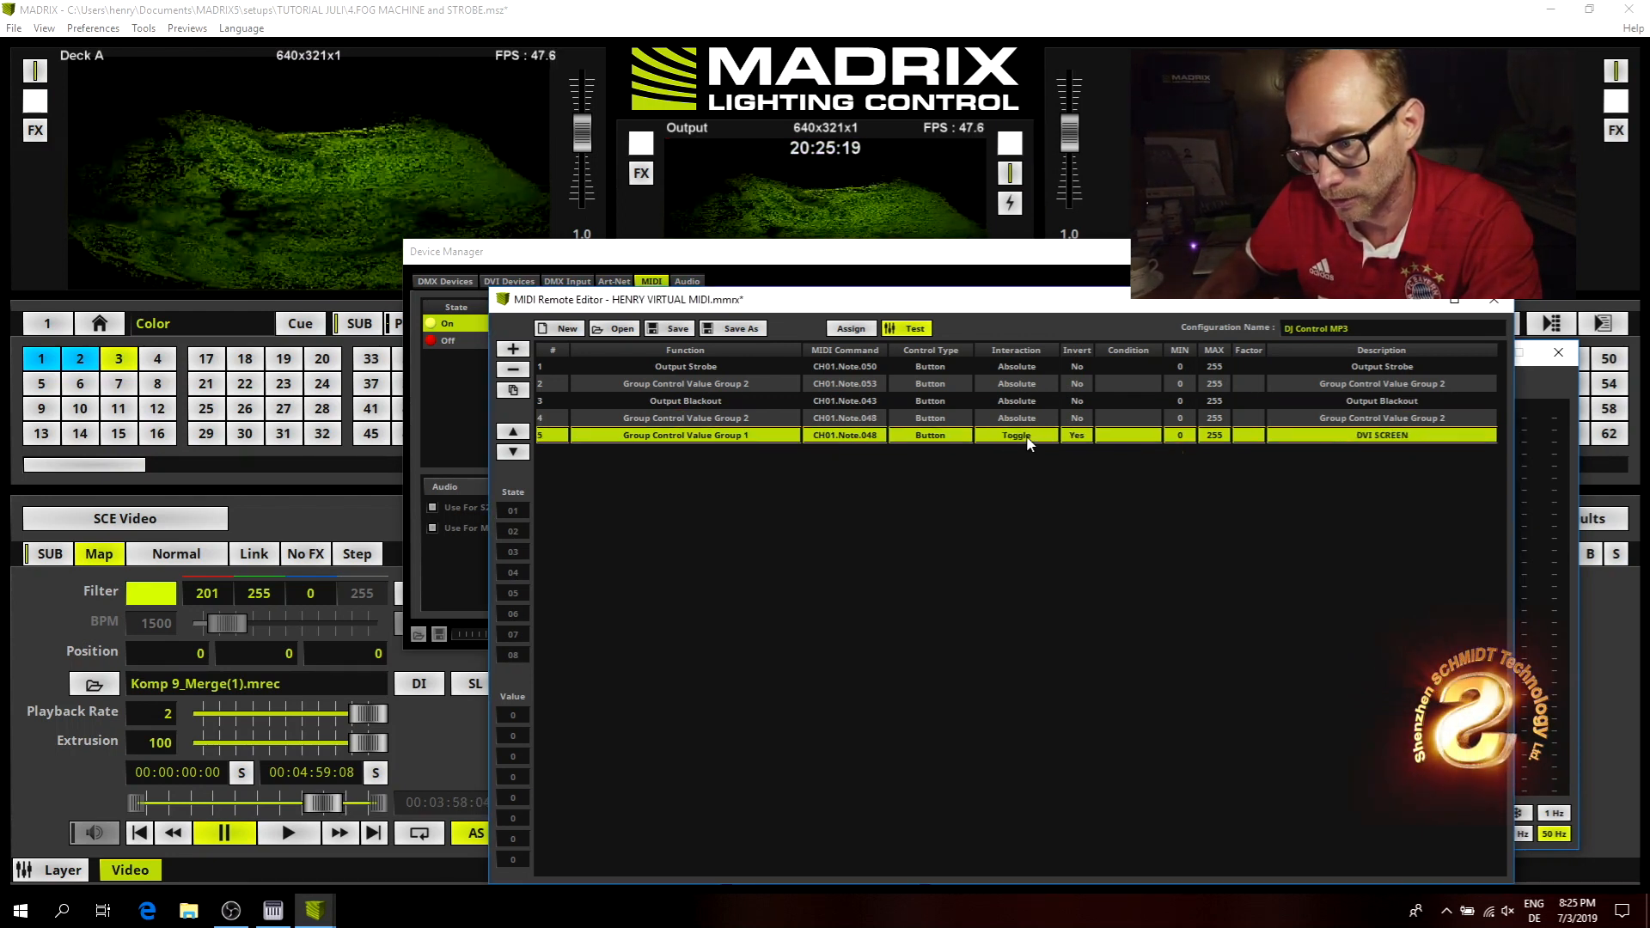
left_click(1029, 438)
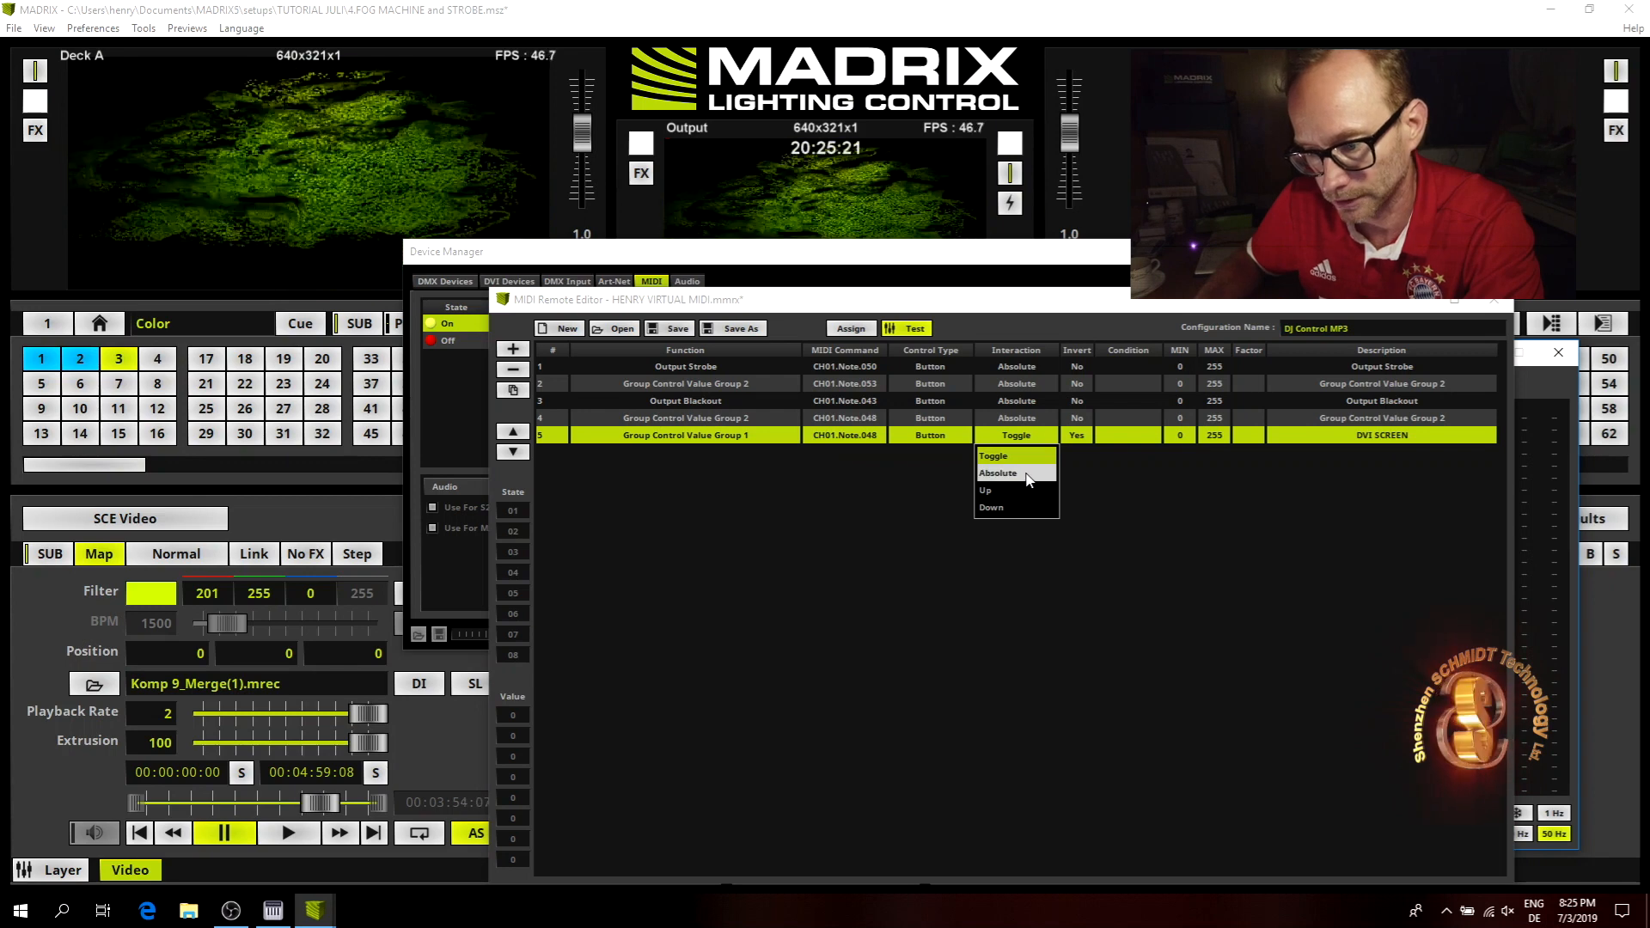
left_click(1036, 457)
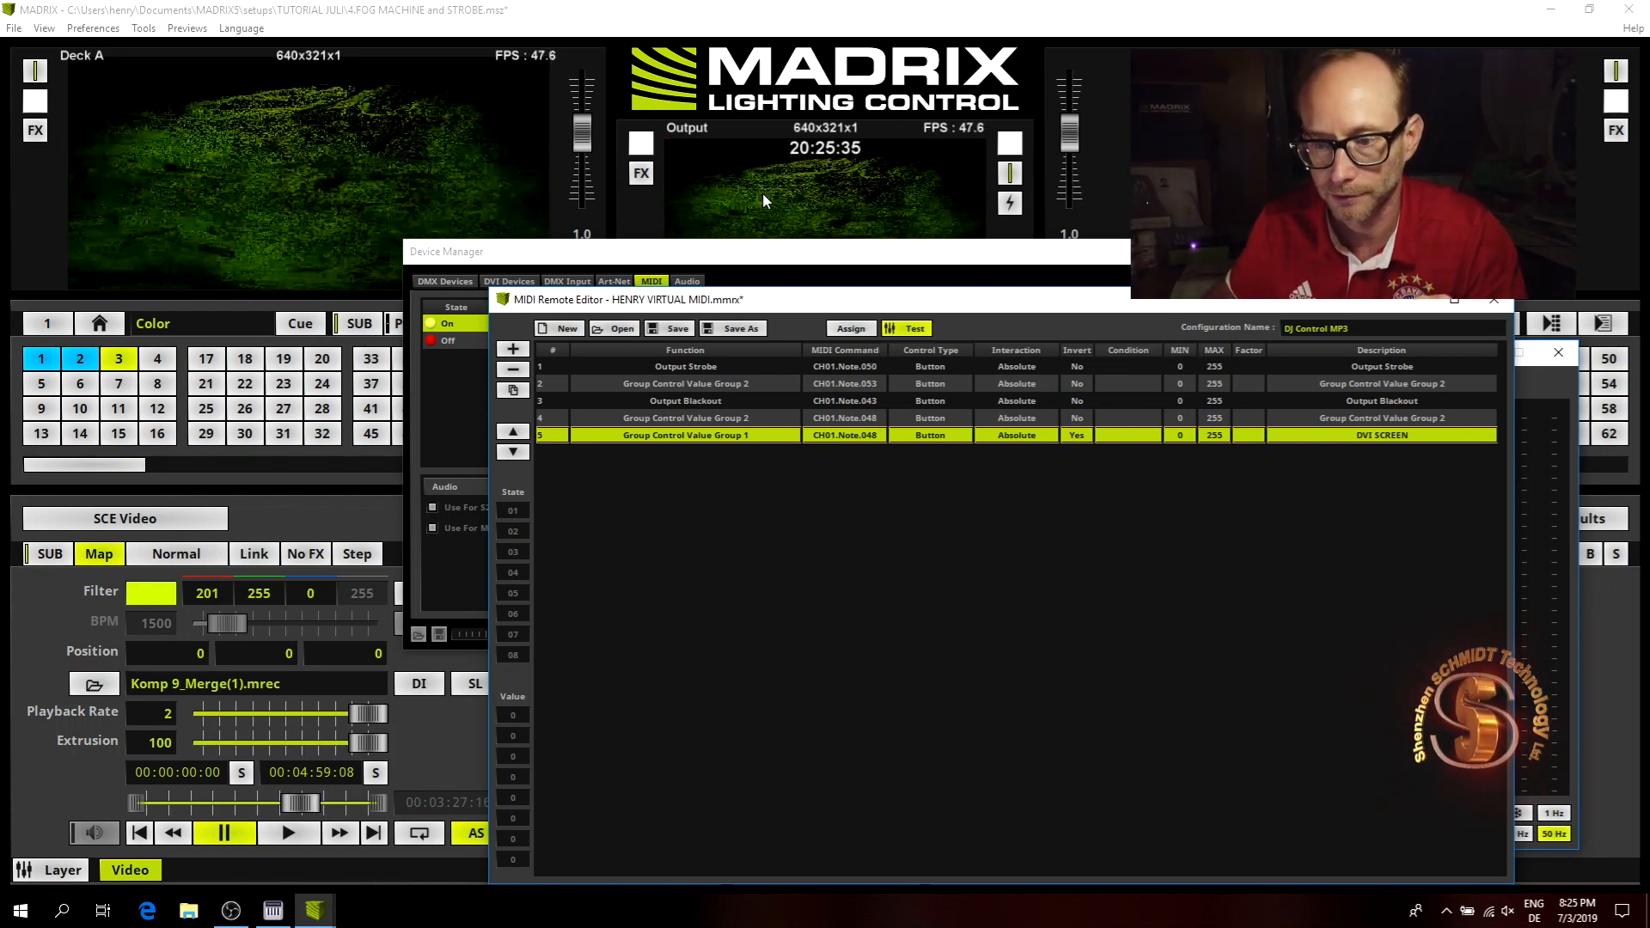
Save the modified remote configuration over the existing virtual MIDI file and close the editor and Device Manager.
left_click(1497, 304)
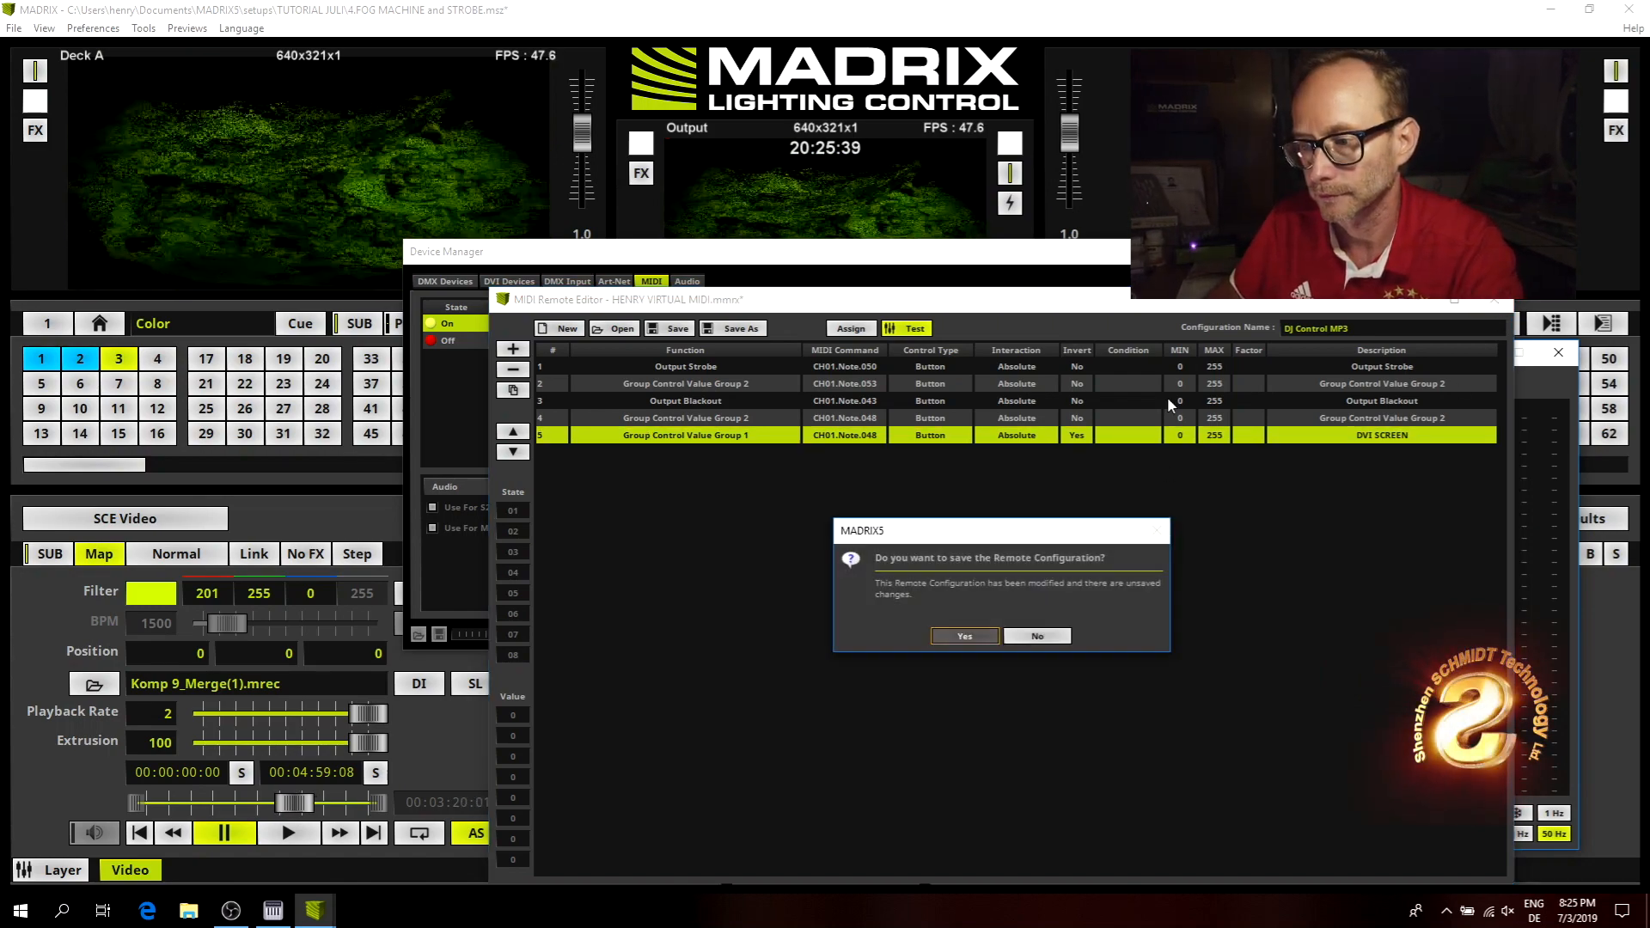
left_click(961, 636)
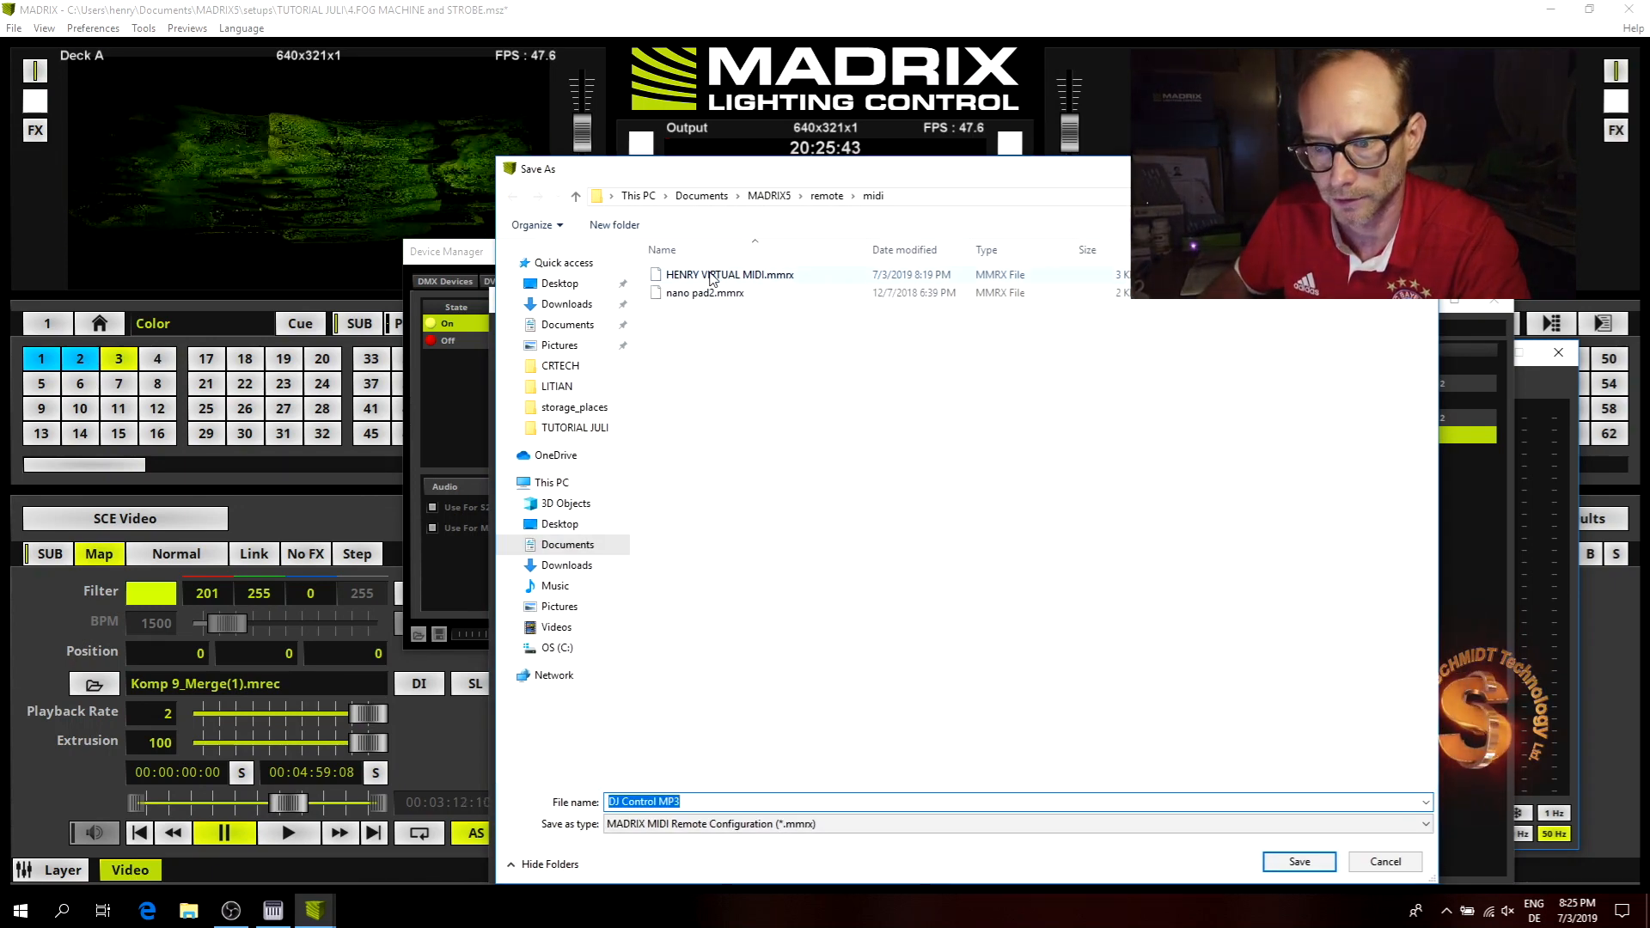
key("Return")
left_click(967, 644)
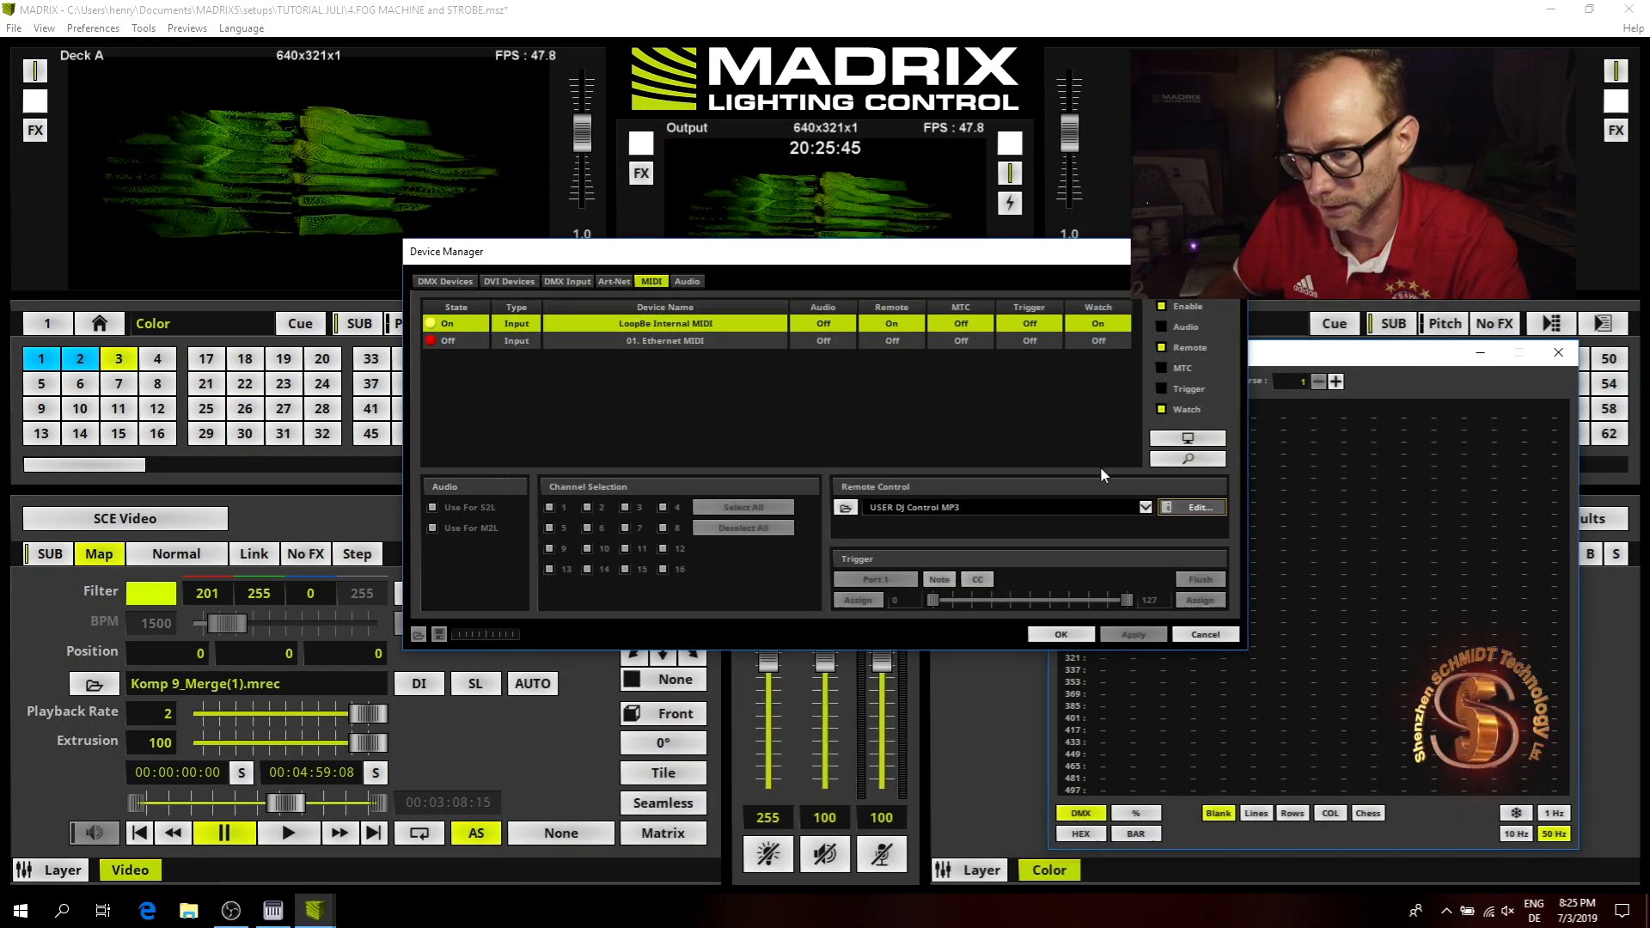
left_click(1060, 633)
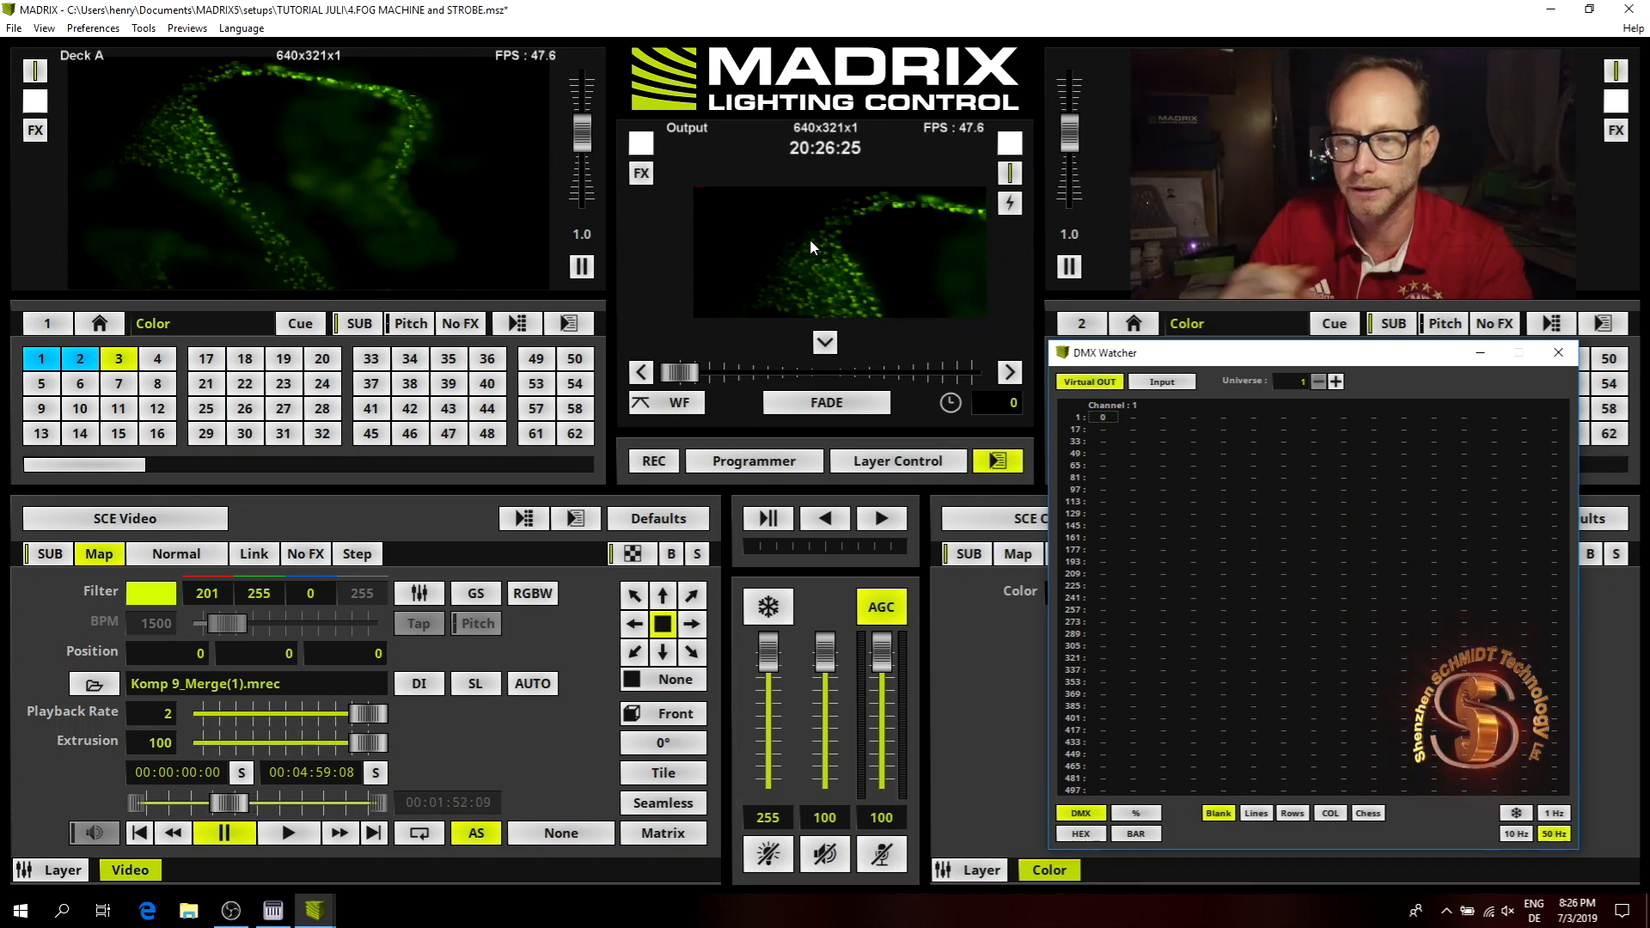
Switch the output preview to 3D Mode and select storage place 2 on Deck A.
right_click(812, 272)
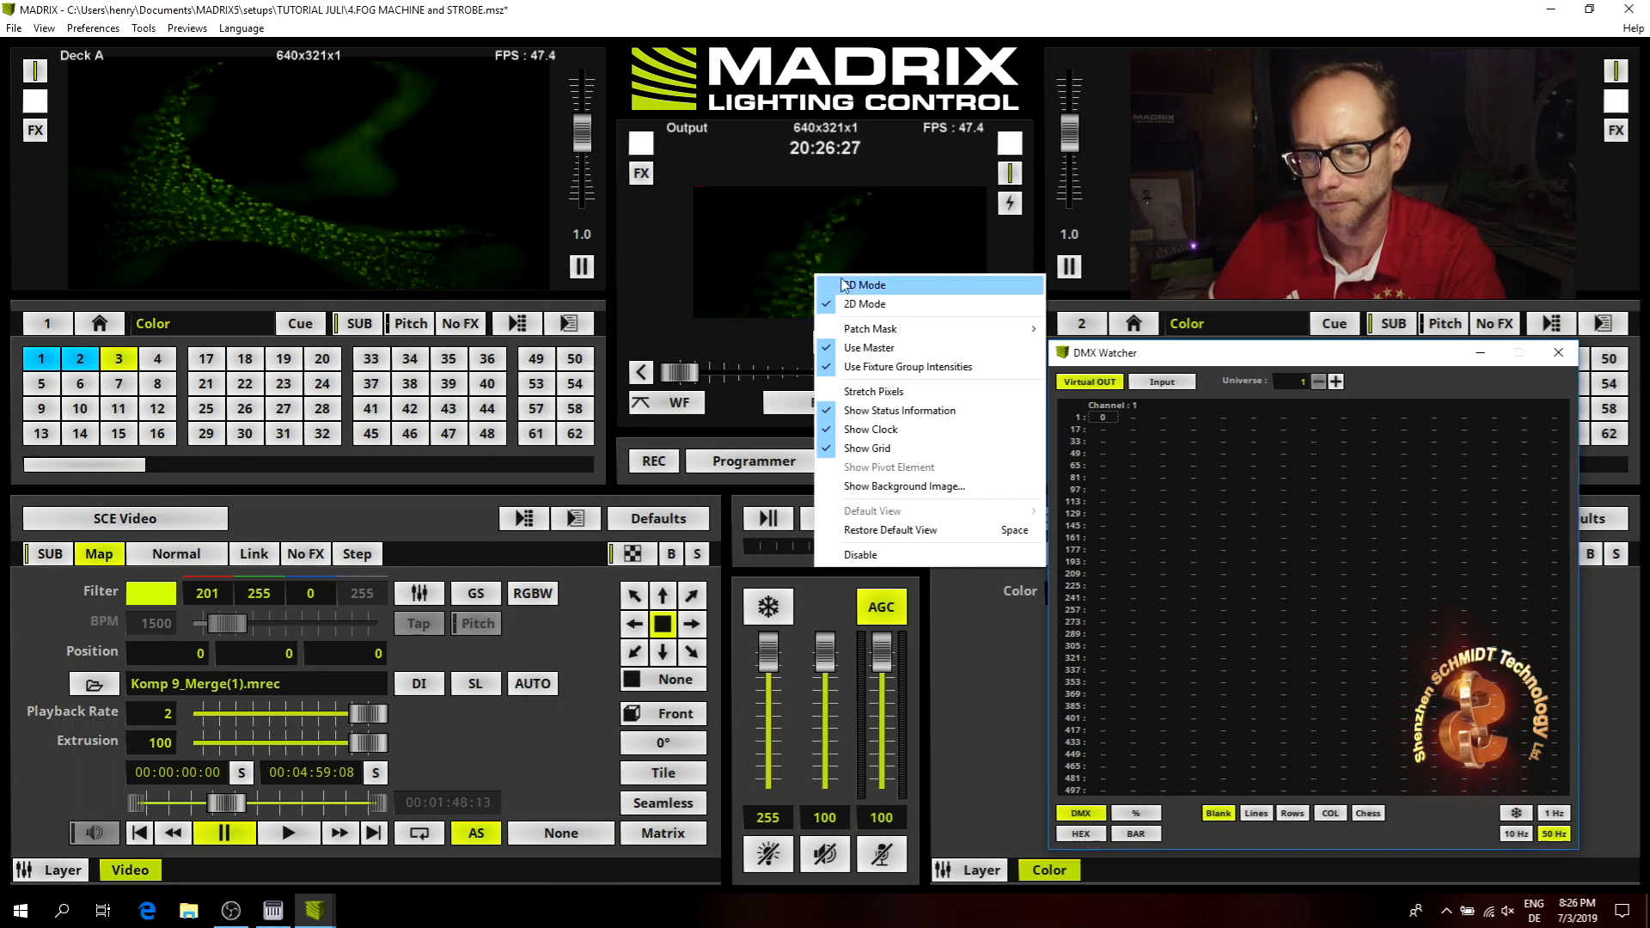
left_click(859, 277)
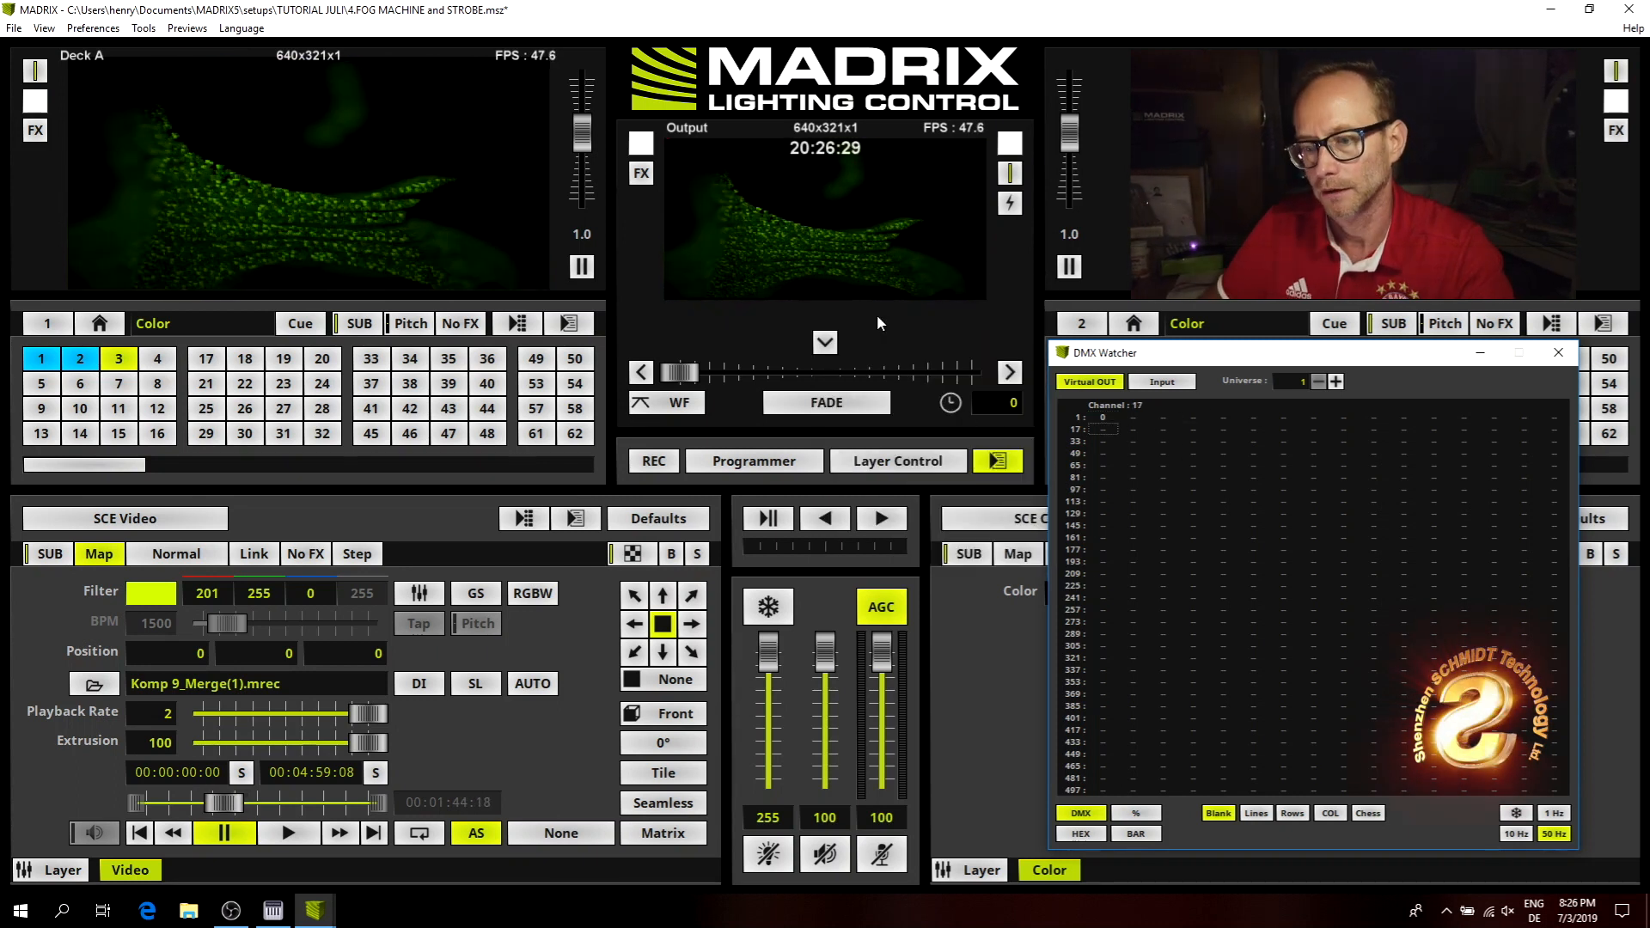
left_click(78, 364)
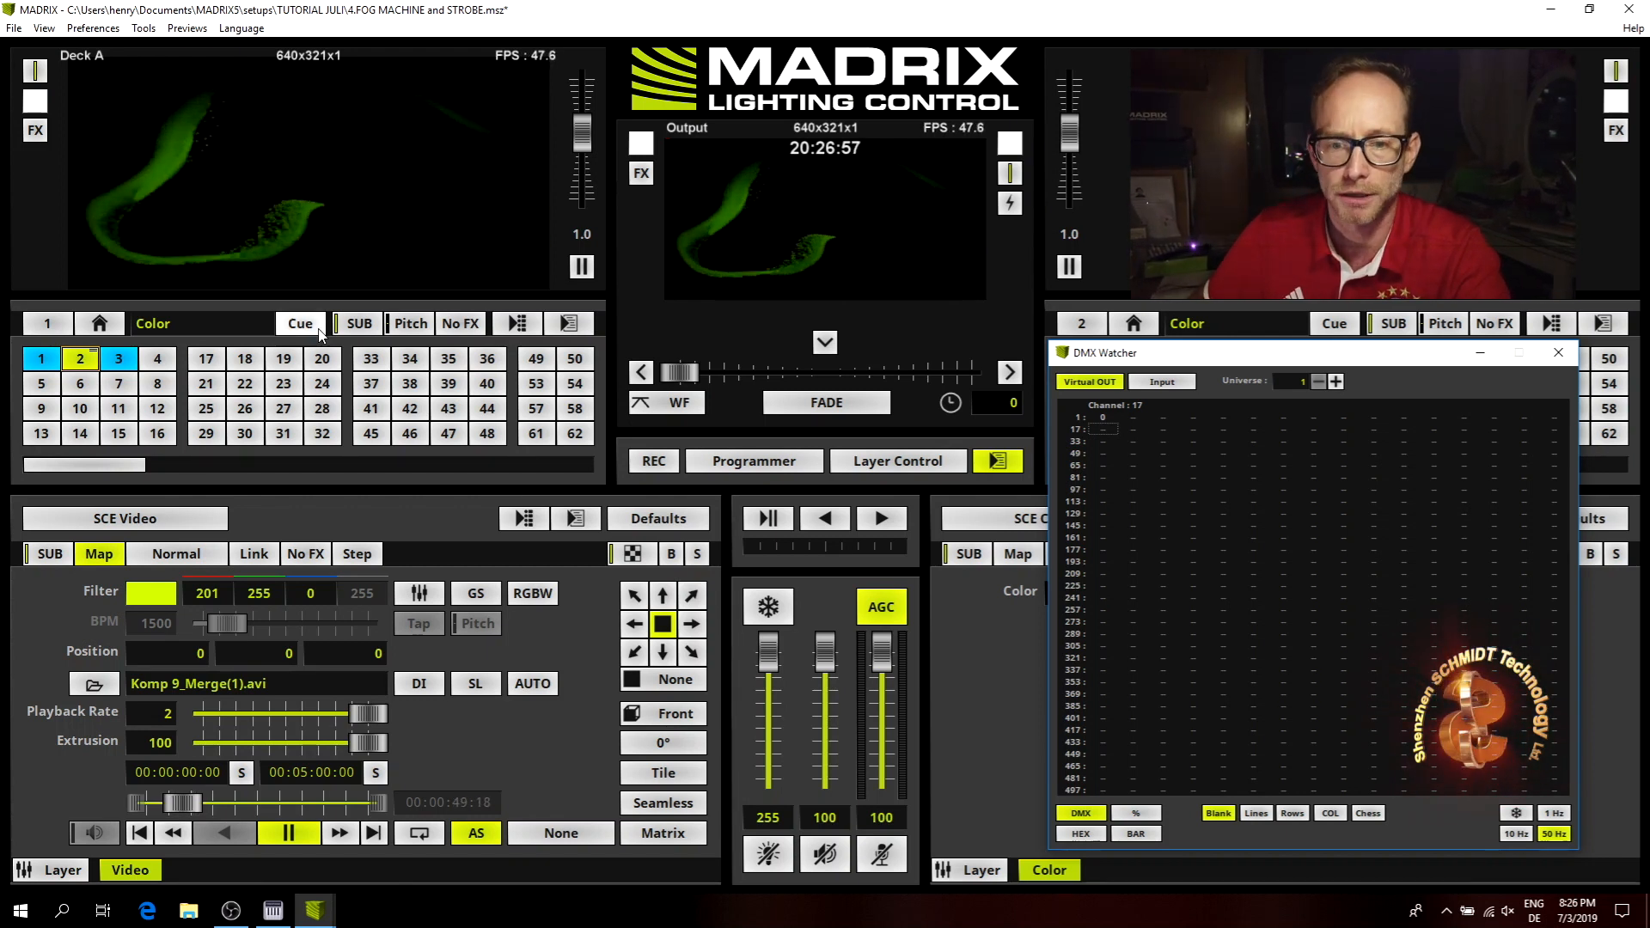
mouse_move(81, 368)
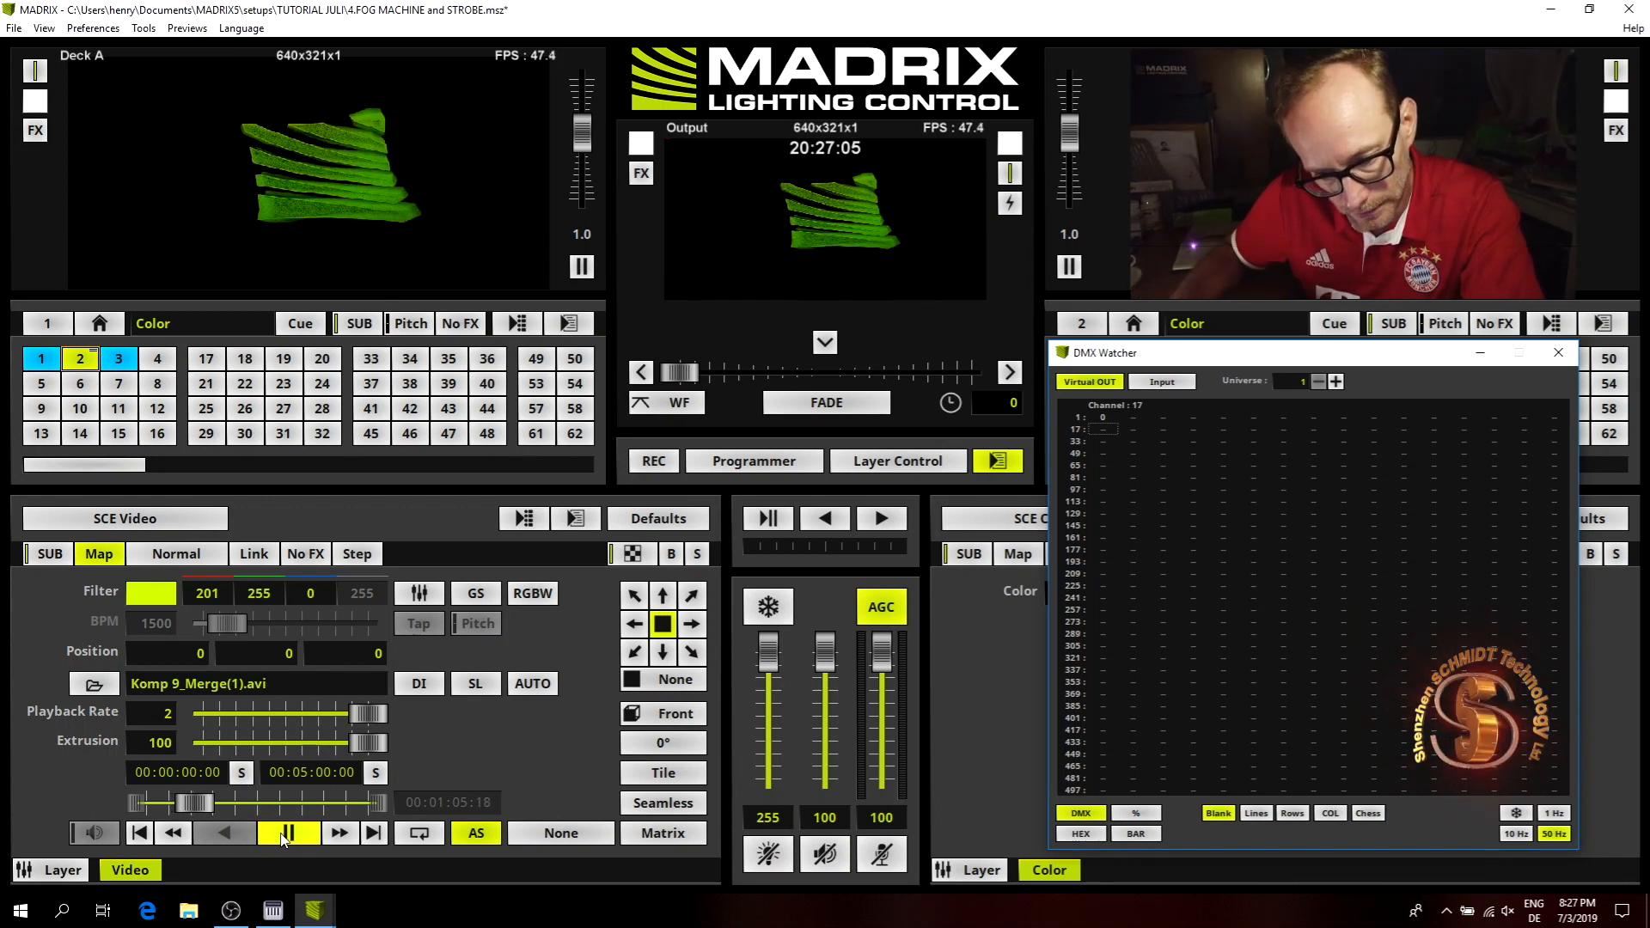
Play the Komp 9_Merge(1).mrec video of storage place 3 forward on Deck A and try out the deck's speed fader.
left_click(123, 367)
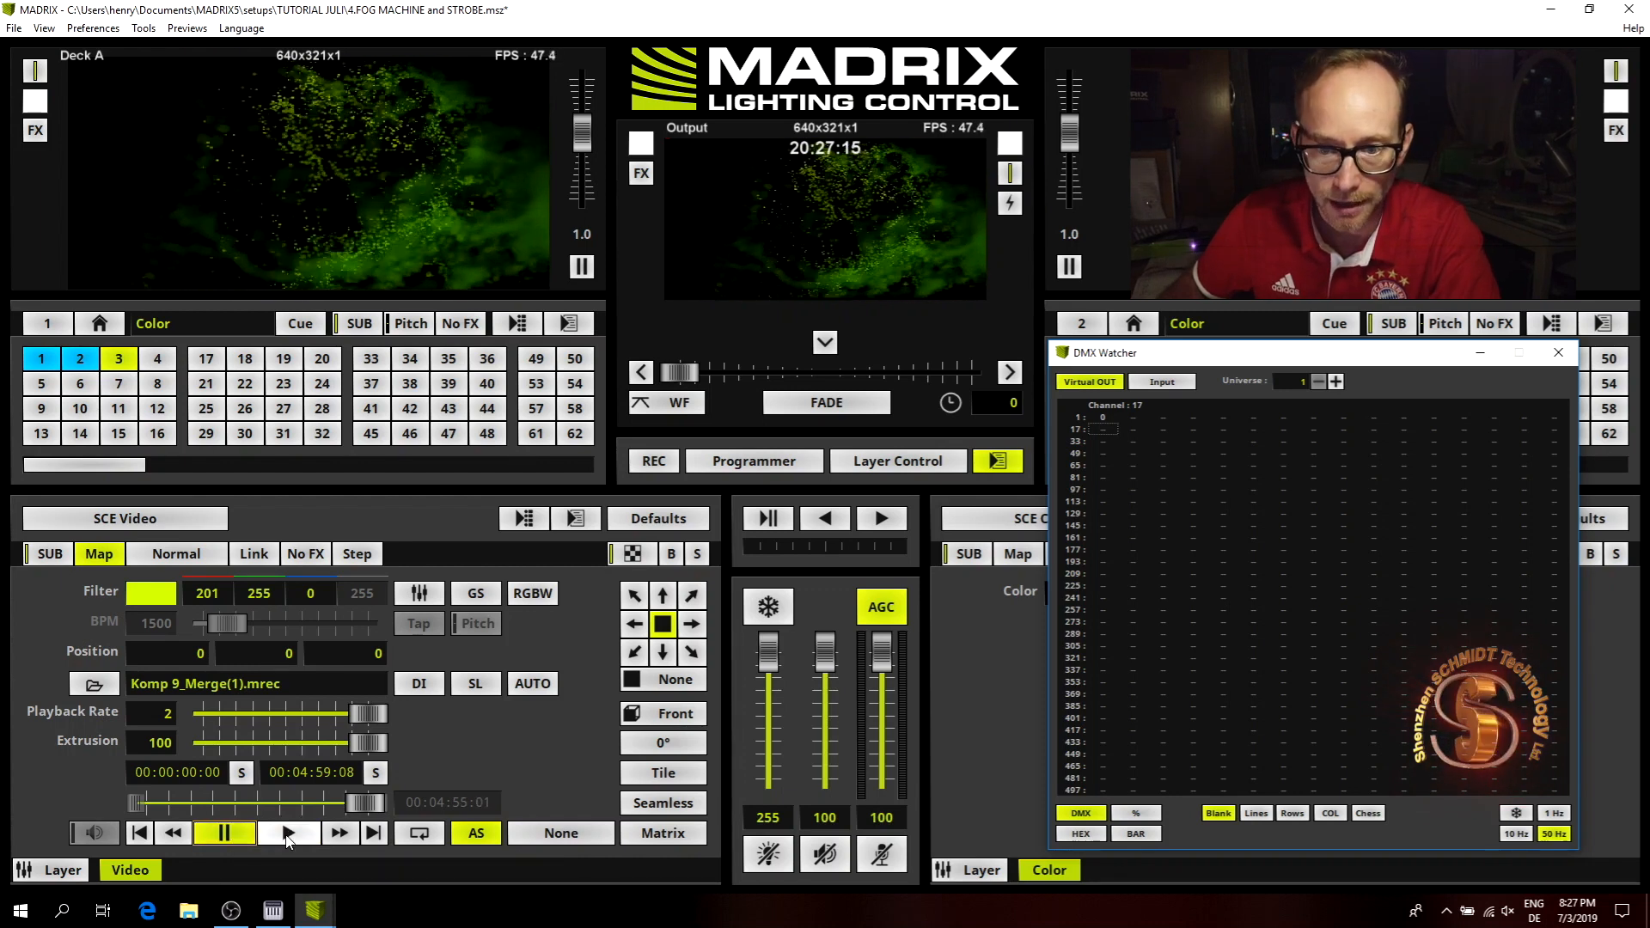
left_click(225, 833)
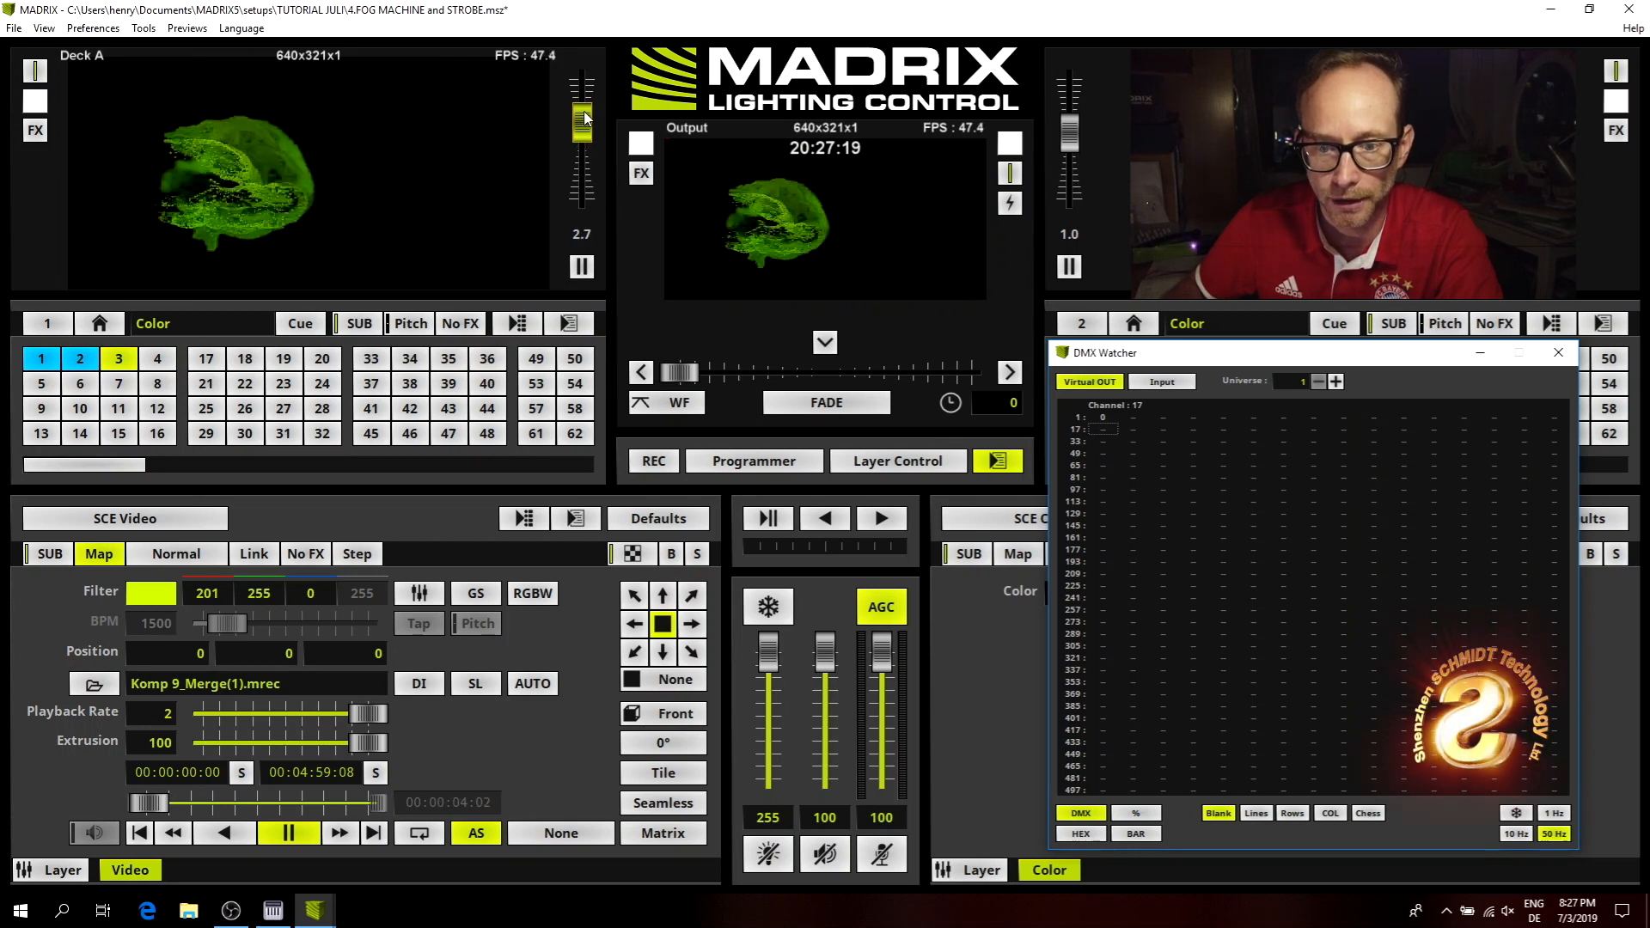
mouse_move(587, 159)
left_mouse_down()
mouse_move(593, 120)
mouse_move(605, 165)
mouse_move(608, 112)
mouse_move(583, 144)
left_mouse_up()
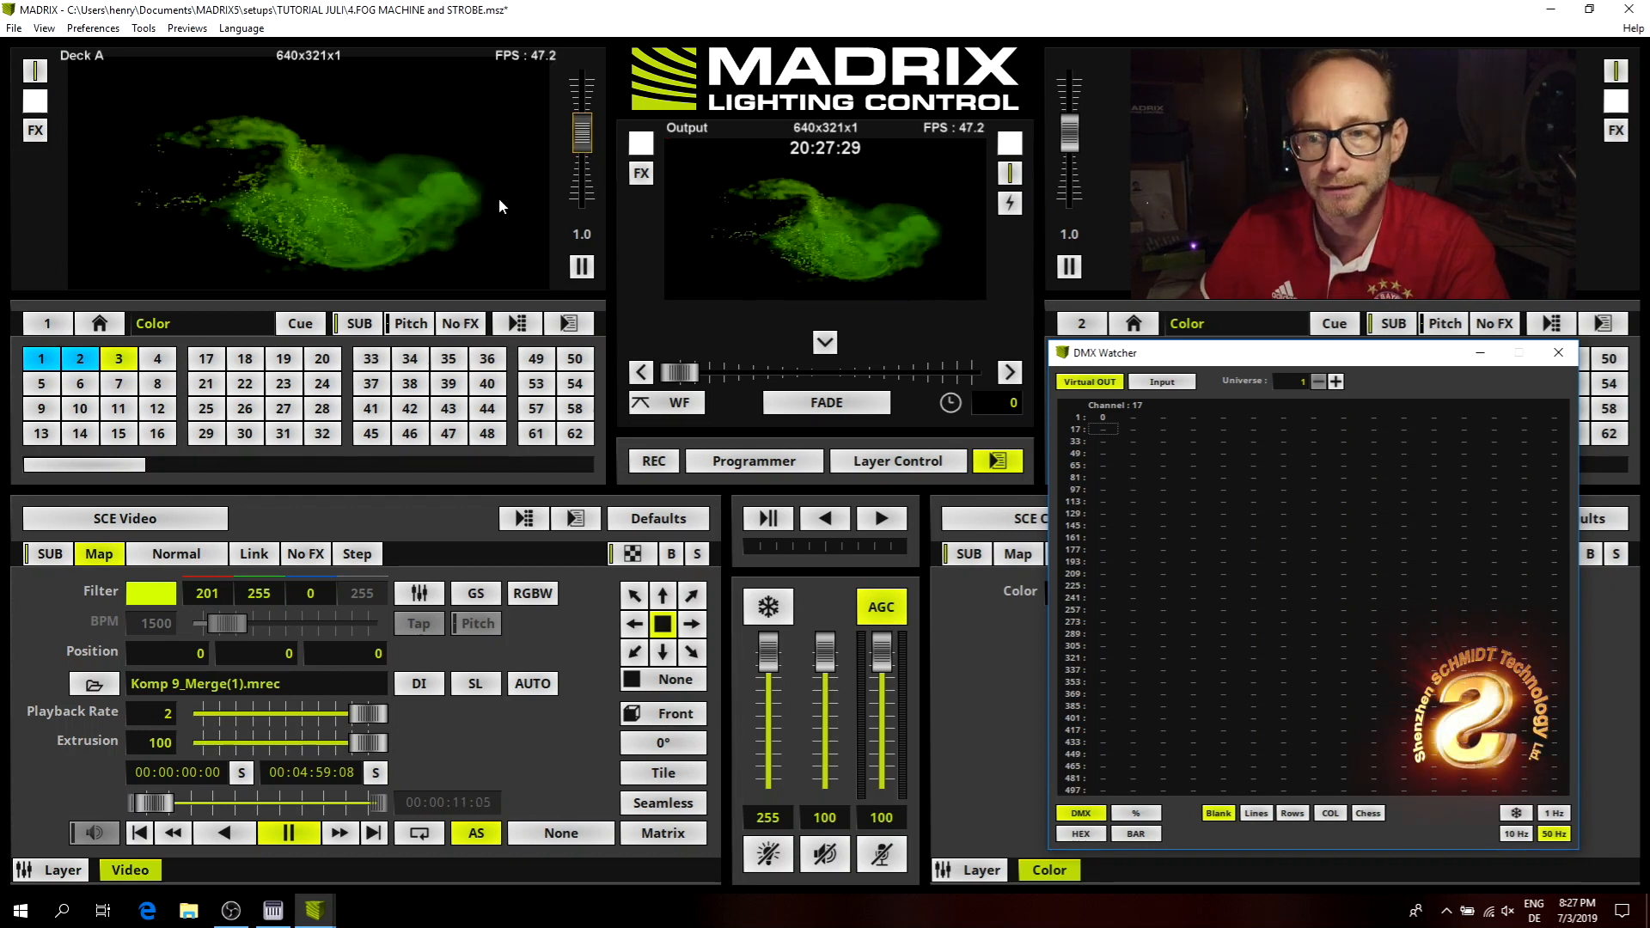
Convert beine.mp4 from the Videos folder to beine.mrec using MREC Conversion in Record Editing, and close the tool.
left_click(187, 28)
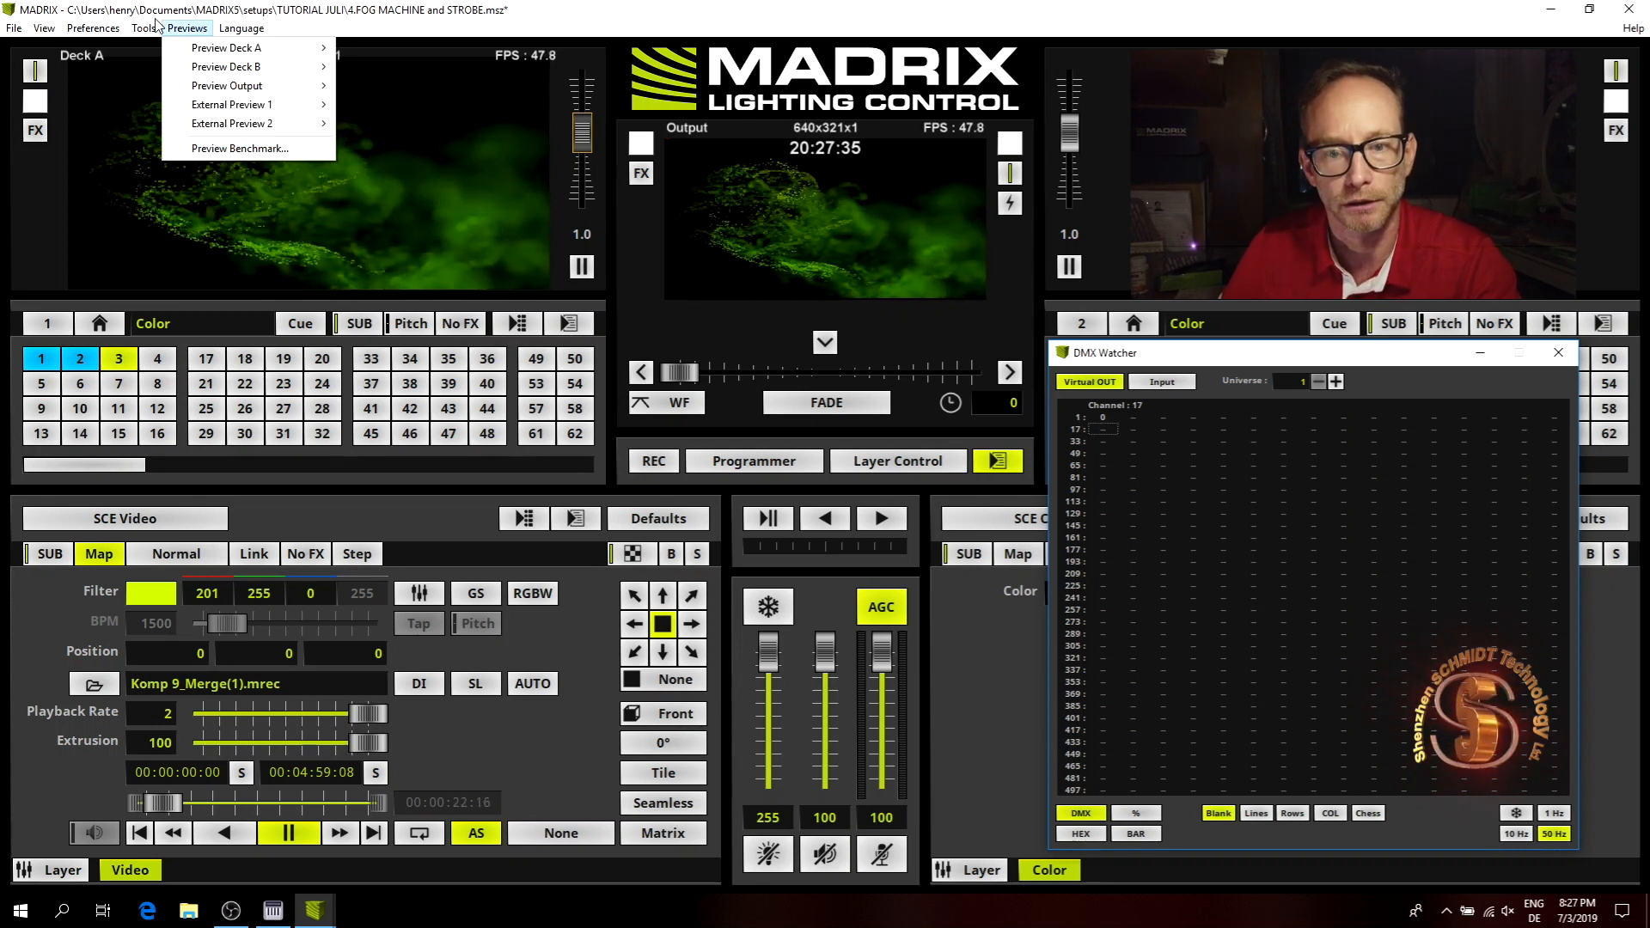
mouse_move(145, 34)
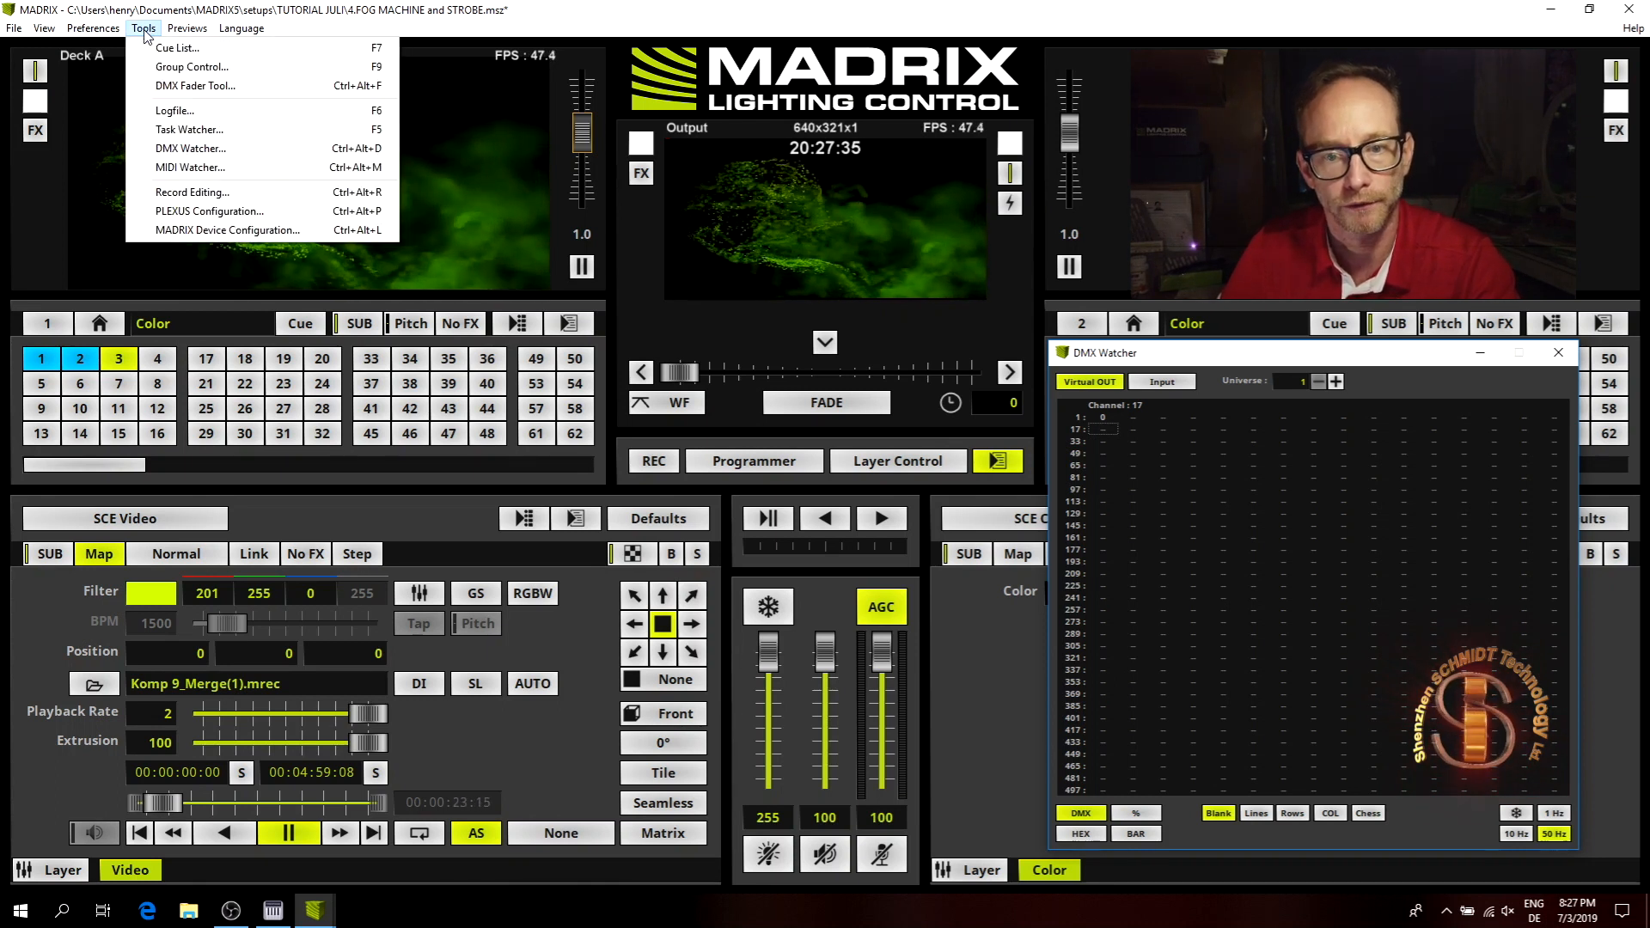
left_click(200, 192)
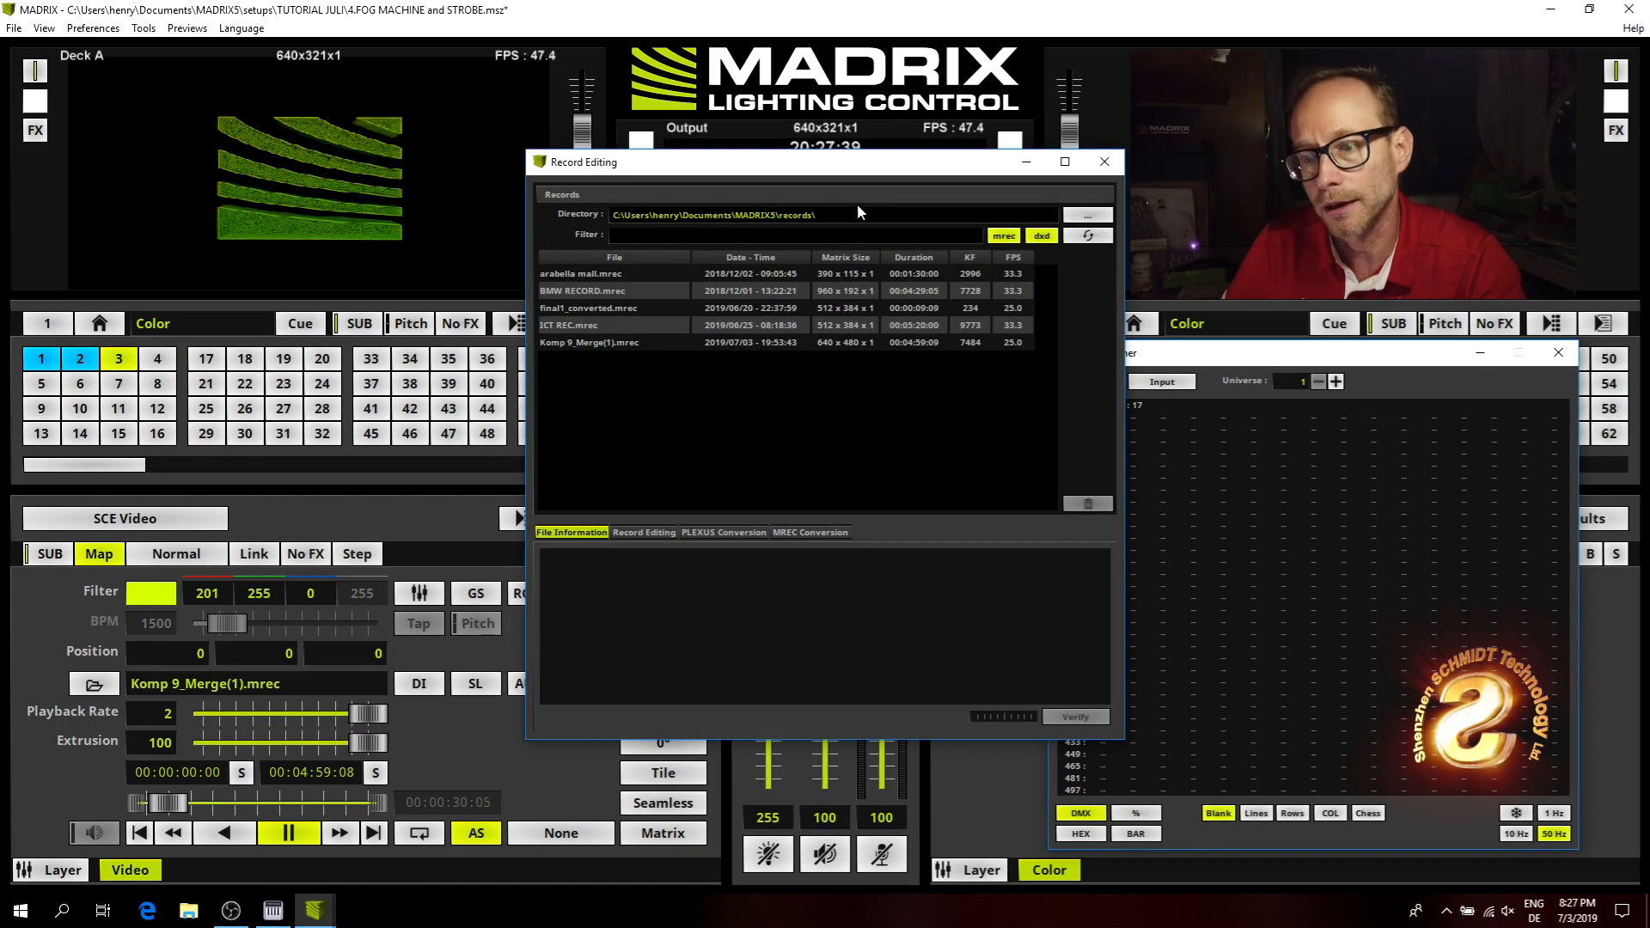
left_click(834, 533)
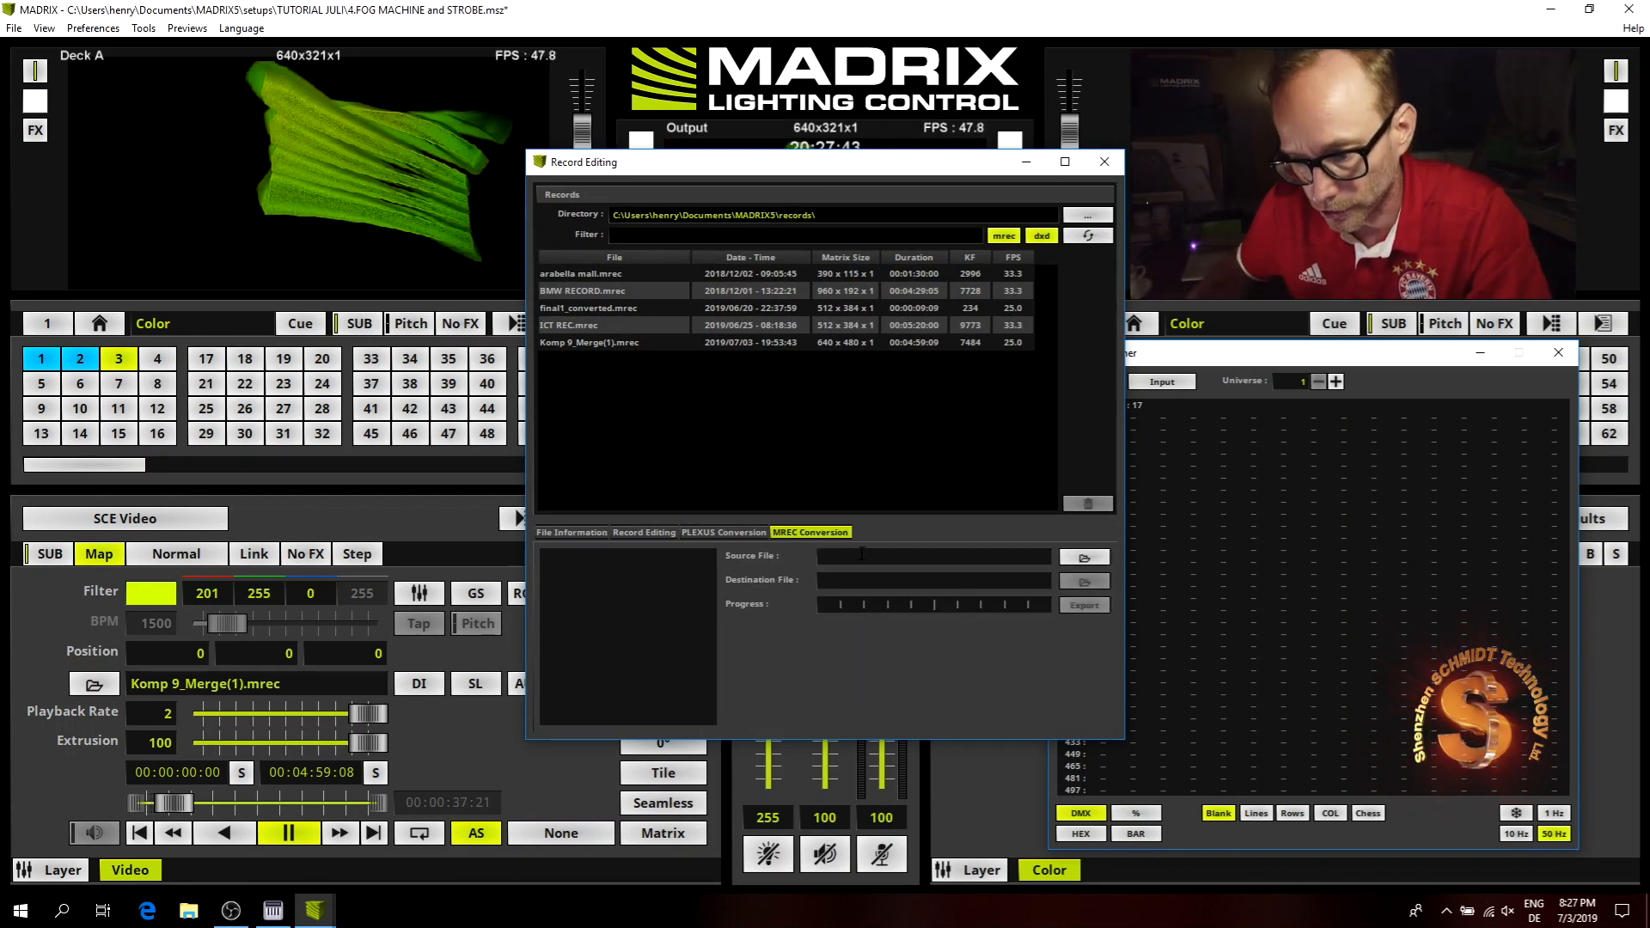
left_click(1085, 557)
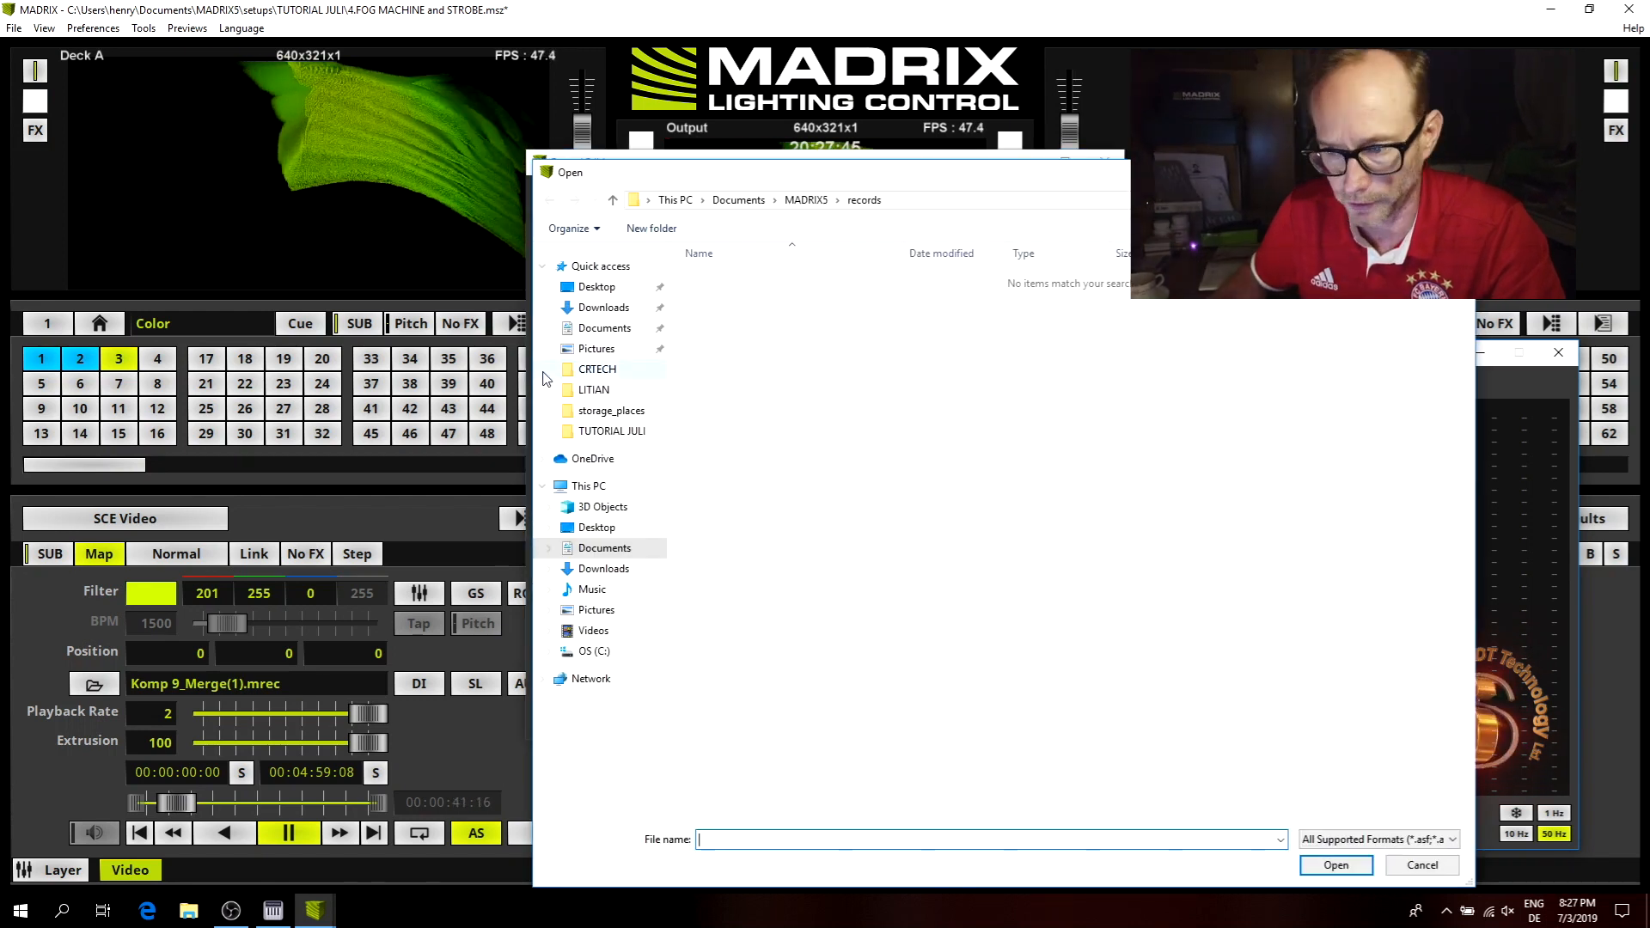
left_click(597, 631)
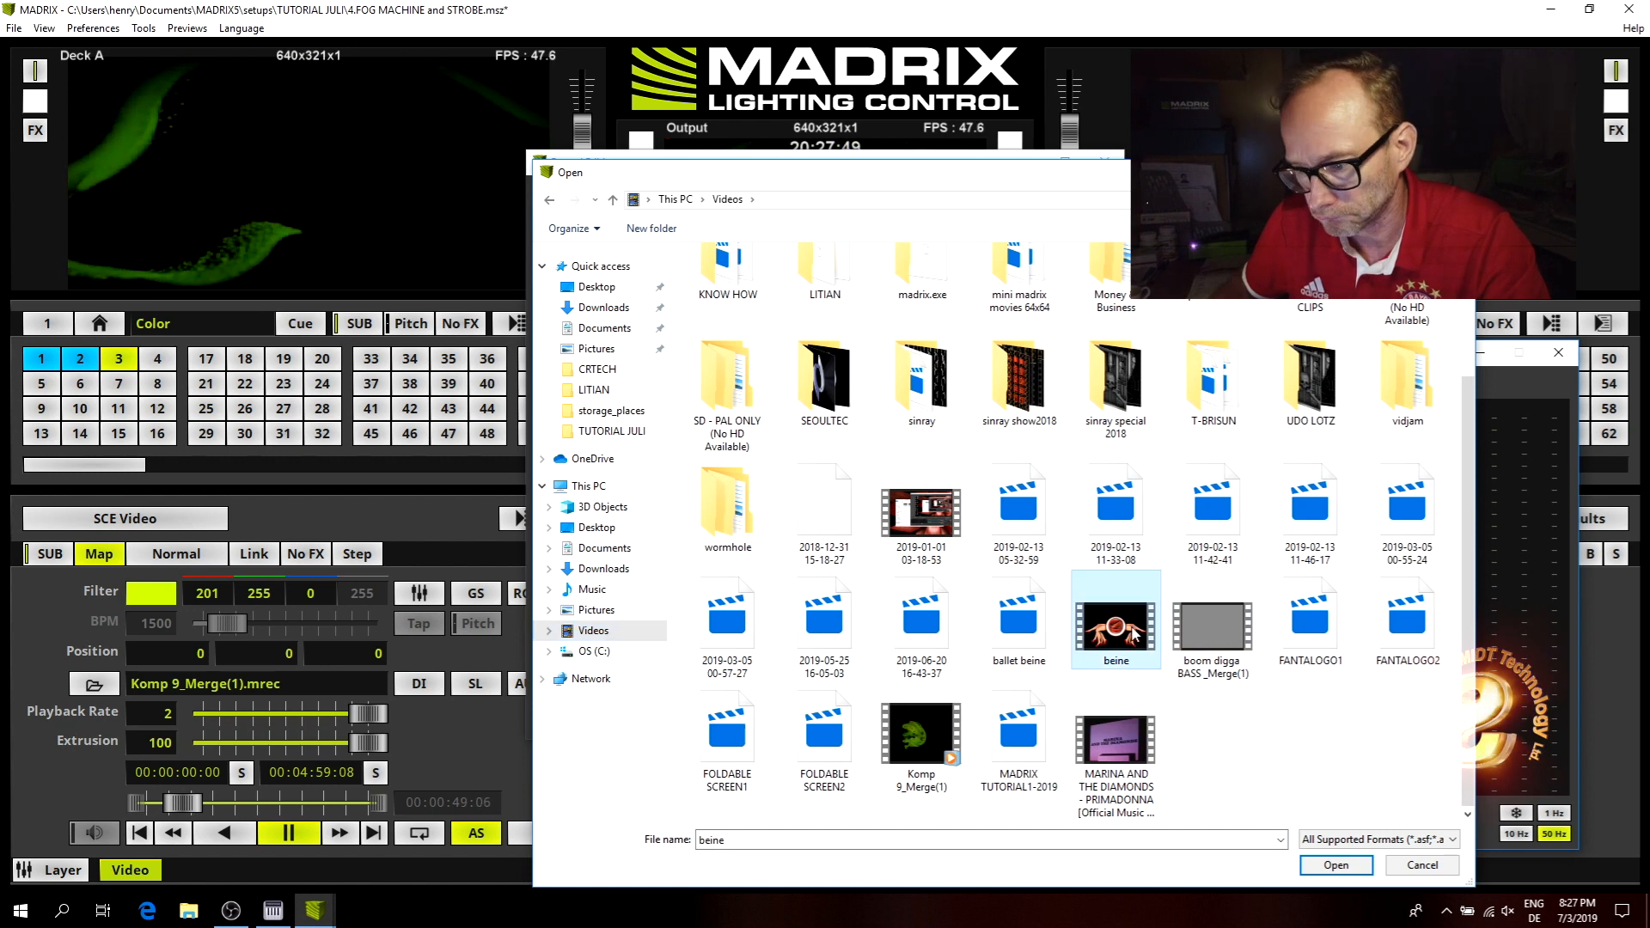
double_click(1131, 633)
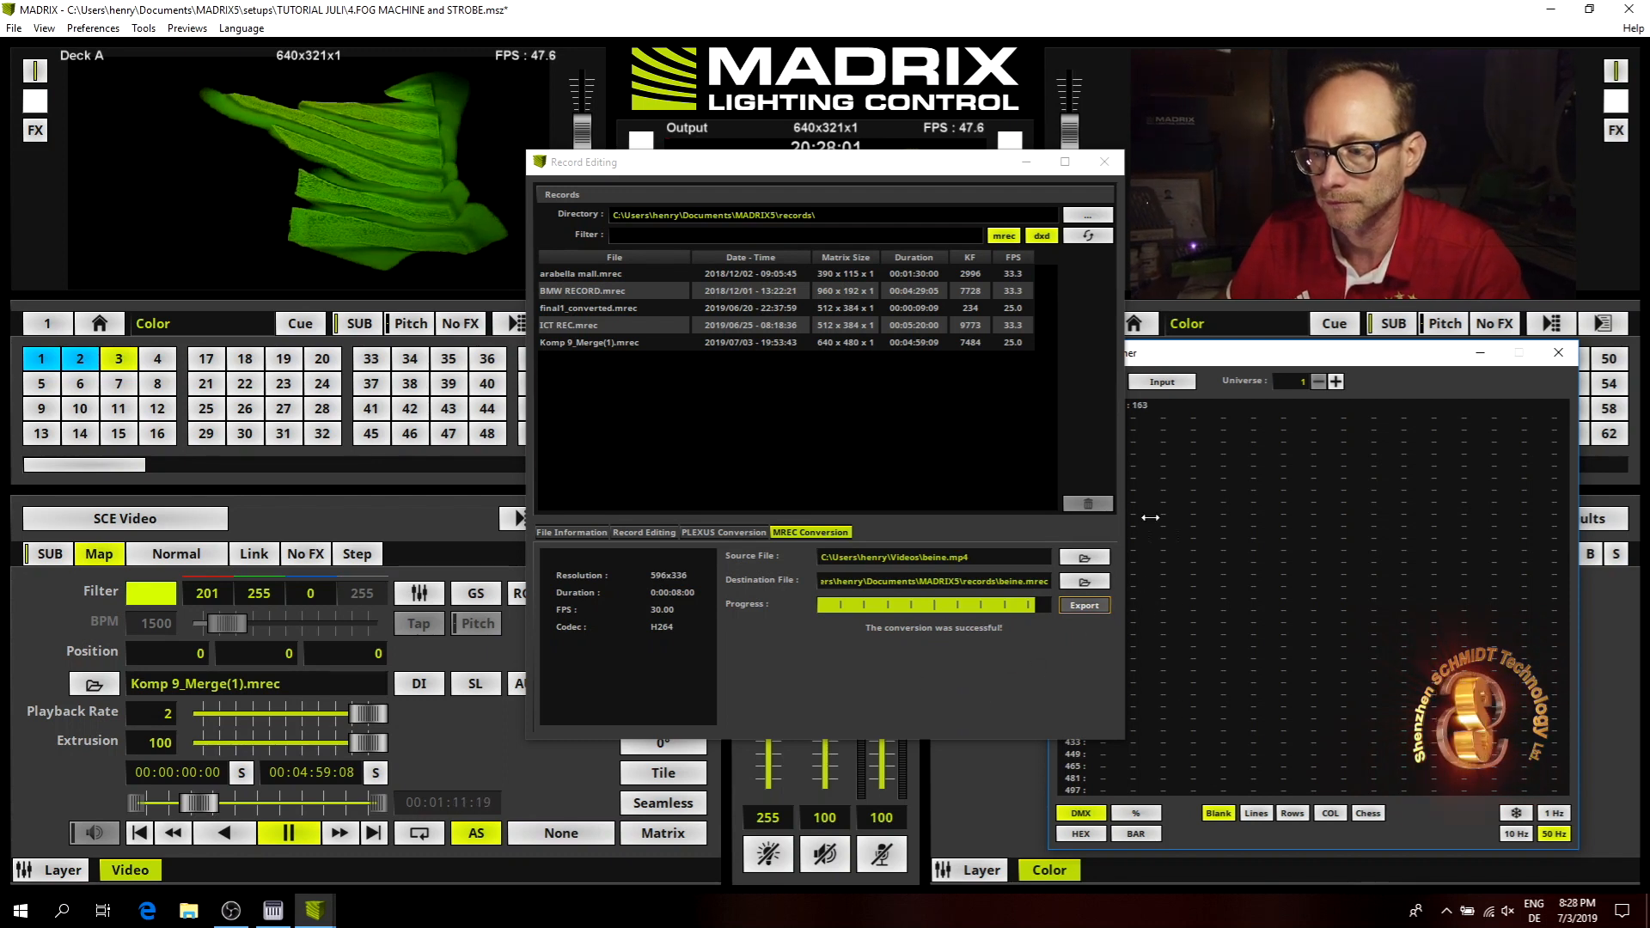
left_click(1106, 163)
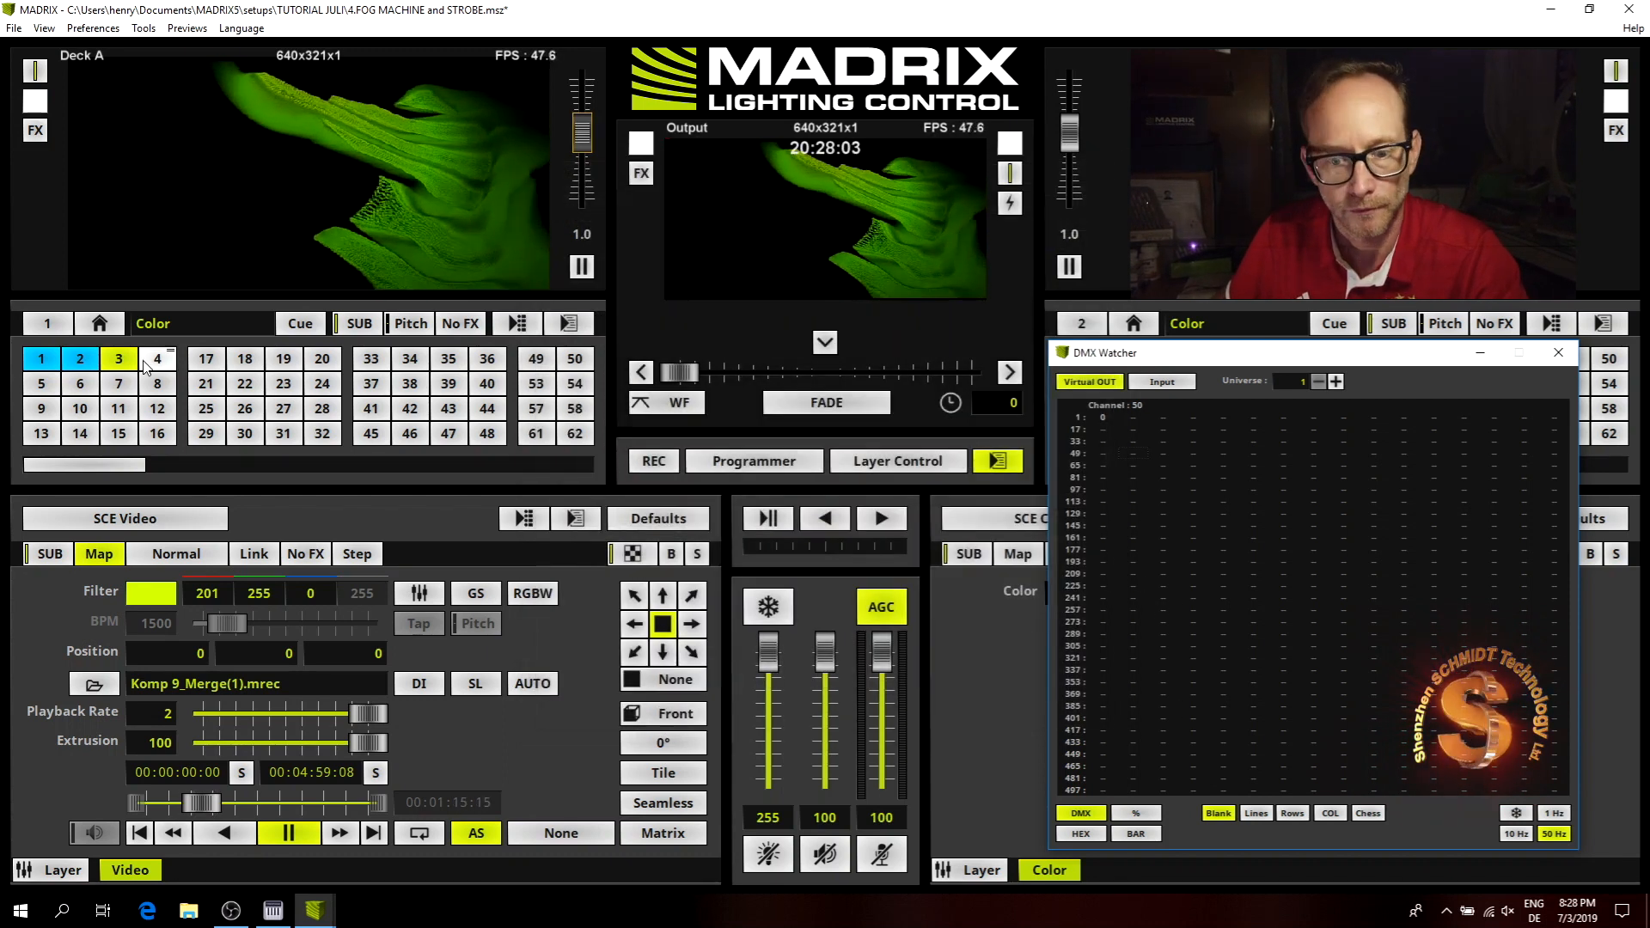
Copy storage place 3 to place 4 on Deck A and load beine.mrec from the MADRIX5 records folder into it.
left_click_drag(121, 363, 162, 363)
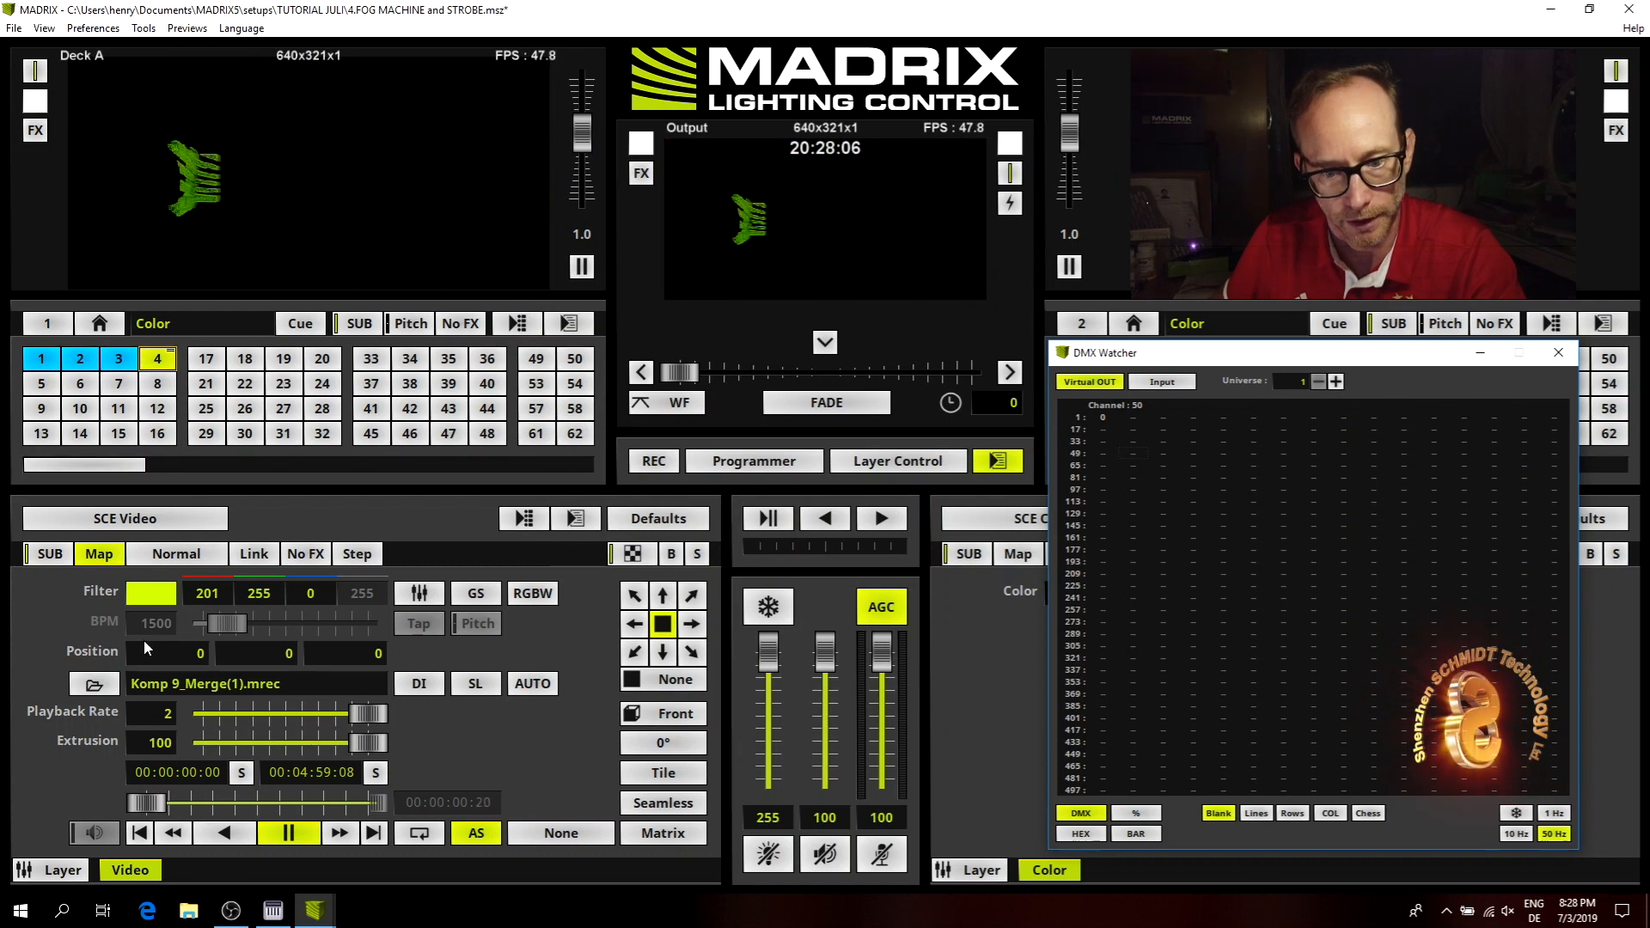
left_click(96, 687)
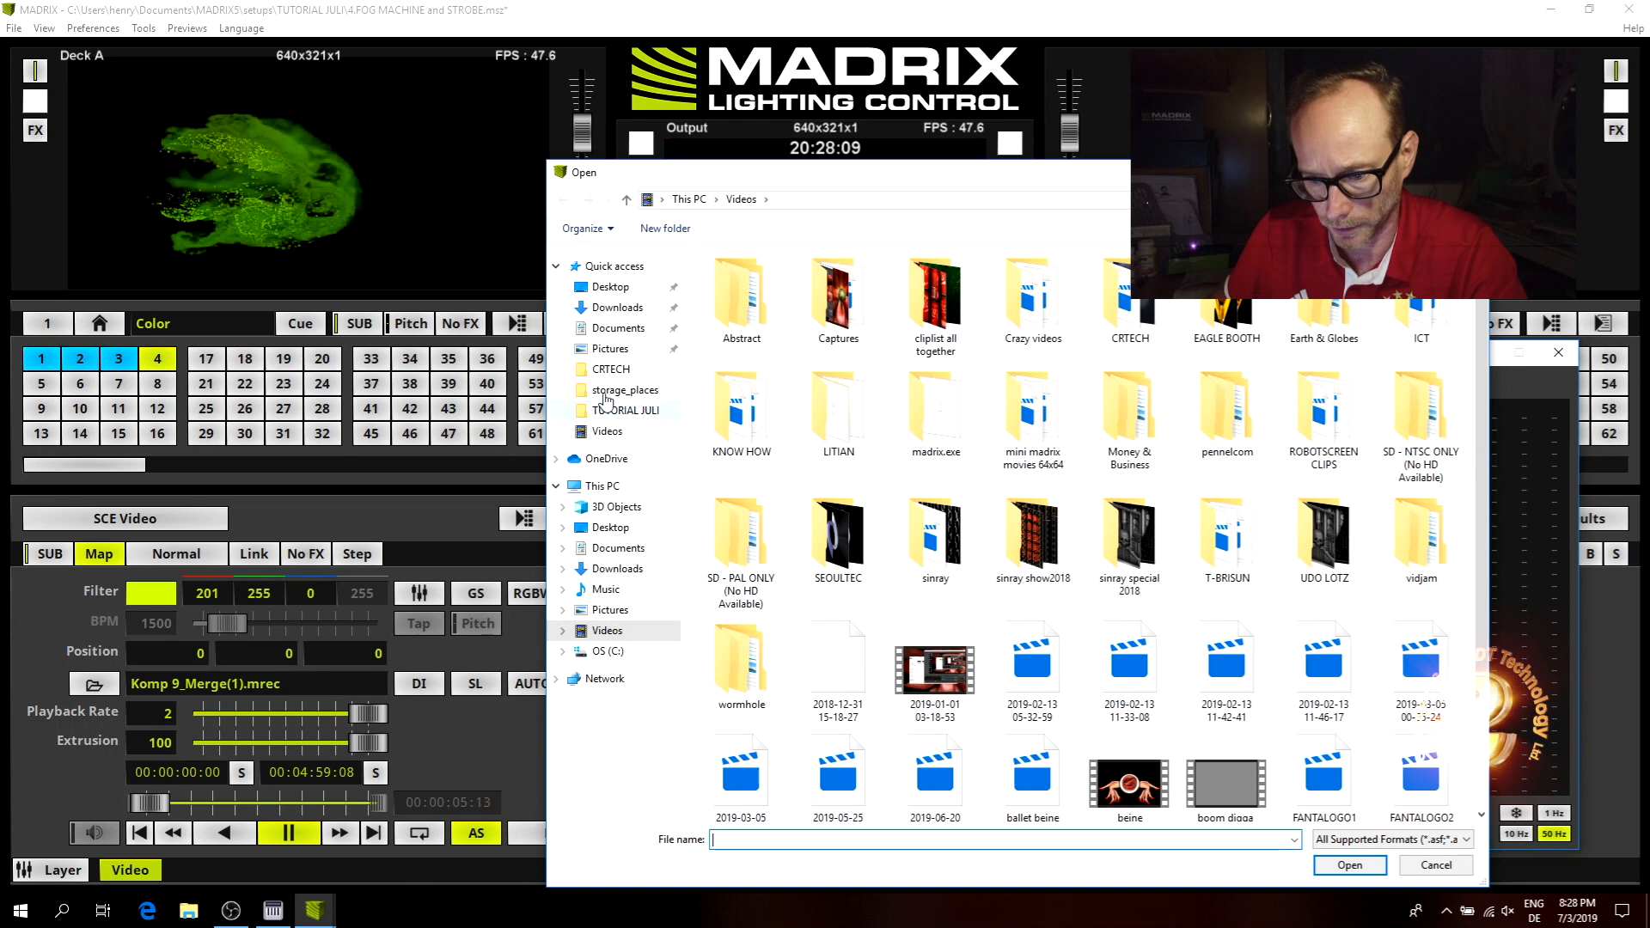
left_click(618, 330)
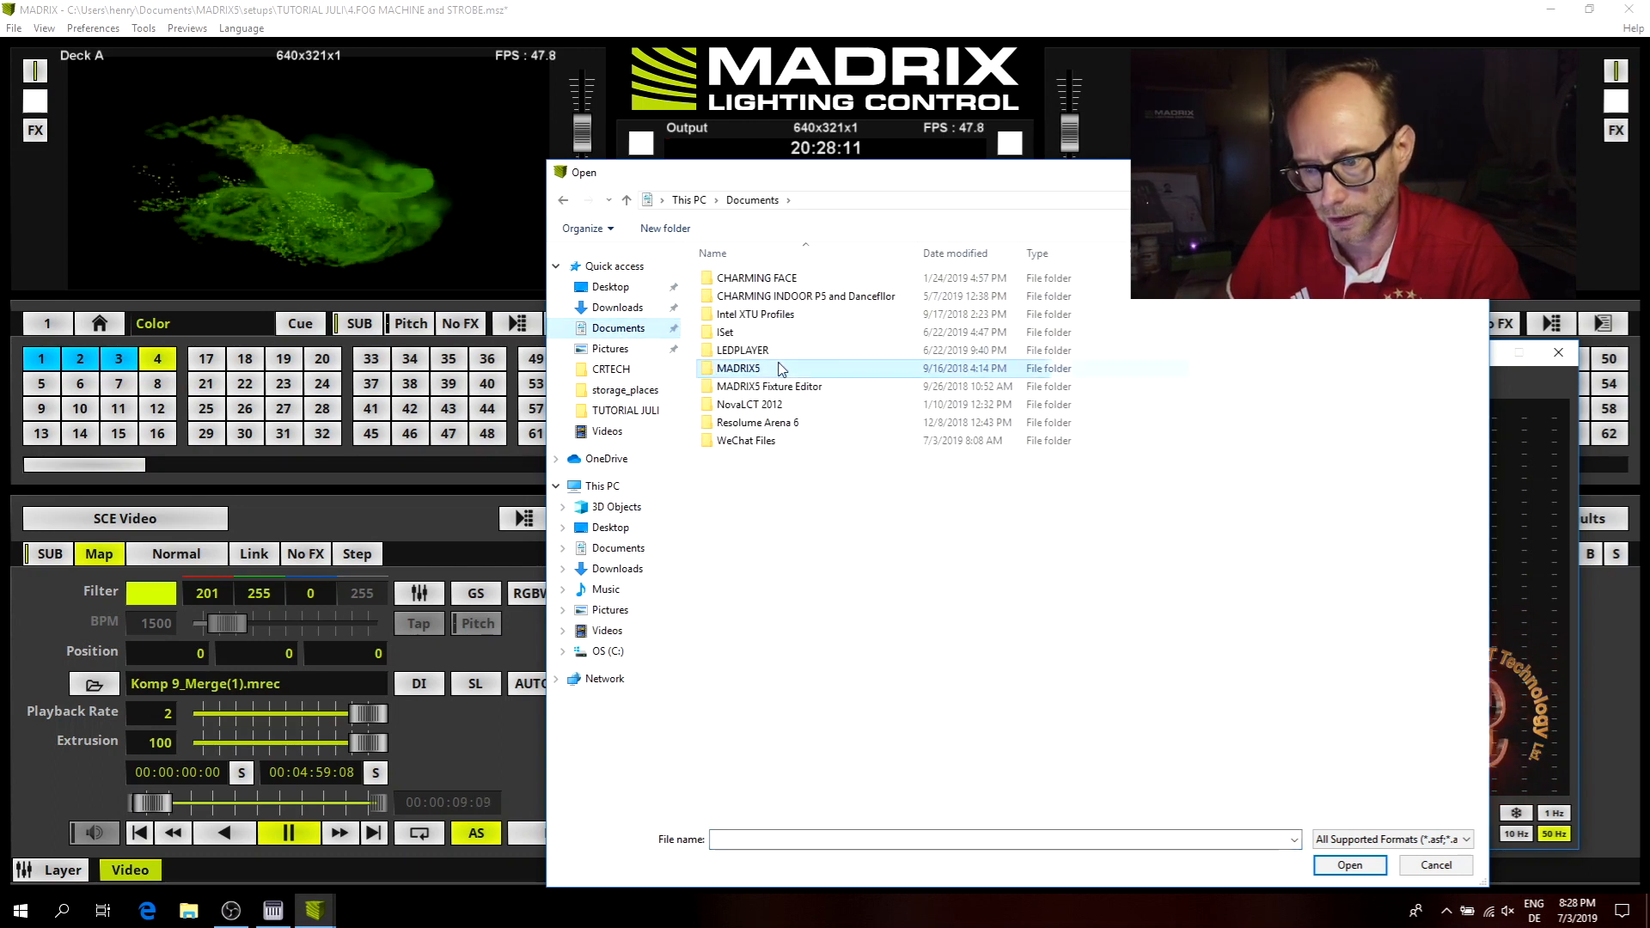
double_click(739, 368)
double_click(742, 494)
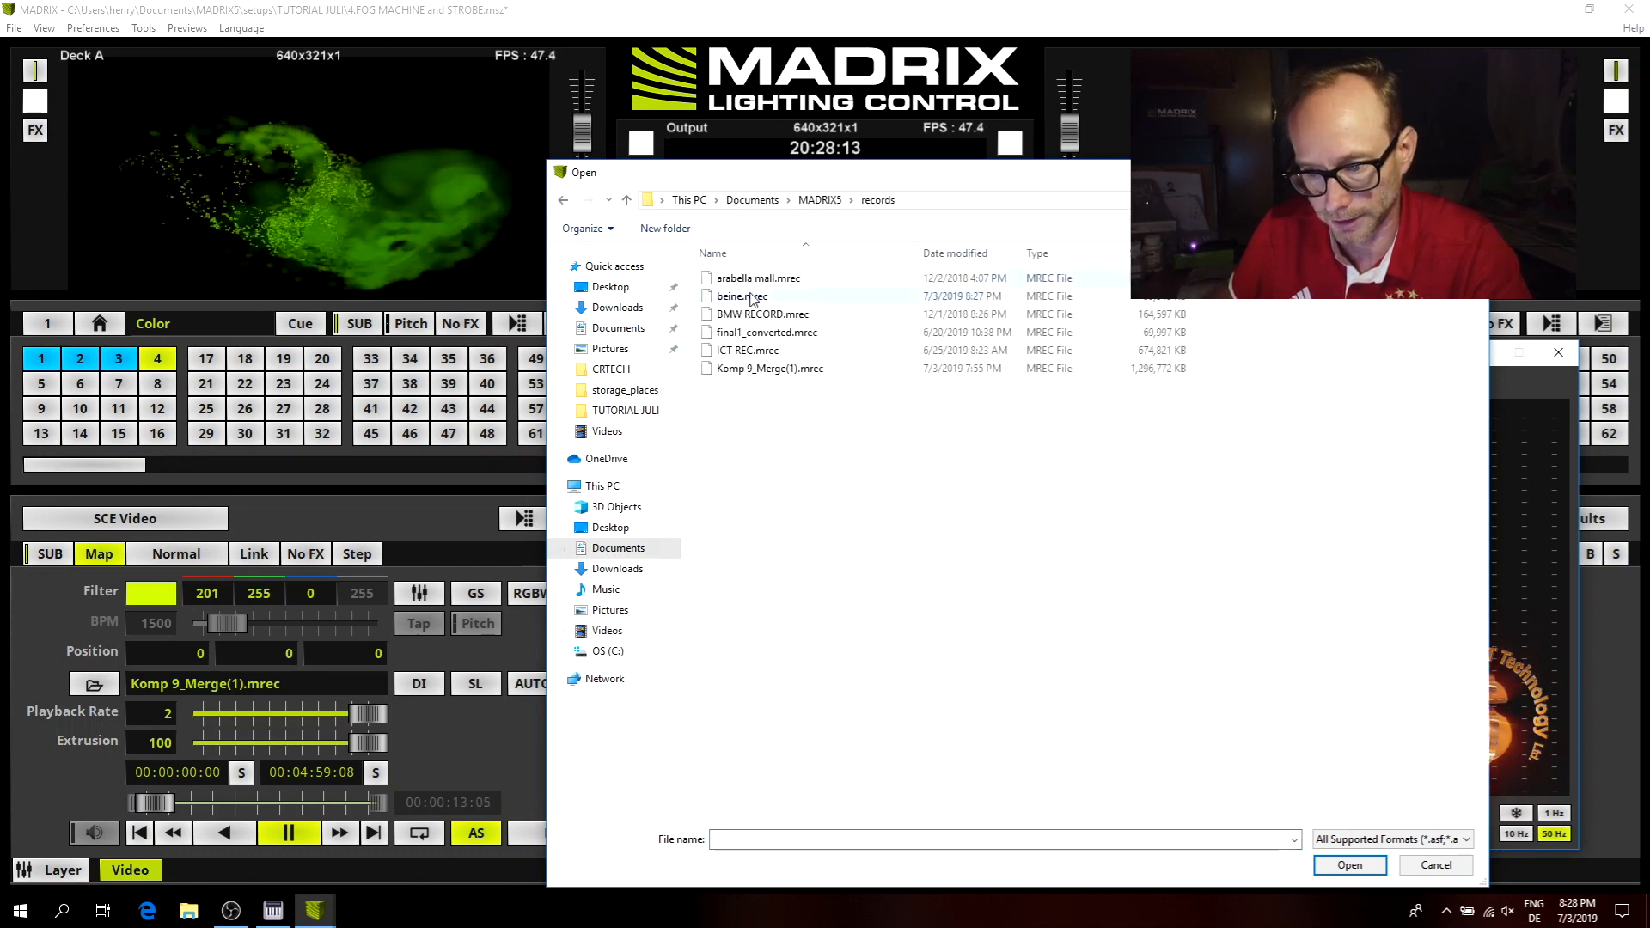
double_click(751, 298)
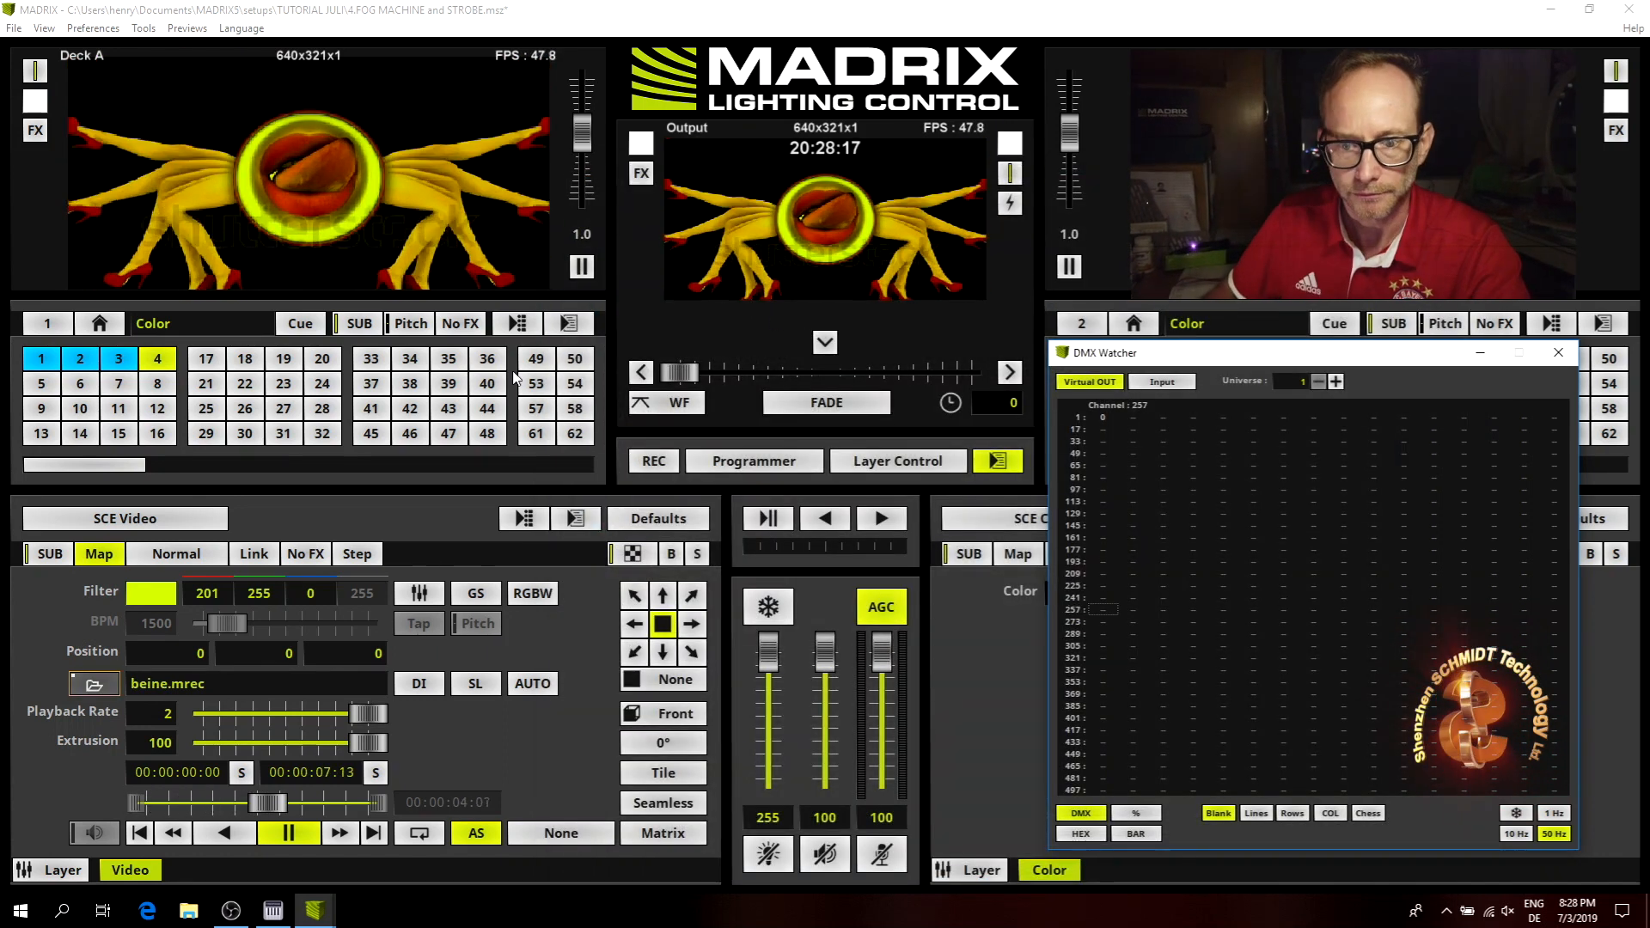
Vary Deck A's playback speed for the beine.mrec video and reset the speed to 1.0.
left_click_drag(585, 137, 587, 181)
right_click(585, 176)
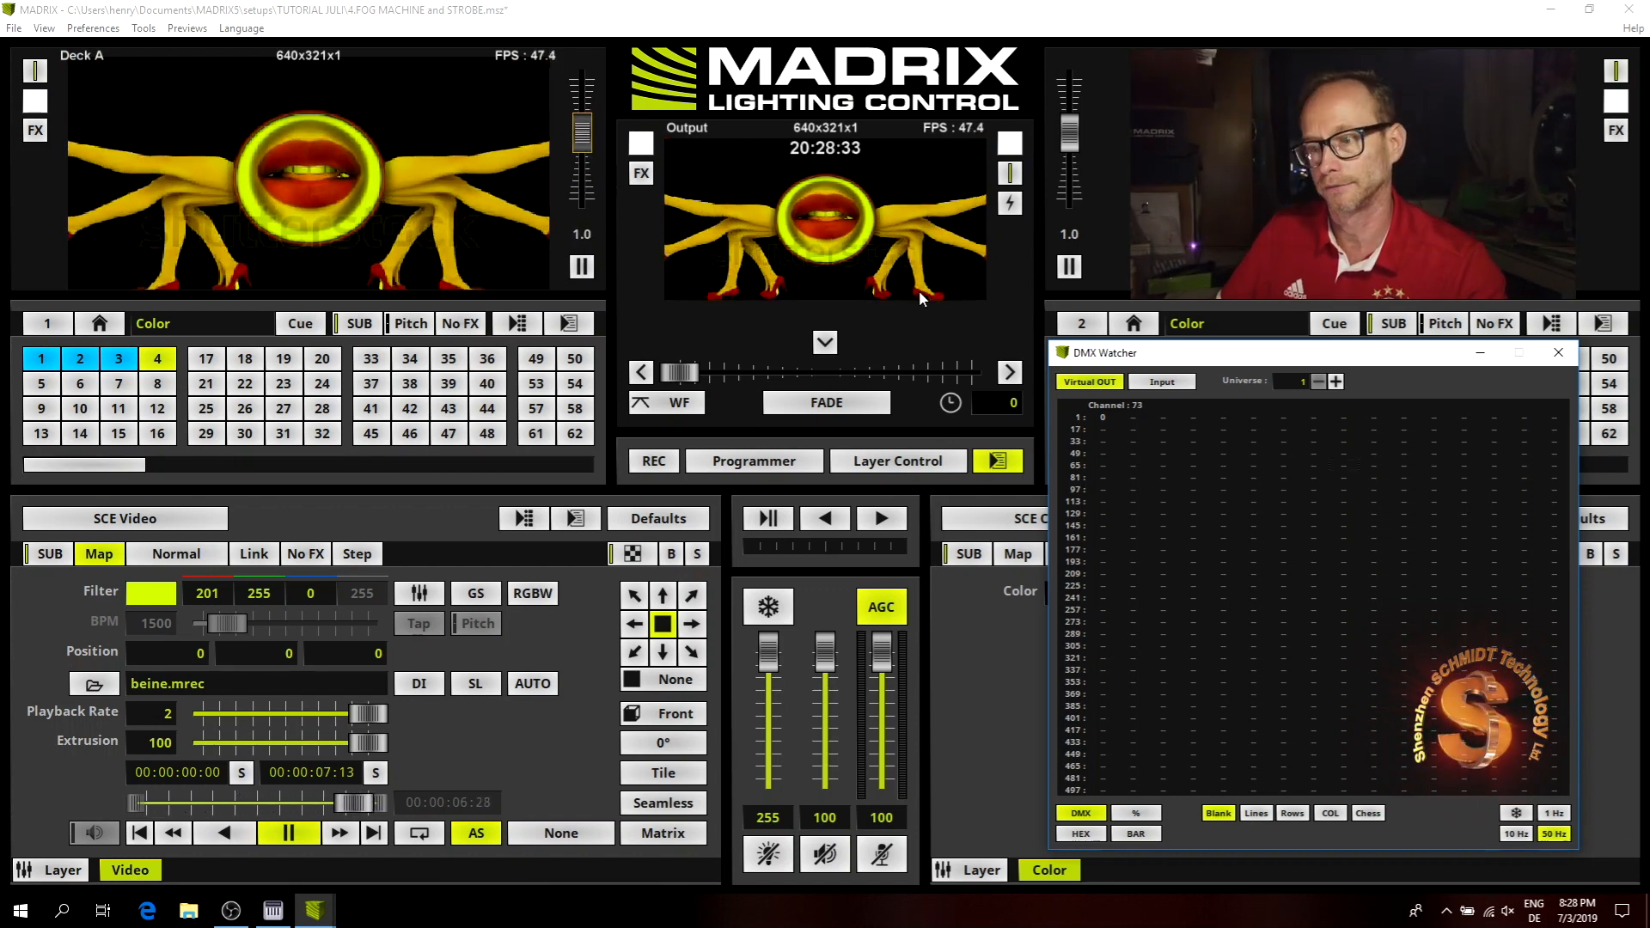